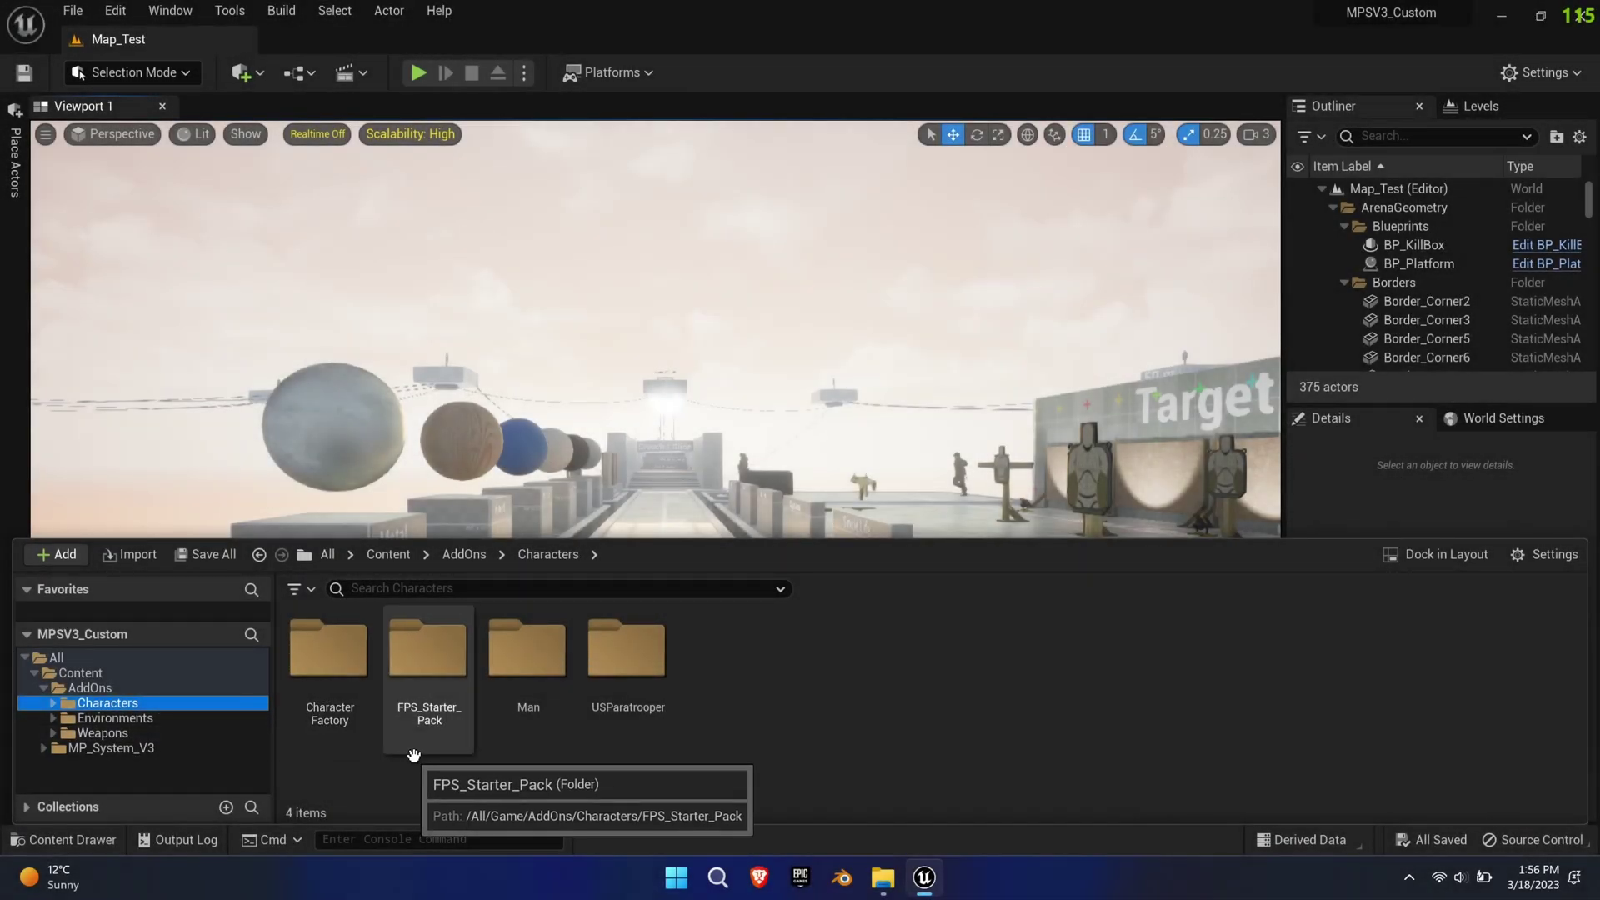
Open the SM_Weapon mesh folder inside FPS_Starter_Pack and look through its weapon meshes.
double_click(415, 750)
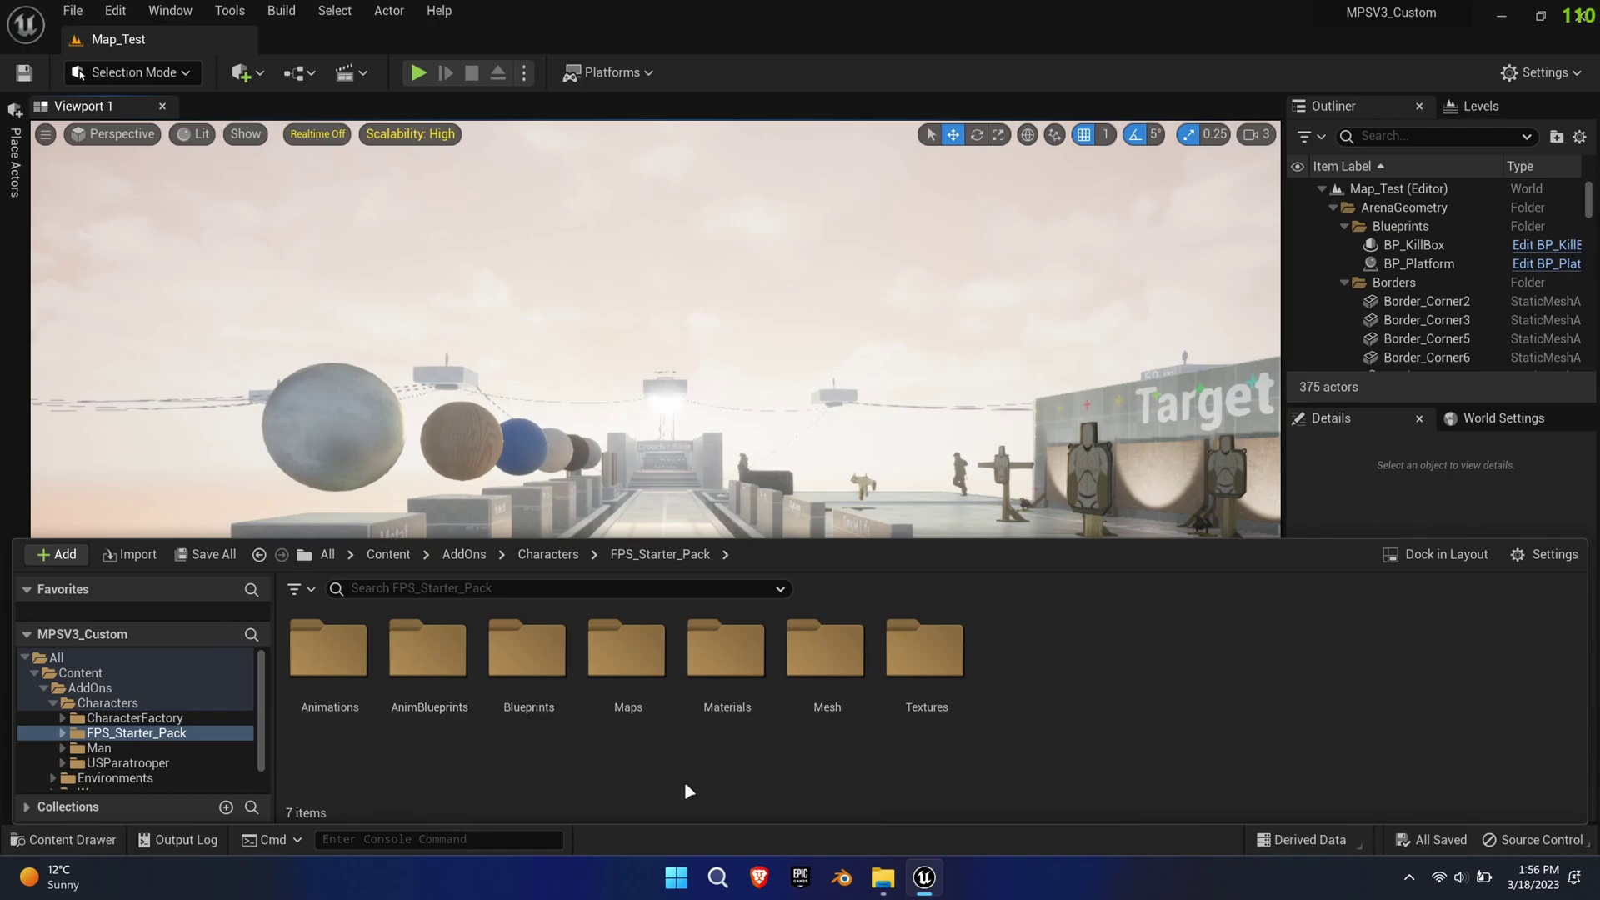
double_click(823, 715)
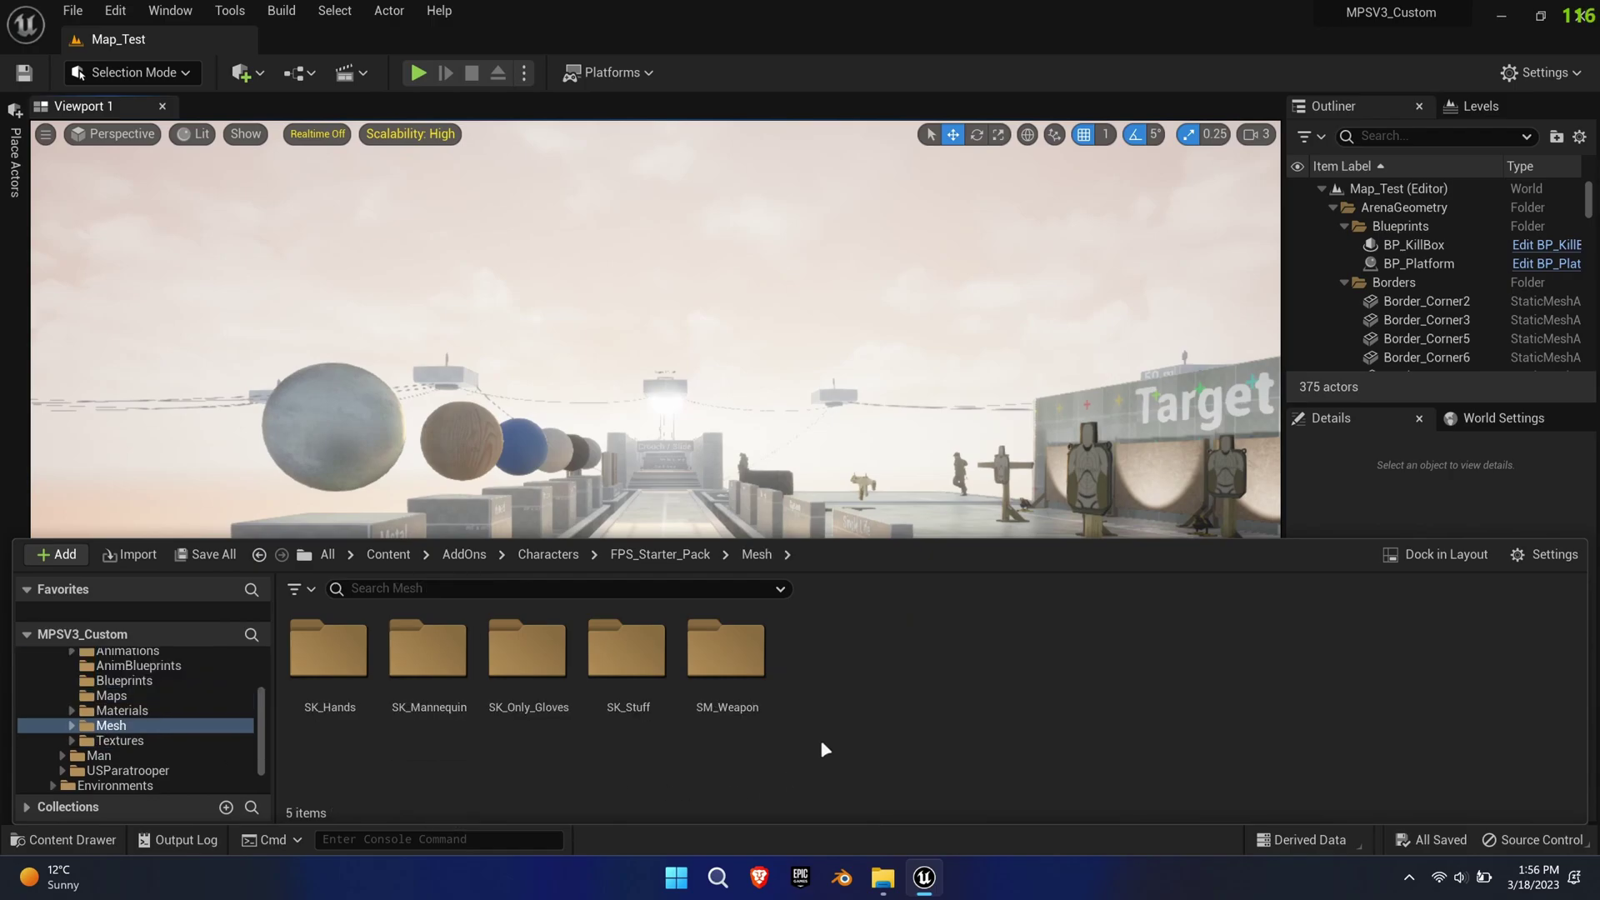
double_click(742, 717)
scroll(1337, 717, "down", 1)
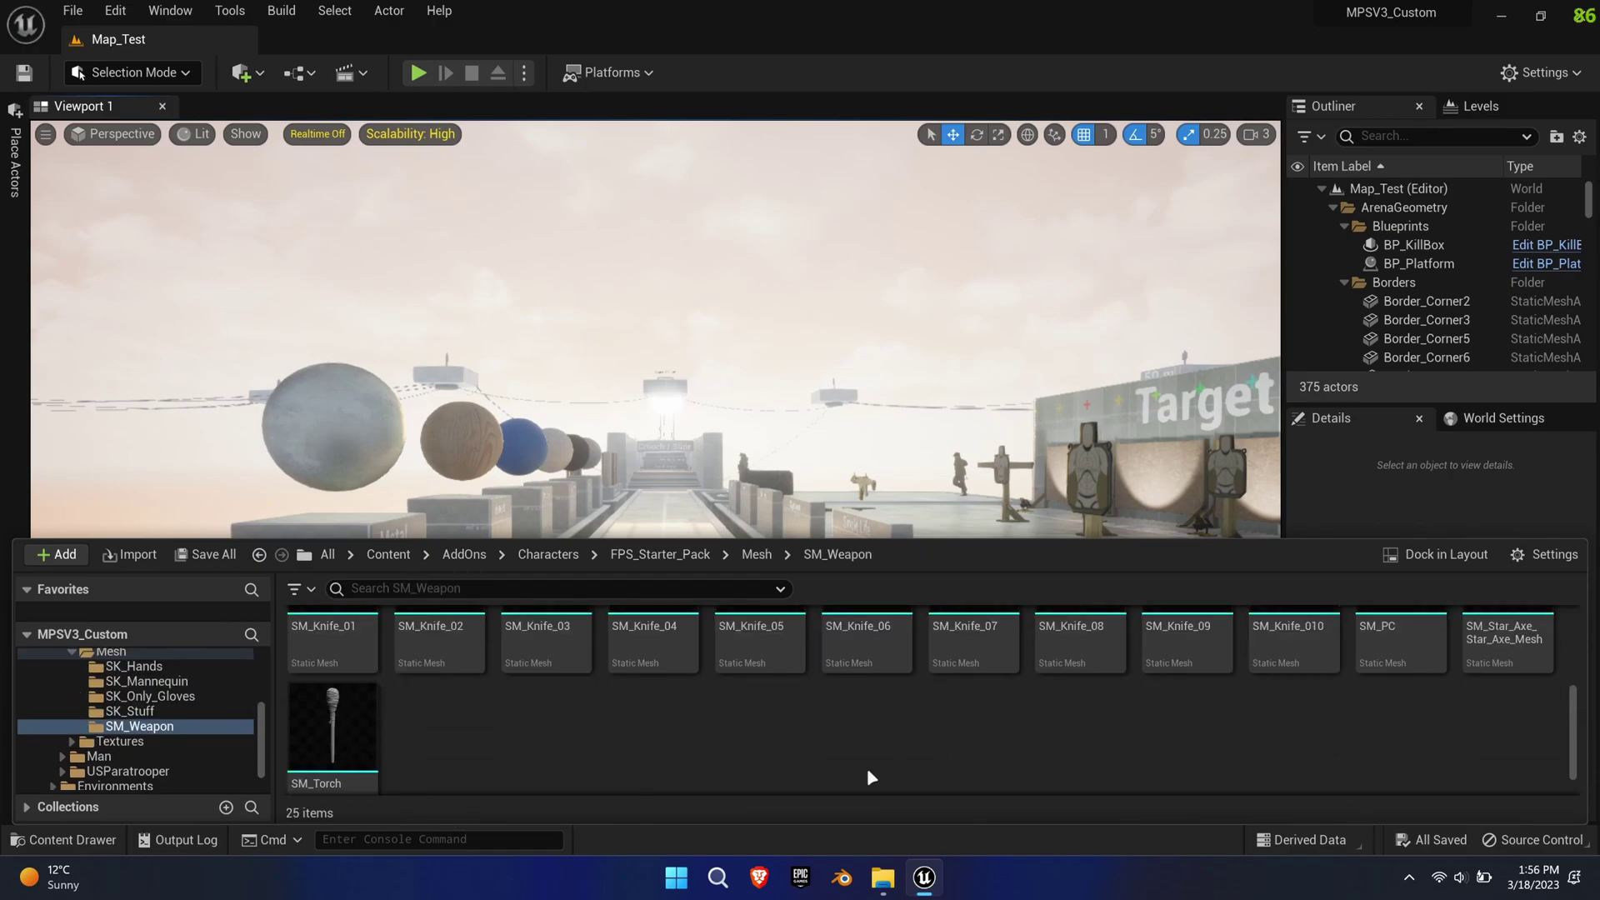
scroll(877, 780, "up", 2)
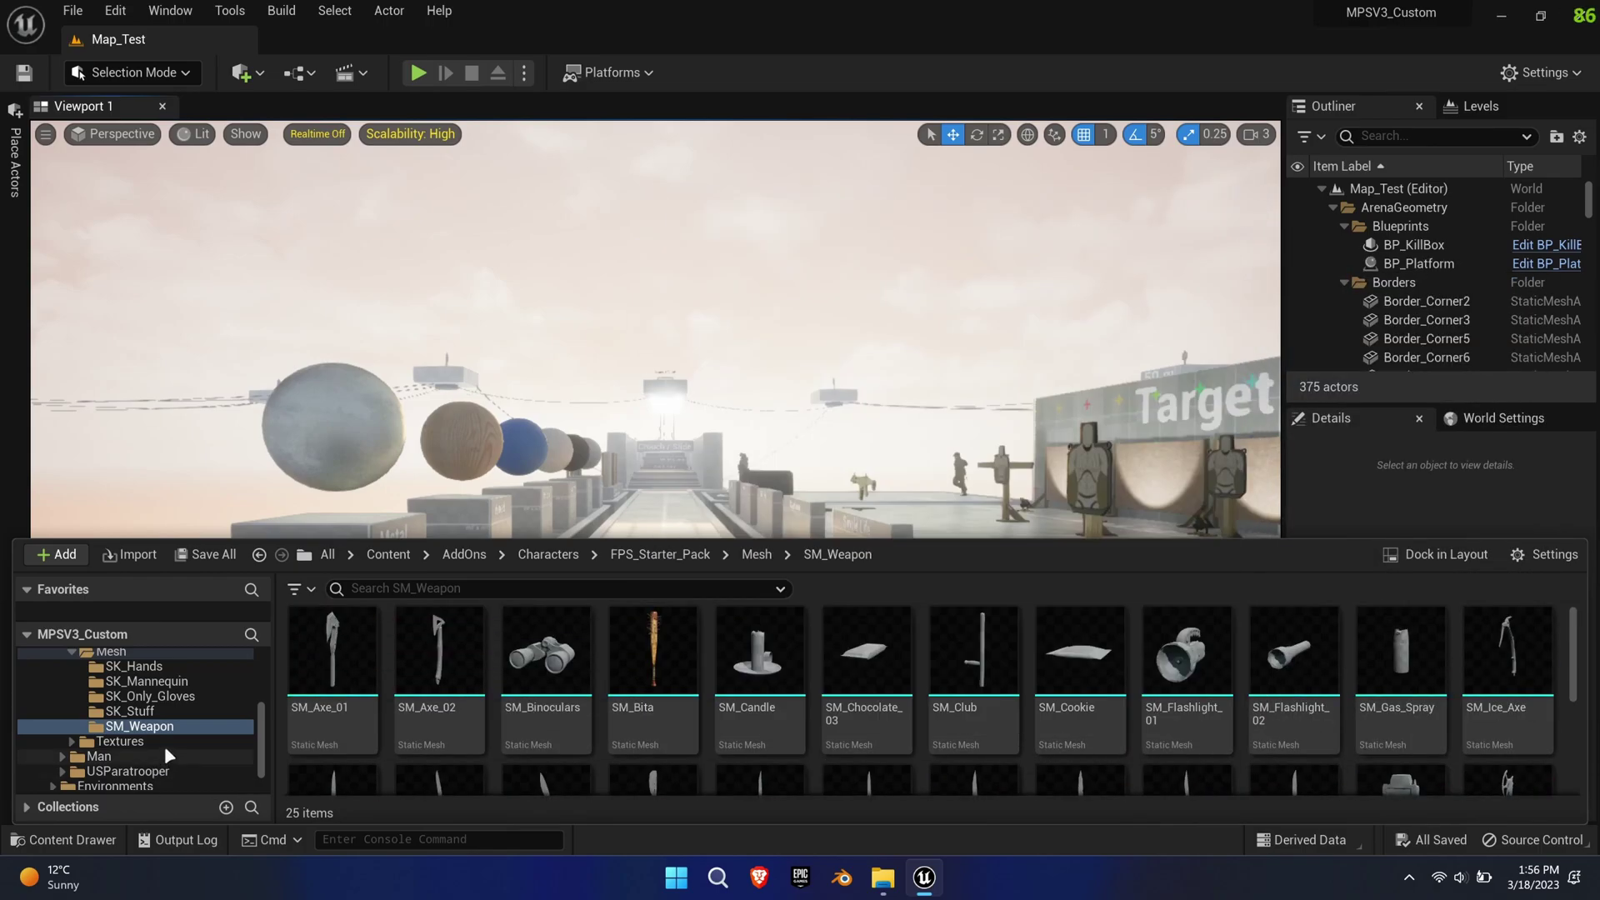
Examine the Mesh, Materials and Animations folders of the Bat weapon under AddOns/Weapons.
scroll(94, 704, "up", 2)
left_click(75, 713)
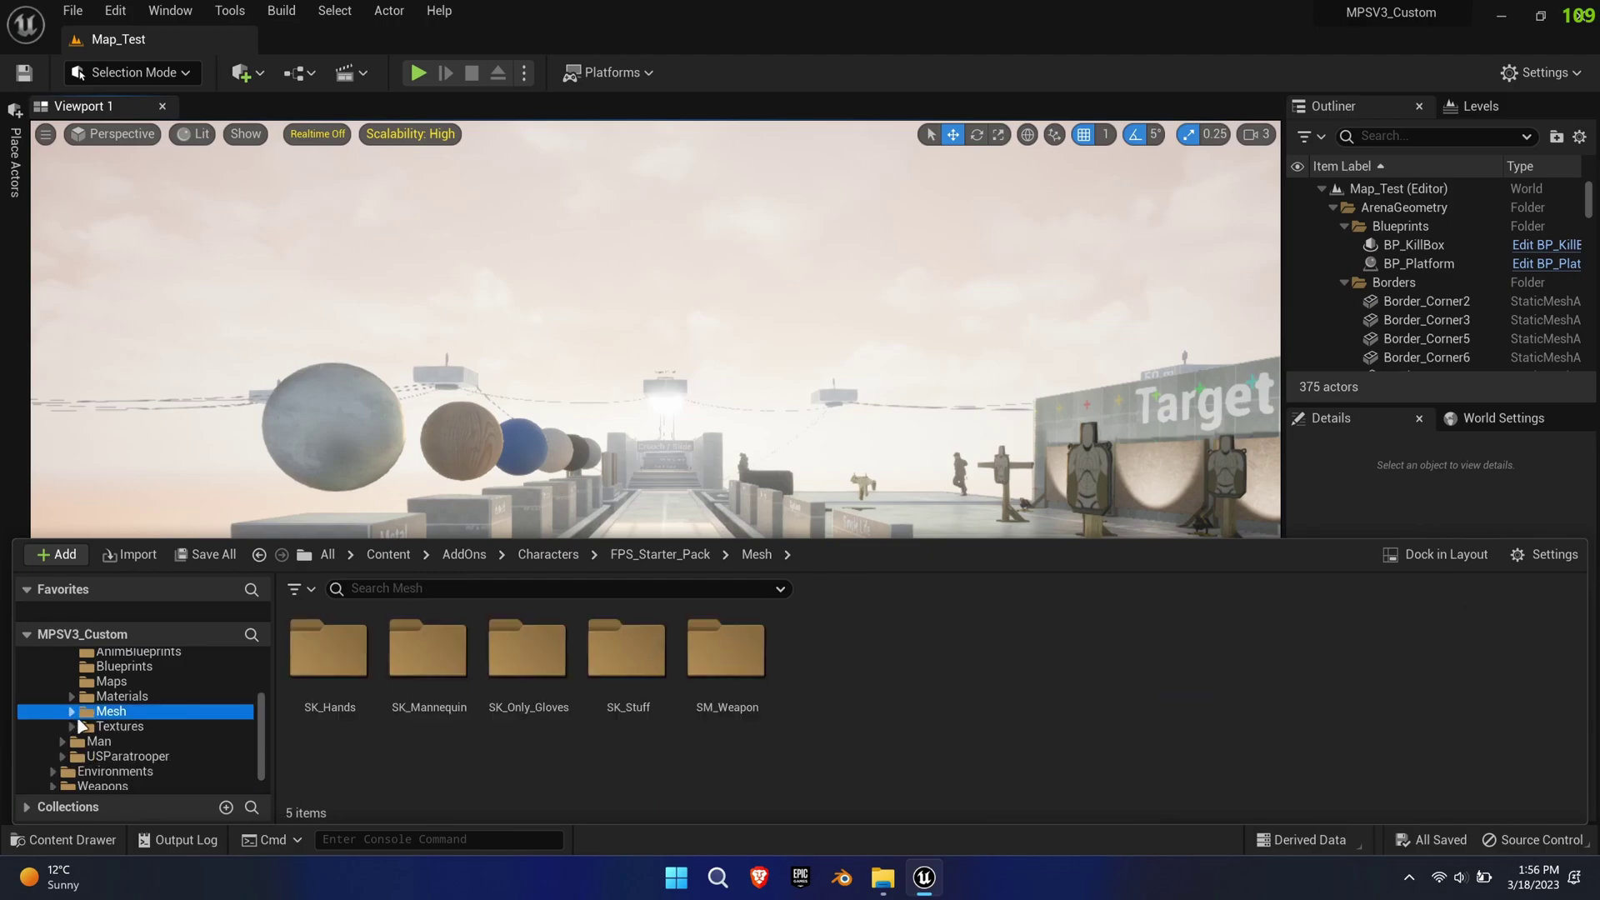
left_click(102, 786)
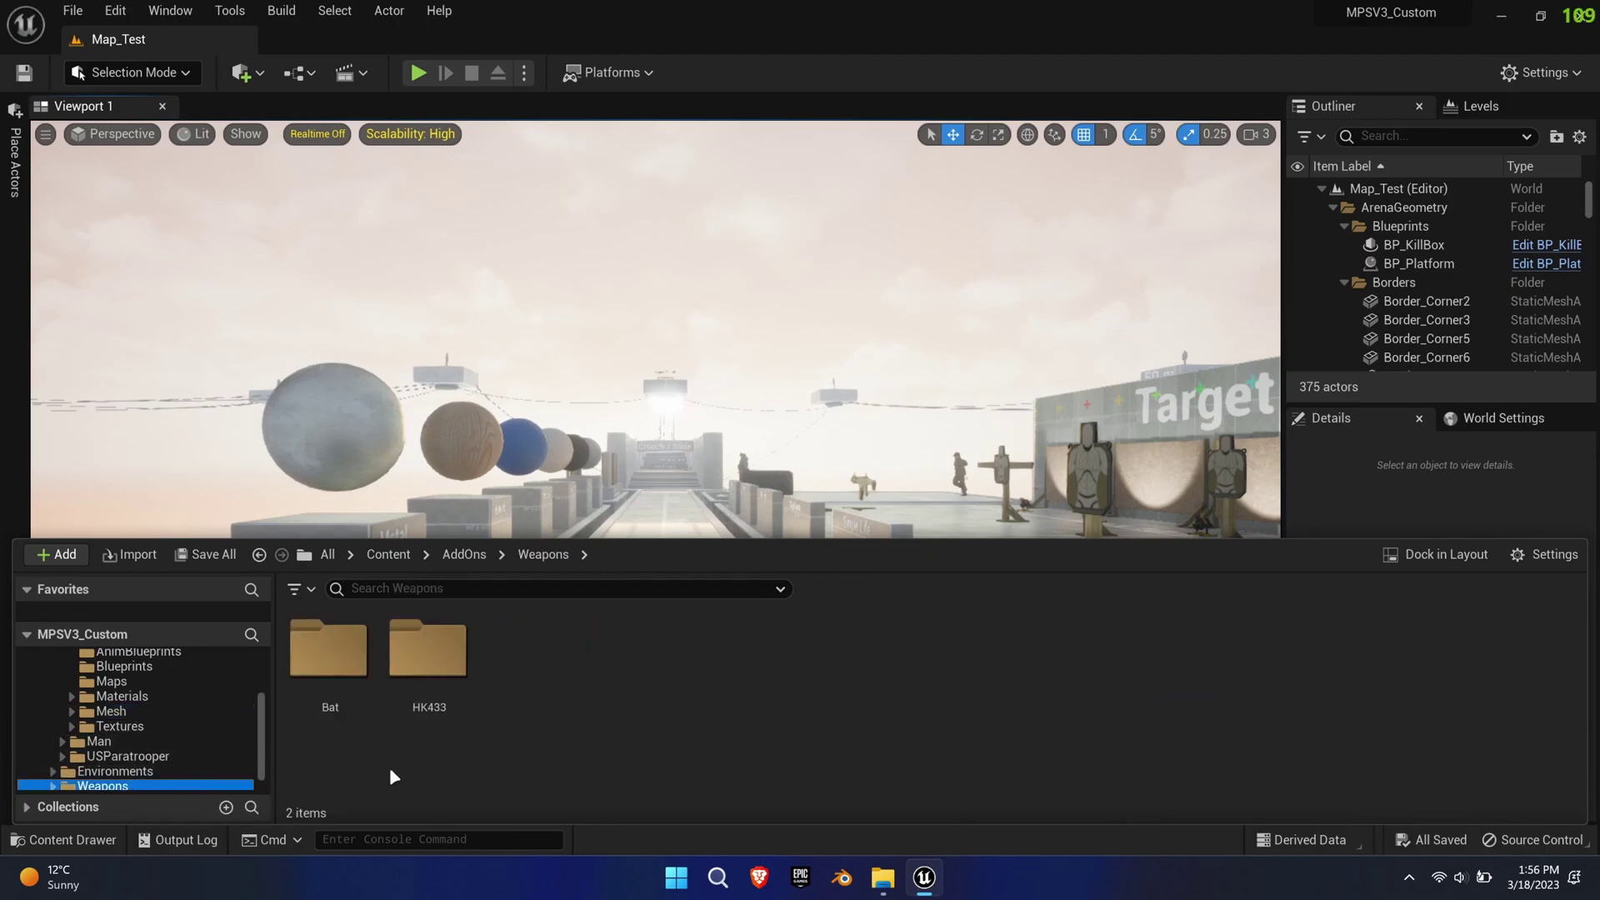
left_click(321, 692)
double_click(308, 719)
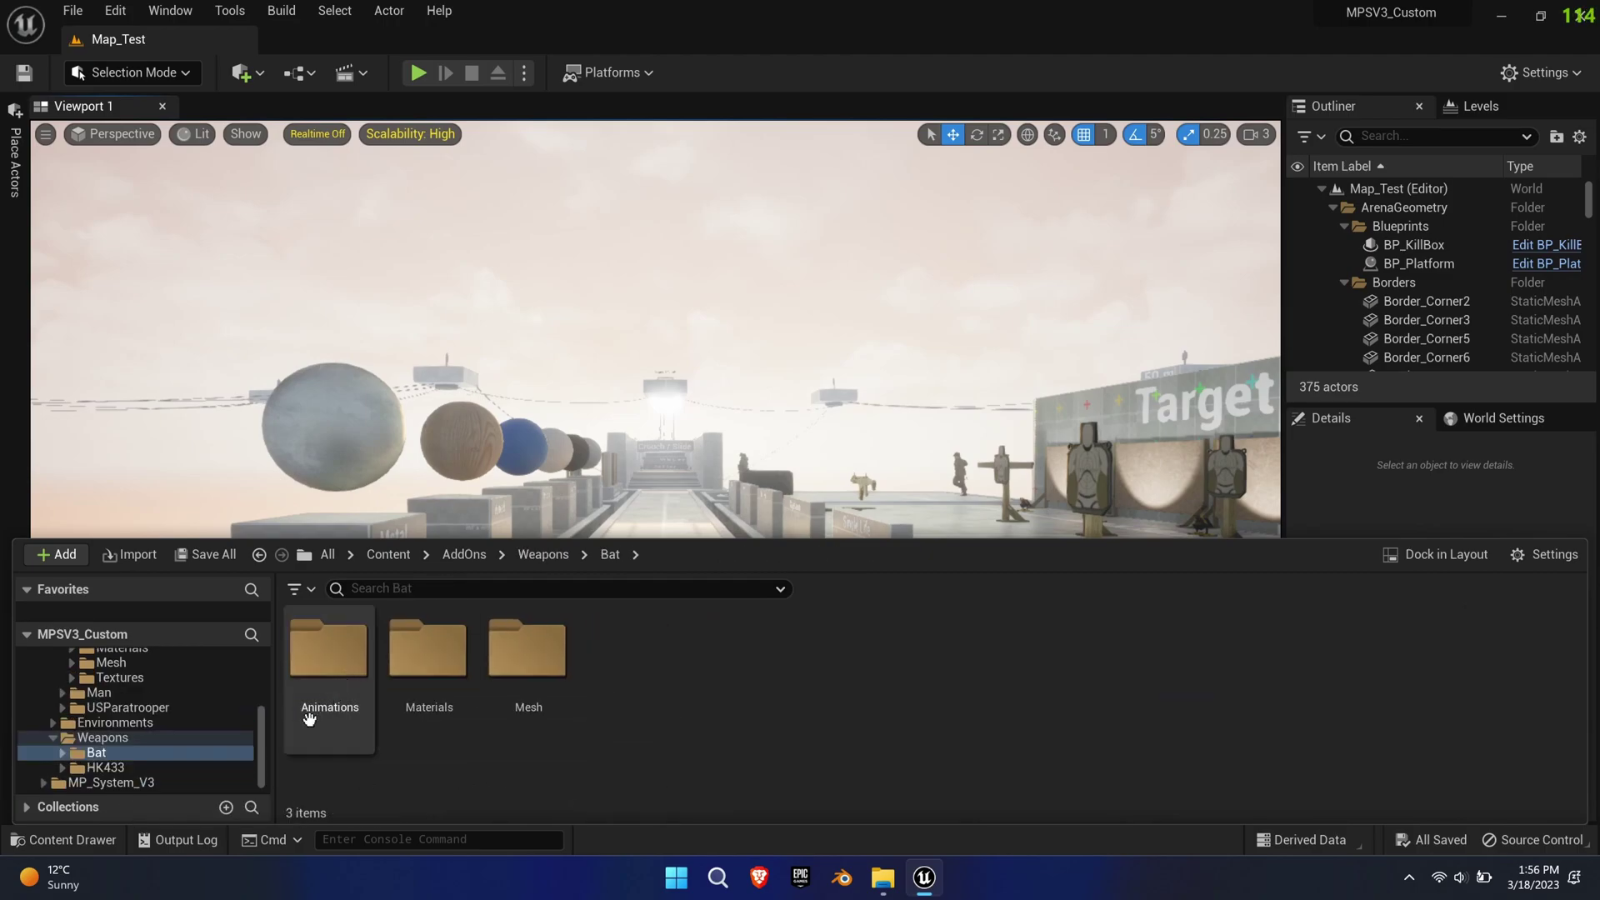
double_click(546, 715)
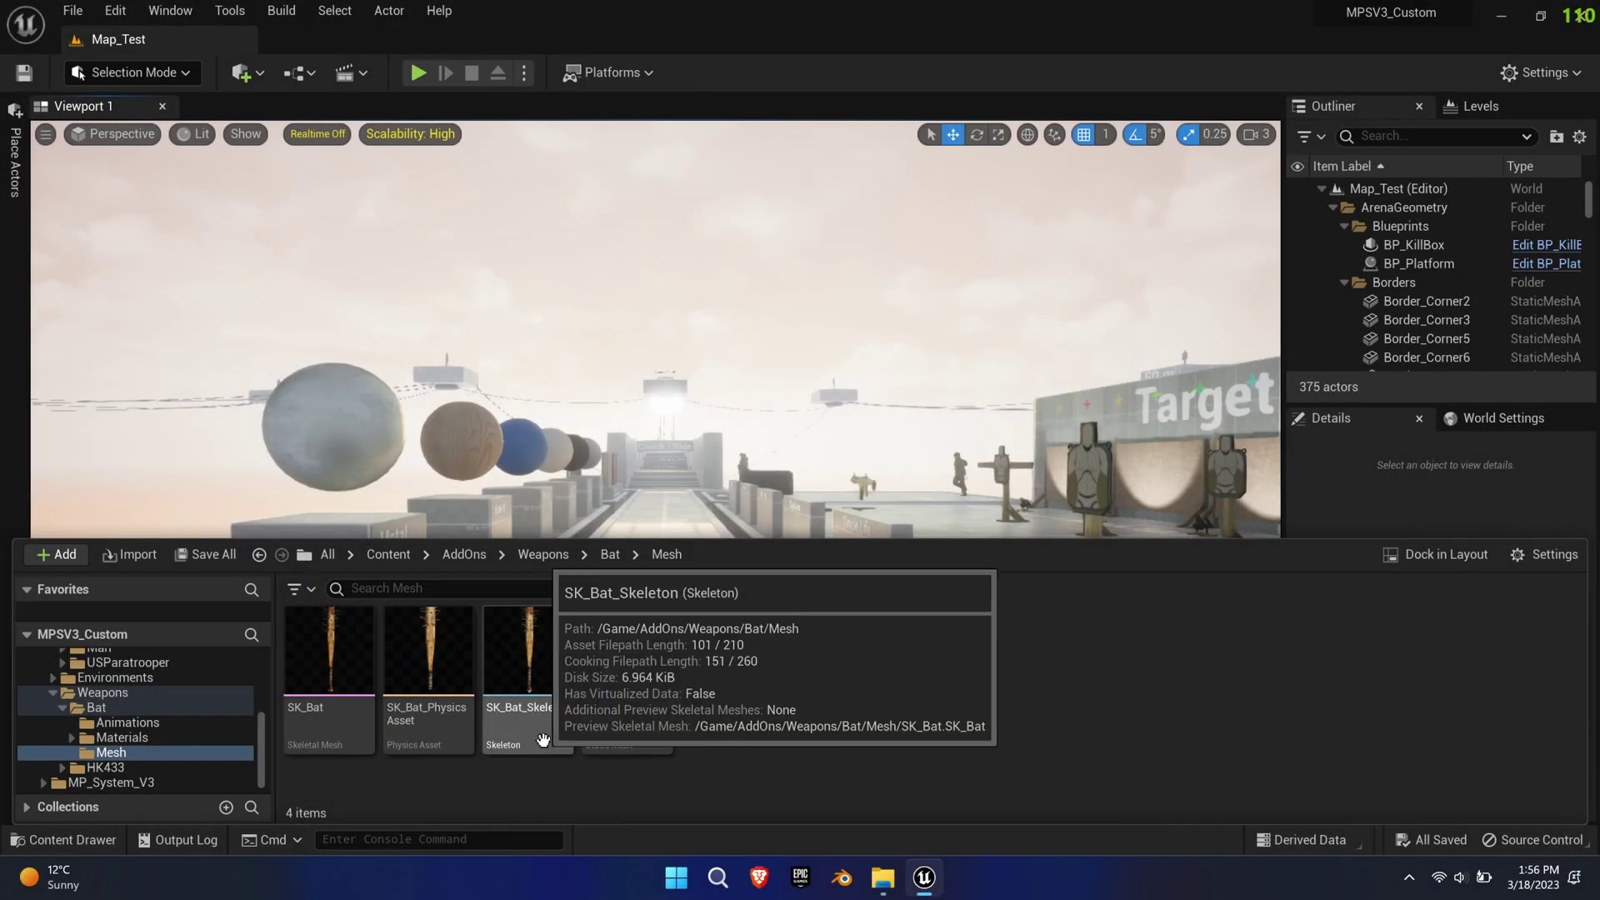
left_click(134, 738)
left_click(126, 723)
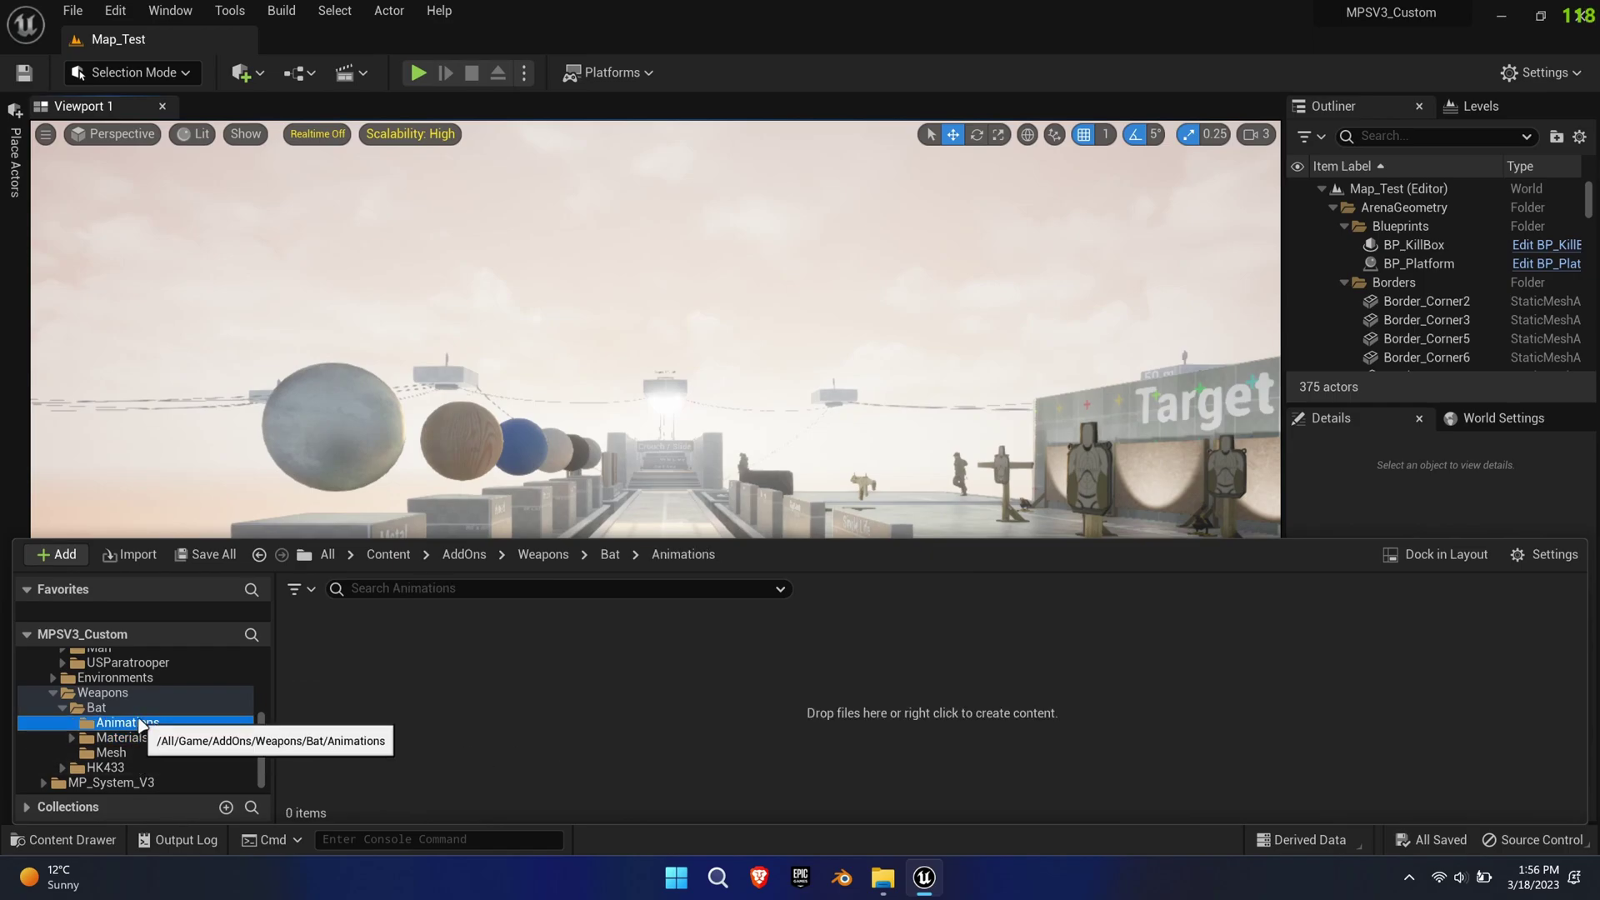
In FPS_Starter_Pack's Two_Hands_Weapon animations, select Attack_01, Block_Idle, Down, Idle, Run, Up and Walk together.
scroll(139, 725, "up", 5)
left_click(138, 693)
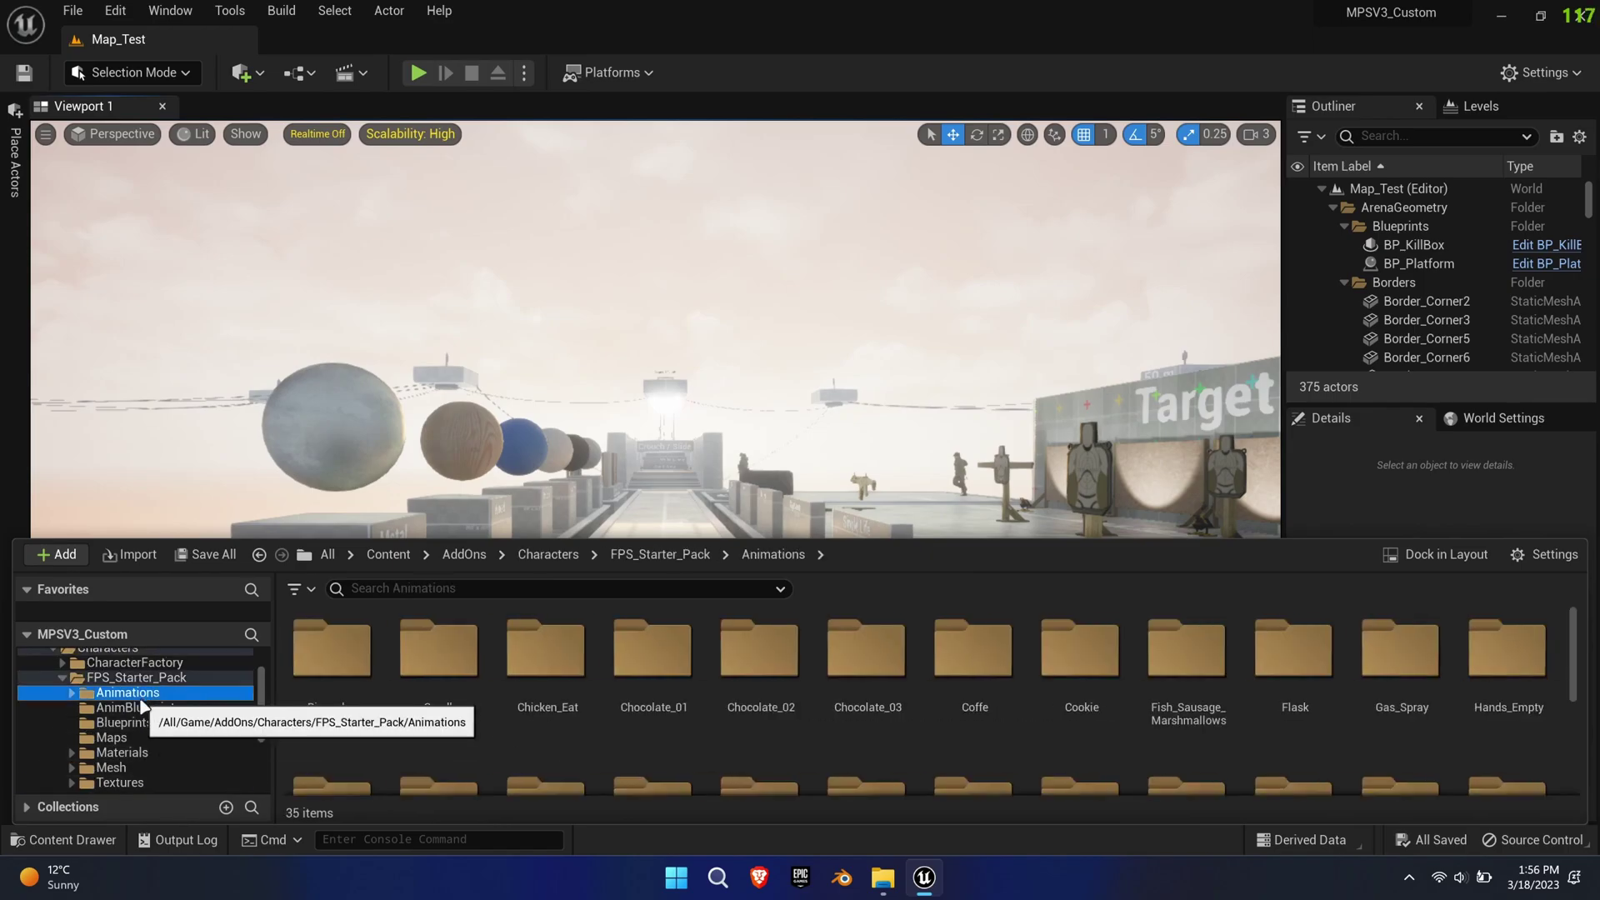
scroll(1297, 733, "down", 3)
double_click(1292, 746)
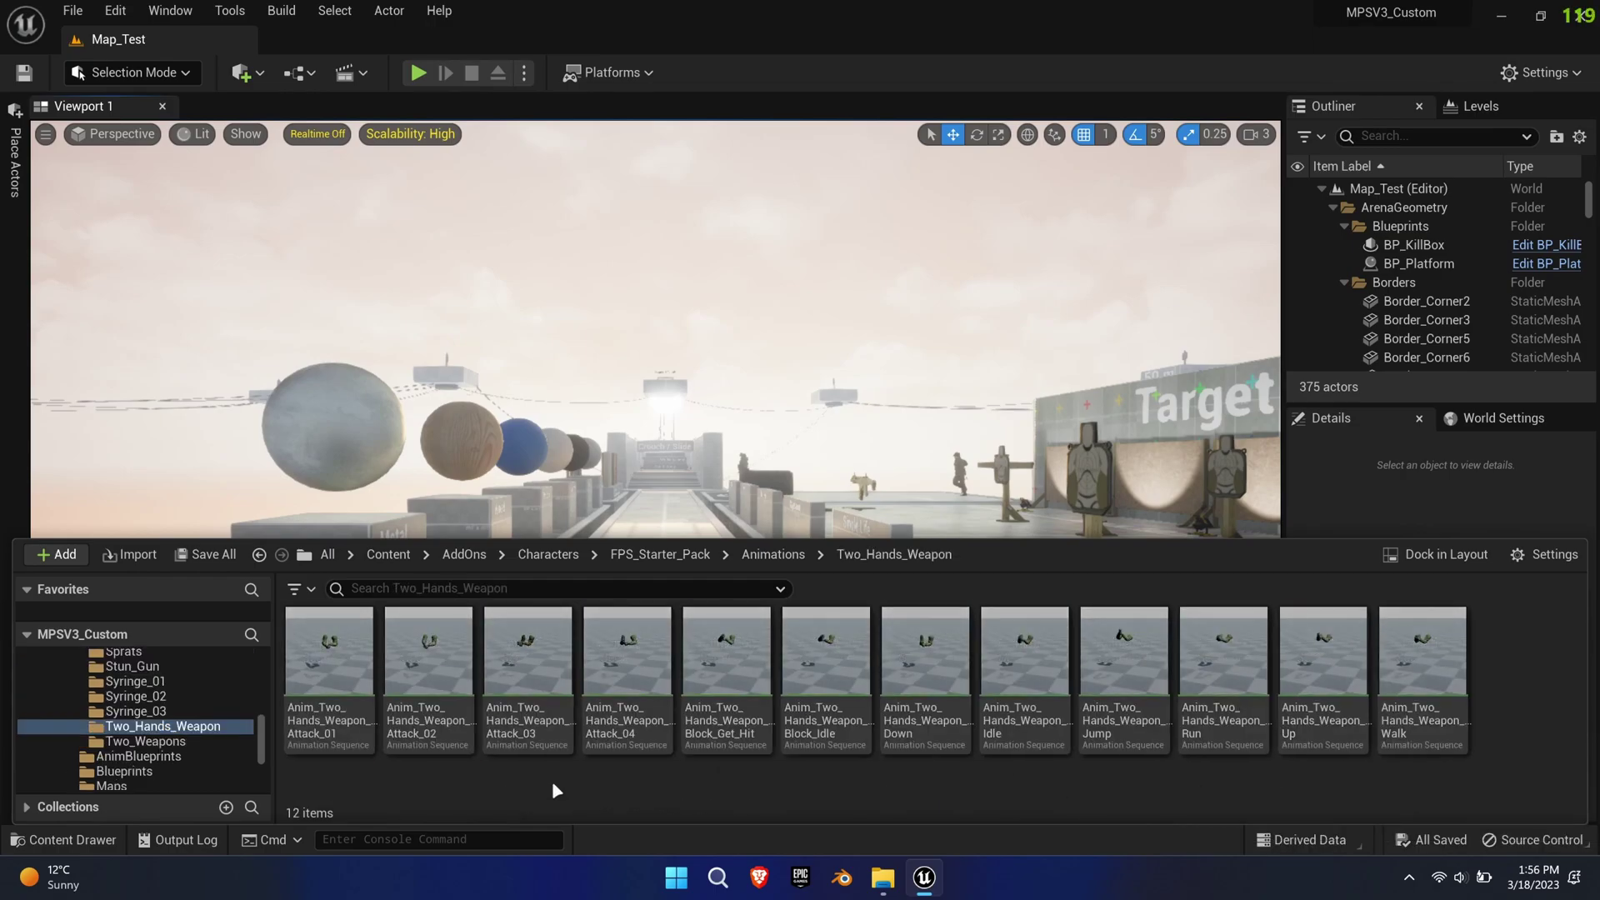
left_click(326, 725)
left_click(837, 737, "ctrl")
left_click(925, 738, "ctrl")
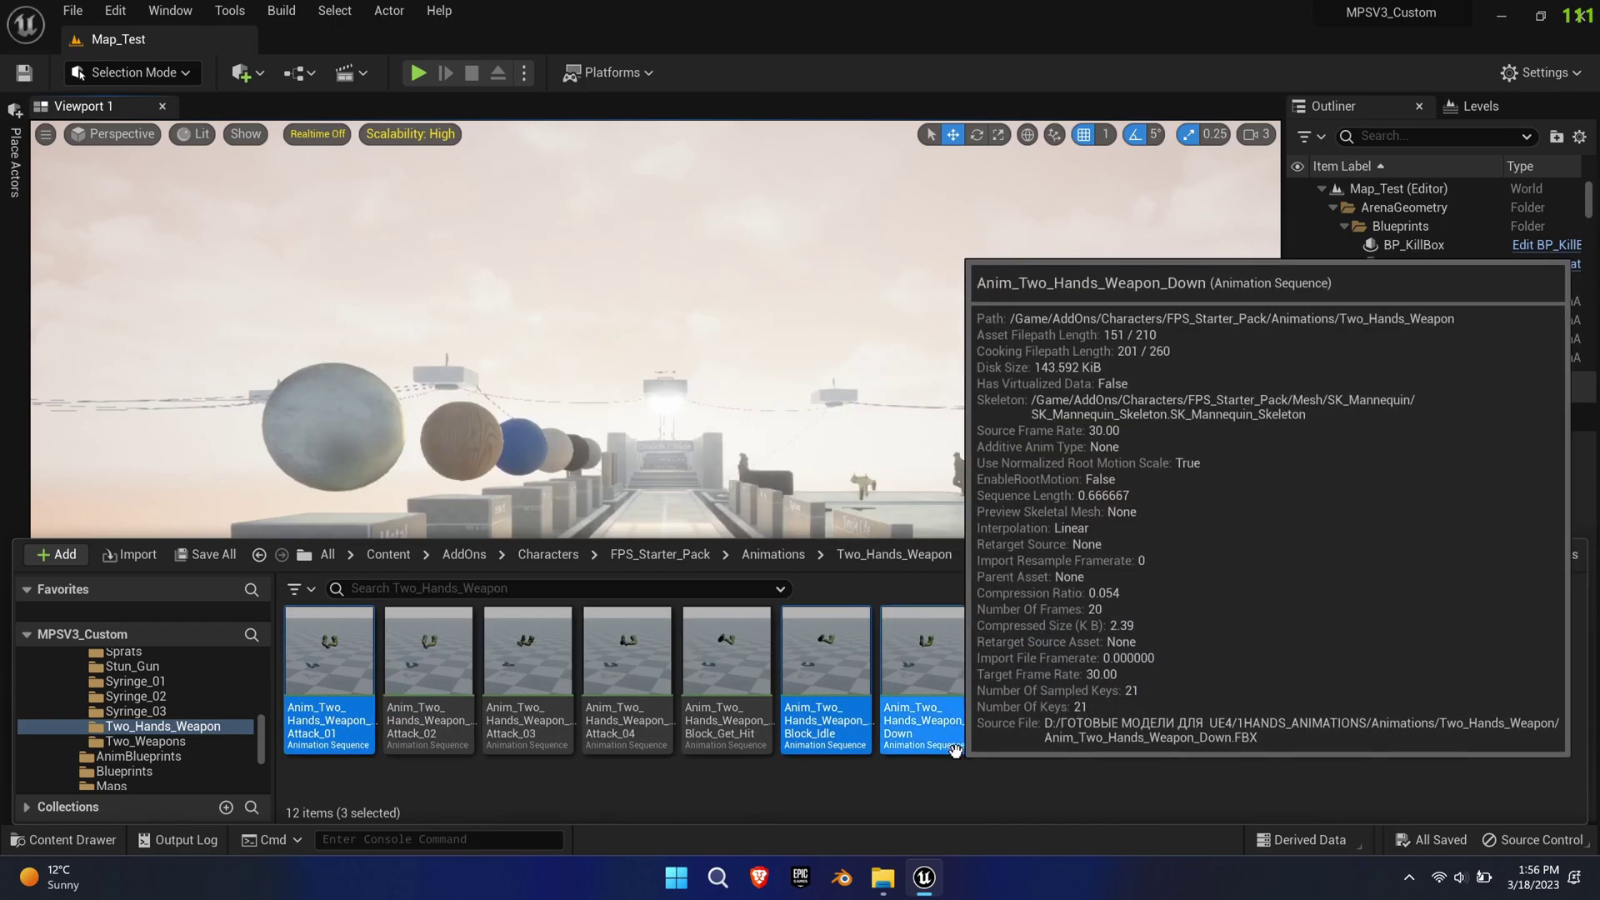
left_click(1025, 737, "ctrl")
left_click(1232, 746, "ctrl")
left_click(1325, 733, "ctrl")
left_click(1422, 733, "ctrl")
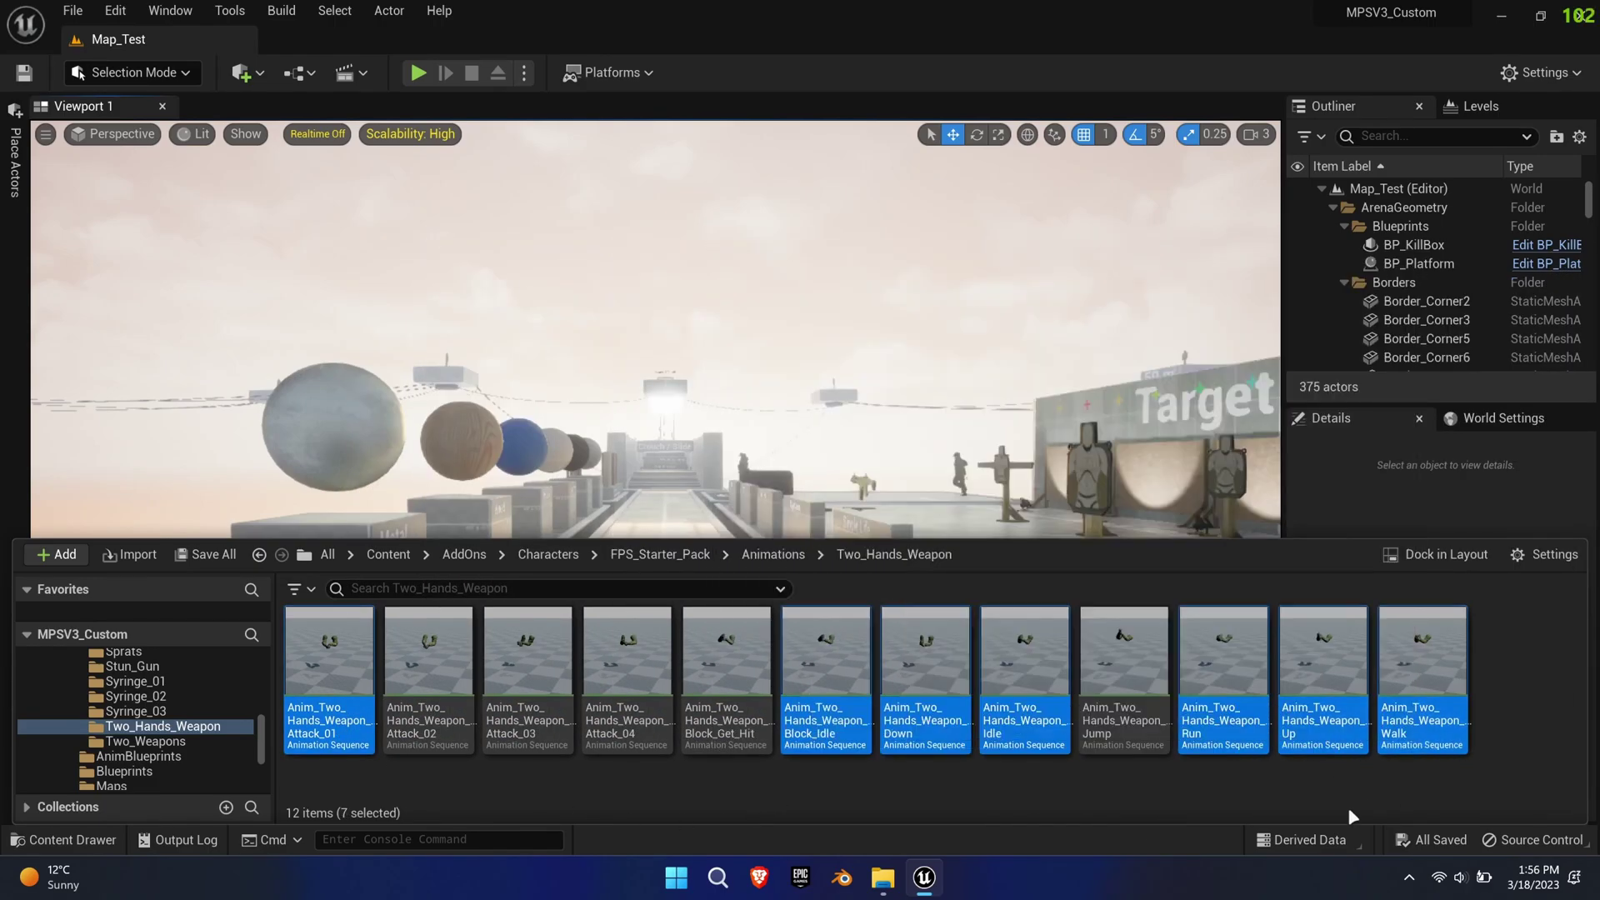
Start duplicating and retargeting the selected animations, using MPS_Retargeter as the IK Retargeter.
right_click(1235, 740)
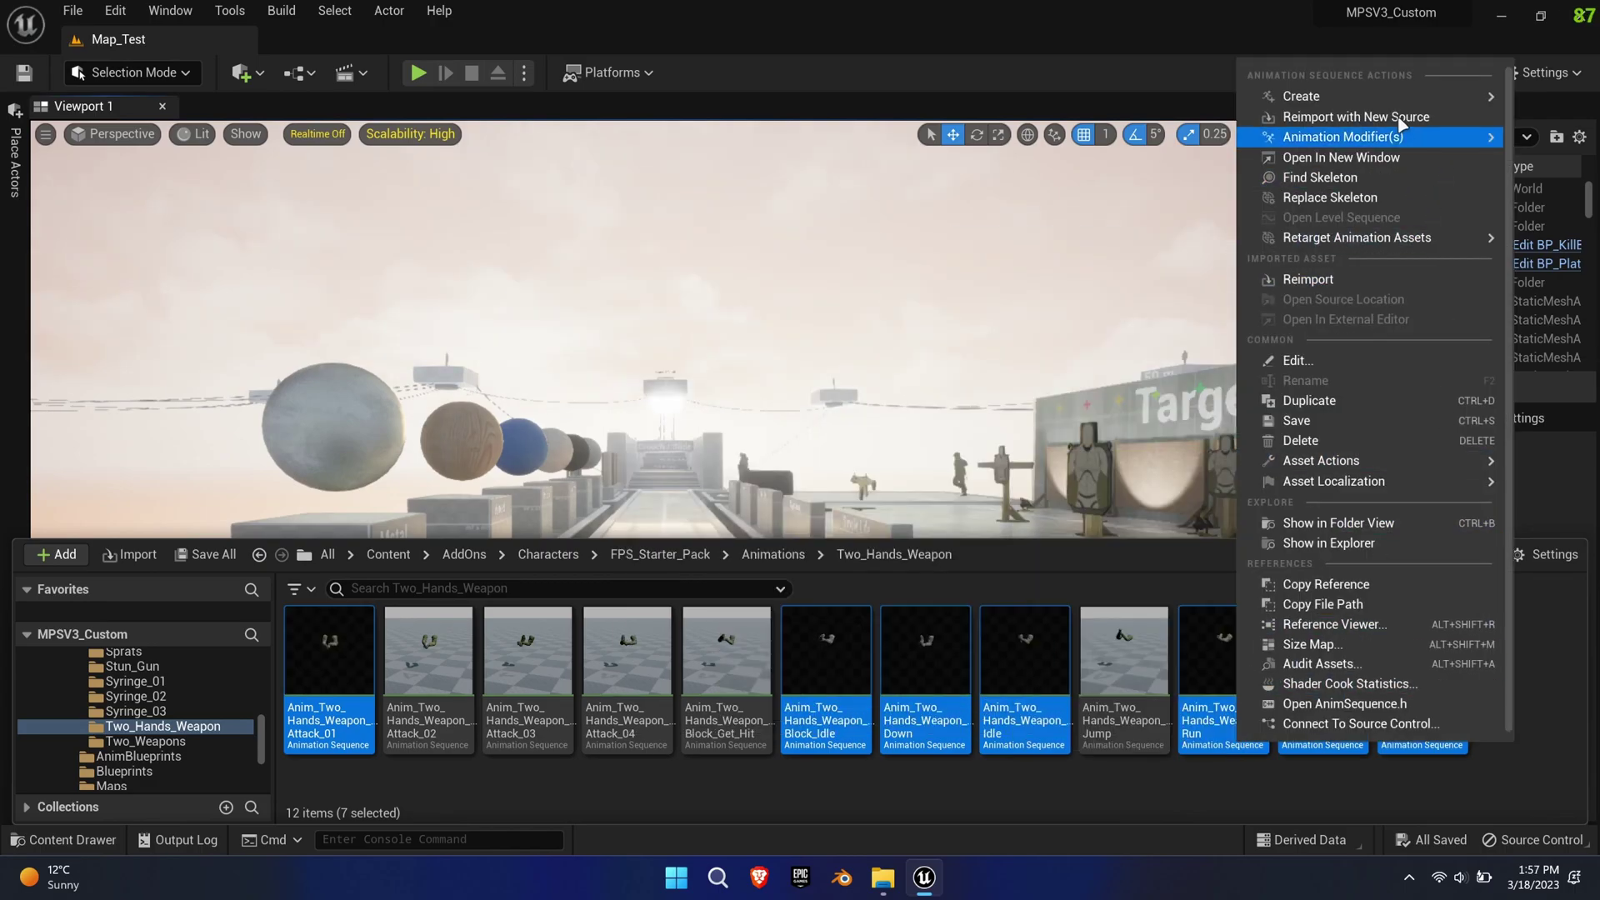
mouse_move(1332, 238)
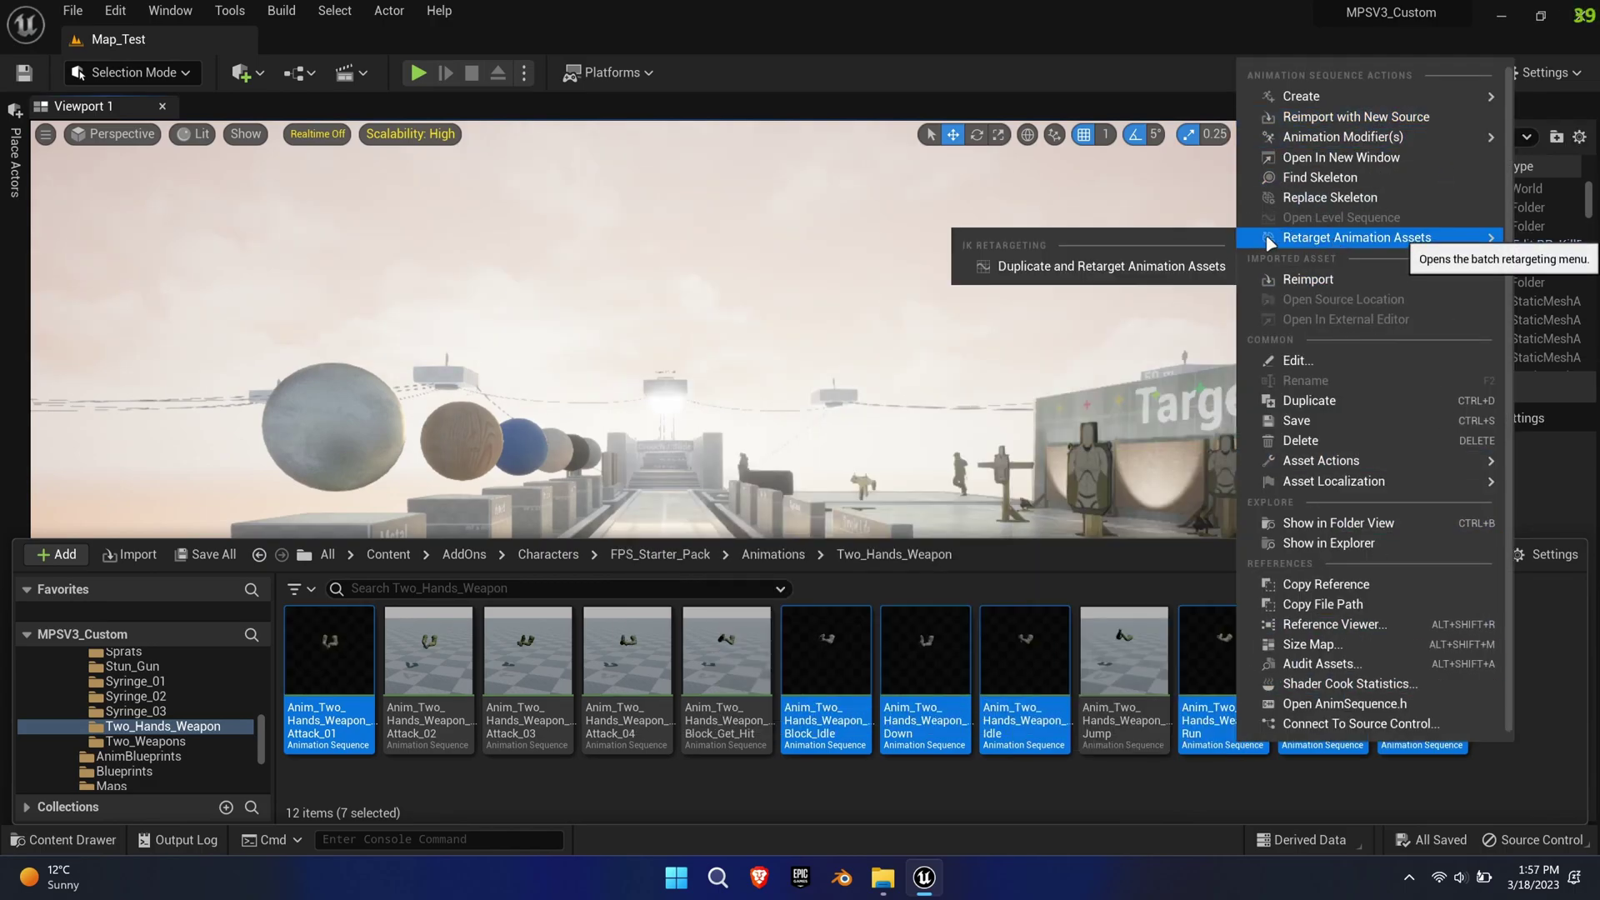
left_click(1094, 267)
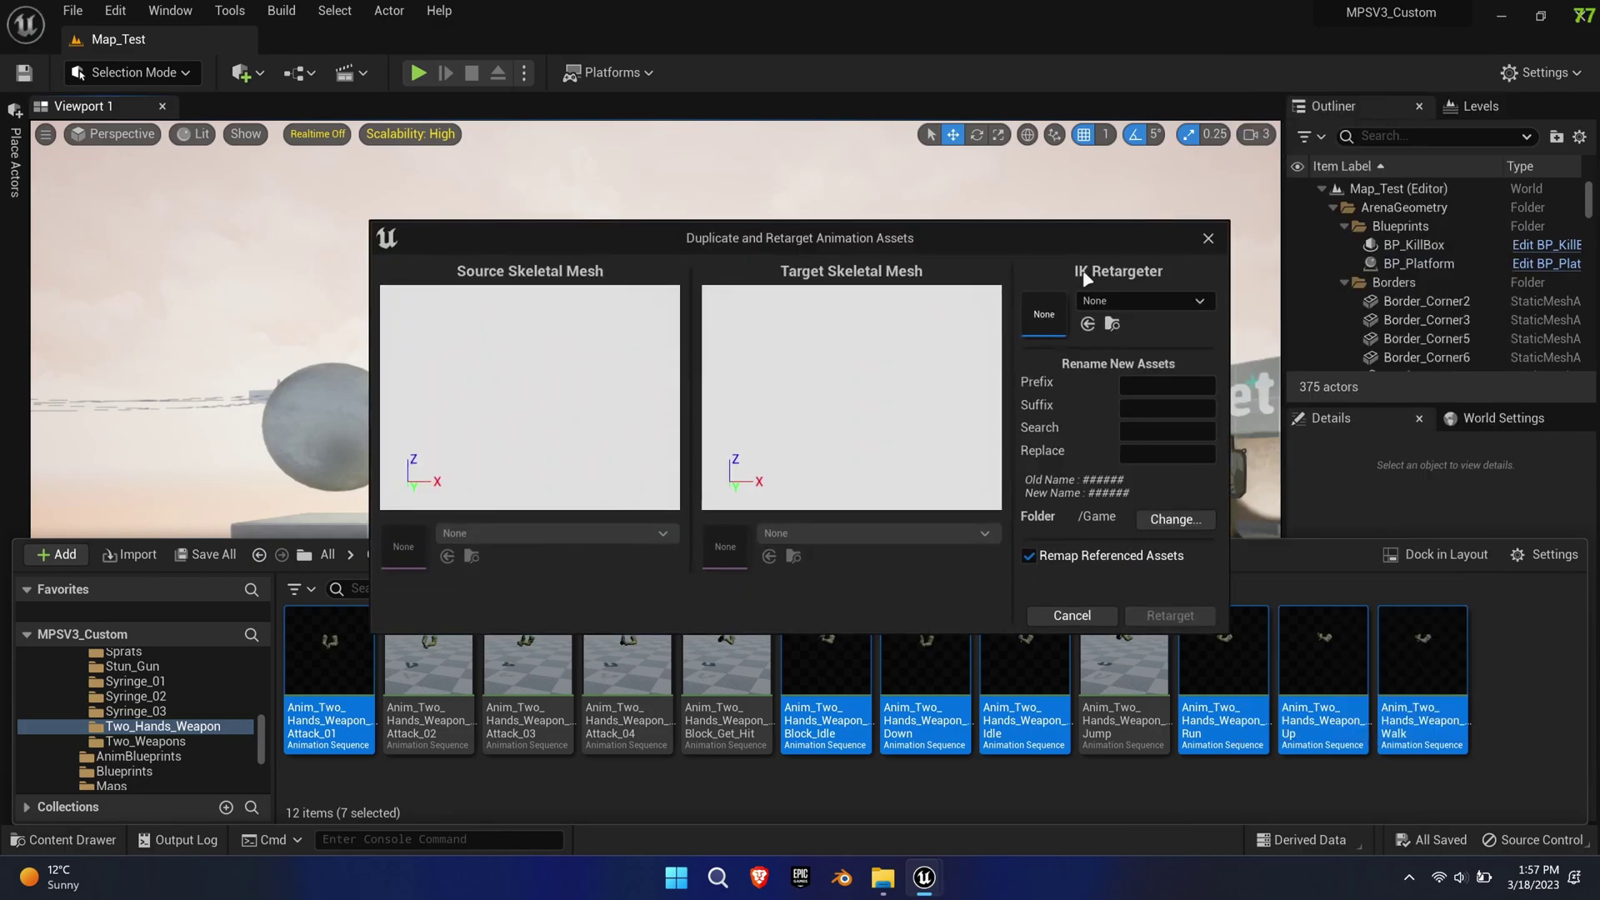
left_click(1097, 300)
left_click(1193, 478)
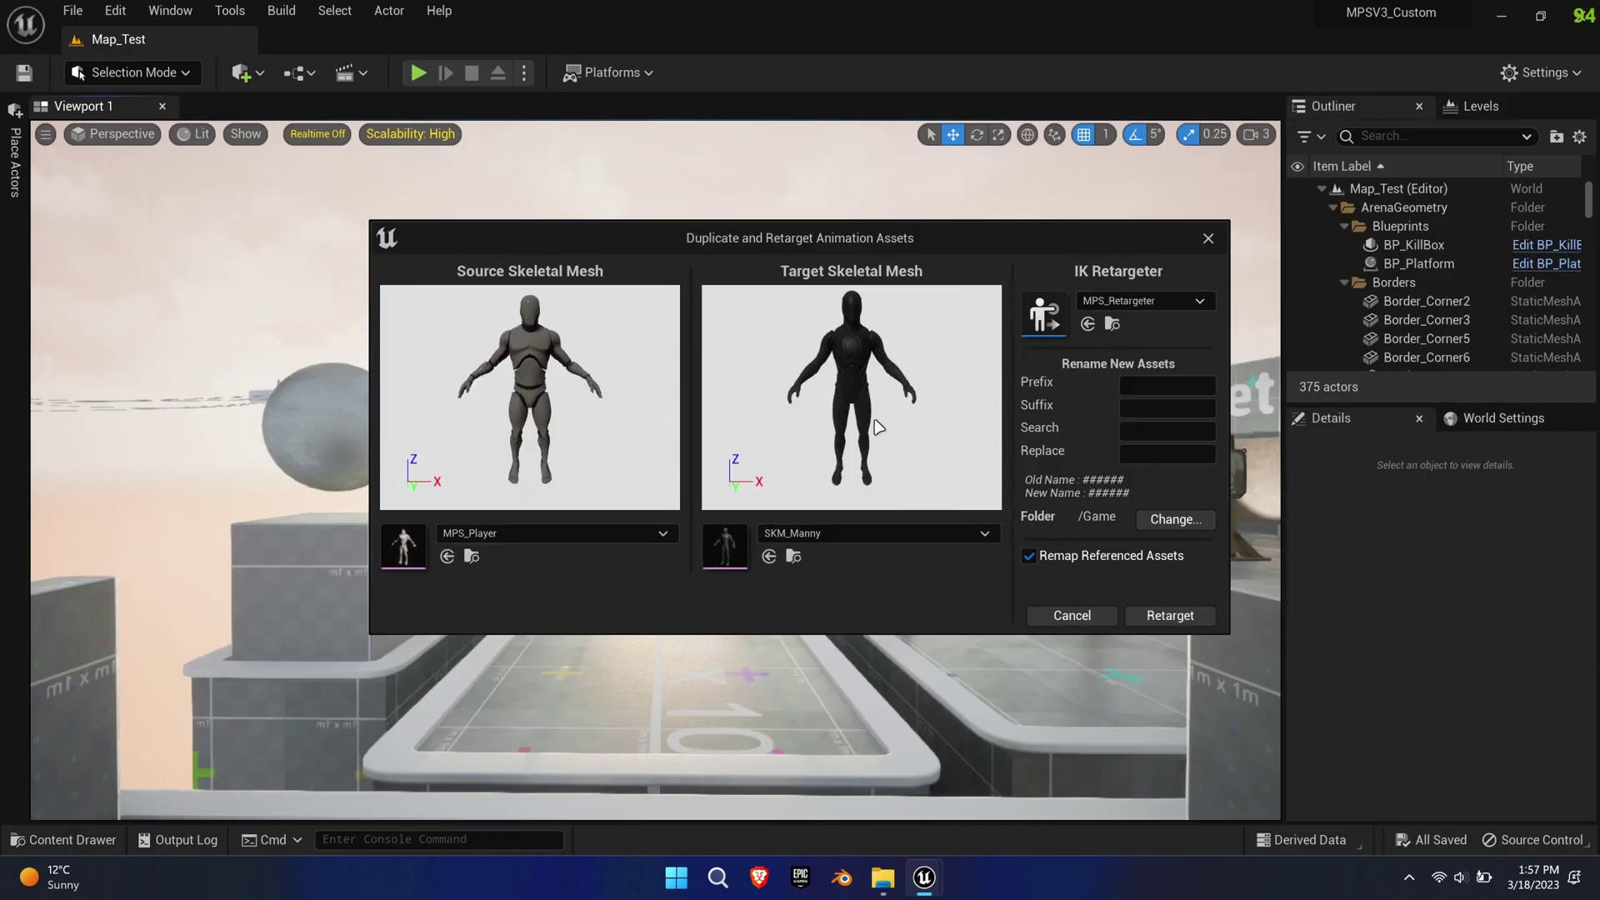
Set the target skeletal mesh to MPS_Player and the source skeletal mesh to the brown SK_Mannequin.
left_click(800, 538)
type("mps p")
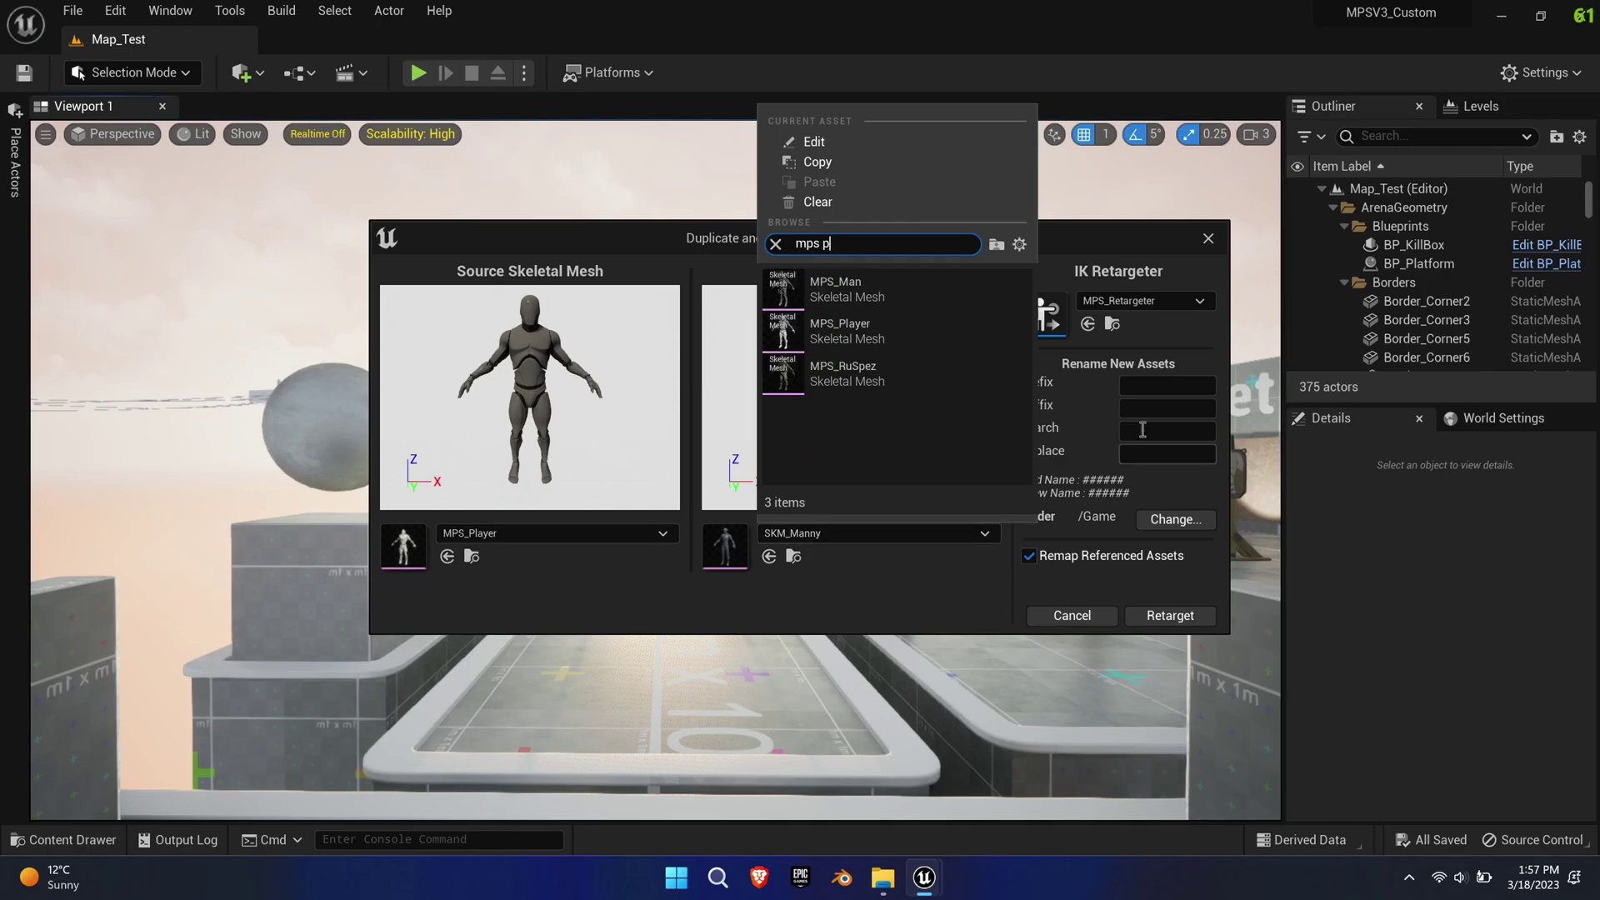
left_click(836, 321)
left_click(543, 538)
type("sk manne")
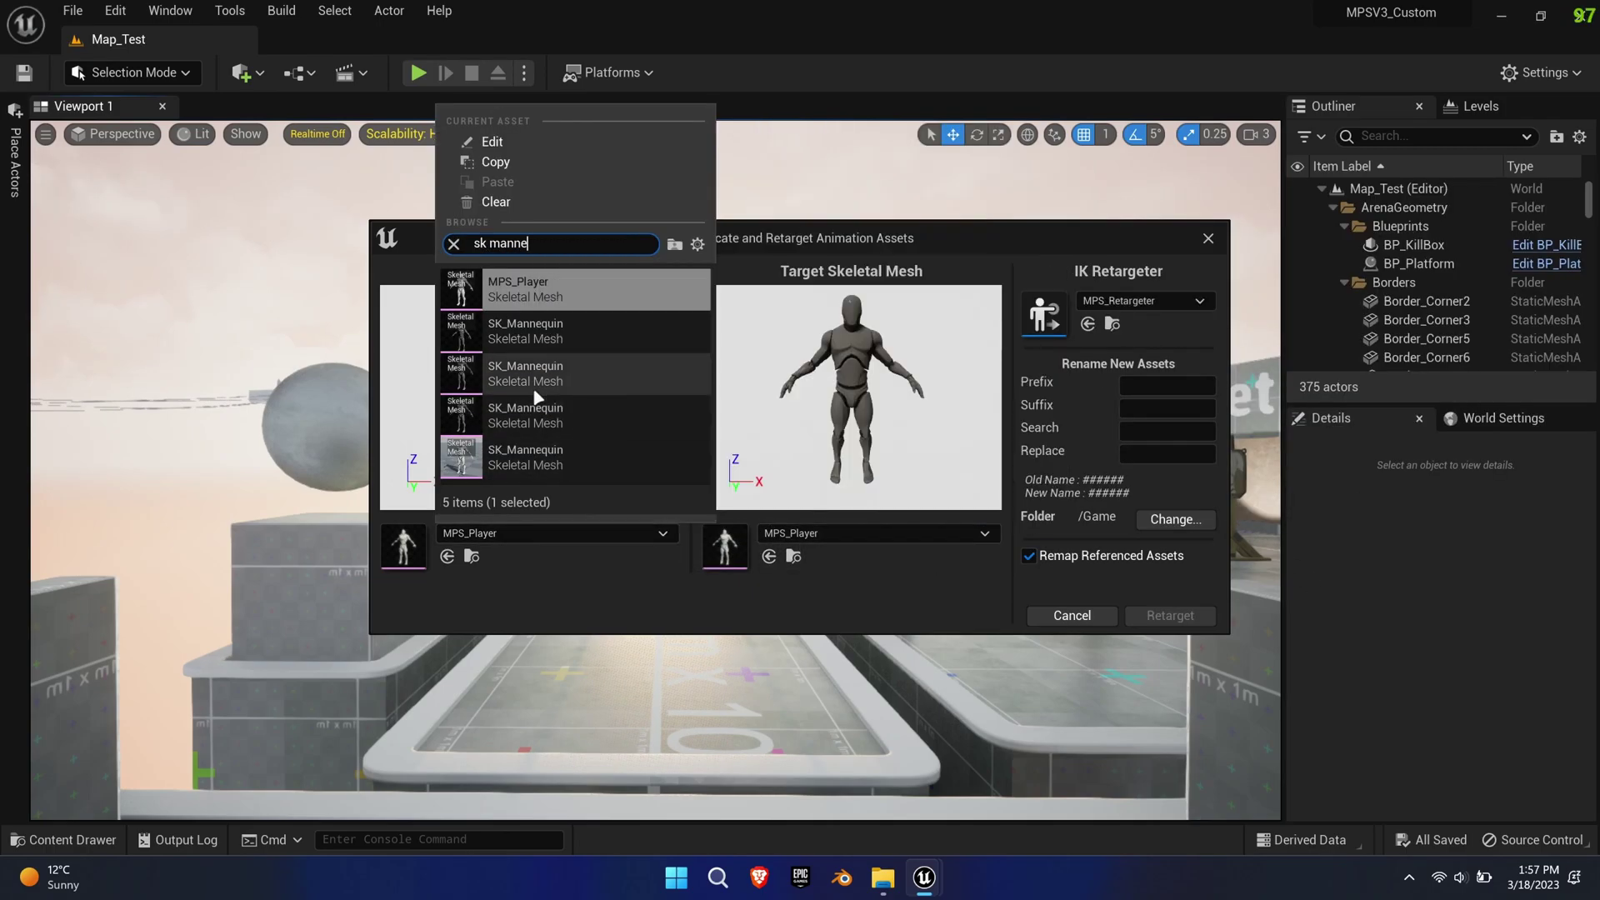
left_click(537, 402)
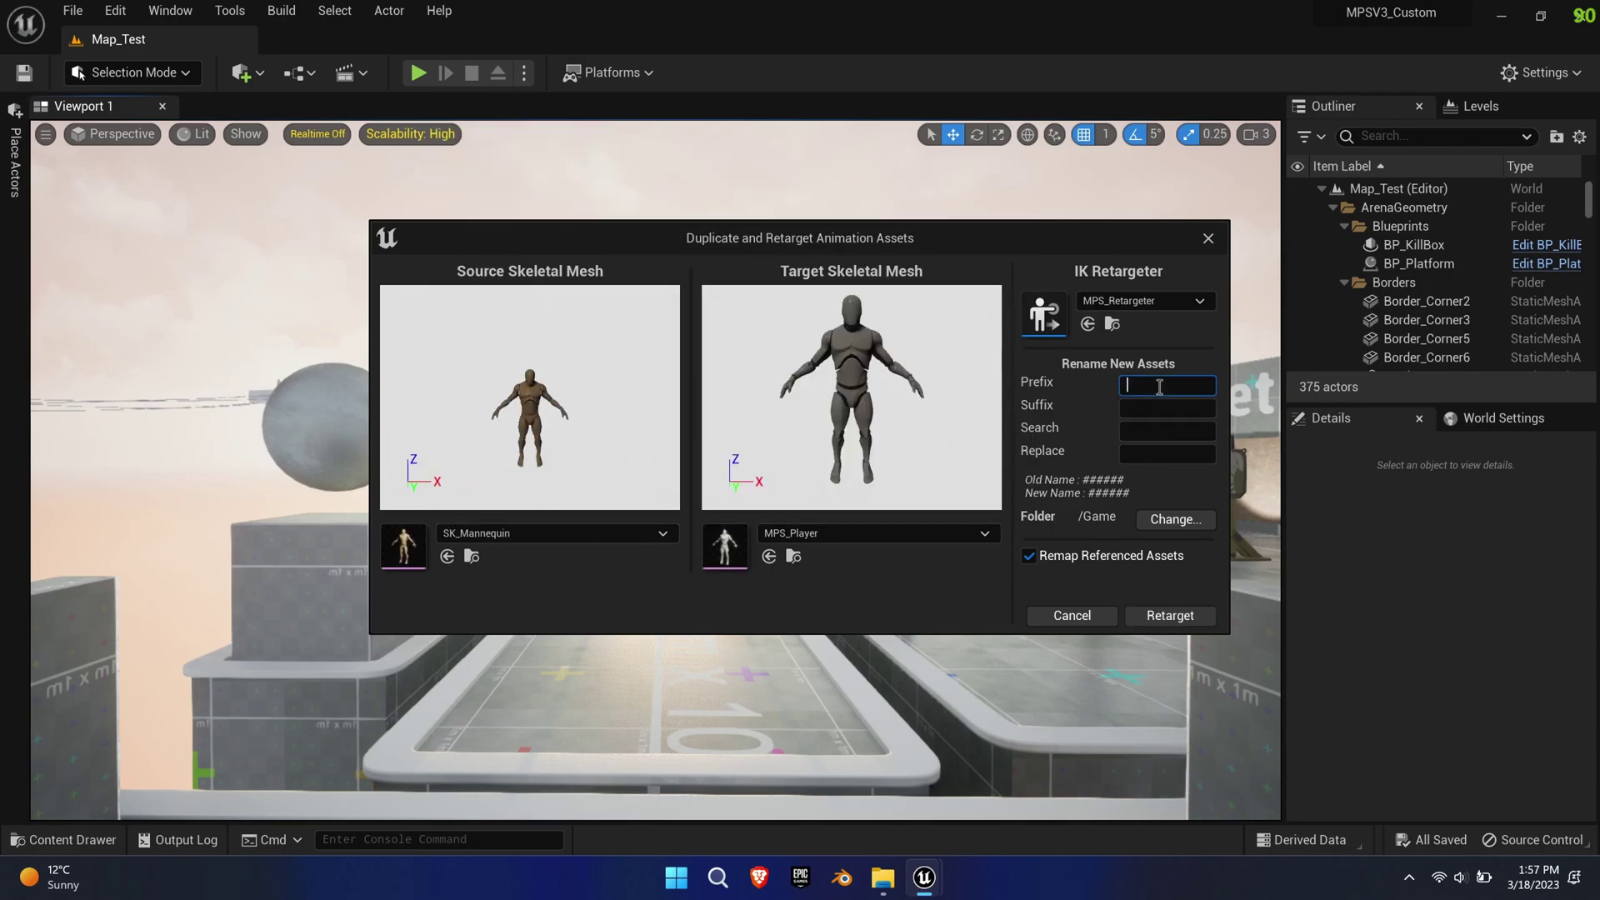
Give the new assets the prefix RE_, set their folder to AddOns/Weapons/Bat/Animations, and run the retarget.
left_click(1171, 520)
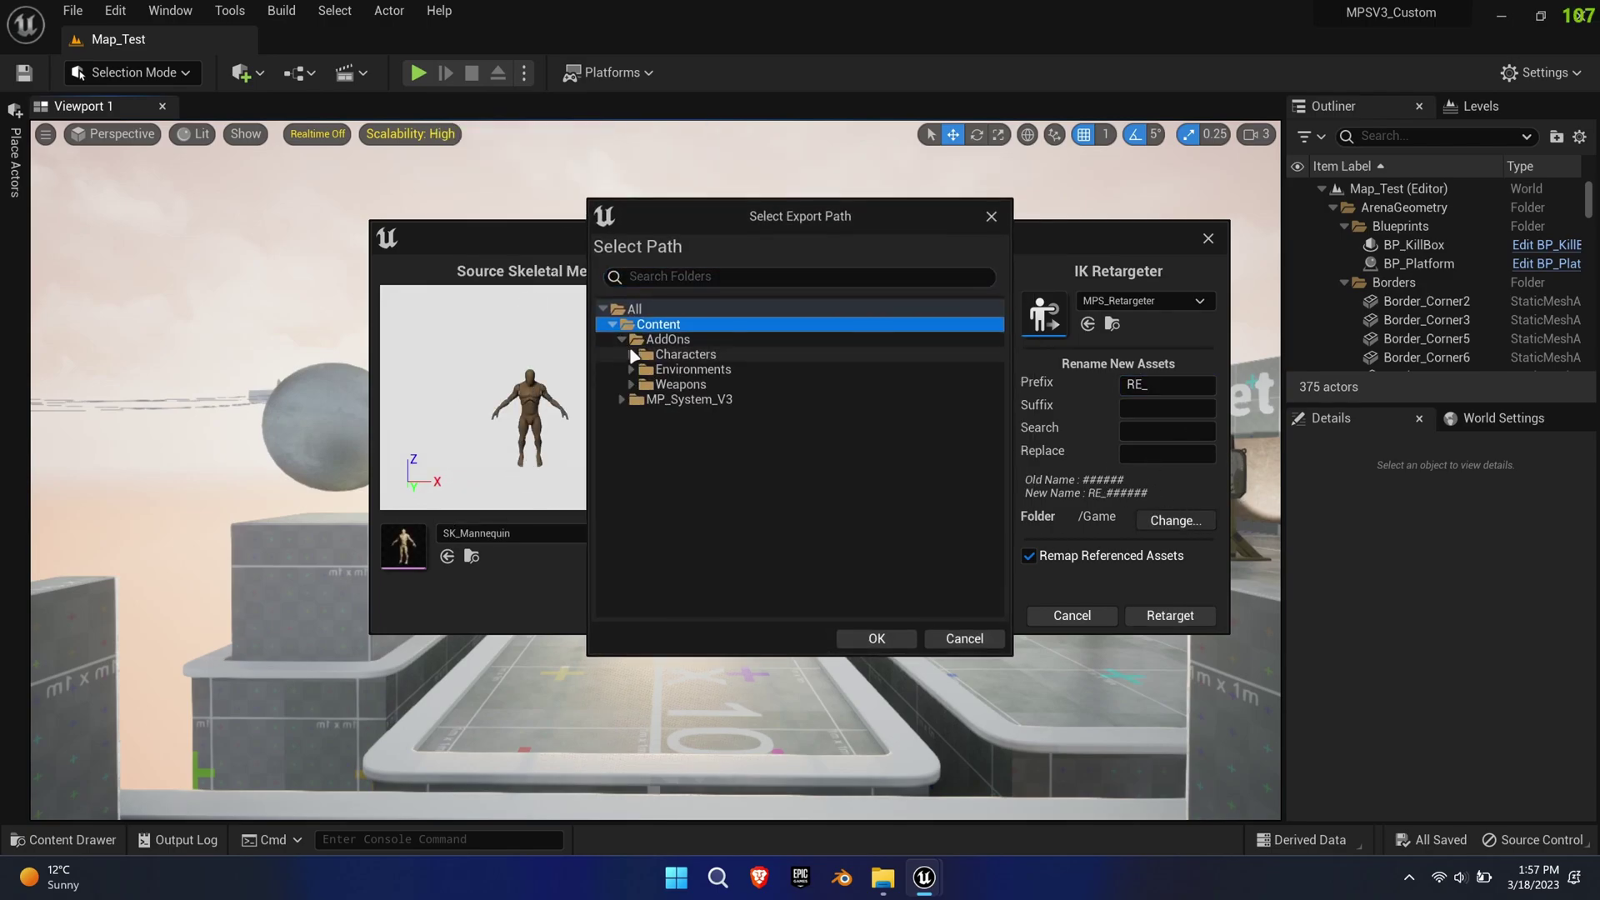
left_click(641, 400)
left_click(685, 414)
left_click(876, 638)
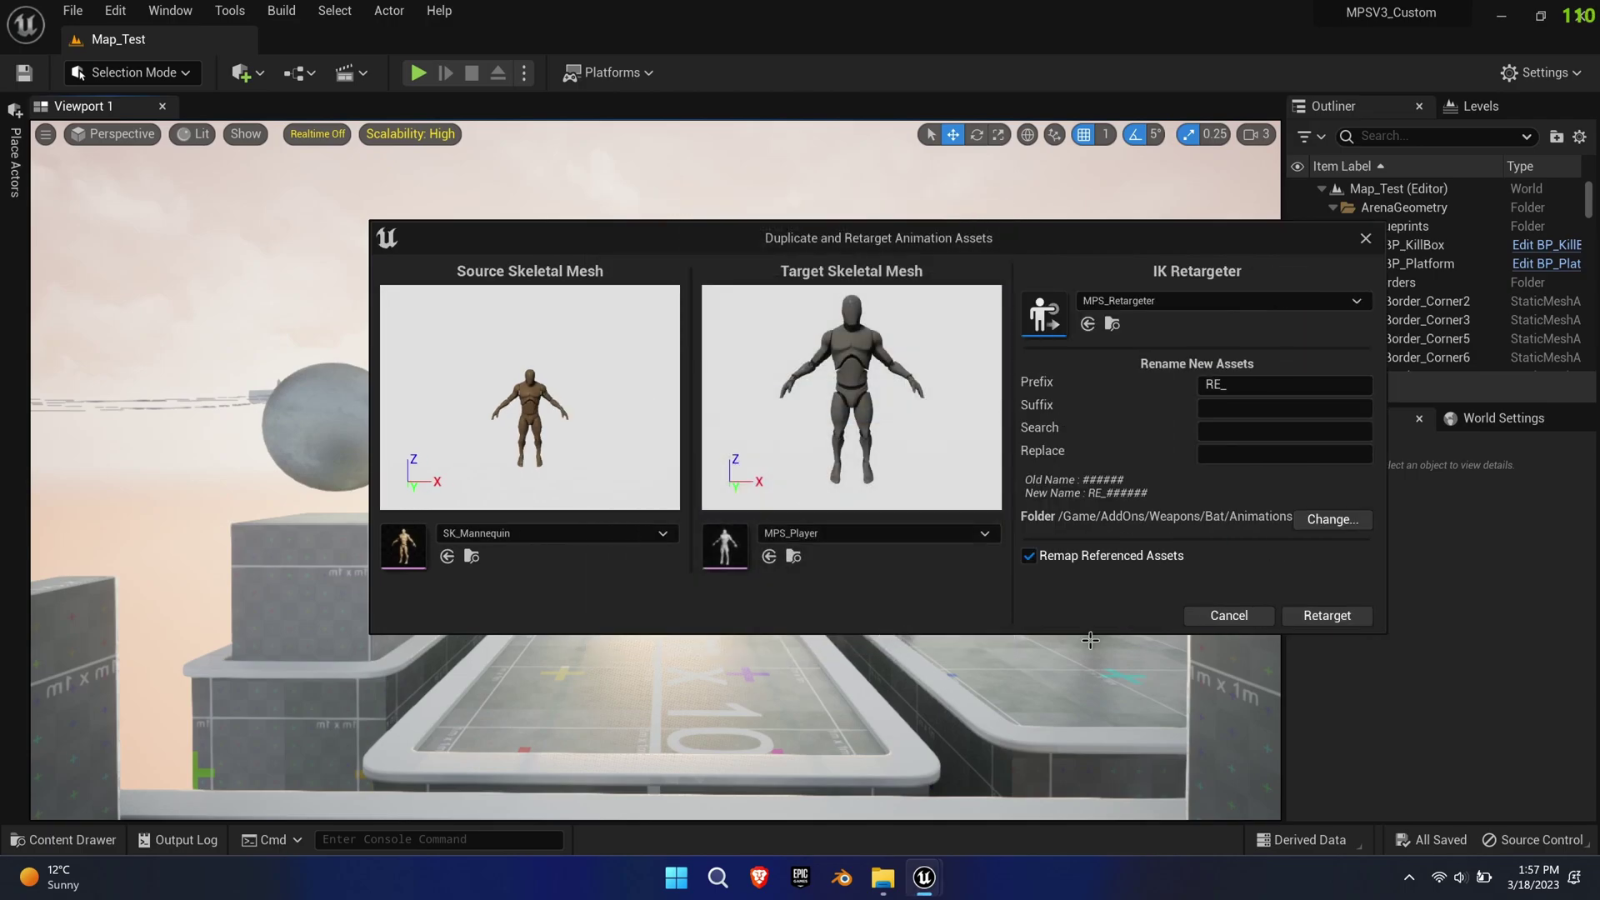
left_click(1325, 615)
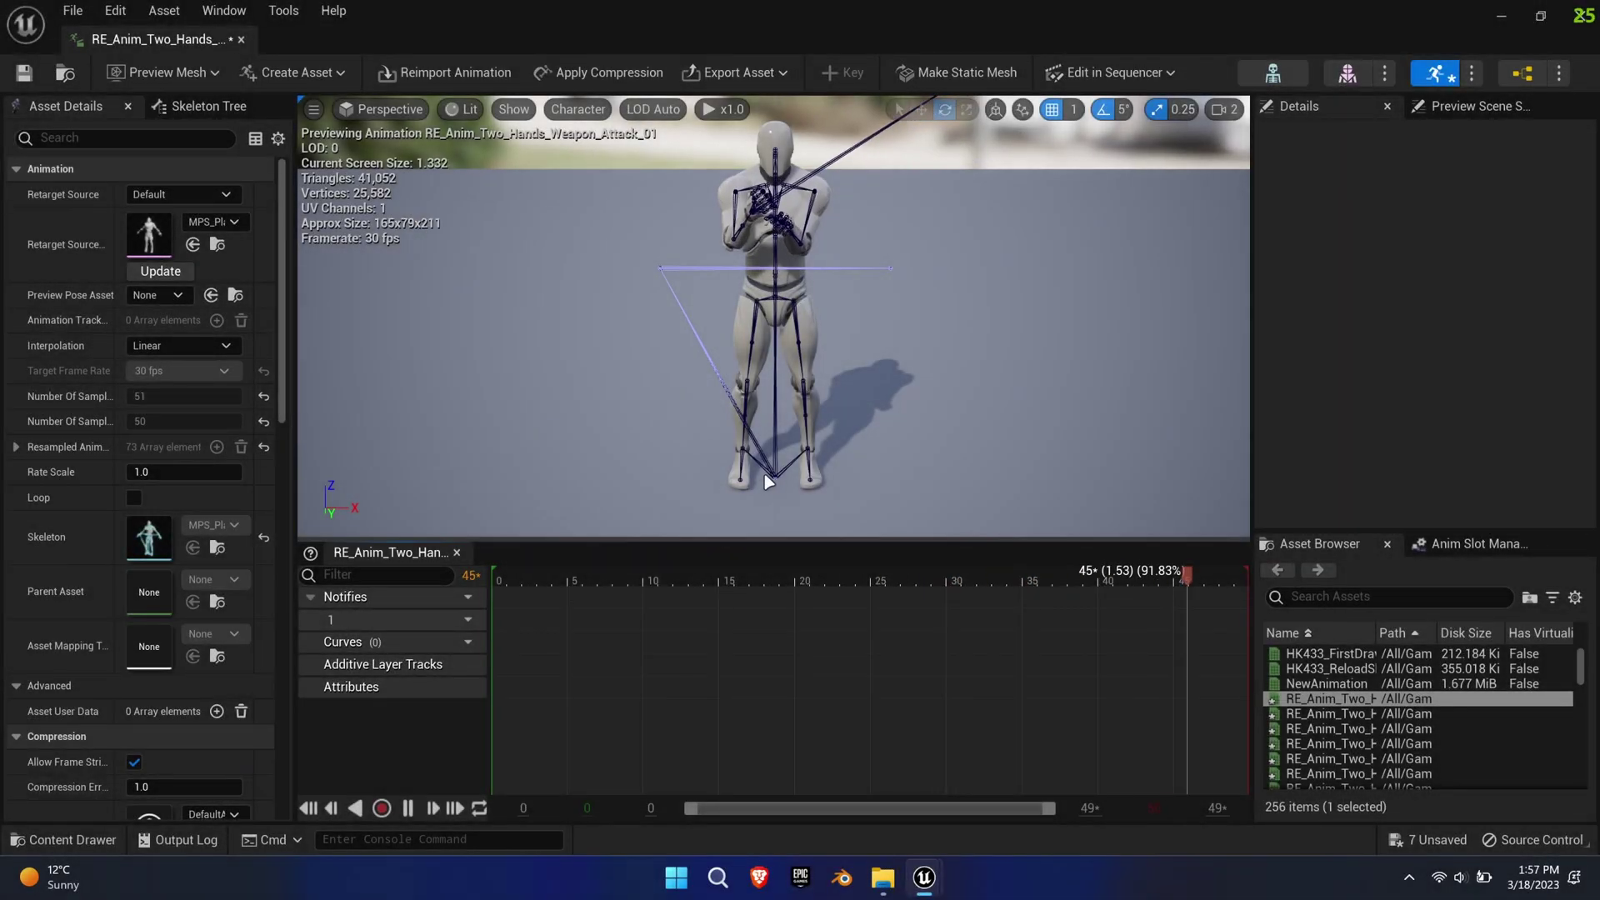
Set the RE_Anim_Two_Hands_Weapon_Attack_01 animation to frame 0 and select the character's Weapon bone.
right_click_drag(769, 482, 653, 507)
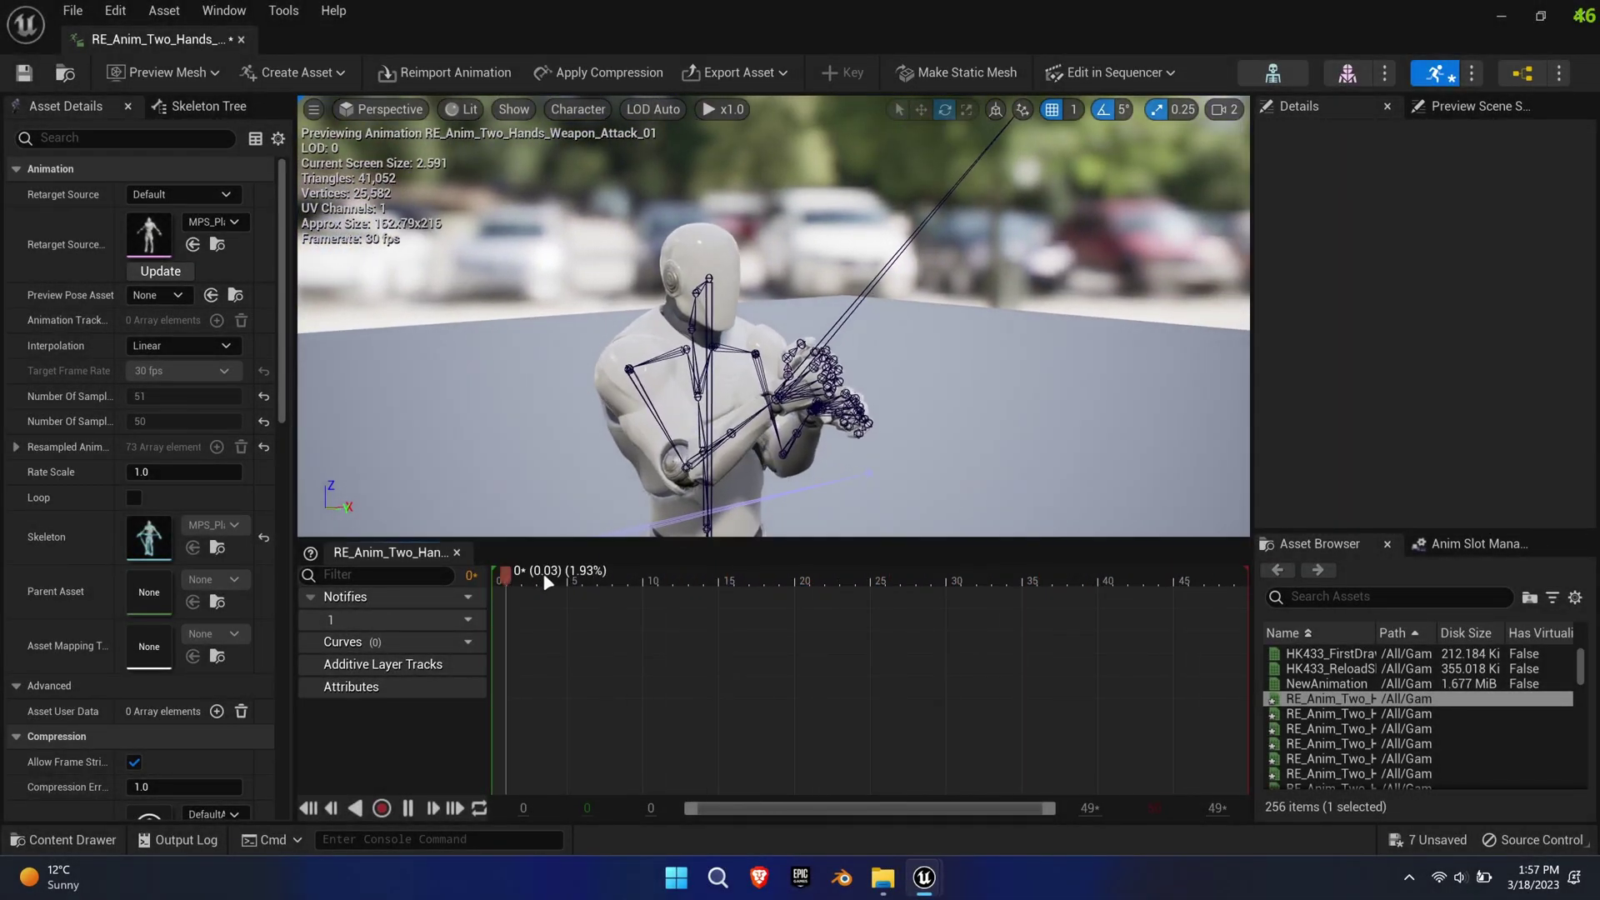
left_click_drag(527, 581, 493, 581)
left_click_drag(560, 485, 586, 370)
left_click(576, 304)
key("s")
right_click_drag(608, 387, 919, 263)
left_click(966, 240)
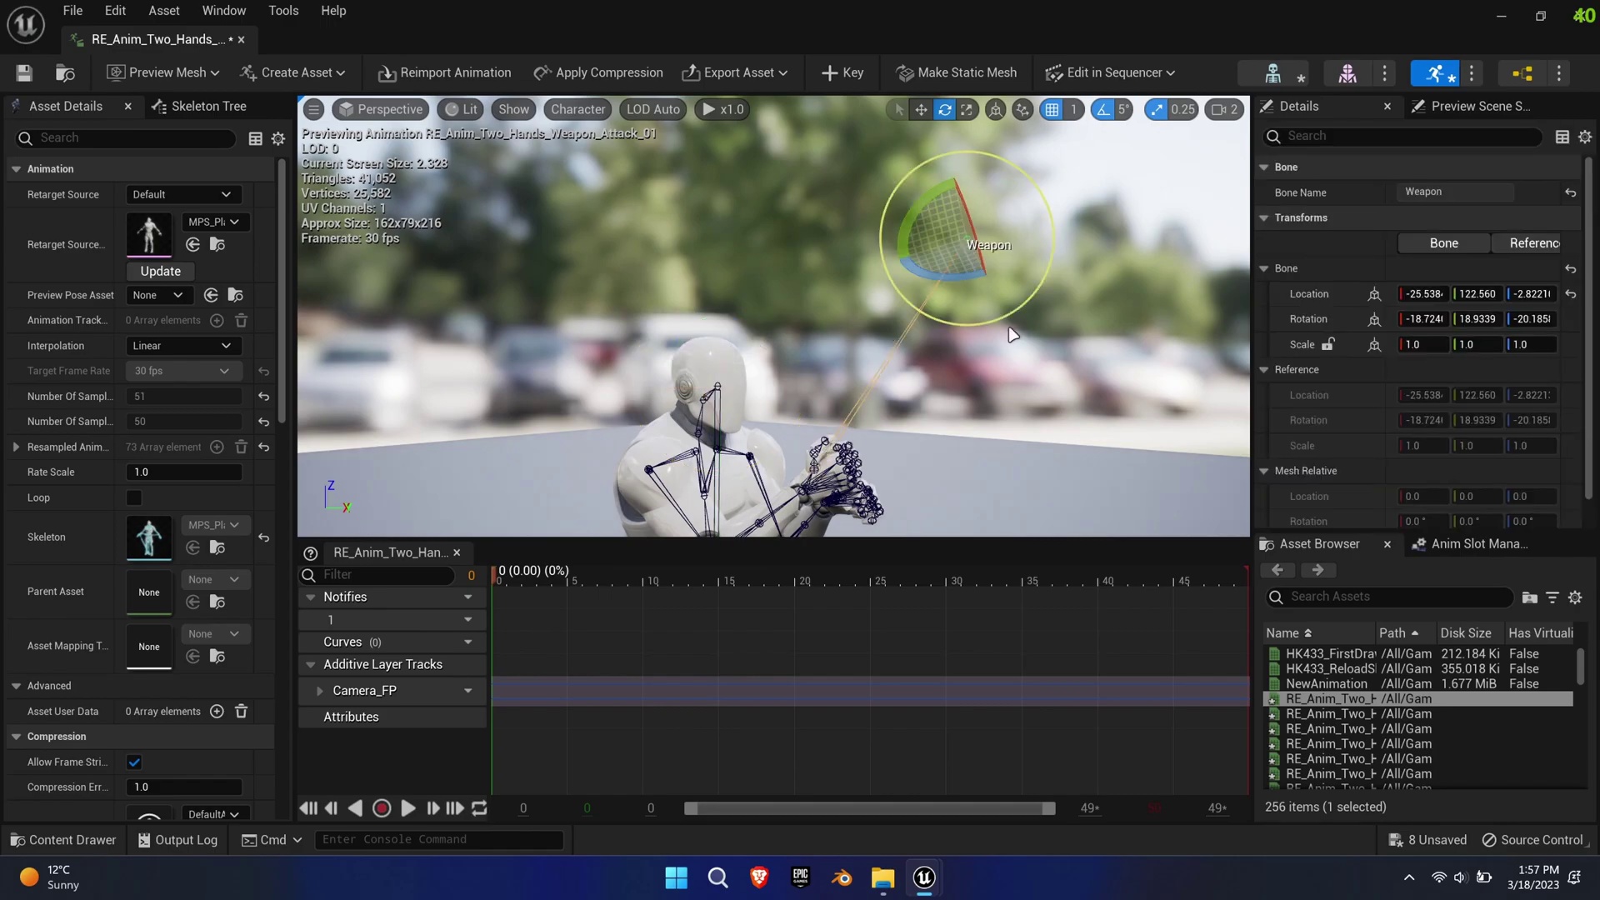
right_click_drag(1009, 336, 933, 338)
right_click_drag(743, 337, 744, 337)
Attach SK_Bat to the Weapon bone in the skeleton tree as a preview asset.
left_click(201, 115)
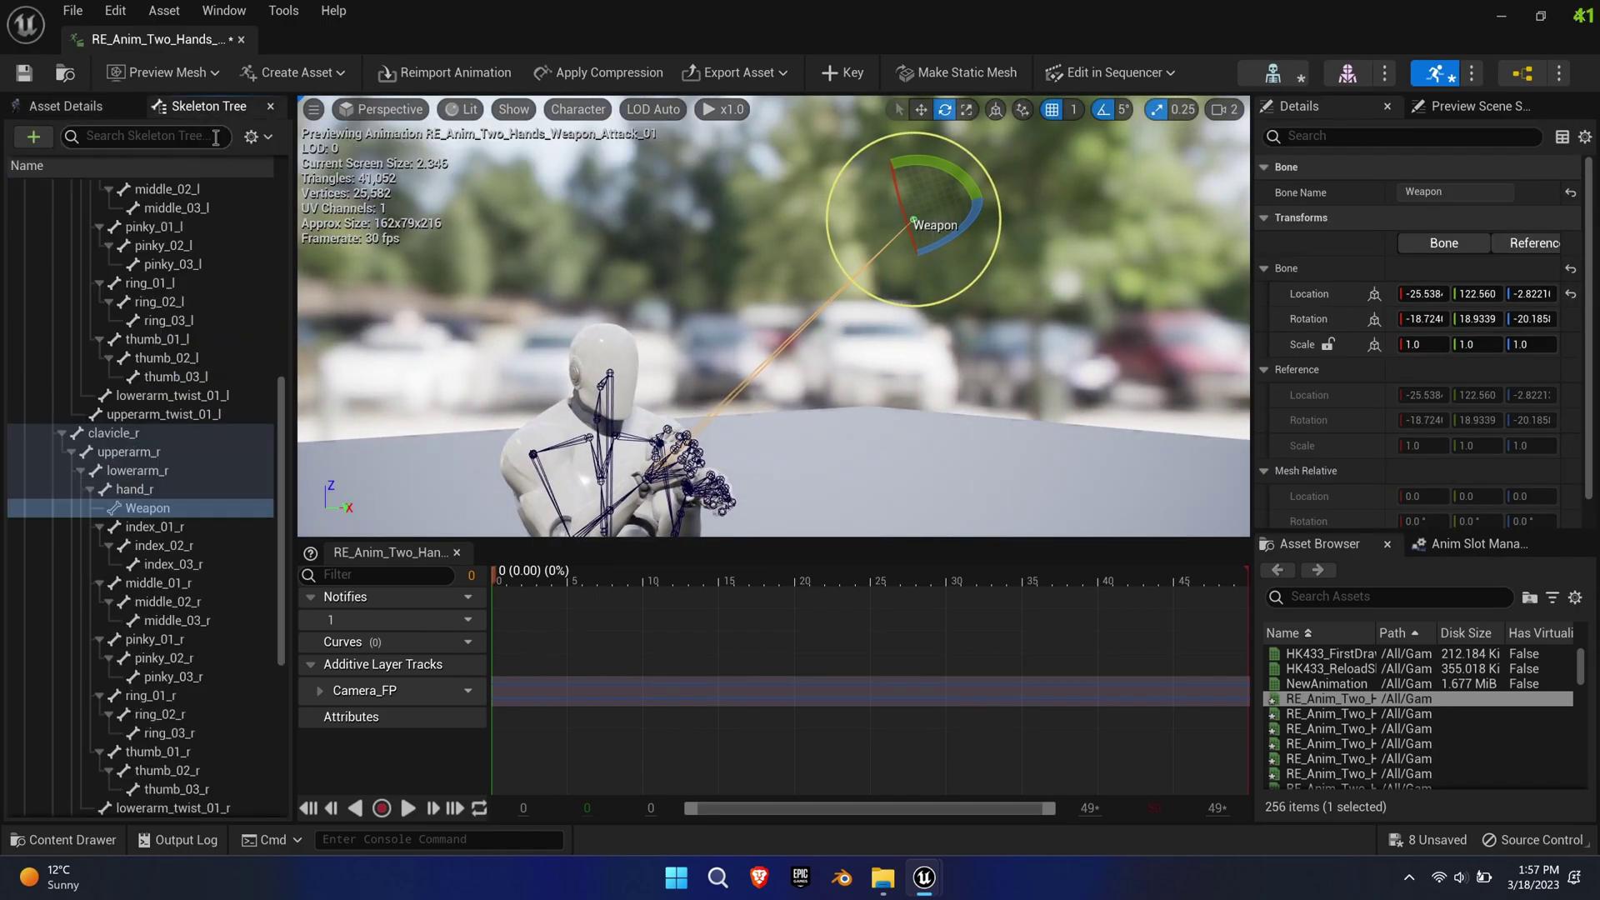
right_click(153, 512)
mouse_move(275, 754)
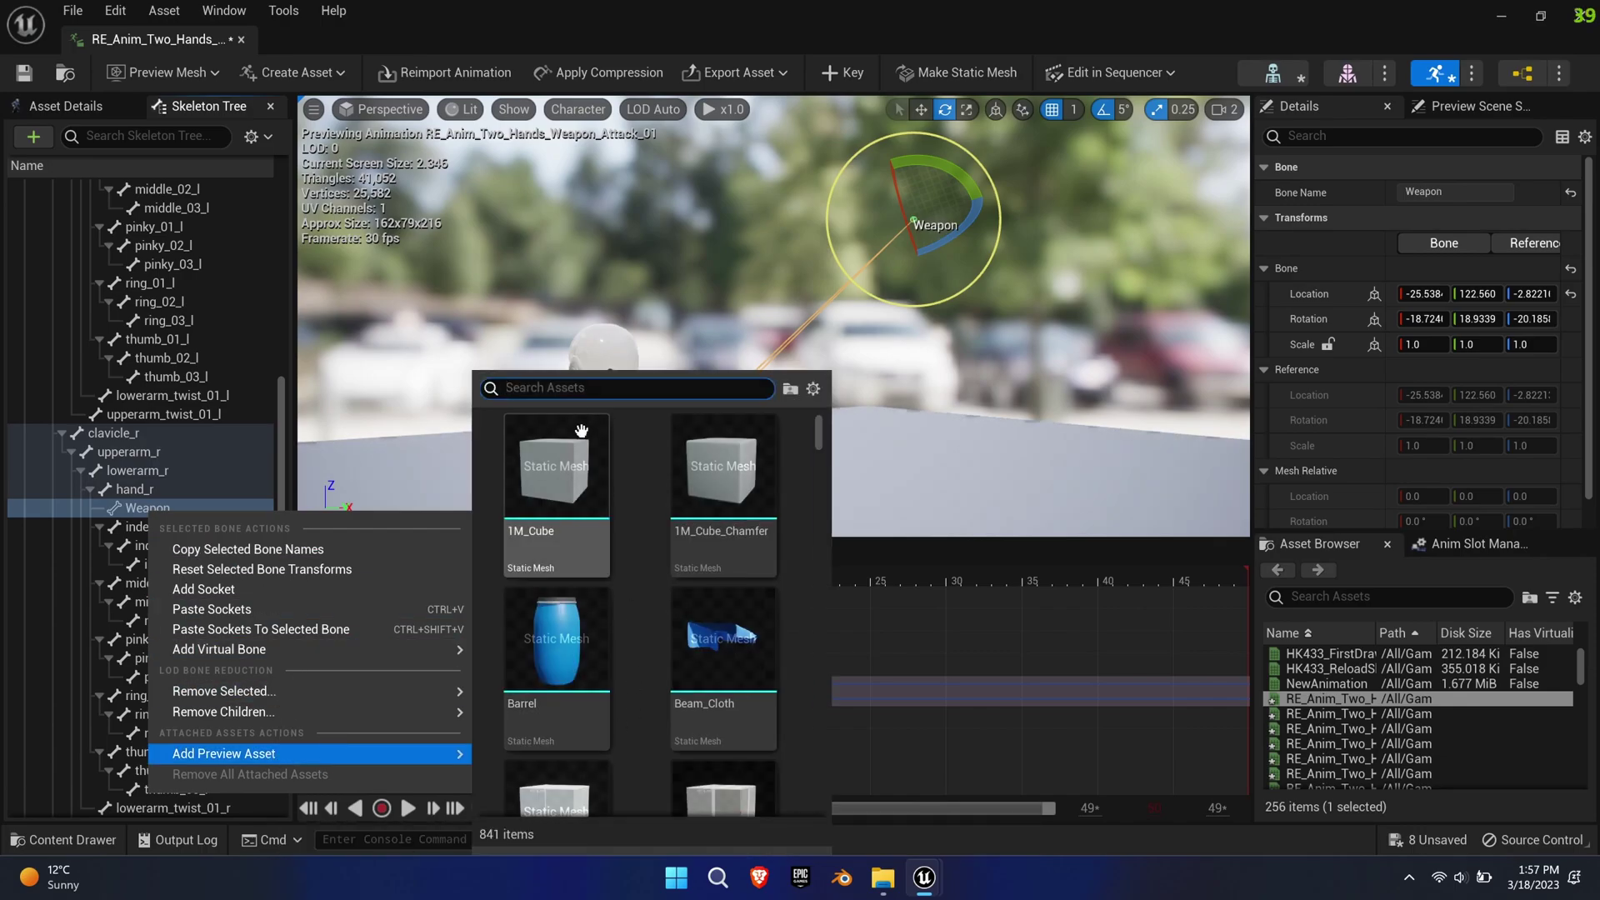
type("bat")
left_click(546, 479)
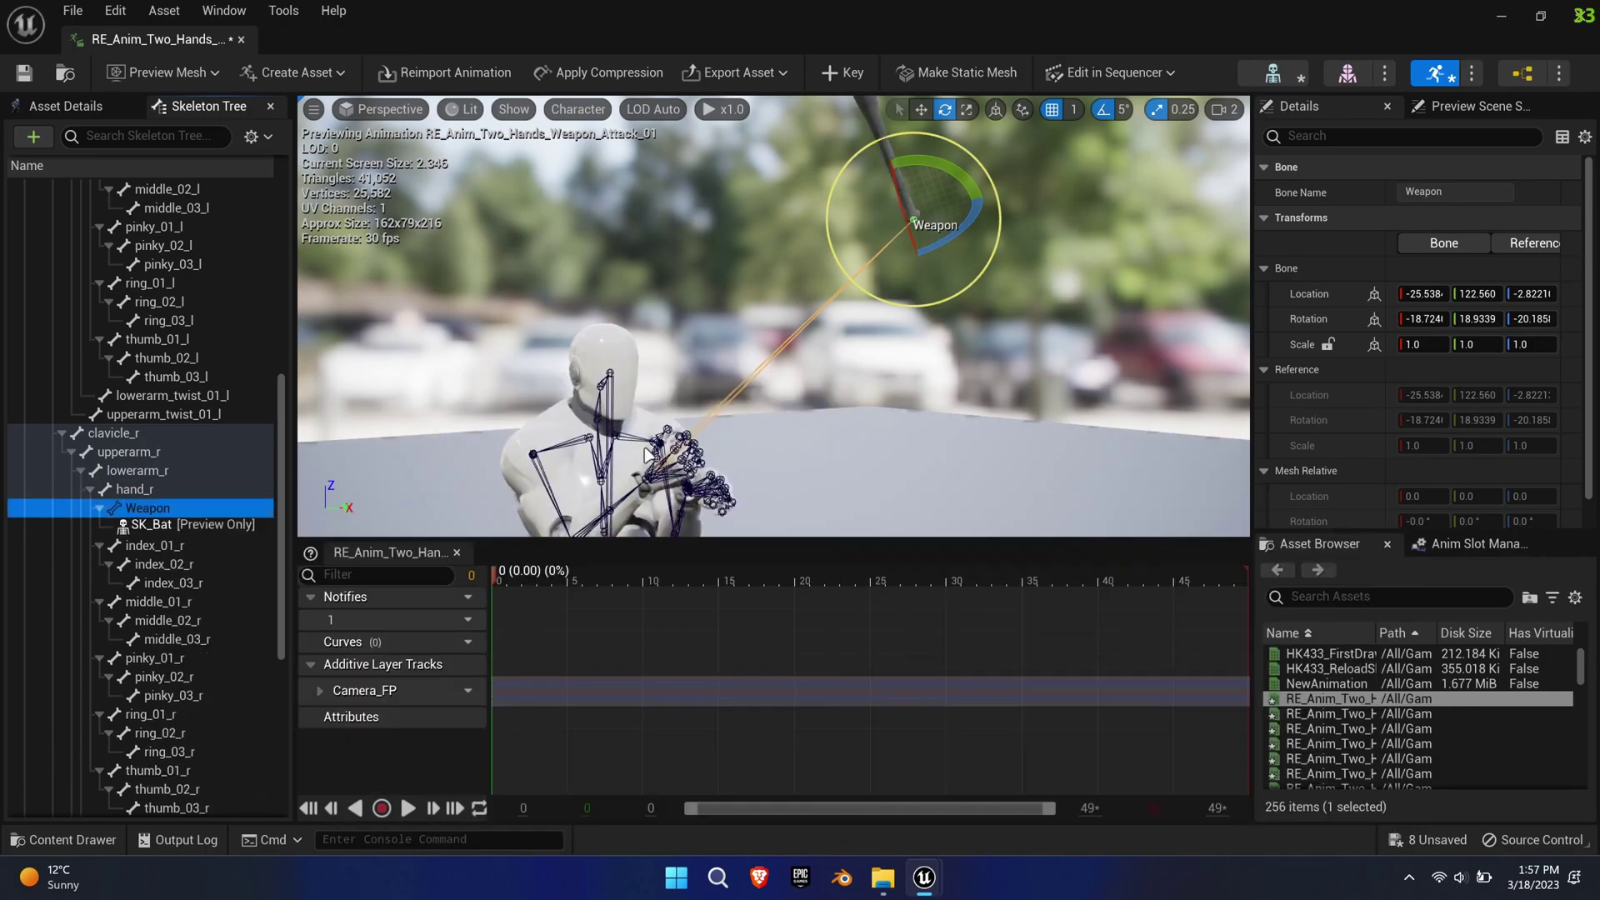
Move and rotate the Weapon bone into the character's grip, to location about -4.5, 8.3, -19.1 and rotation about -12.9, 9.4, -16.9.
key("w")
left_click_drag(912, 267, 579, 325, "alt")
right_click_drag(701, 421, 679, 373)
left_click_drag(679, 373, 804, 421)
right_click_drag(804, 421, 755, 500)
left_click_drag(758, 317, 646, 350)
right_click_drag(646, 350, 584, 466)
key("e")
left_click_drag(580, 498, 594, 463)
right_click_drag(594, 463, 725, 333)
key("Escape")
Key the Weapon bone's adjusted transform at frame 0 and delete the Camera_FP additive layer track.
left_click(148, 507)
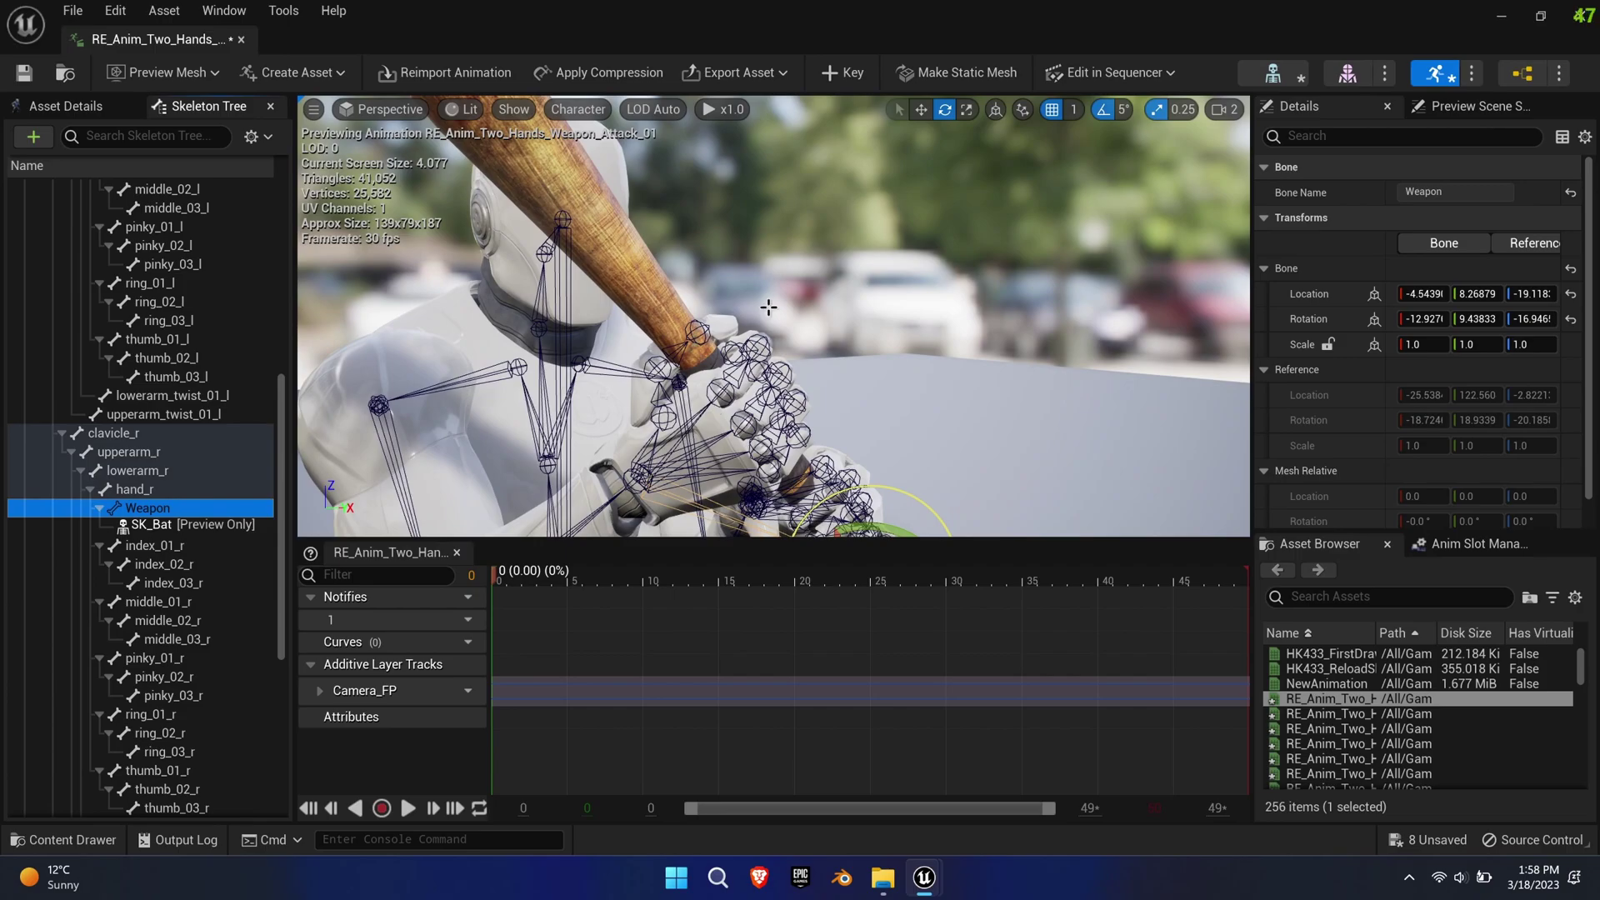
left_click(844, 73)
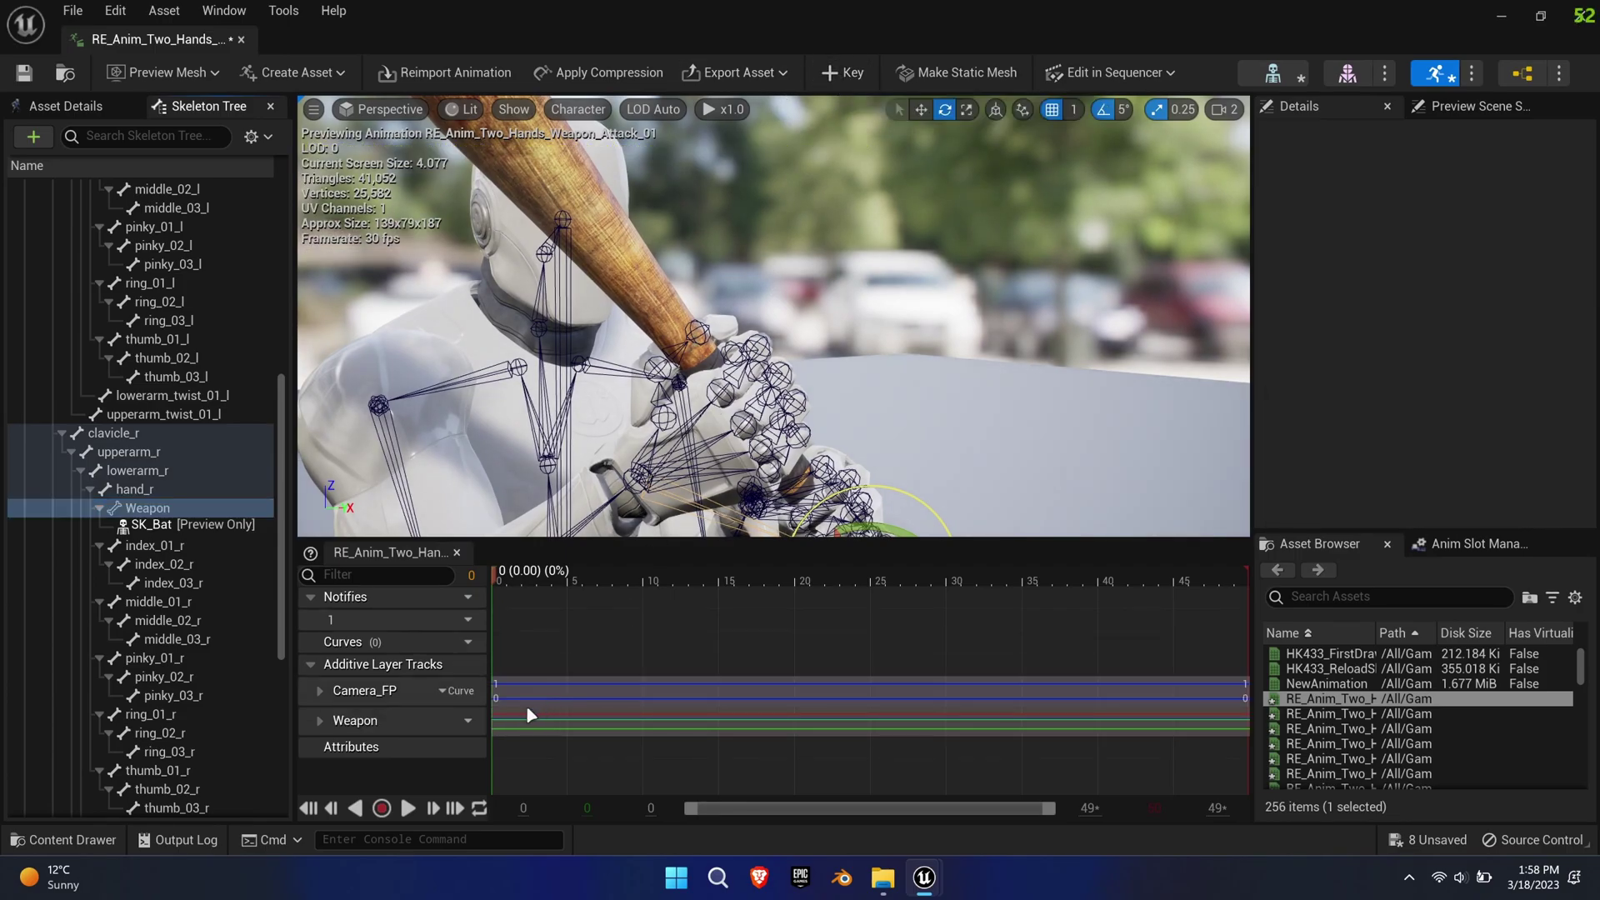
right_click(402, 696)
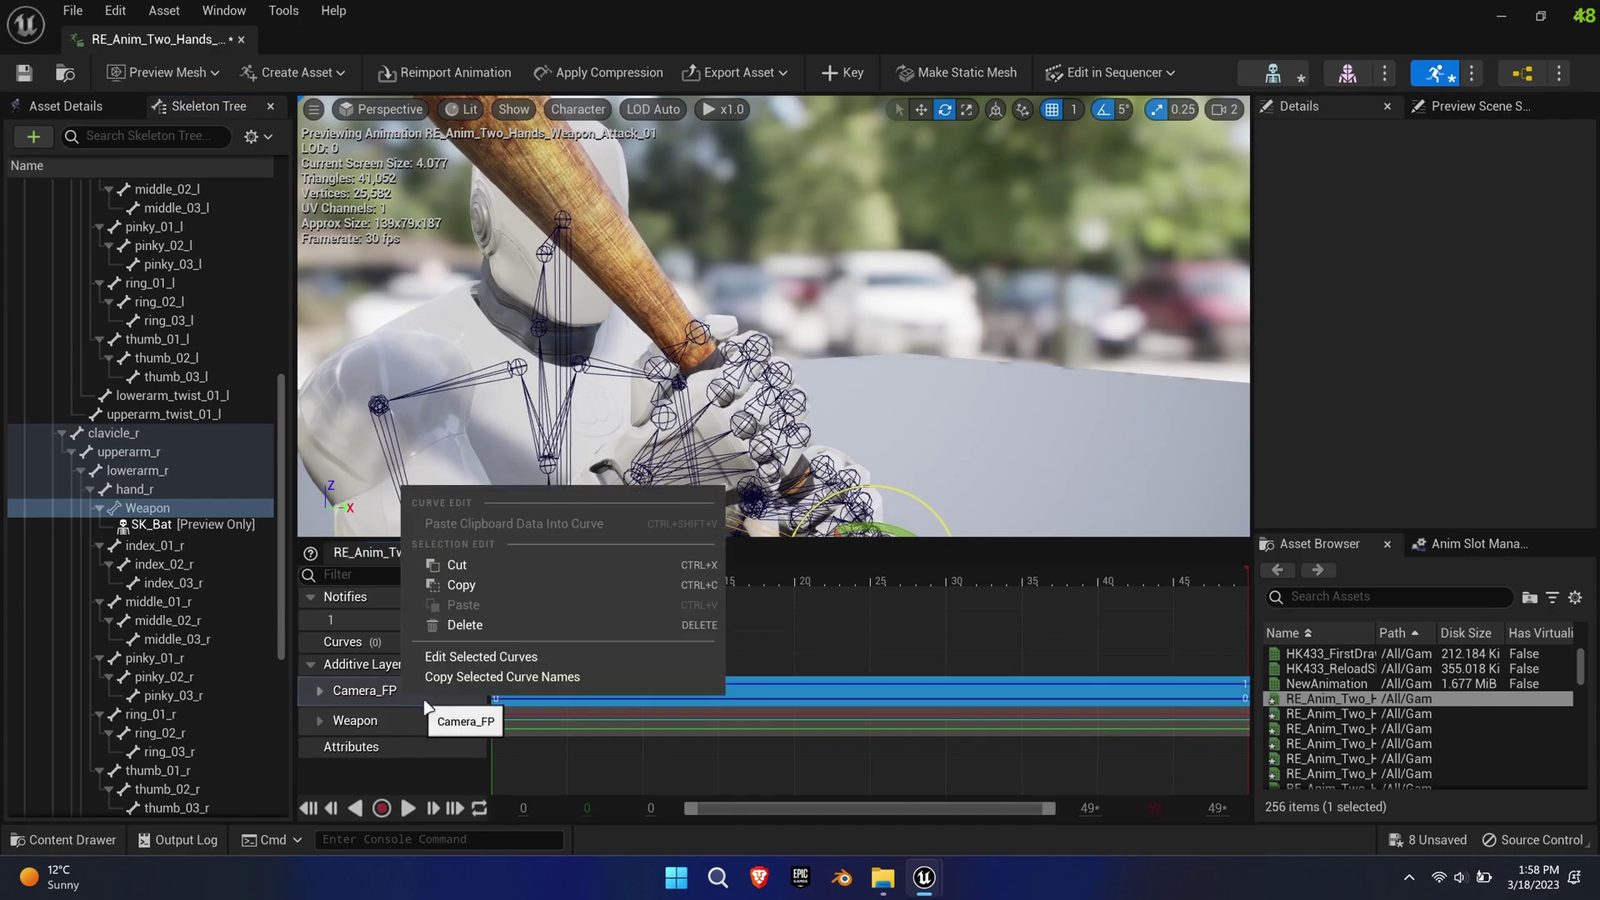
left_click(485, 626)
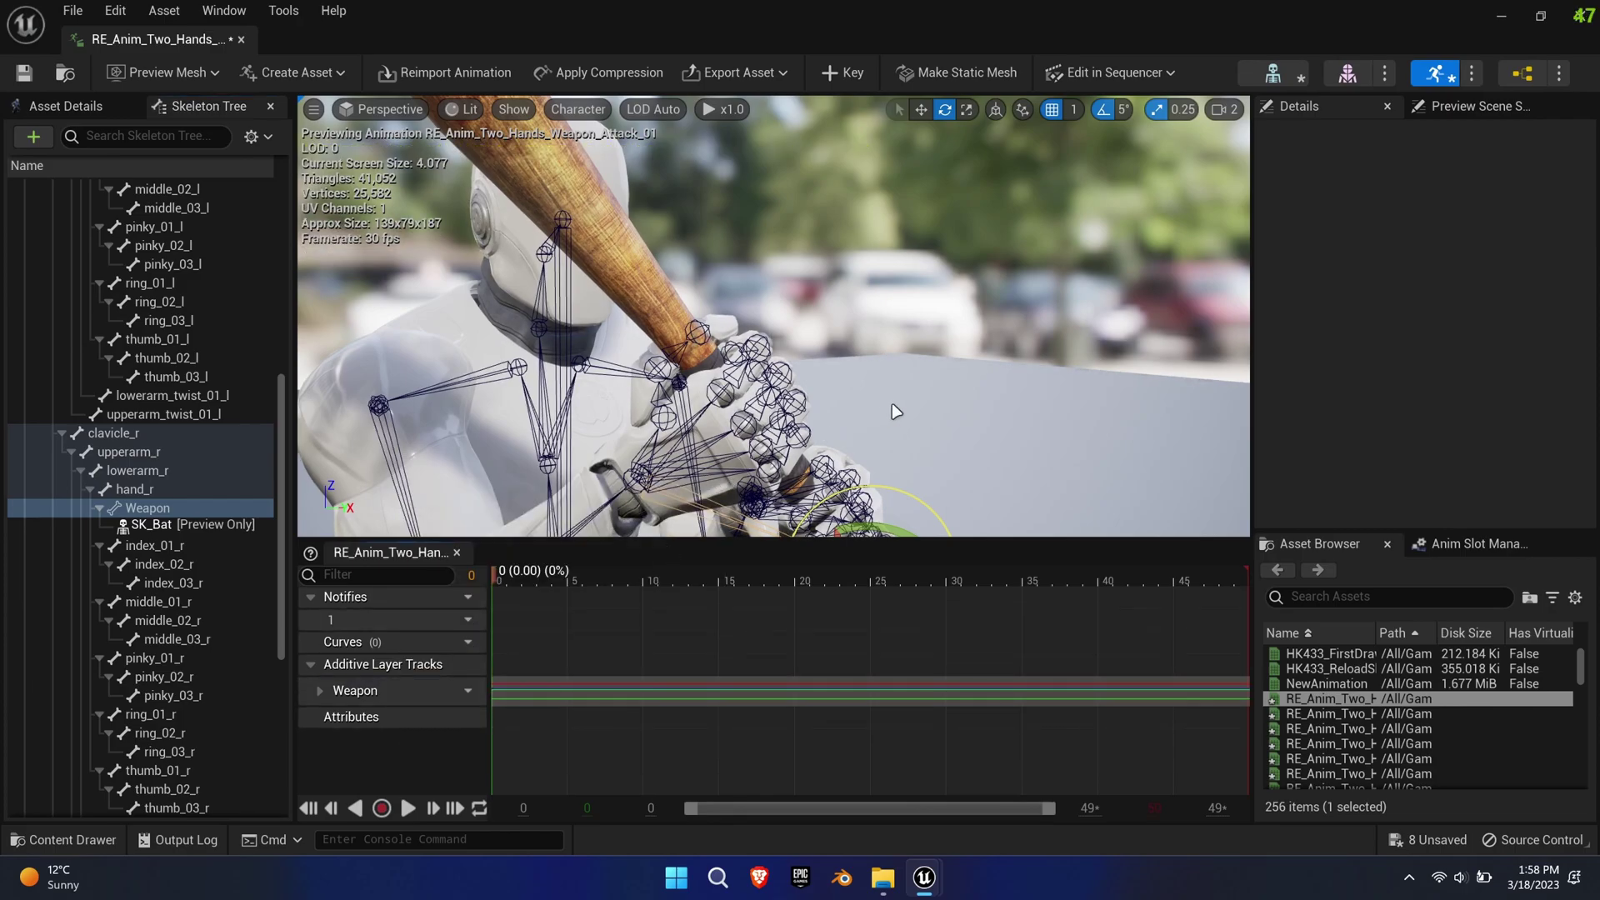
Play the attack animation to check how the bat follows the hands, and return to the first frame.
right_click_drag(896, 411, 842, 425)
left_click(408, 809)
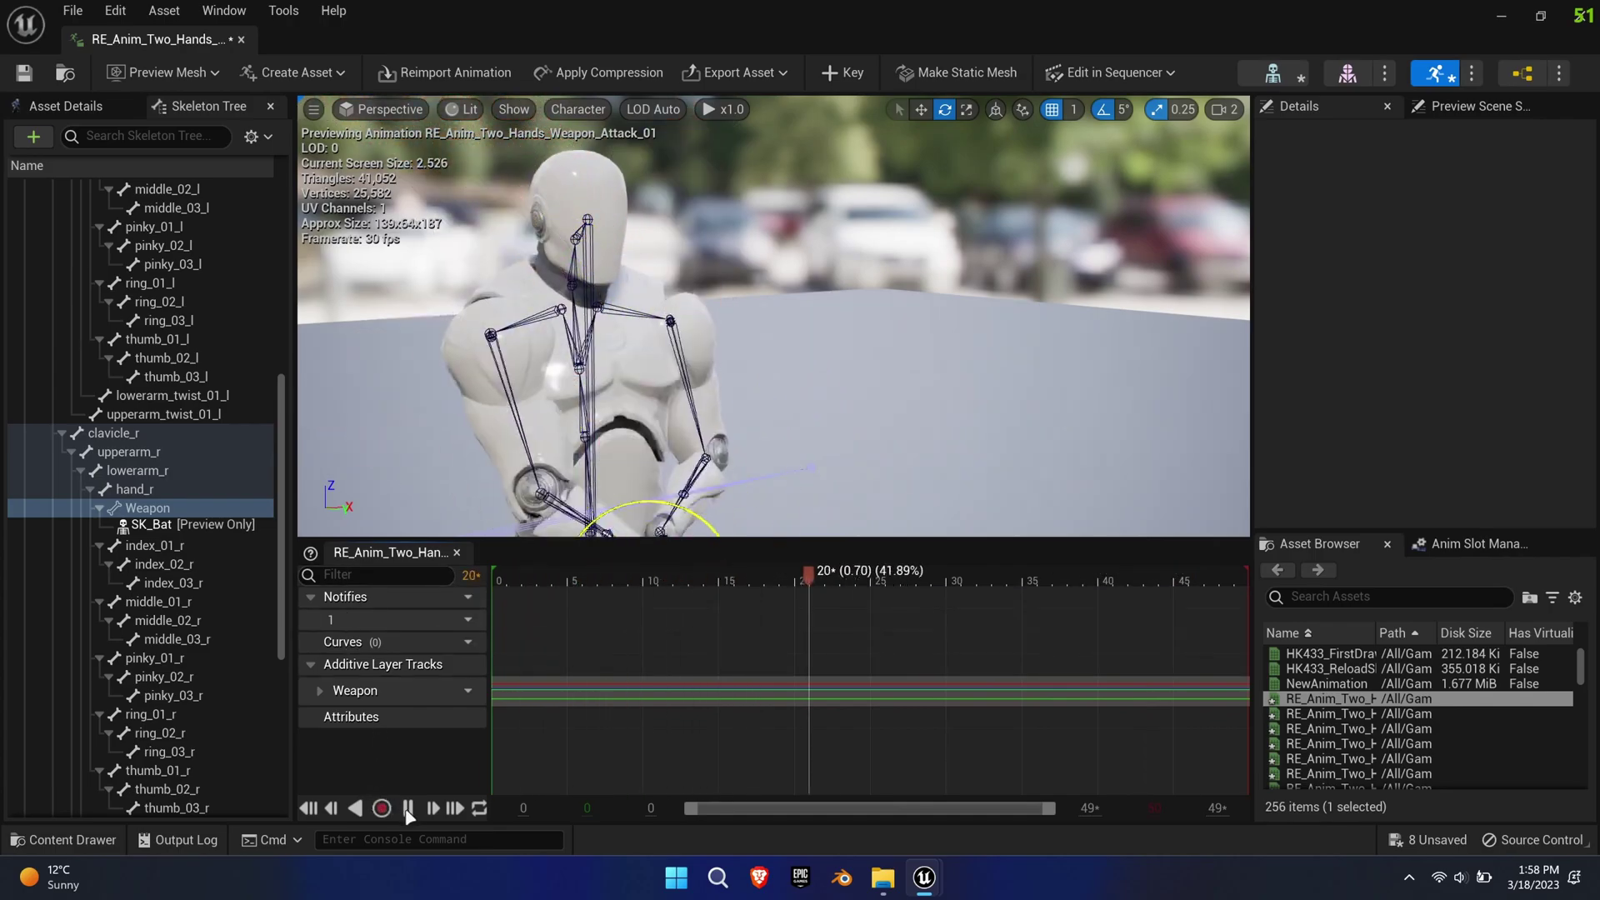
left_click(408, 809)
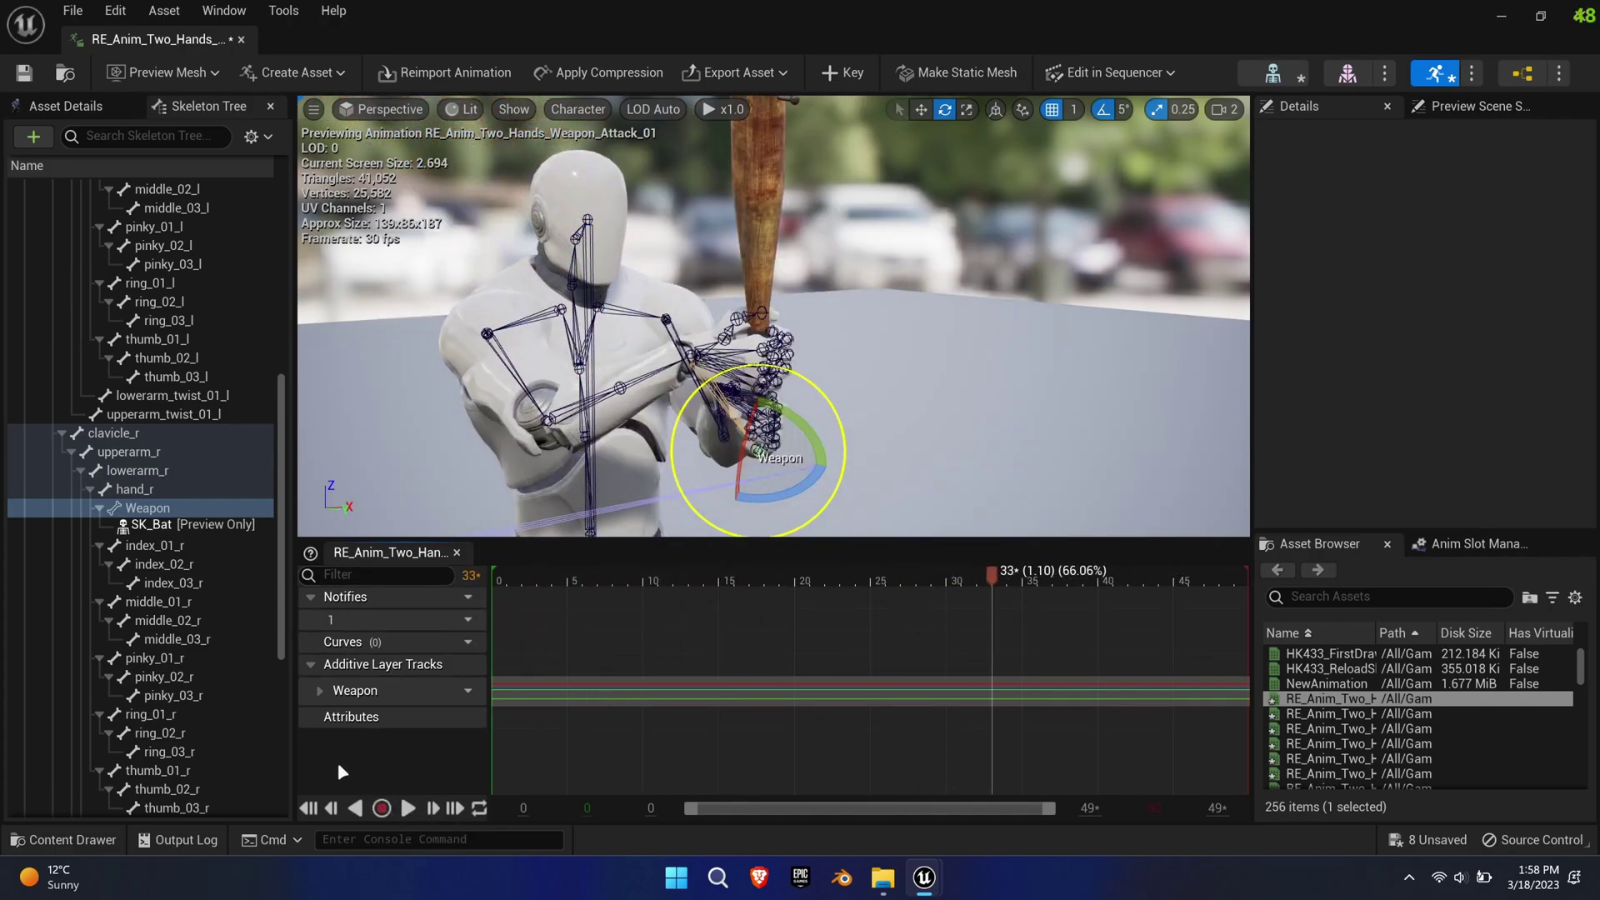
left_click(309, 809)
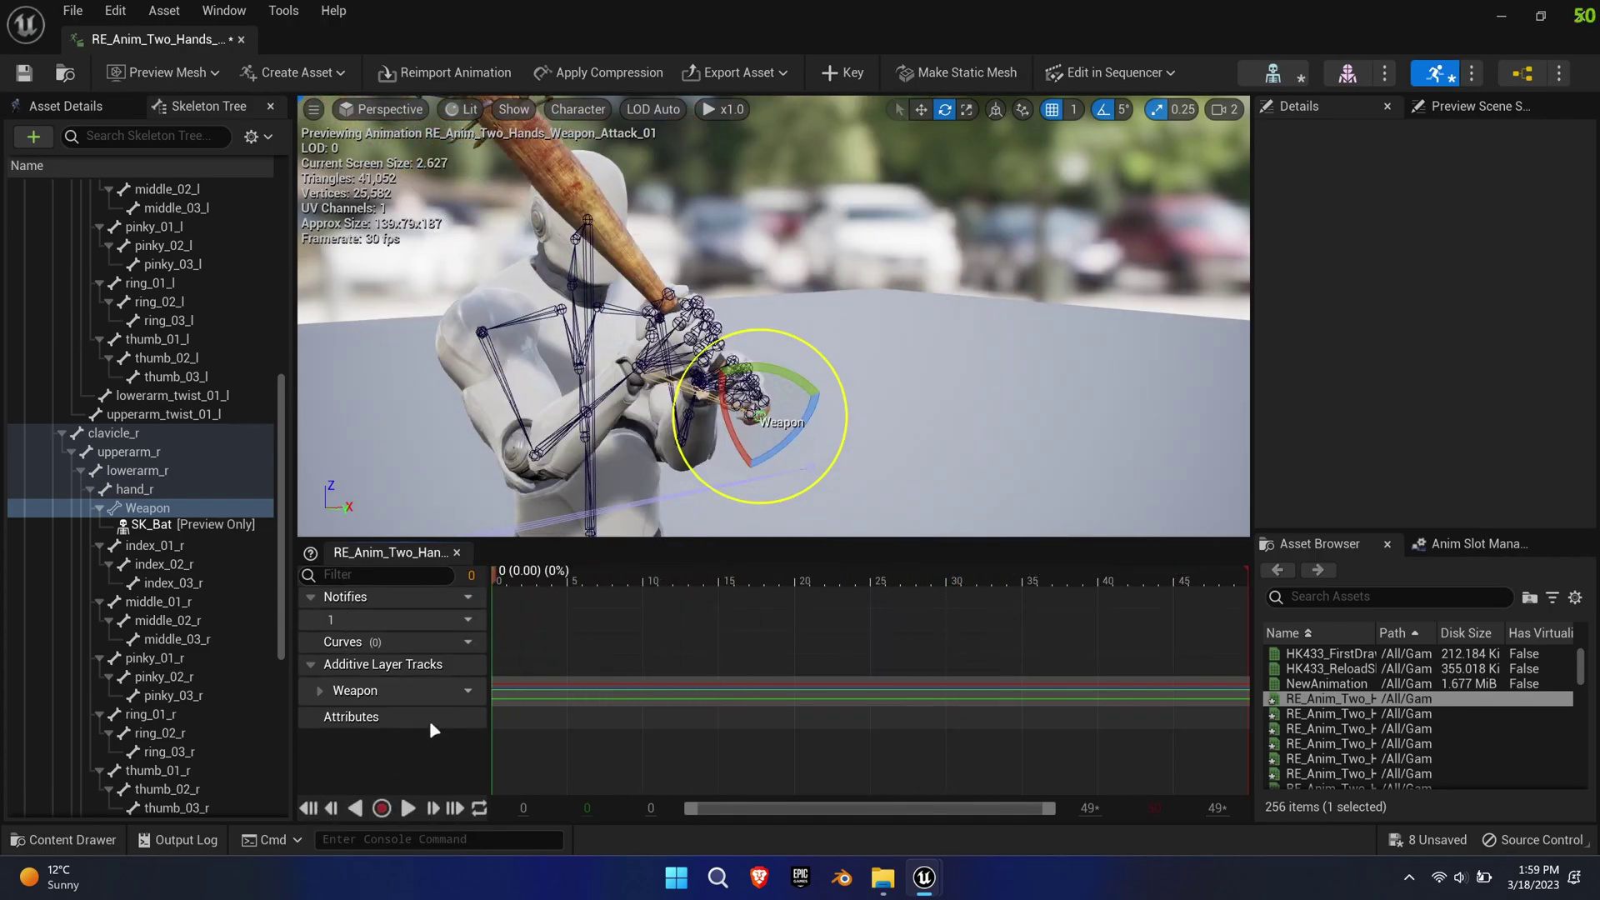
Copy the attack animation's Weapon additive layer curve and paste it onto a newly keyed Weapon track in the Block_Idle animation.
right_click(358, 697)
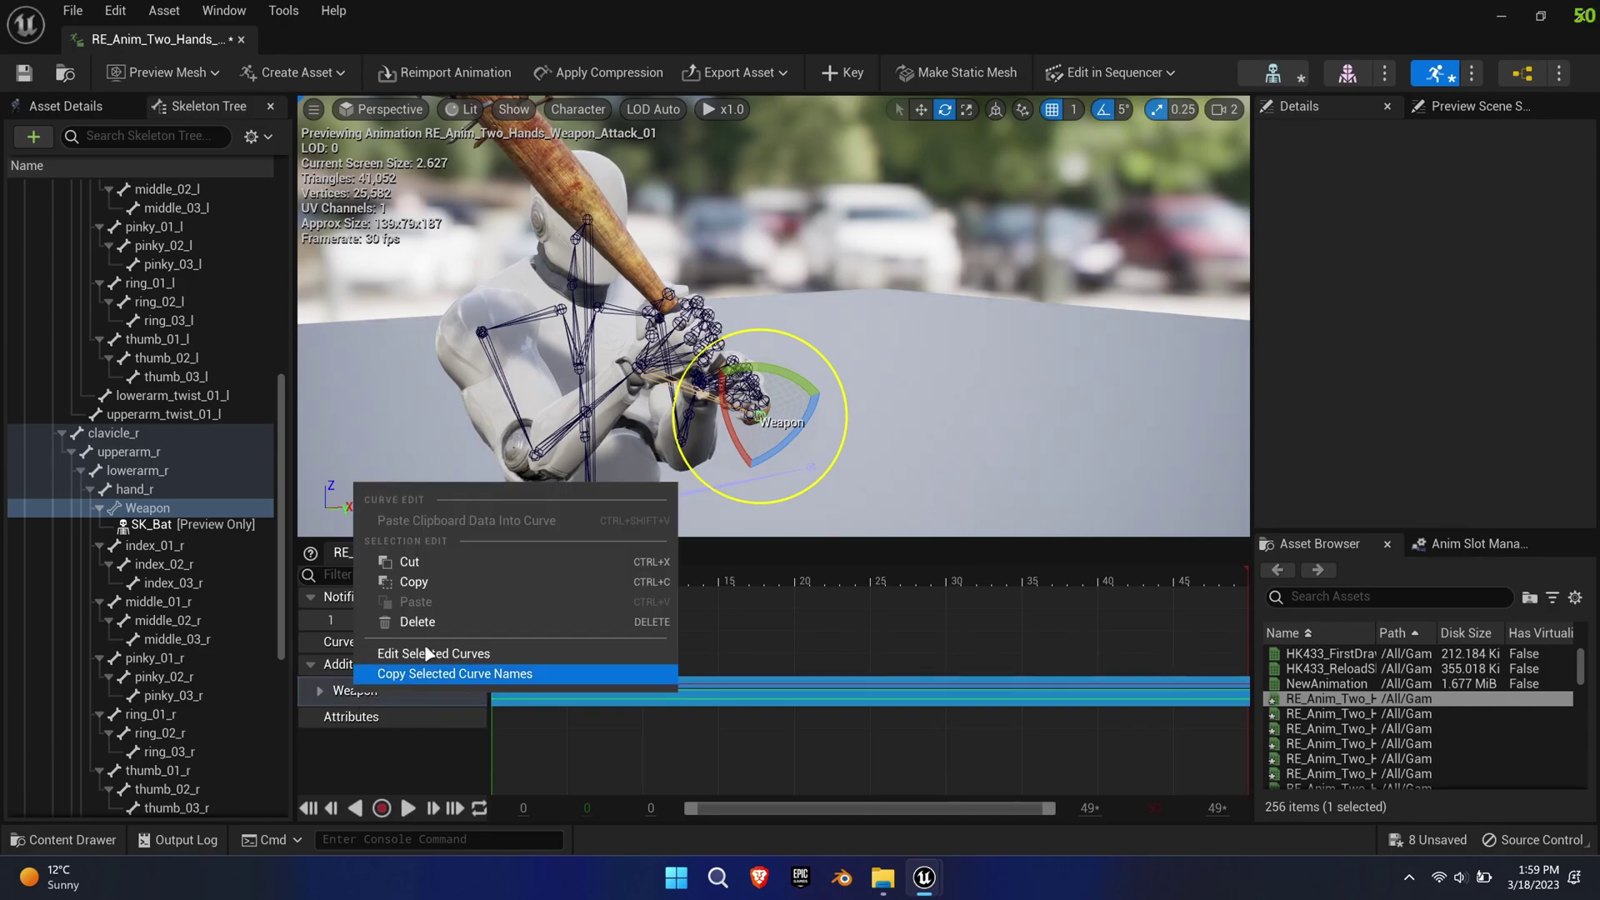
left_click(417, 583)
left_click(1321, 713)
double_click(1321, 714)
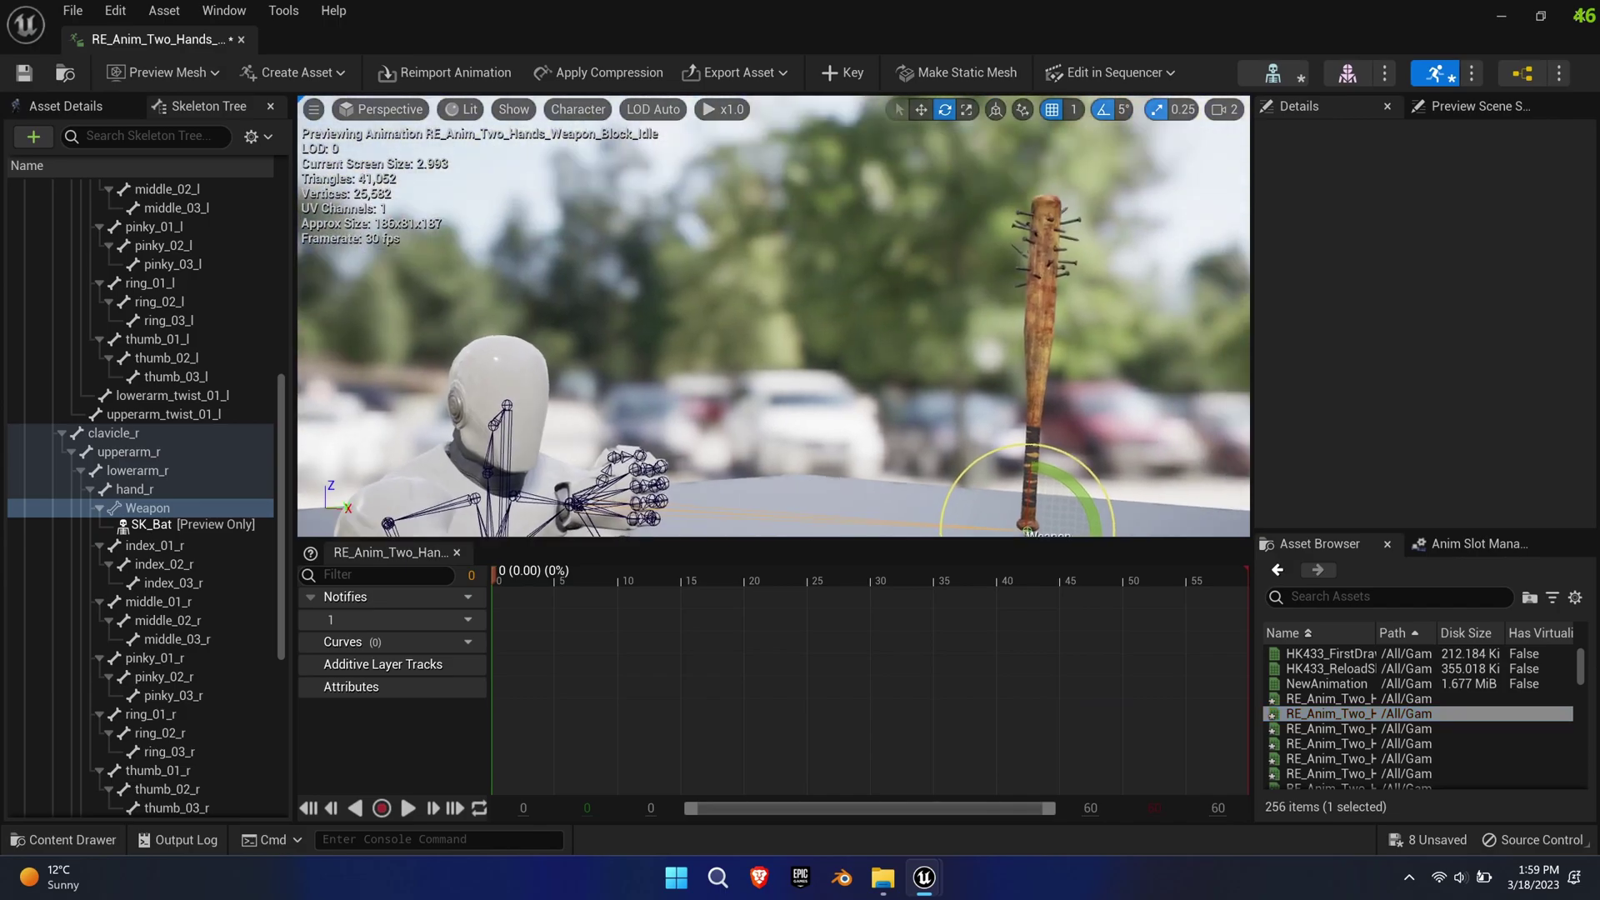
right_click_drag(997, 453, 1035, 464)
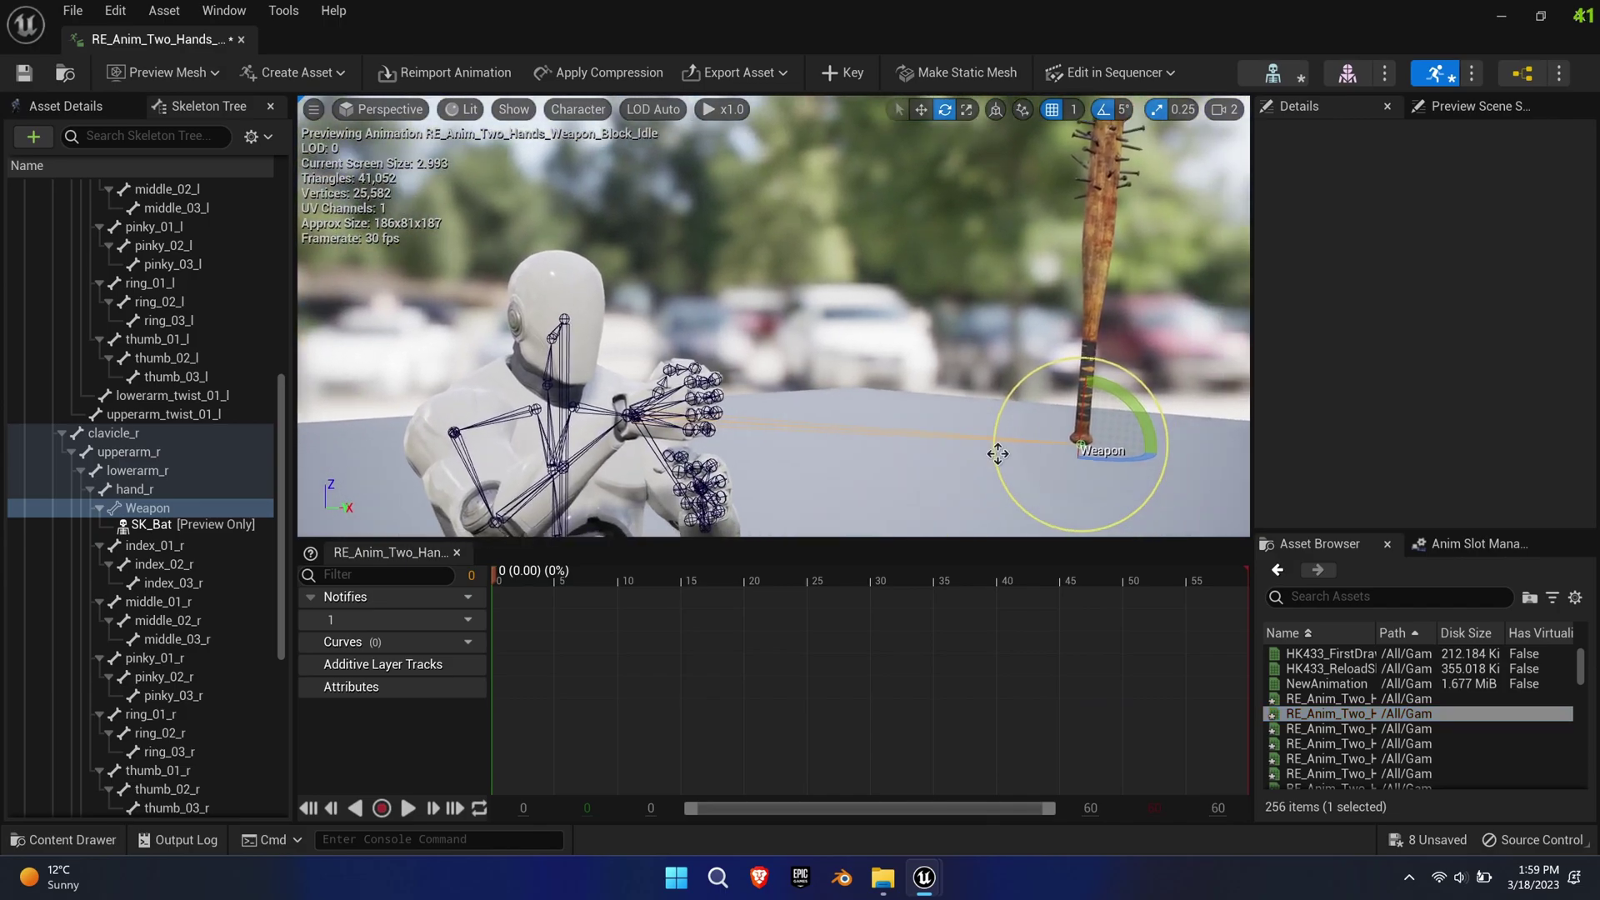
left_click(134, 508)
left_click(843, 73)
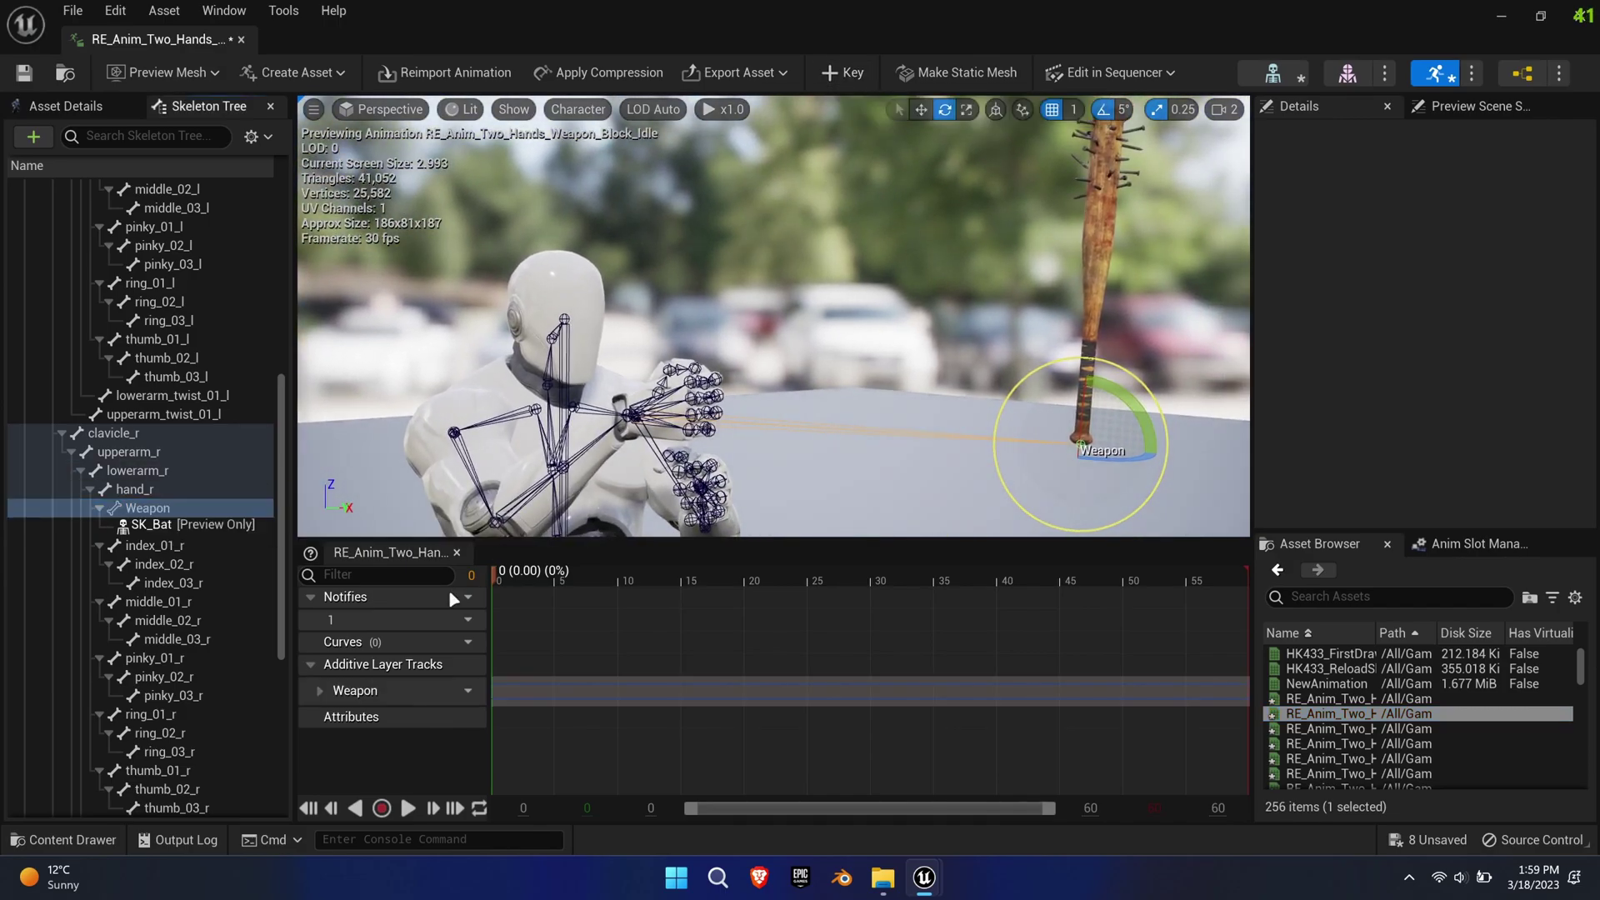
right_click(365, 690)
left_click(423, 606)
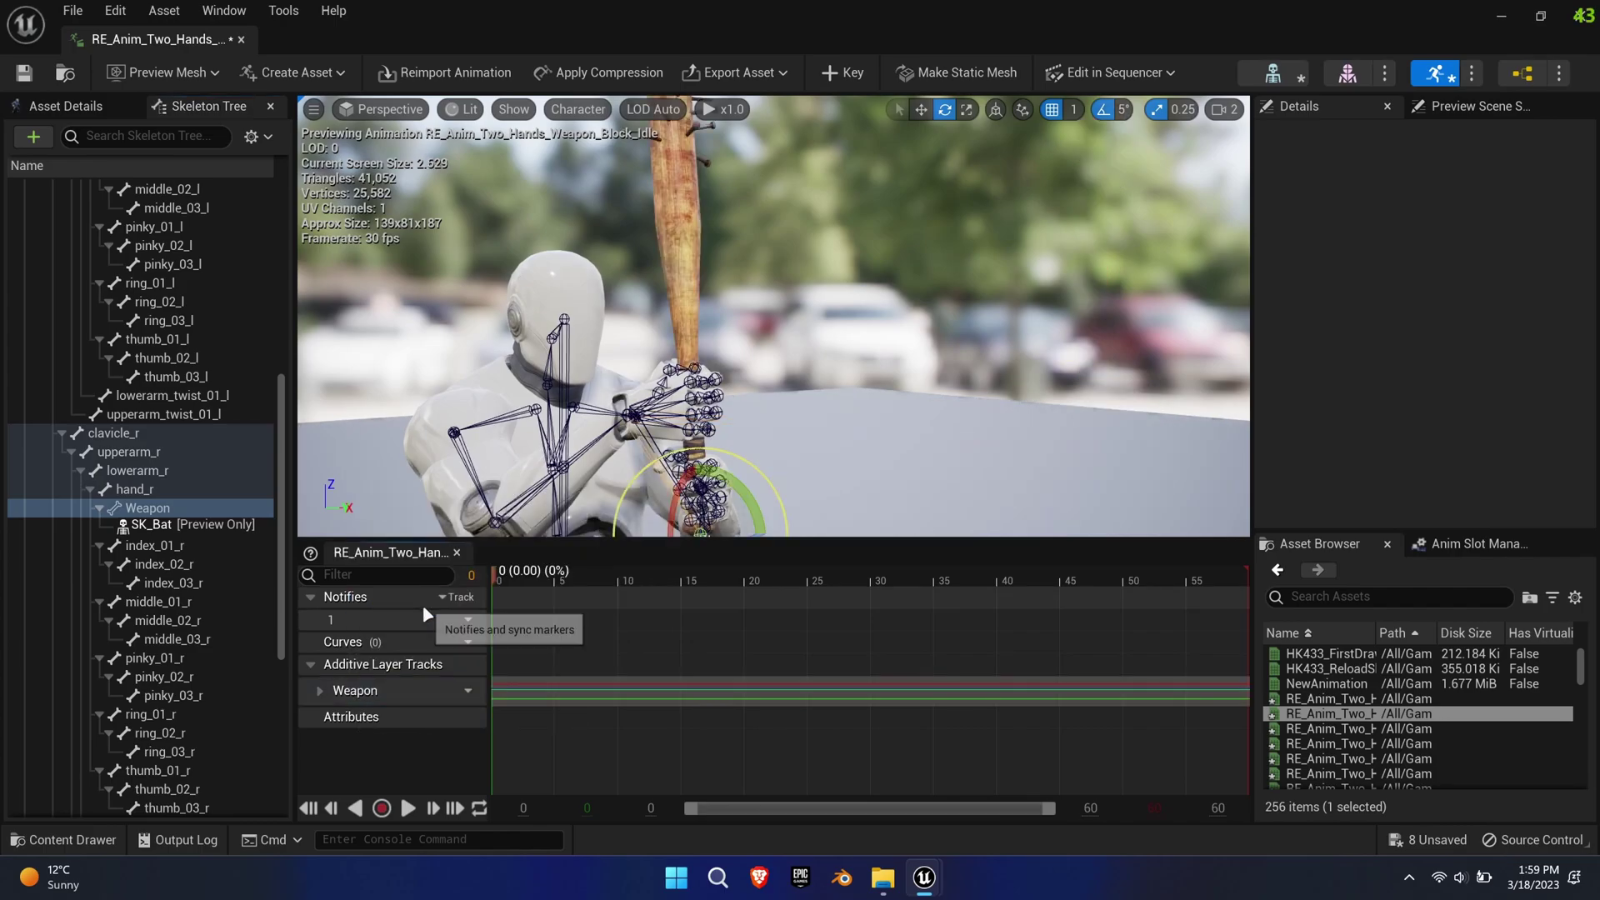
Key the Weapon bone in the Down and Idle animations and paste the copied Weapon curve onto each track.
double_click(1315, 726)
left_click(842, 72)
right_click(366, 694)
left_click(423, 605)
double_click(1317, 742)
key("s")
right_click(367, 690)
left_click(423, 605)
Key the Weapon bone in the Run and Up animations and paste the copied Weapon curve onto each track.
double_click(1317, 758)
right_click(359, 691)
left_click(423, 600)
double_click(1317, 773)
left_click(844, 73)
right_click(365, 697)
left_click(424, 605)
Key the Weapon bone in the Walk animation, paste the copied Weapon curve onto it, and preview the playback.
mouse_move(972, 402)
right_mouse_down()
mouse_move(972, 534)
mouse_move(950, 401)
right_mouse_up()
scroll(1339, 729, "down", 2)
double_click(1340, 729)
key("s")
right_click(371, 692)
left_click(423, 605)
left_click(408, 808)
left_click(307, 808)
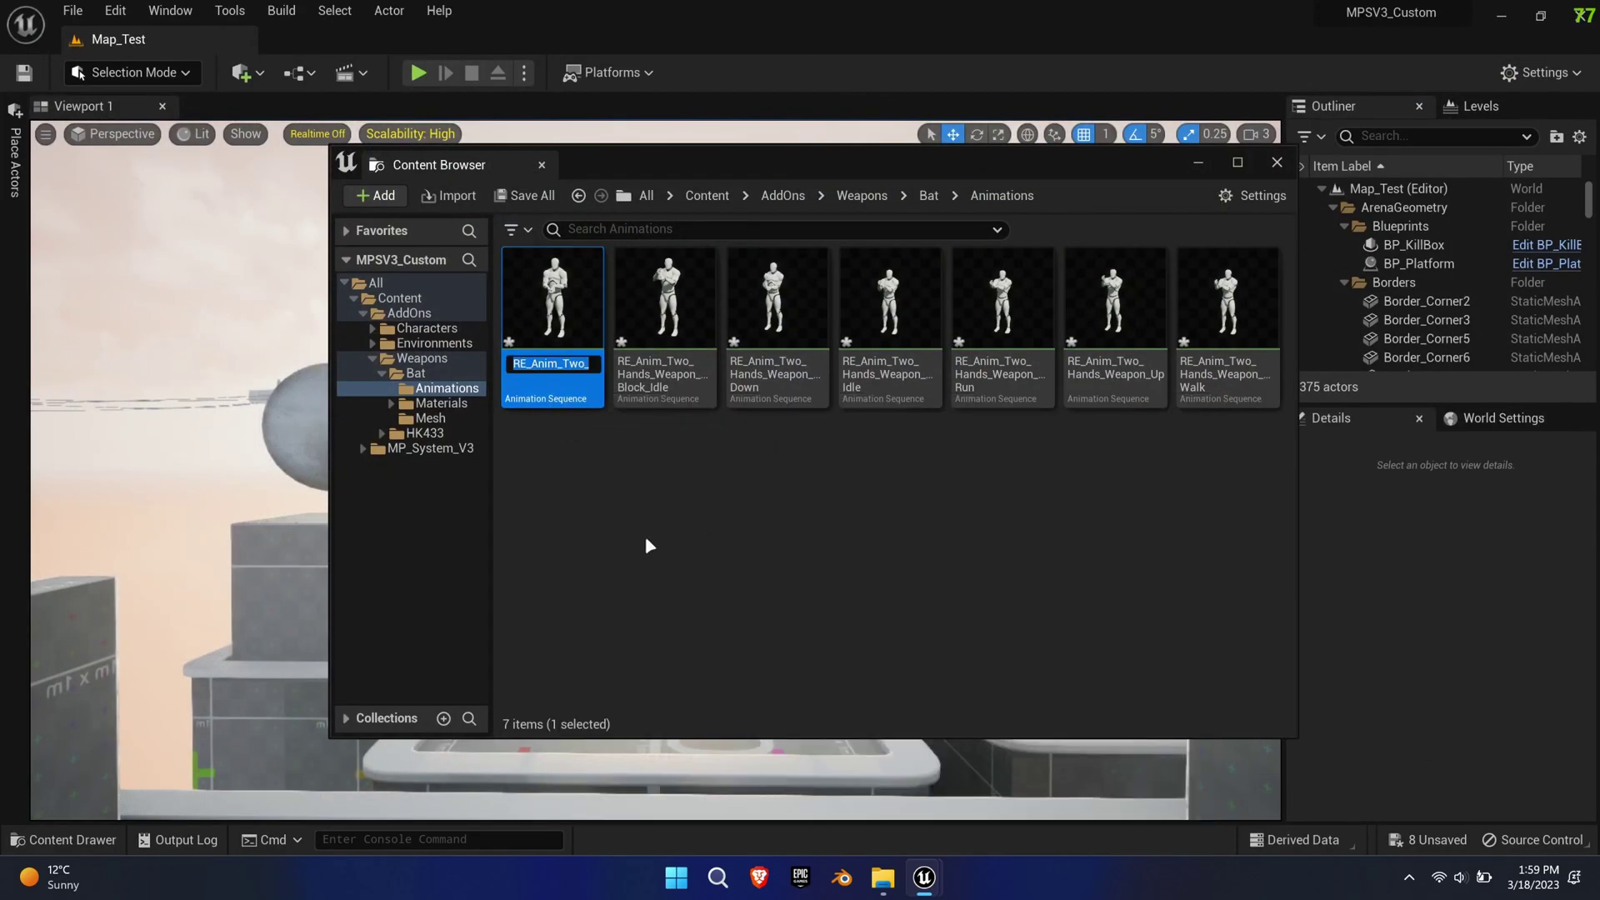
Rename the retargeted attack animation as Bat_Attack and the Block_Idle animation as Bat_Idle.
type("Bat_Attack")
key("Return")
key("Right")
key("F2")
type("Bat_Idle")
key("Return")
Rename the Down animation as Bat_Holster and the former Block_Idle animation as Bat_Blocked.
key("Right")
key("F2")
type("Bat_Holster")
key("Return")
key("Right")
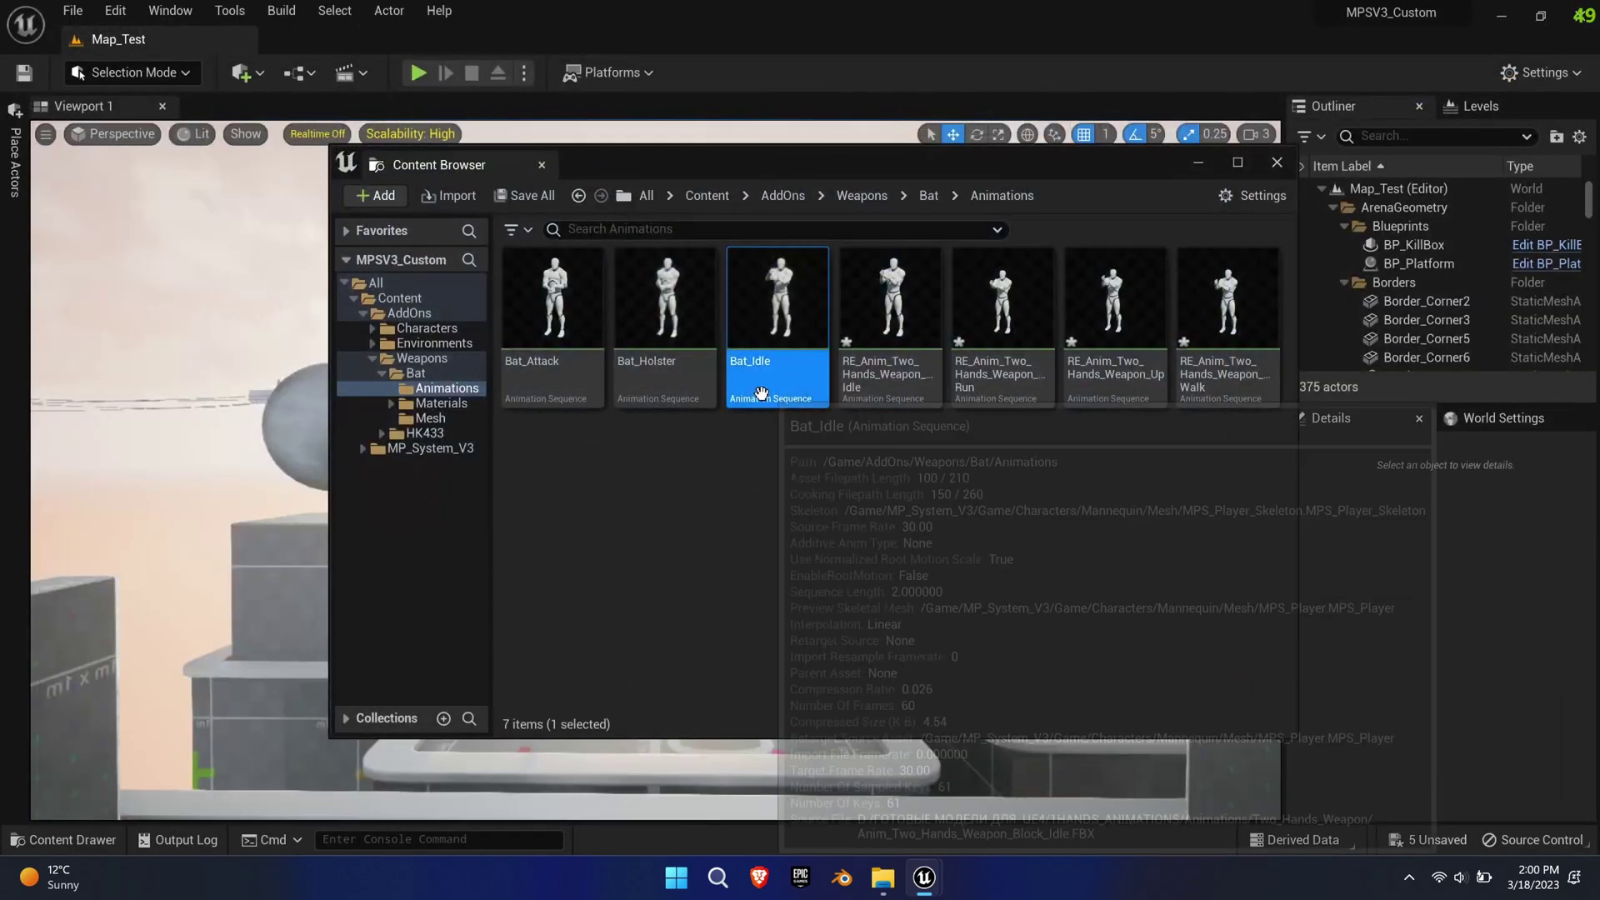
left_click(760, 364)
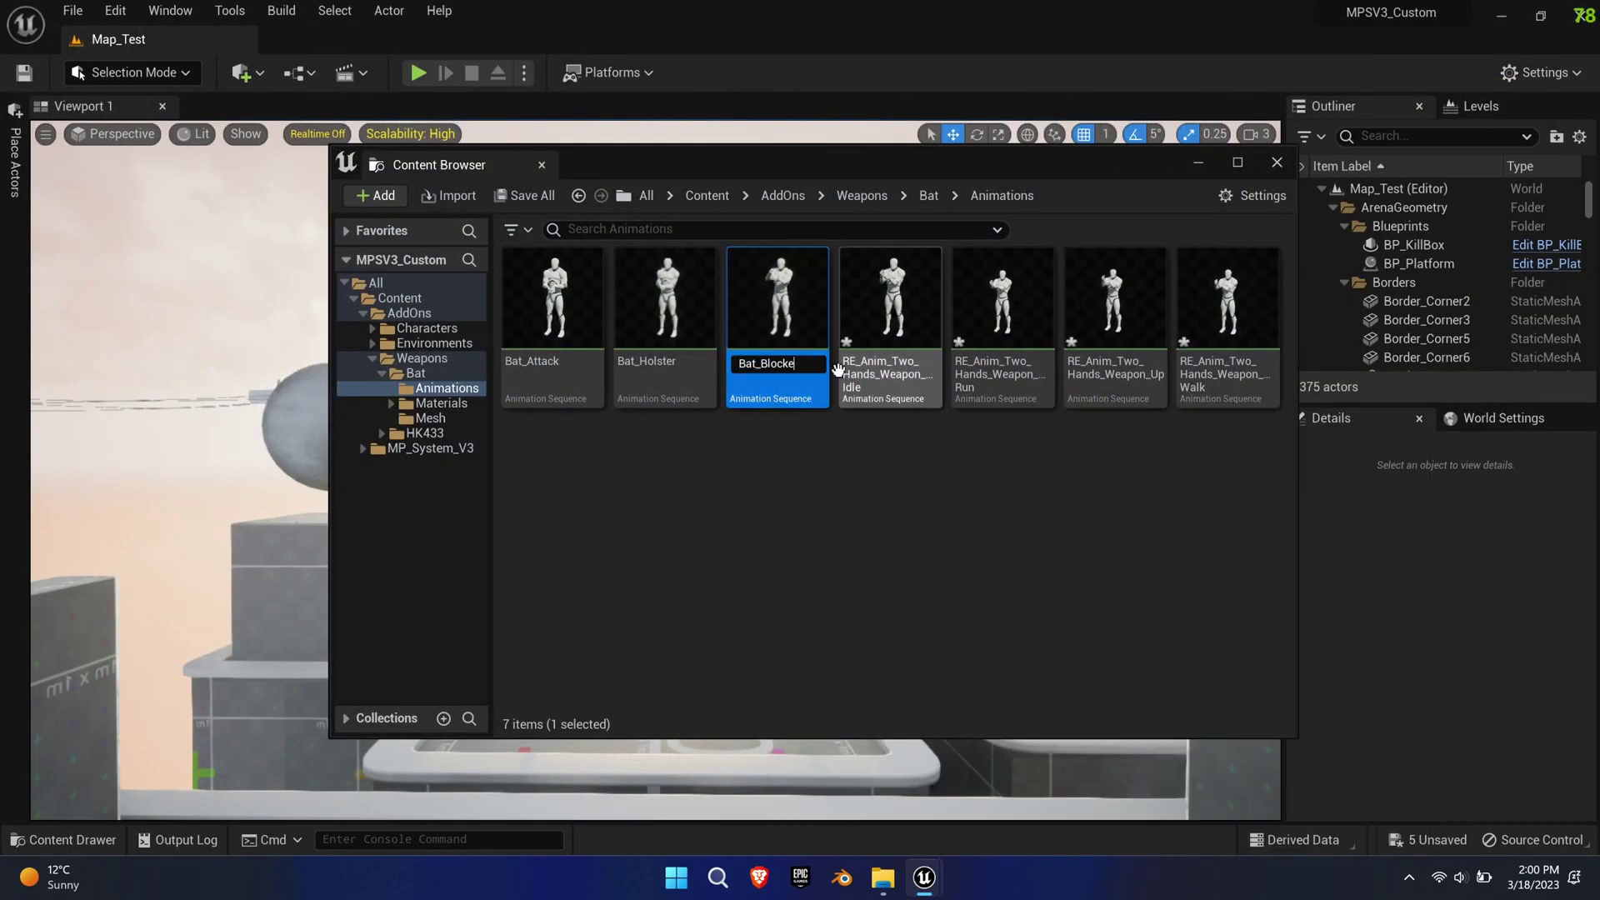
type("d")
key("Return")
Rename the Idle animation as Bat_Idle, the Run animation as Bat_Sprint and the Up animation as Bat_Draw.
left_click(905, 400)
key("F2")
type("Bat_Idle")
key("Return")
left_click(1007, 393)
key("F2")
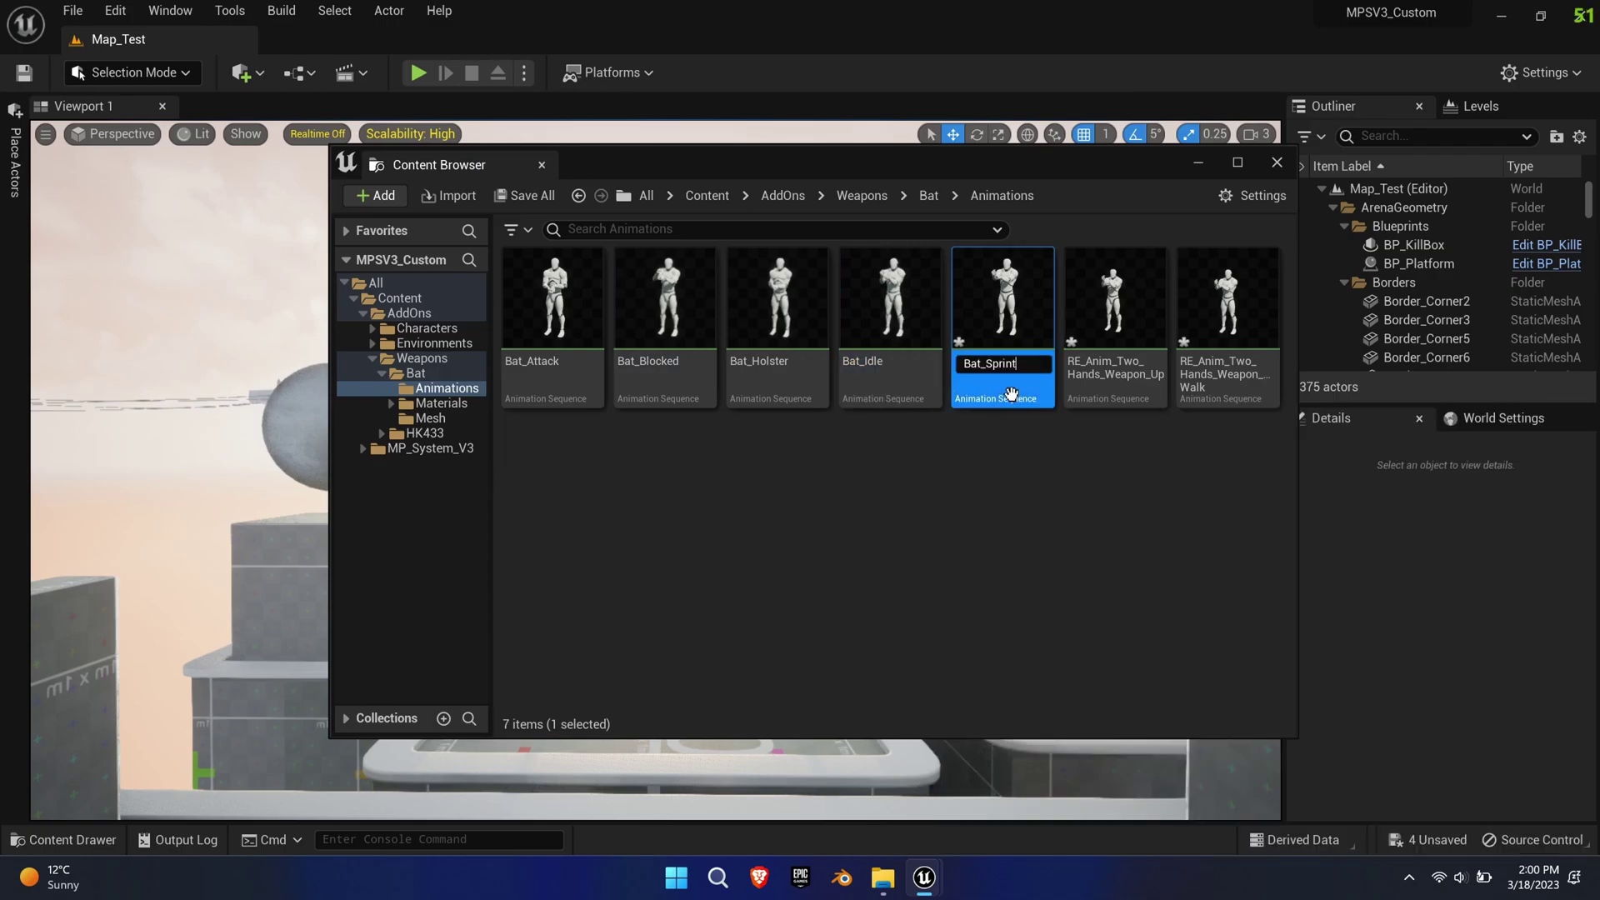
type("Bat_Sprint")
key("Return")
key("Right")
key("F2")
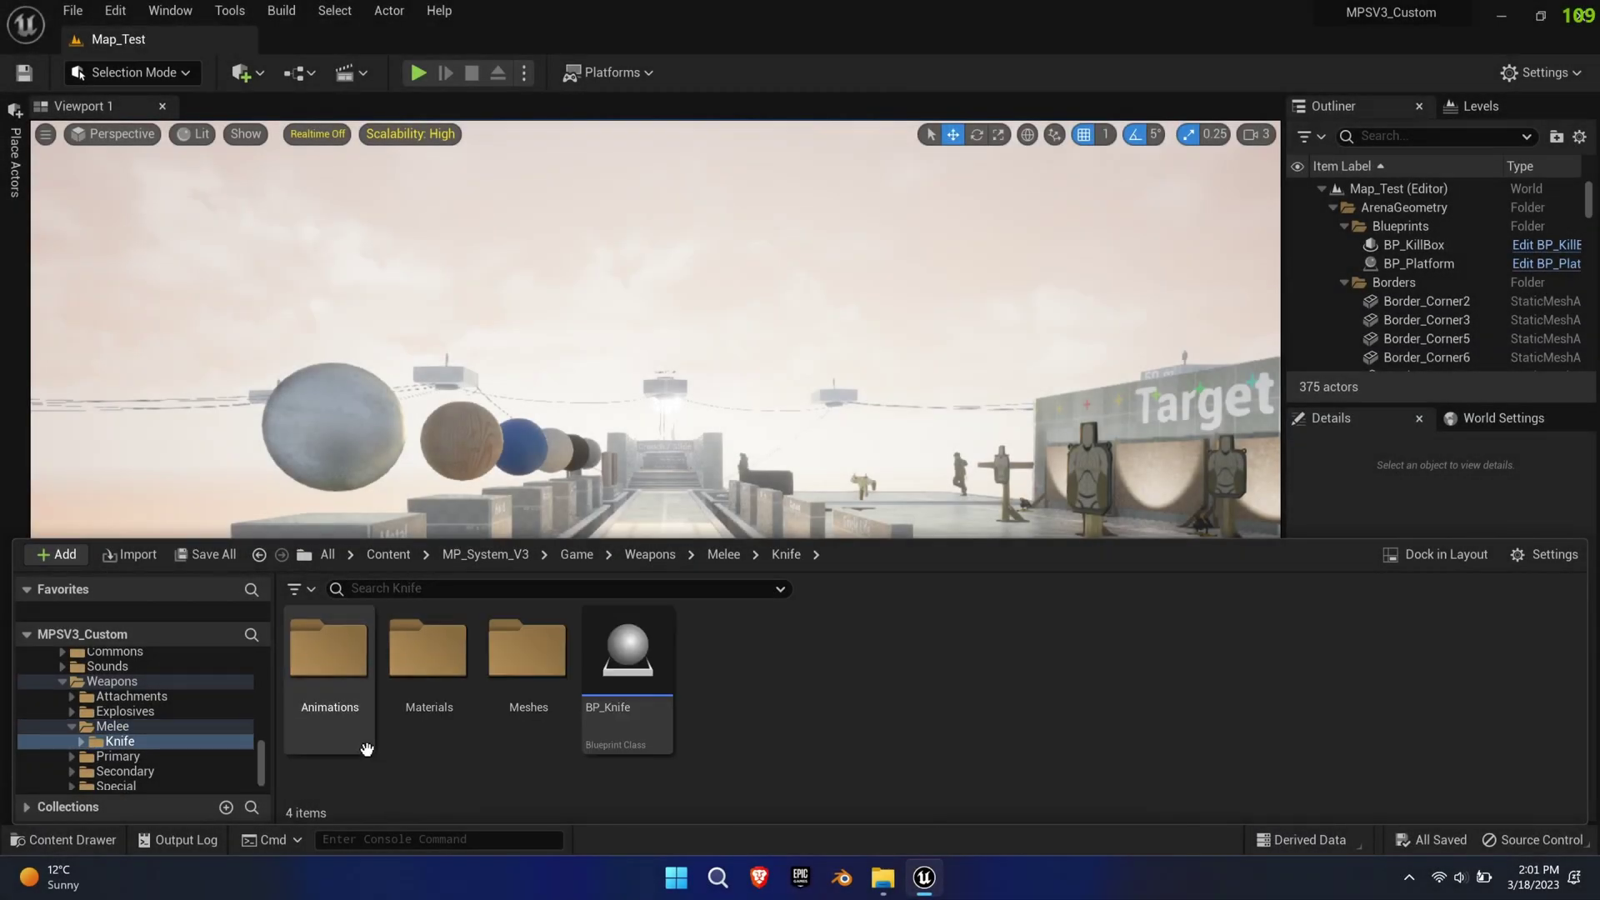
Copy the BP_Knife blueprint into the AddOns Bat weapon folder and rename the copy as BP_Bat.
left_click(584, 753)
scroll(152, 733, "up", 3)
left_click(144, 713)
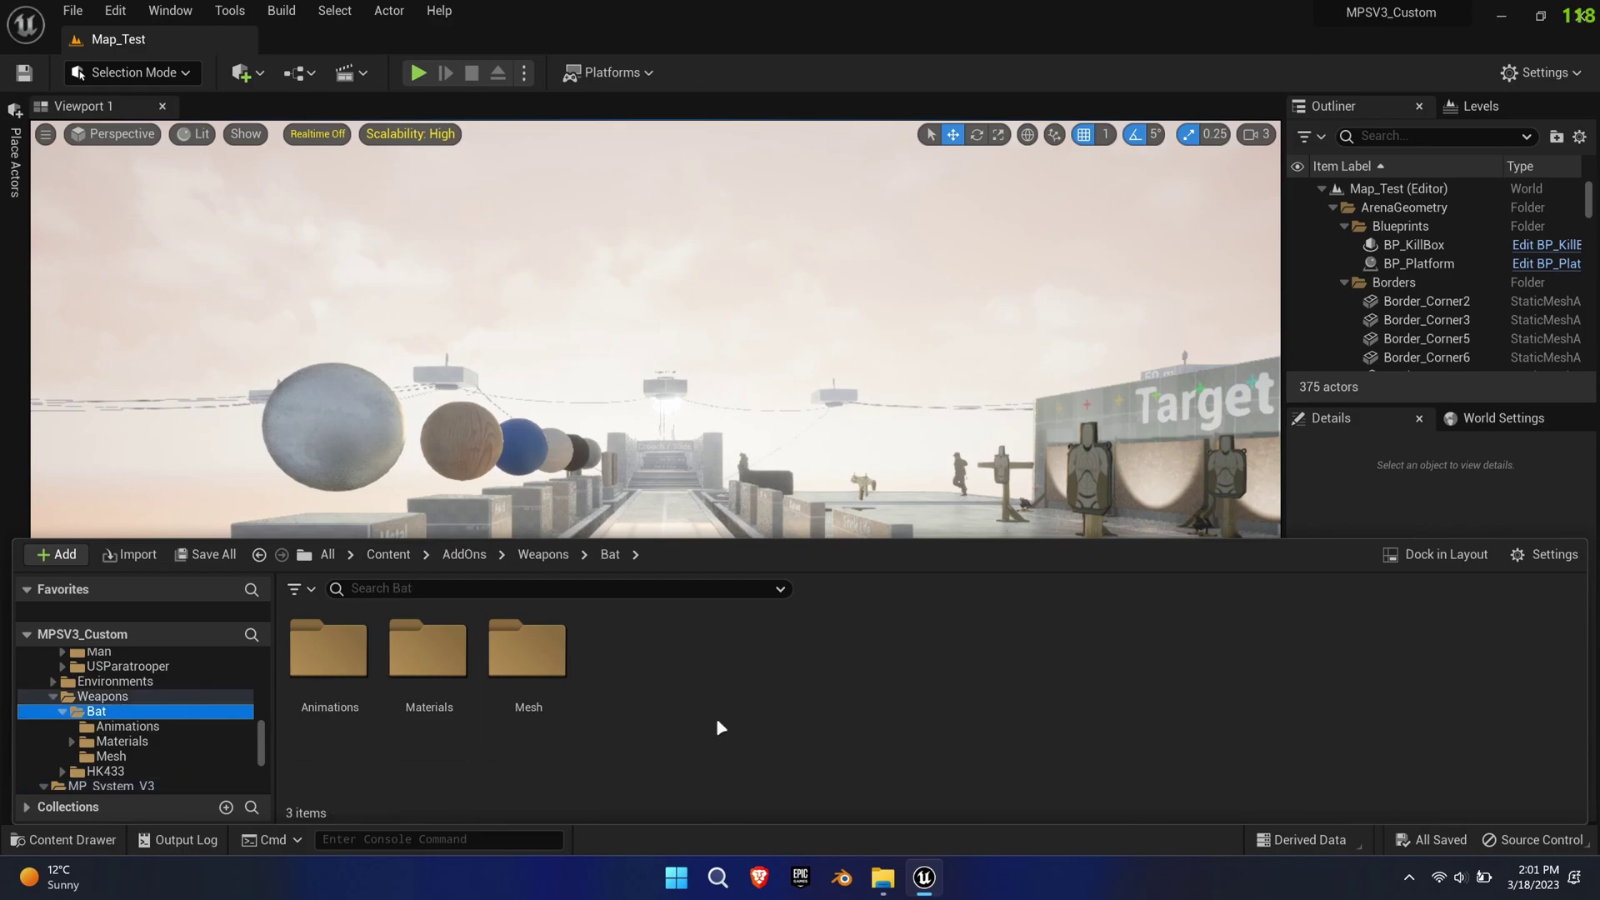
key("ctrl+v")
left_click(636, 720)
key("F2")
left_click_drag(612, 711, 738, 725)
type("Bat")
key("Return")
Set the default Name of the BP_Bat blueprint to Bat and close the blueprint.
double_click(706, 723)
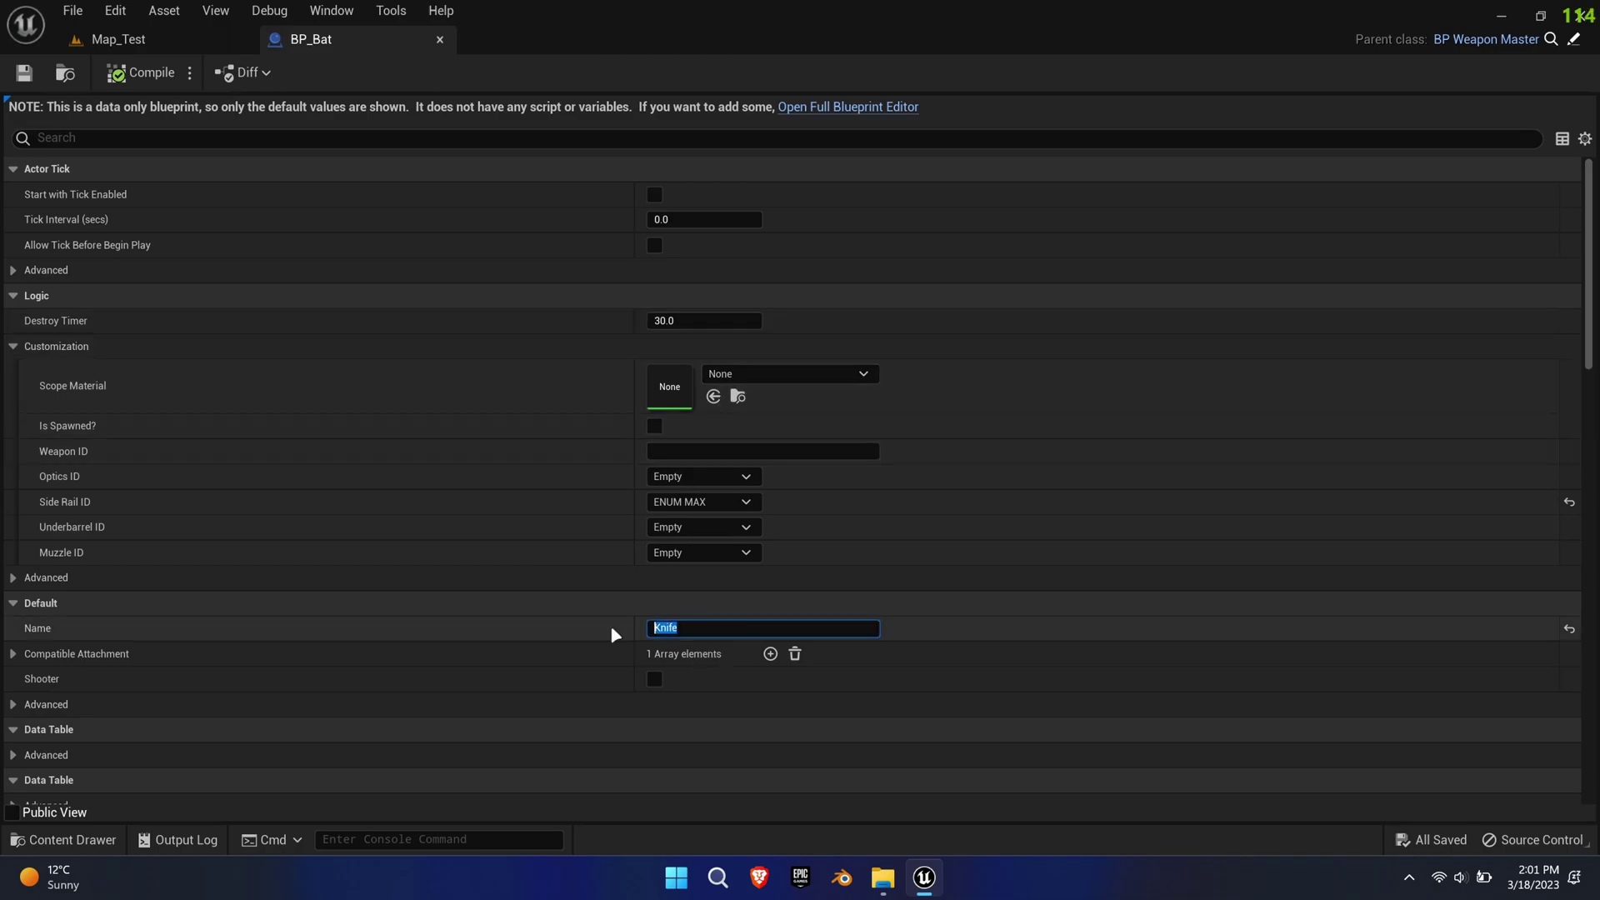
type("Bat")
key("Return")
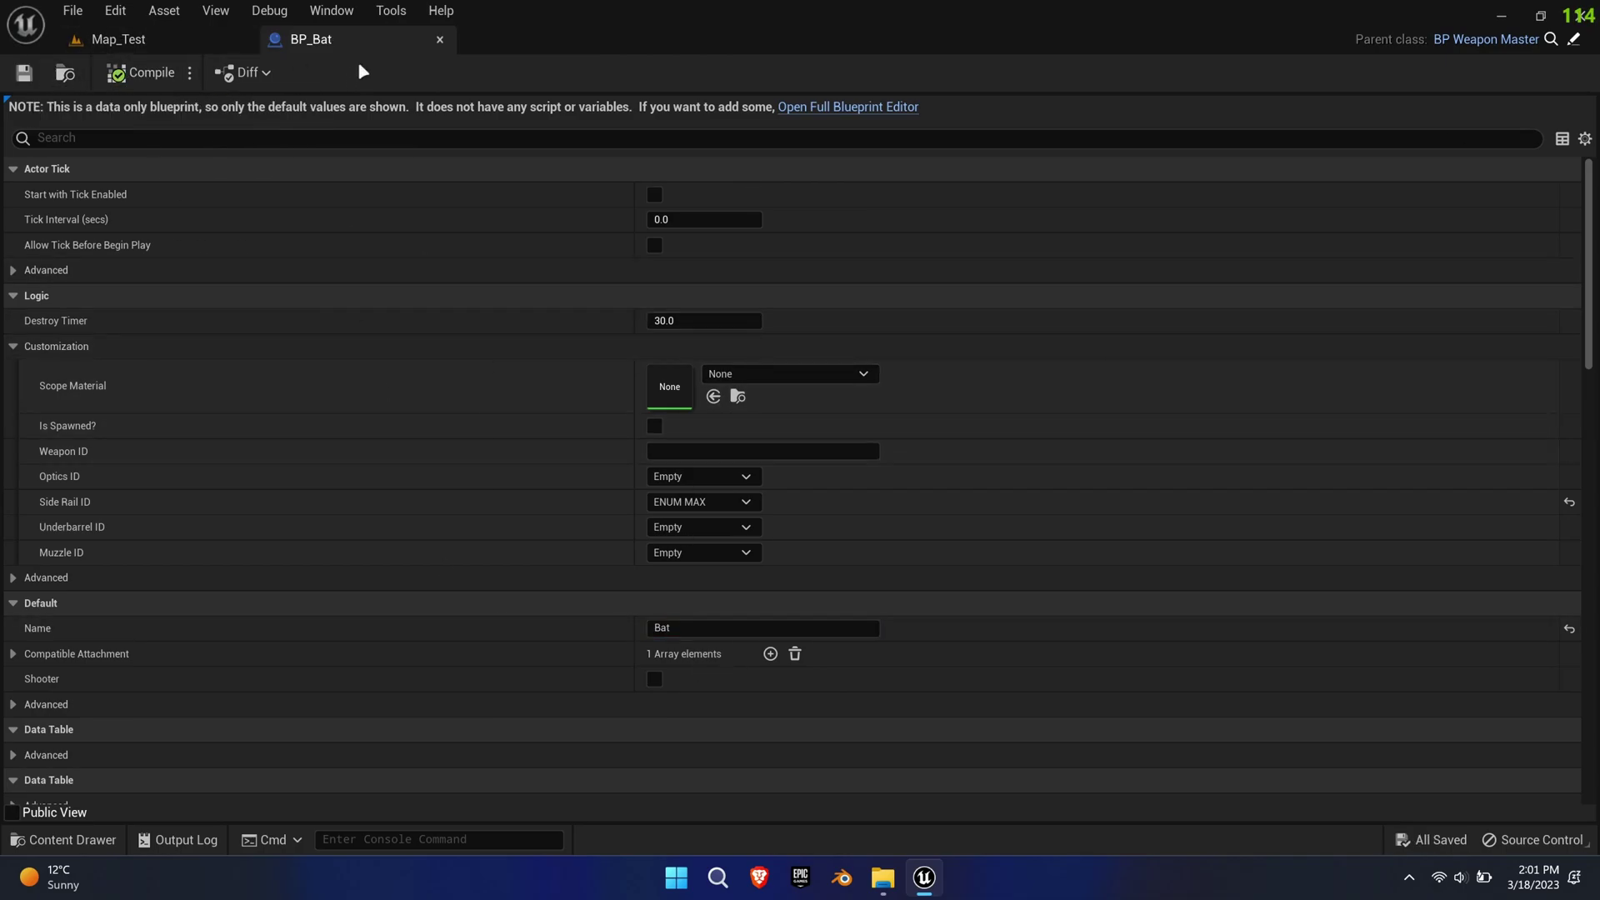
left_click(439, 39)
Copy the BS_Knife_Locomotion blend space into the Bat Animations folder and rename the copy as BS_Bat_Locomotion.
left_click(141, 787)
double_click(433, 677)
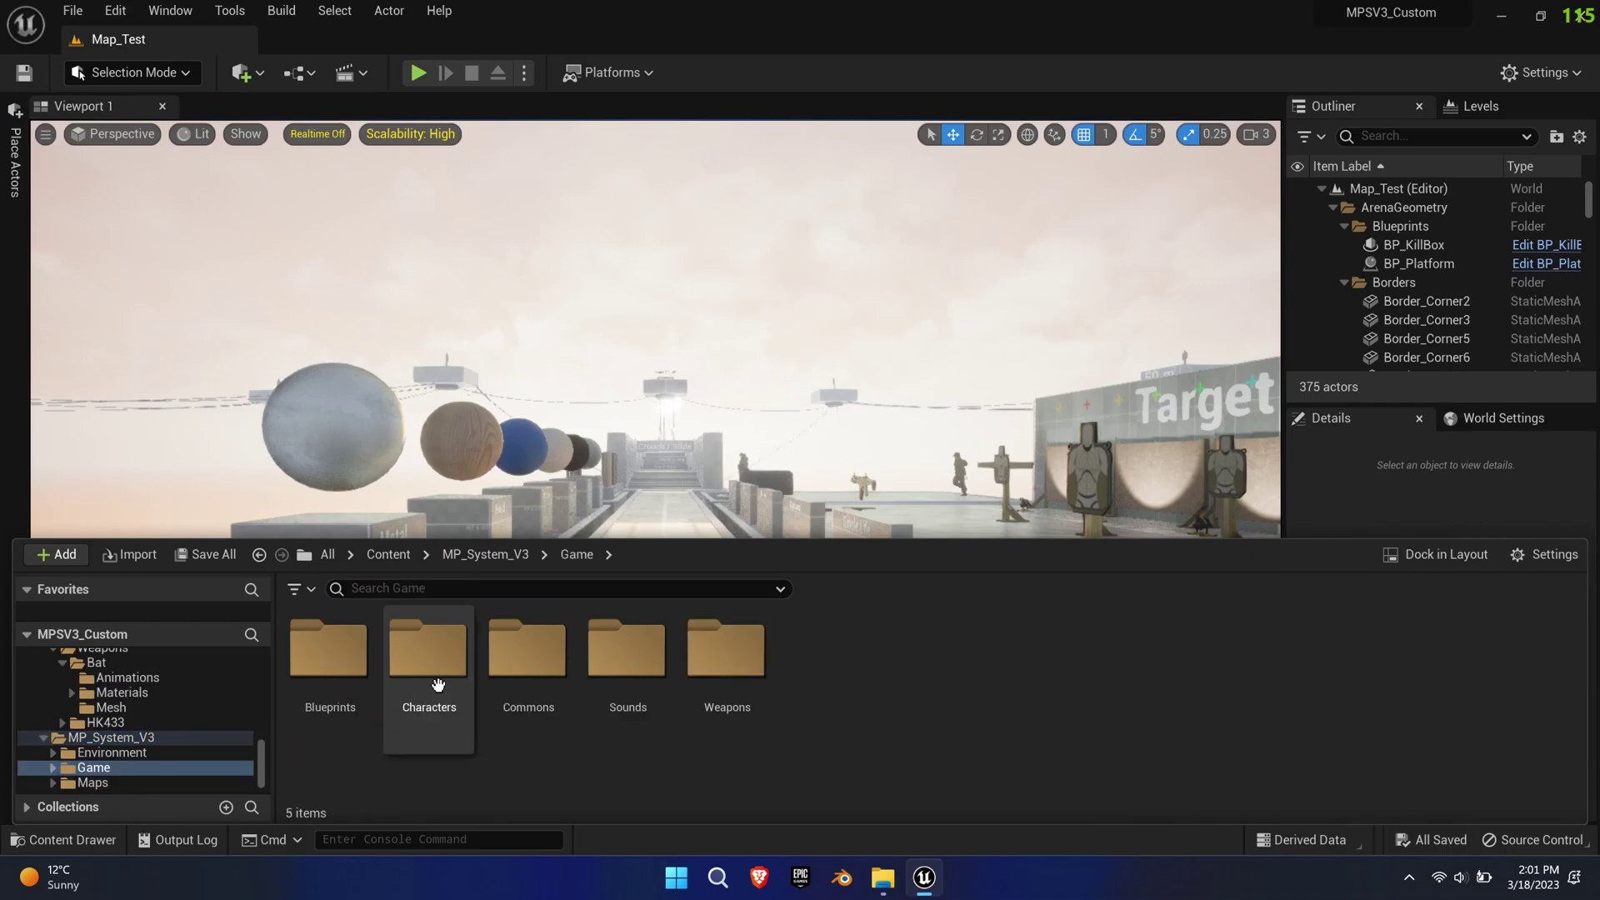
double_click(718, 679)
double_click(521, 677)
double_click(332, 672)
double_click(312, 677)
left_click(432, 733)
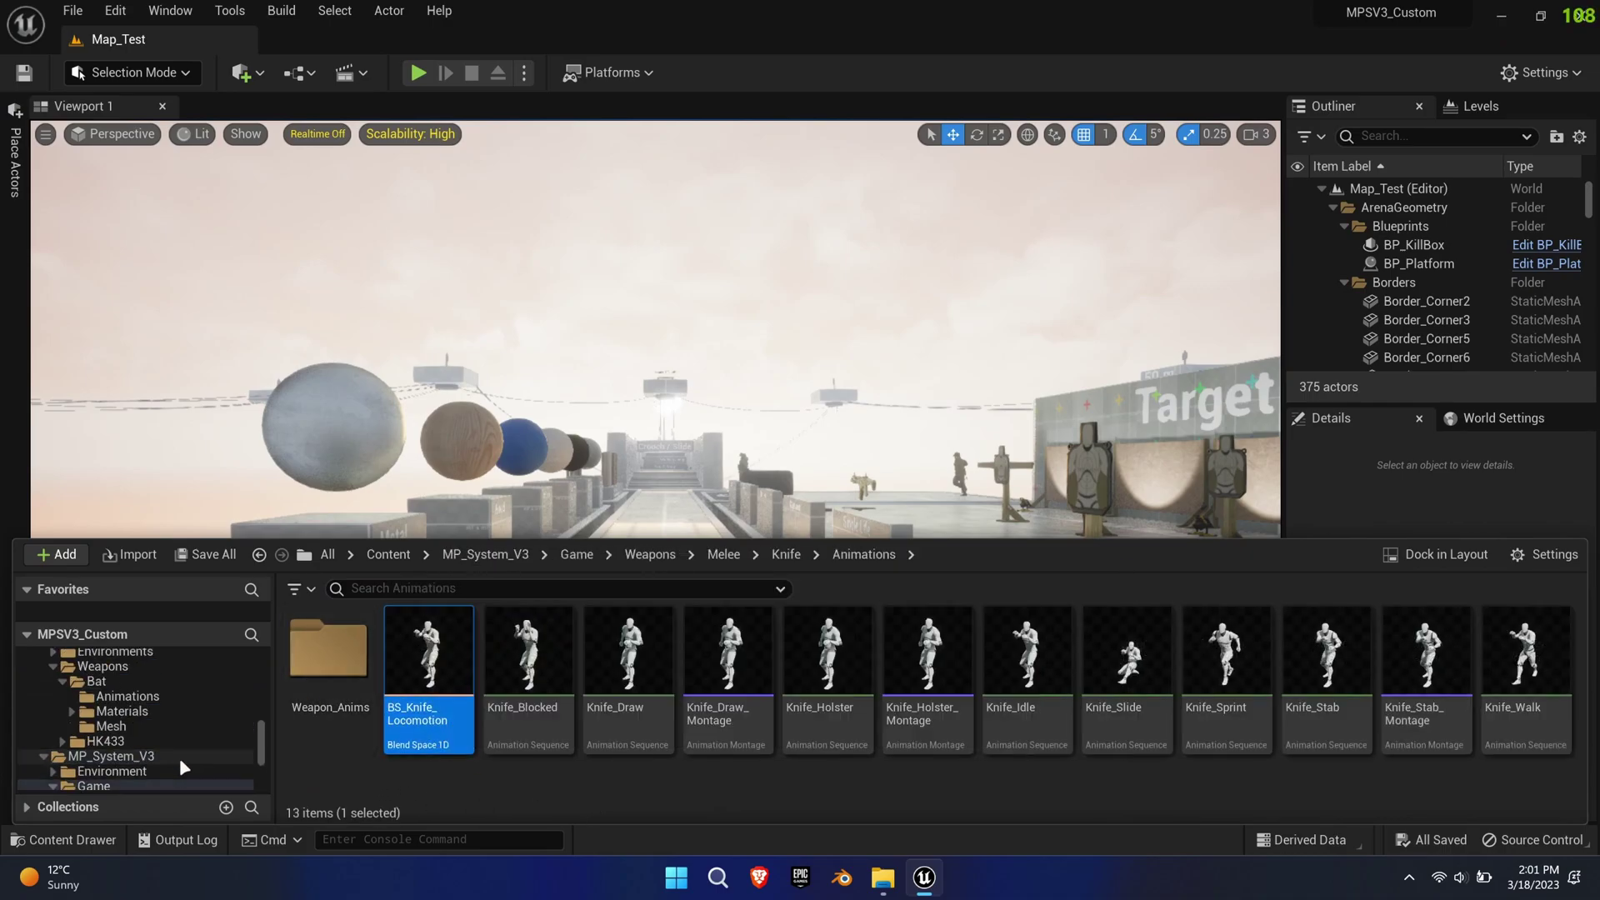
scroll(184, 754, "up", 1)
left_click(185, 729)
key("ctrl+v")
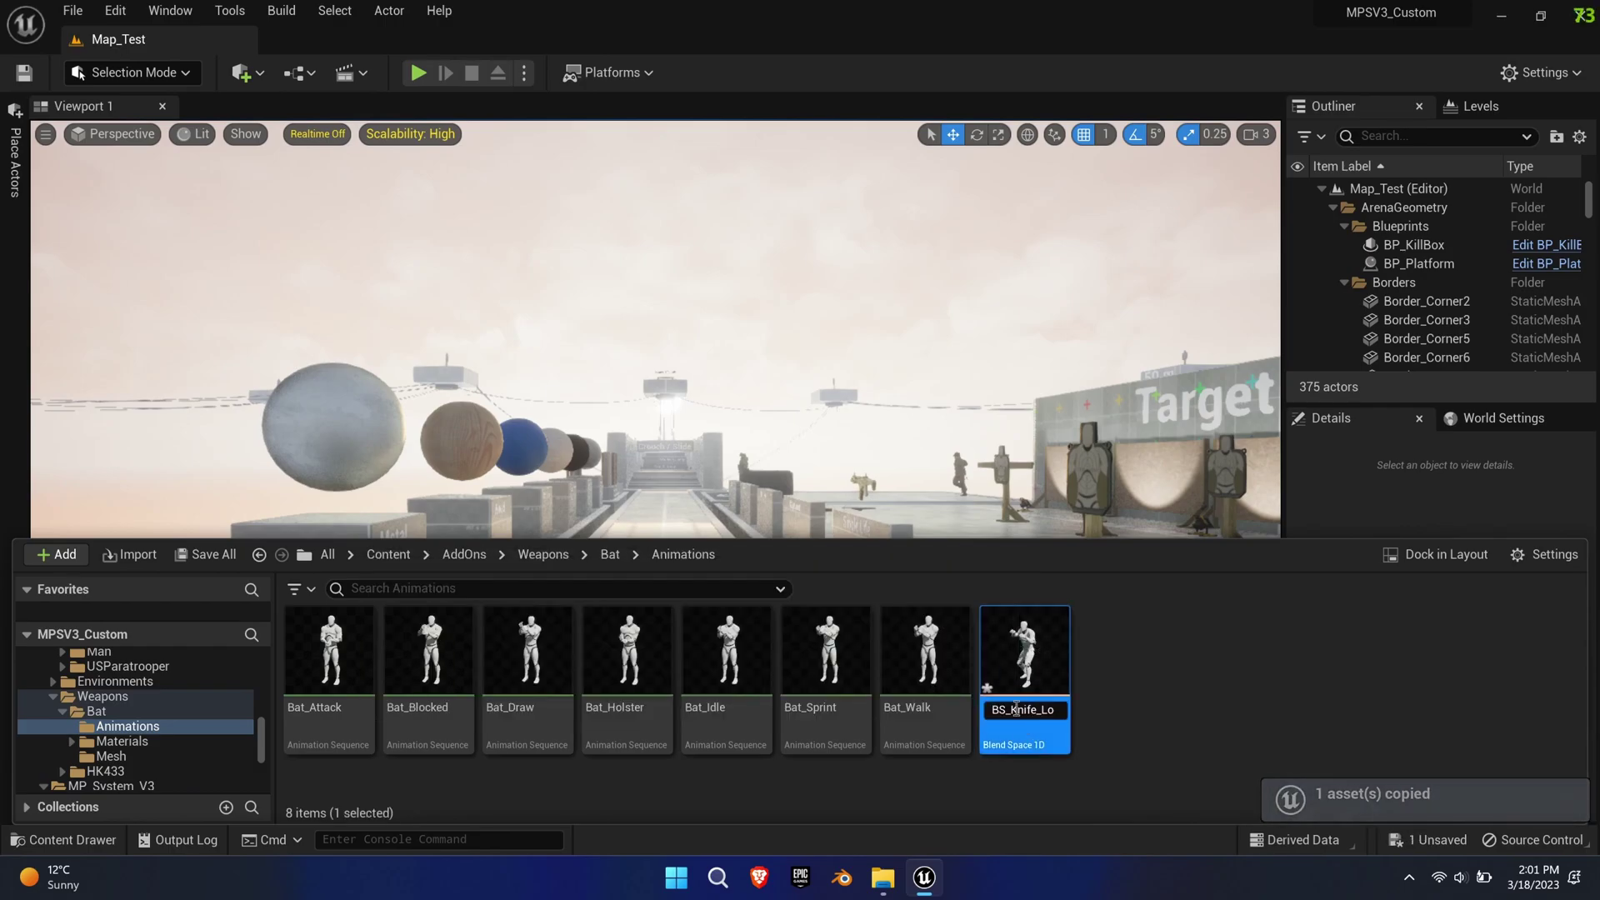
key("Return")
In BS_Bat_Locomotion, assign Bat_Idle to the sample at speed 0.0 and Bat_Walk to the middle sample.
double_click(1021, 667)
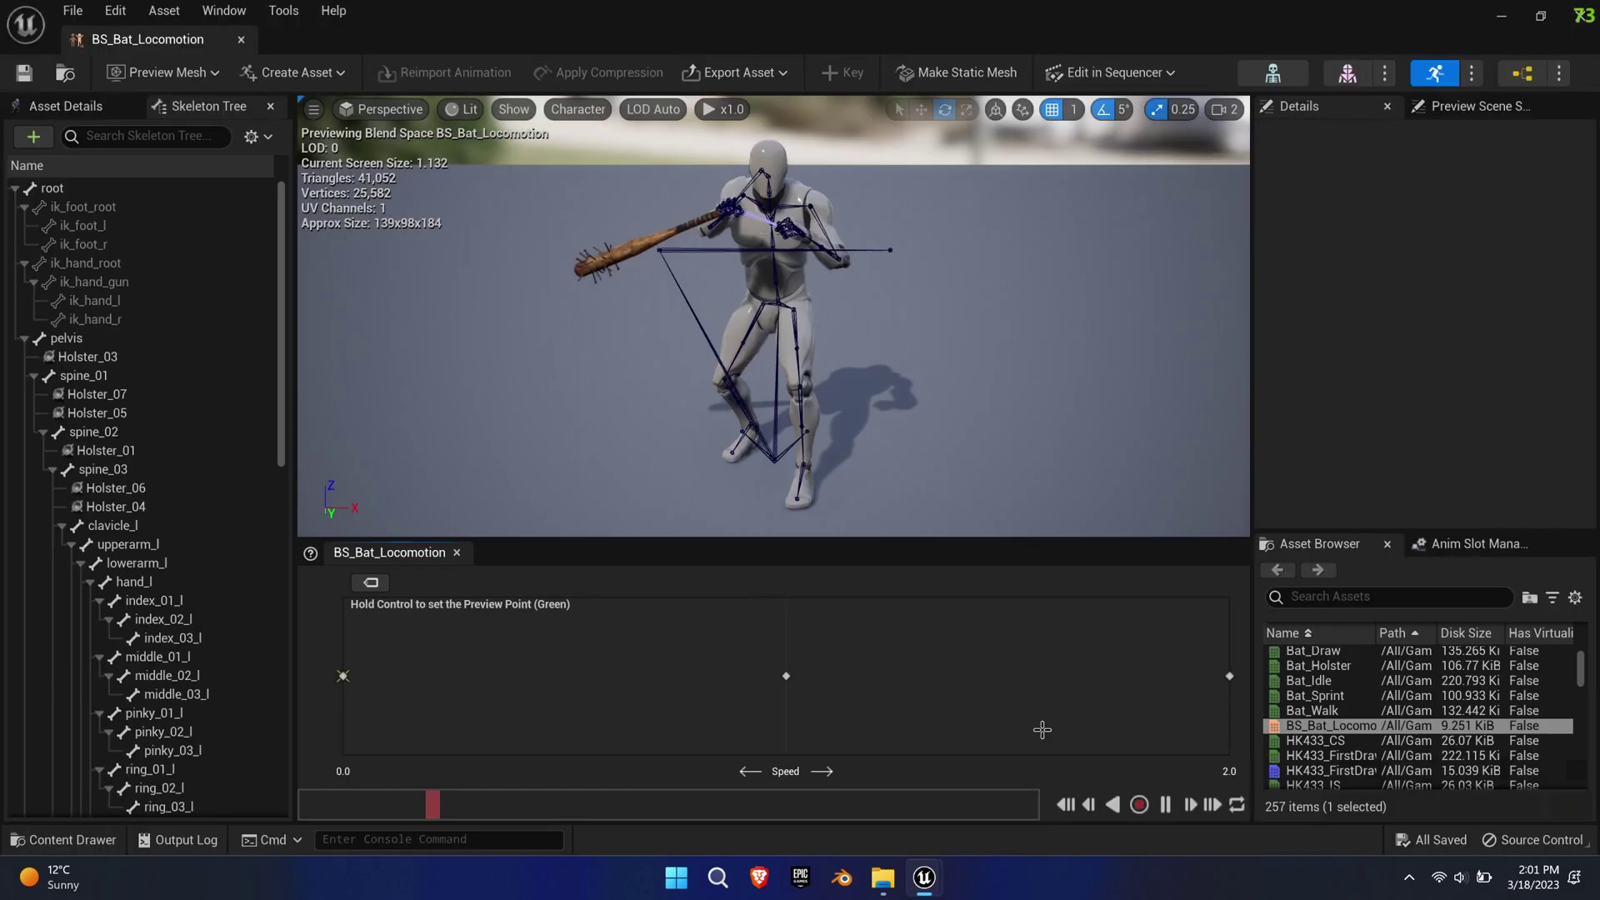
right_click(343, 677)
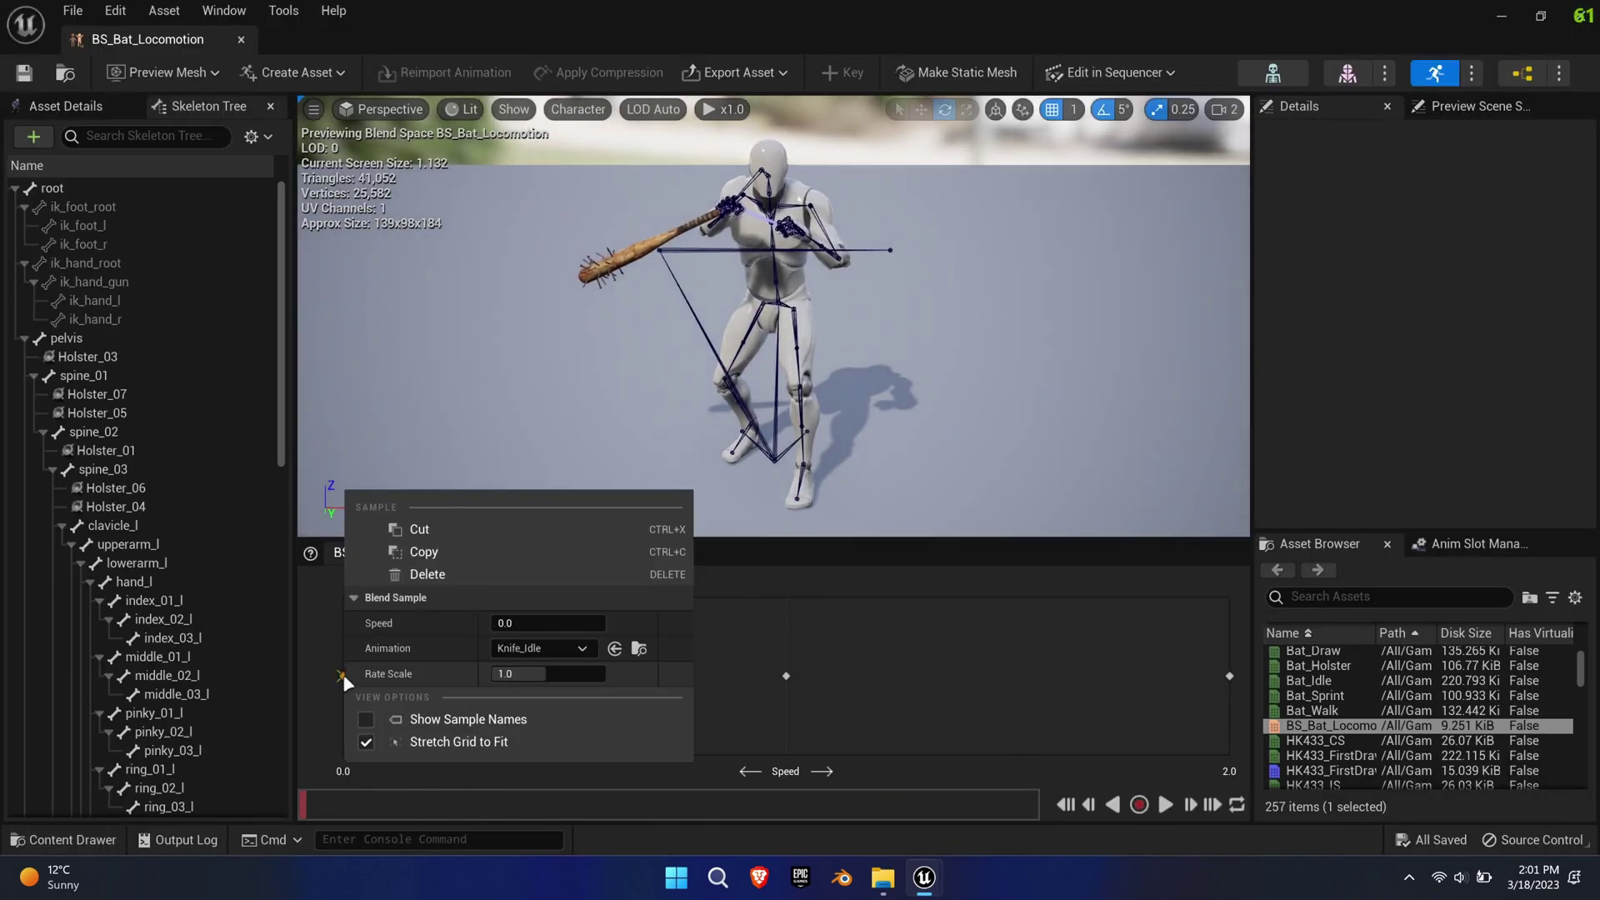
left_click(555, 652)
type("bat id")
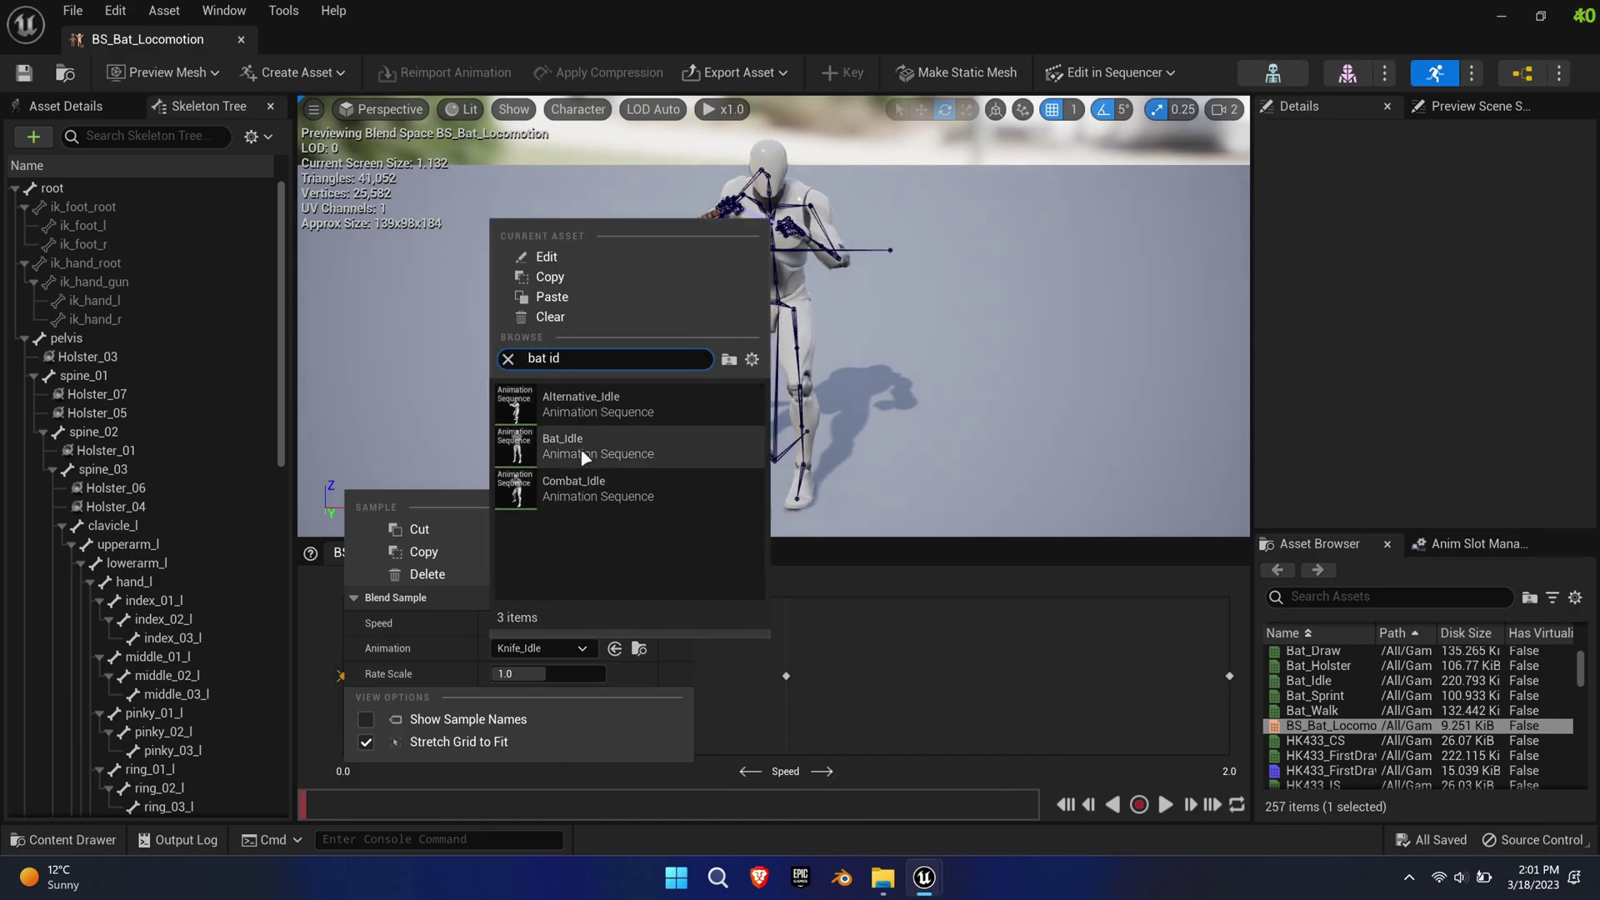
left_click(584, 537)
right_click(785, 675)
left_click(979, 645)
type("bat wa")
left_click(1012, 442)
Assign Bat_Sprint to the blend space sample at speed 2.0 and play the preview.
right_click(1229, 676)
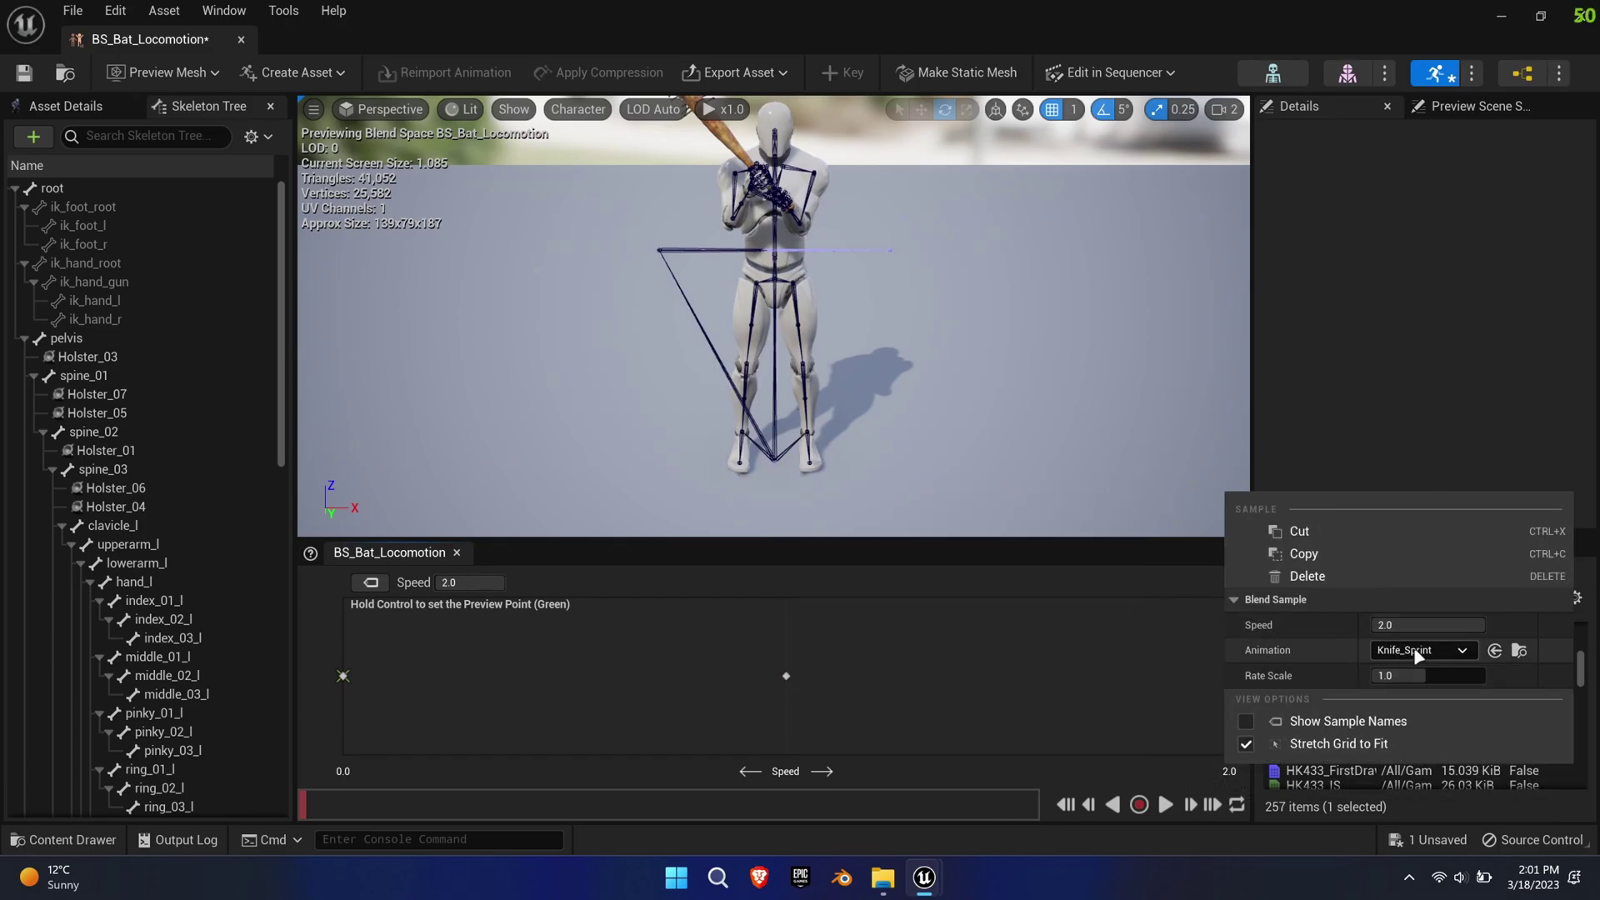
left_click(1417, 650)
type("bt spr")
left_click(1442, 451)
left_click(1163, 805)
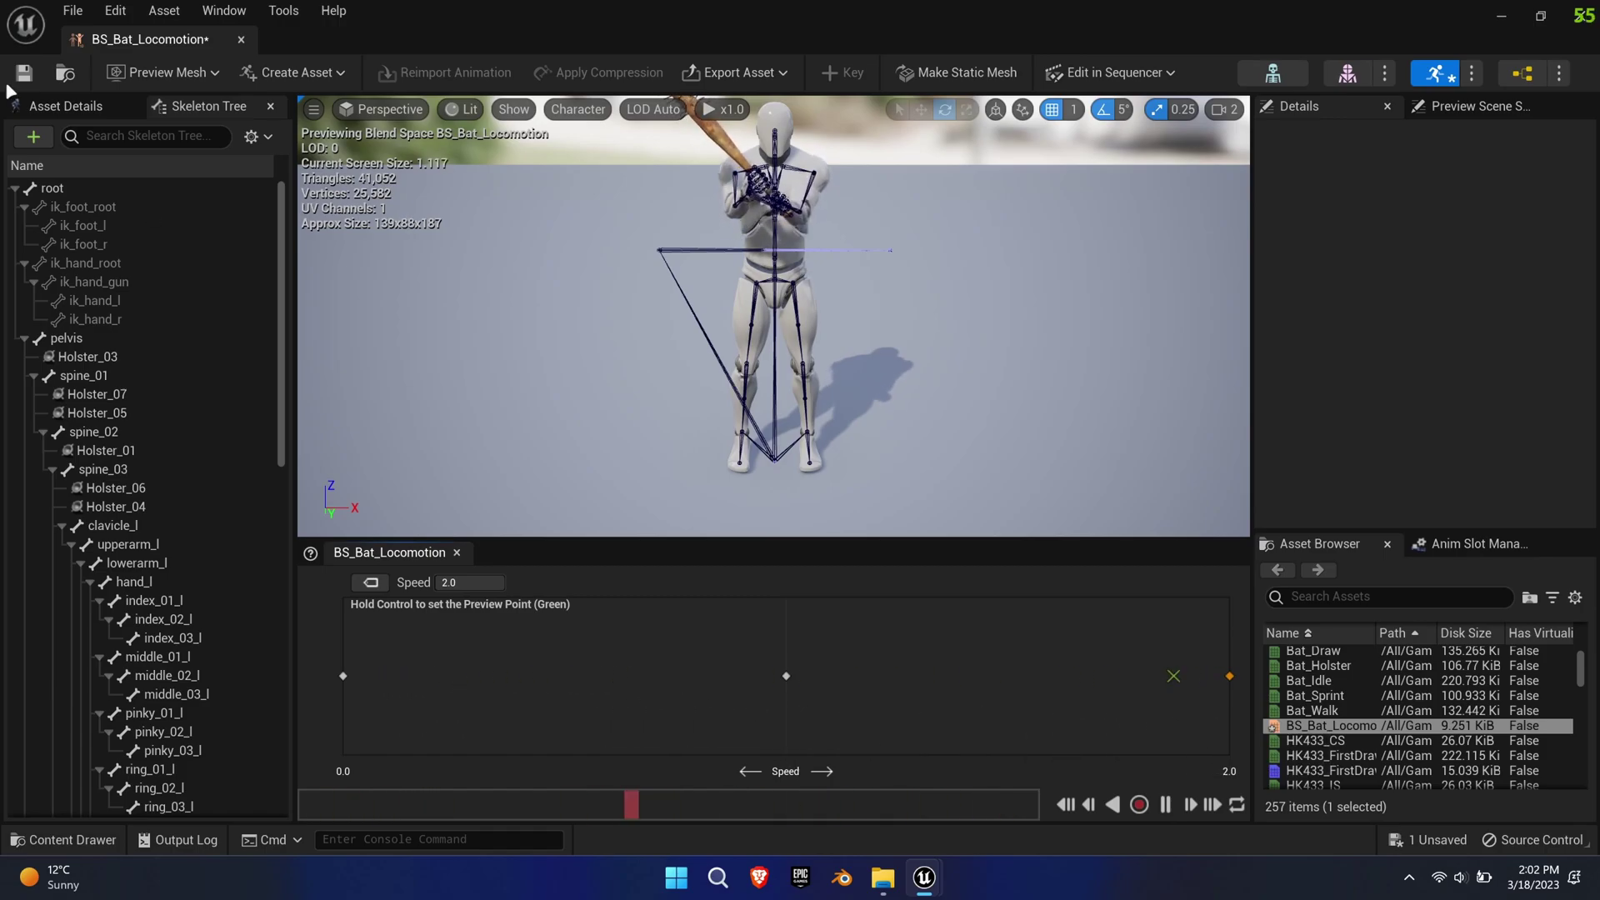
Make Bat_Blocked a Local Space additive with a selected animation frame of Bat_Idle as its base pose, and close it.
scroll(1357, 744, "up", 3)
double_click(1325, 695)
scroll(145, 727, "down", 5)
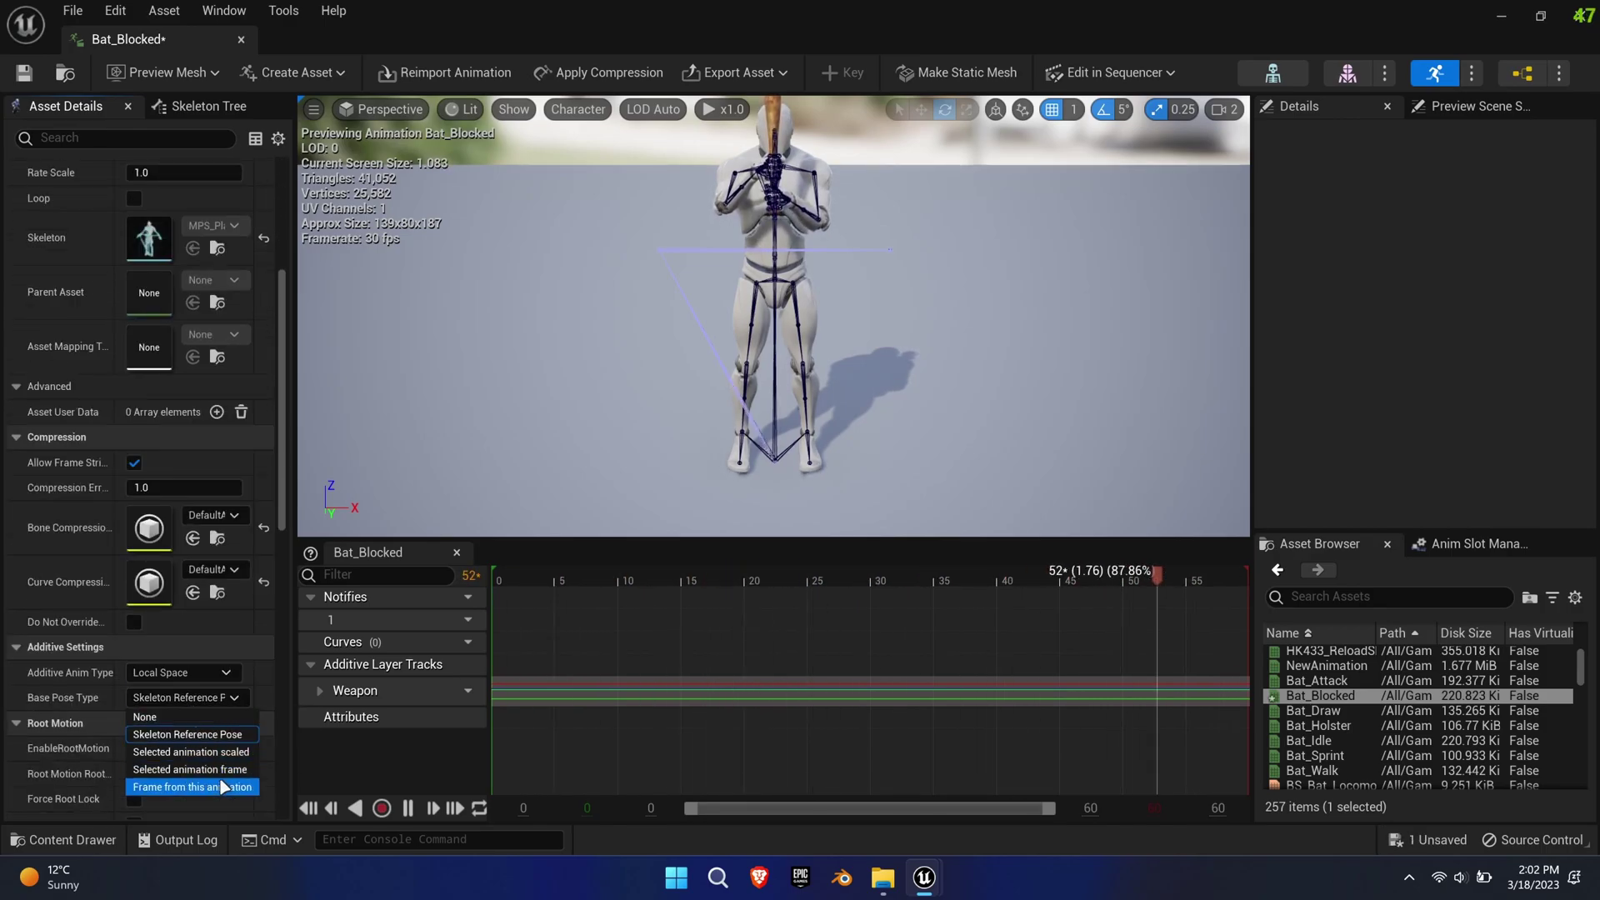
left_click(220, 774)
left_click(216, 726)
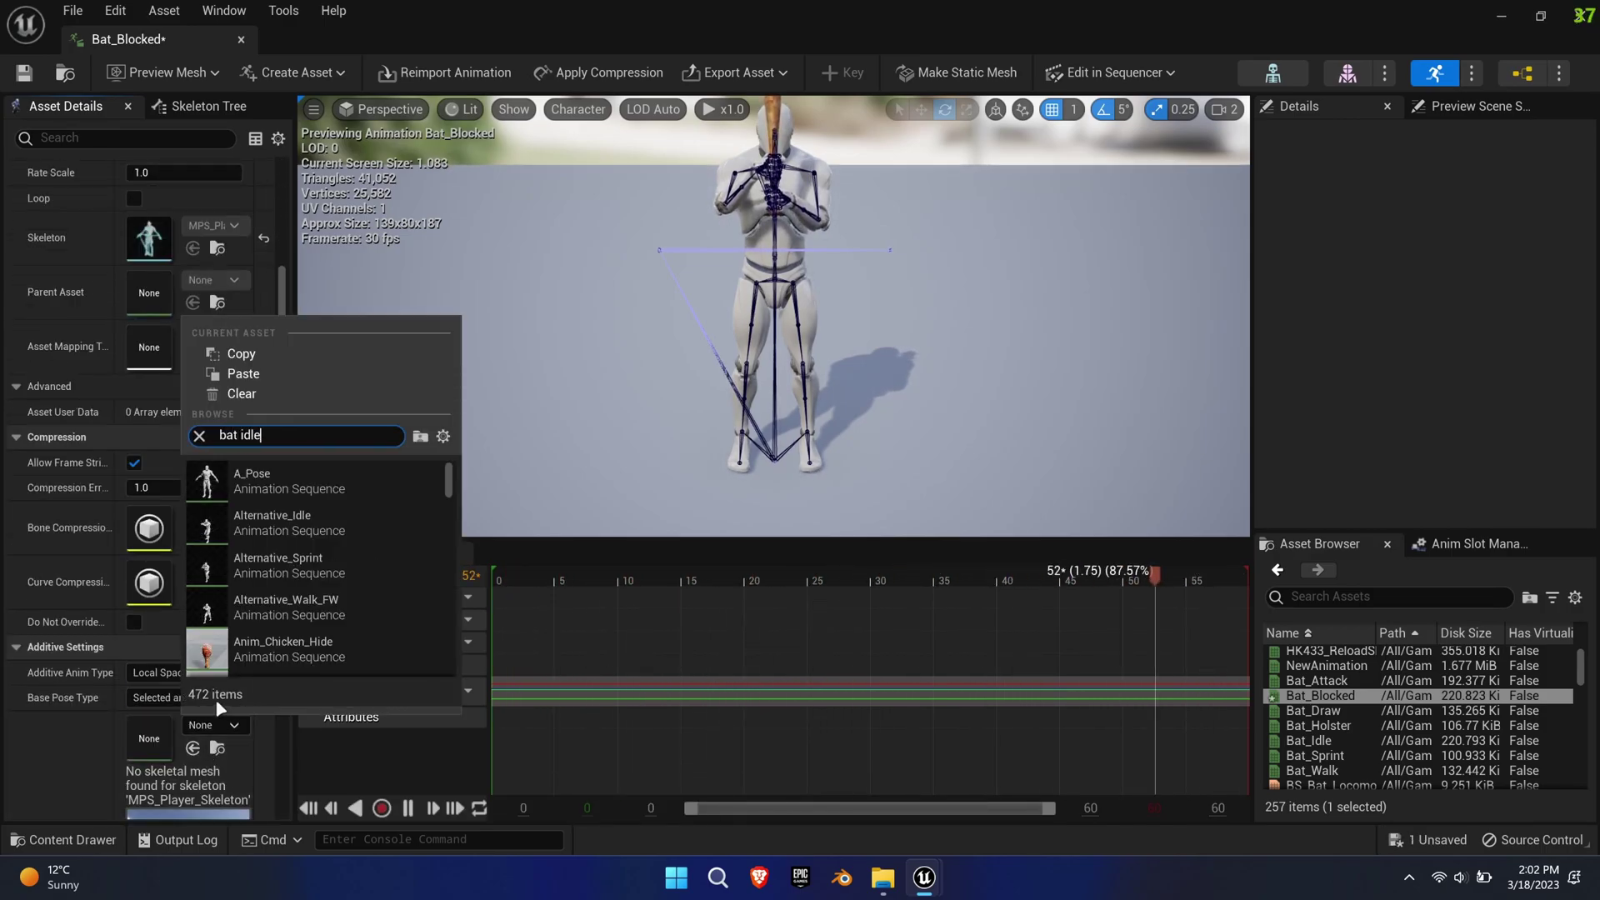
left_click(241, 523)
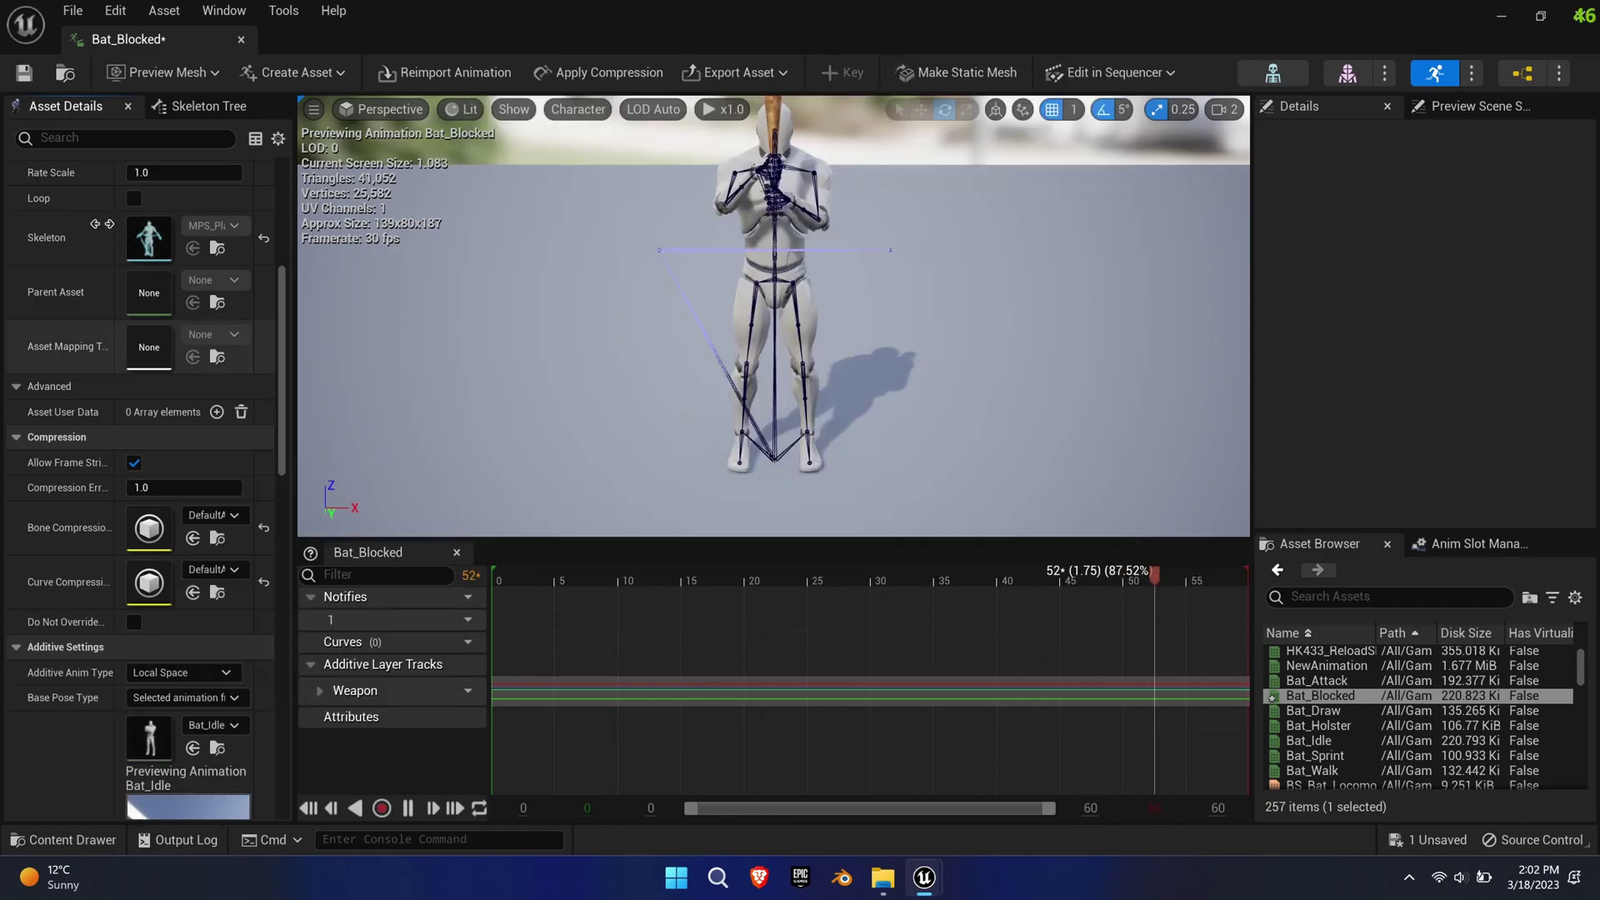
middle_click(181, 40)
Create animation montages from the Bat_Attack, Bat_Draw and Bat_Holster sequences, keeping their default names.
key("ctrl+space")
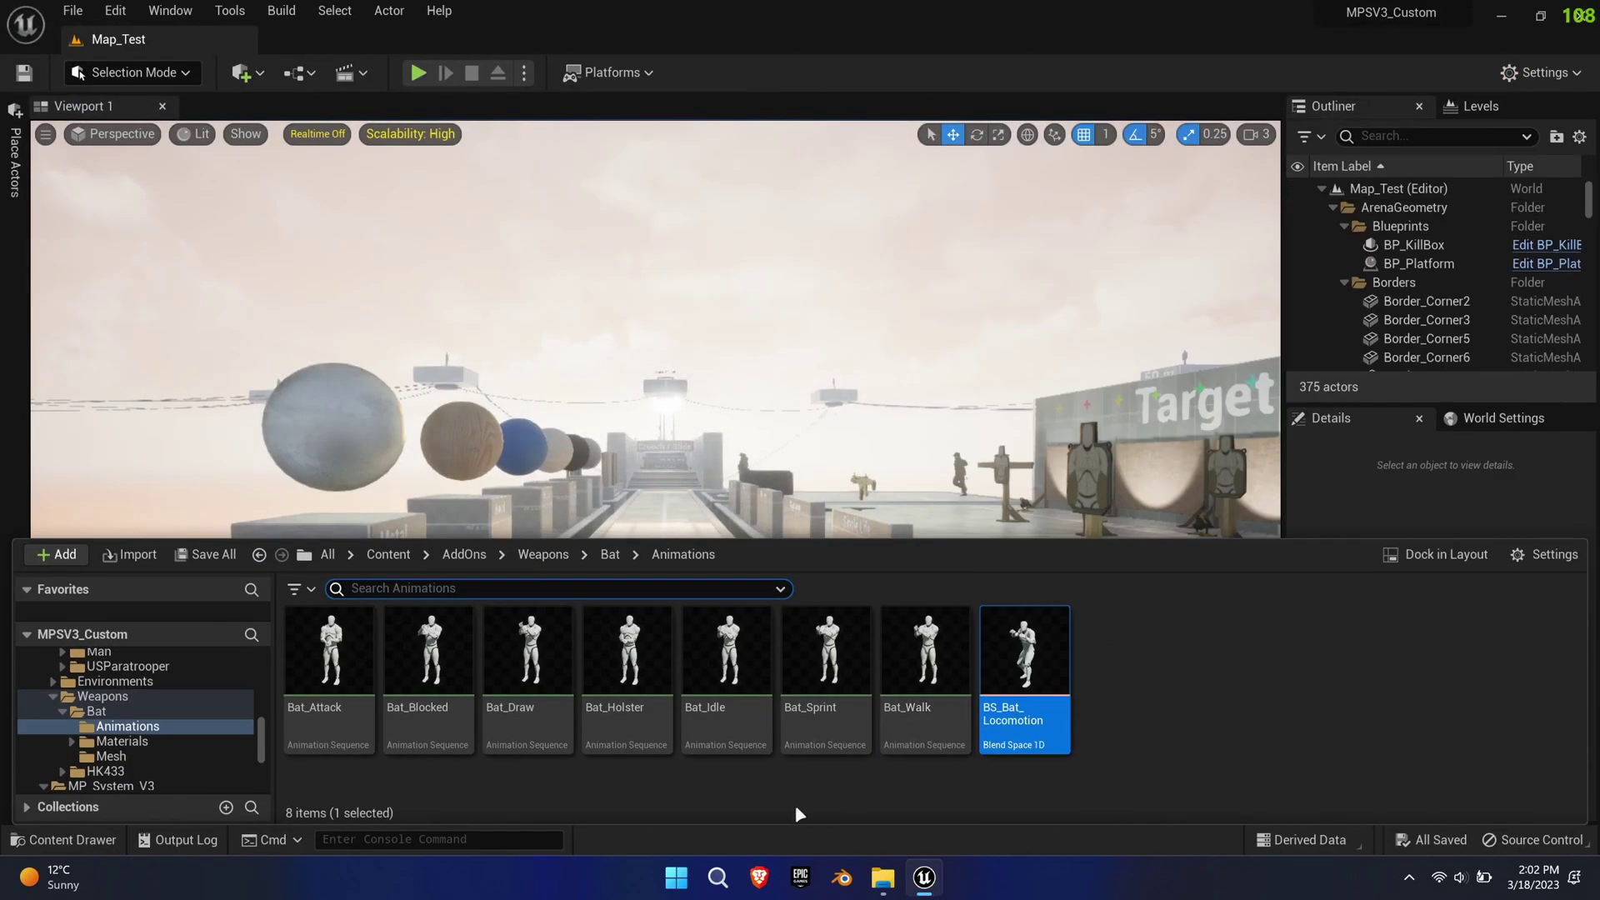
right_click(340, 667)
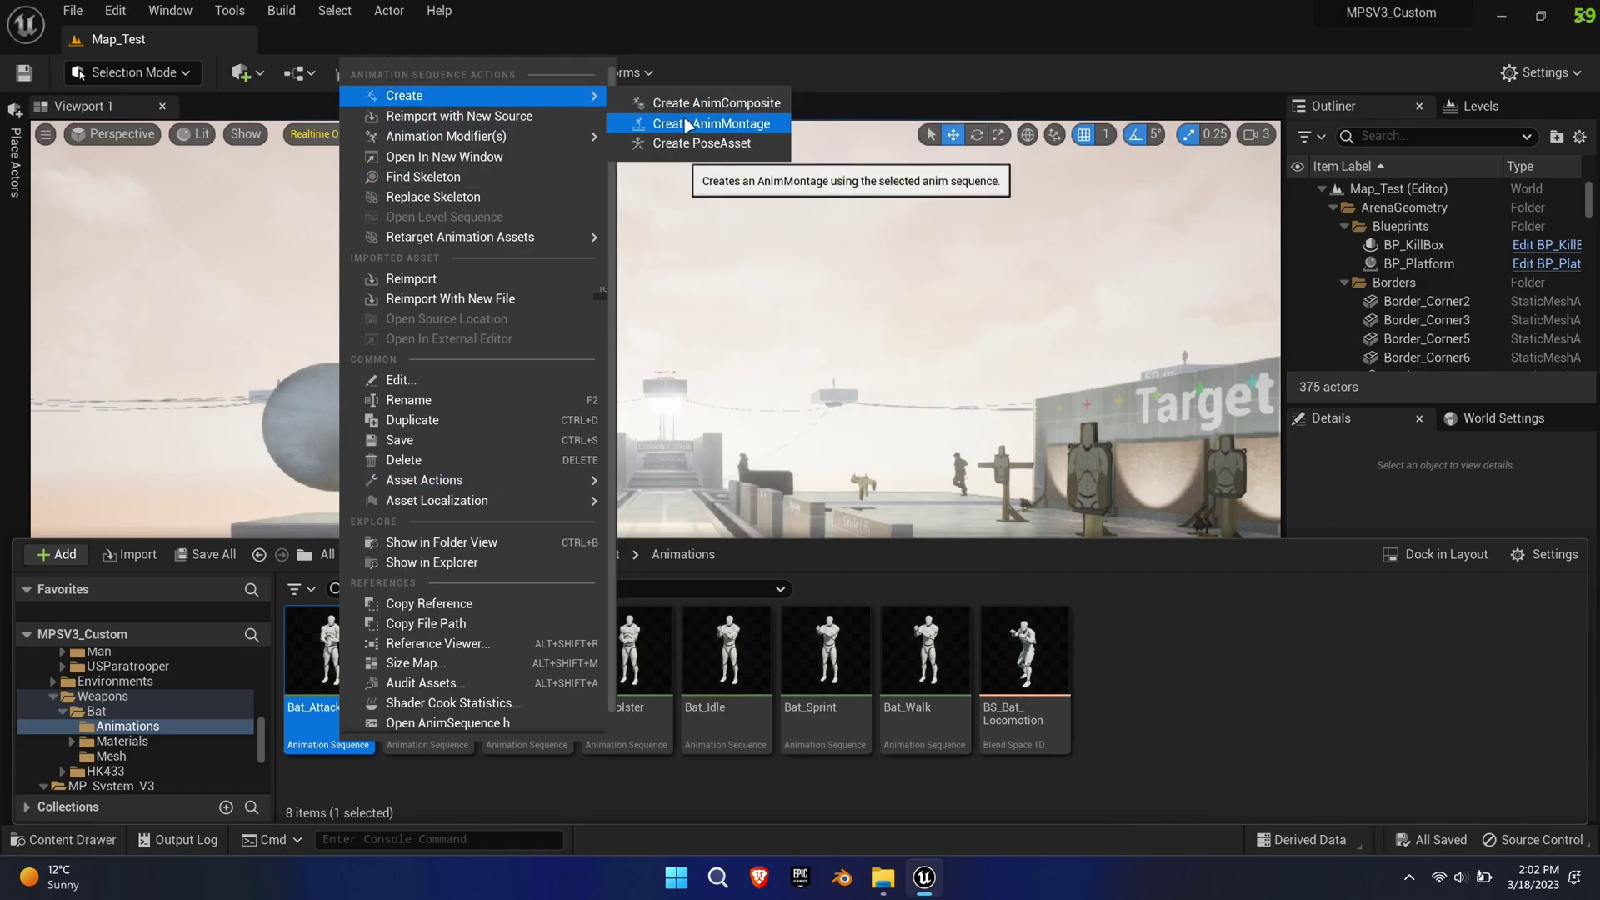
left_click(688, 125)
right_click(634, 667)
mouse_move(704, 96)
left_click(987, 123)
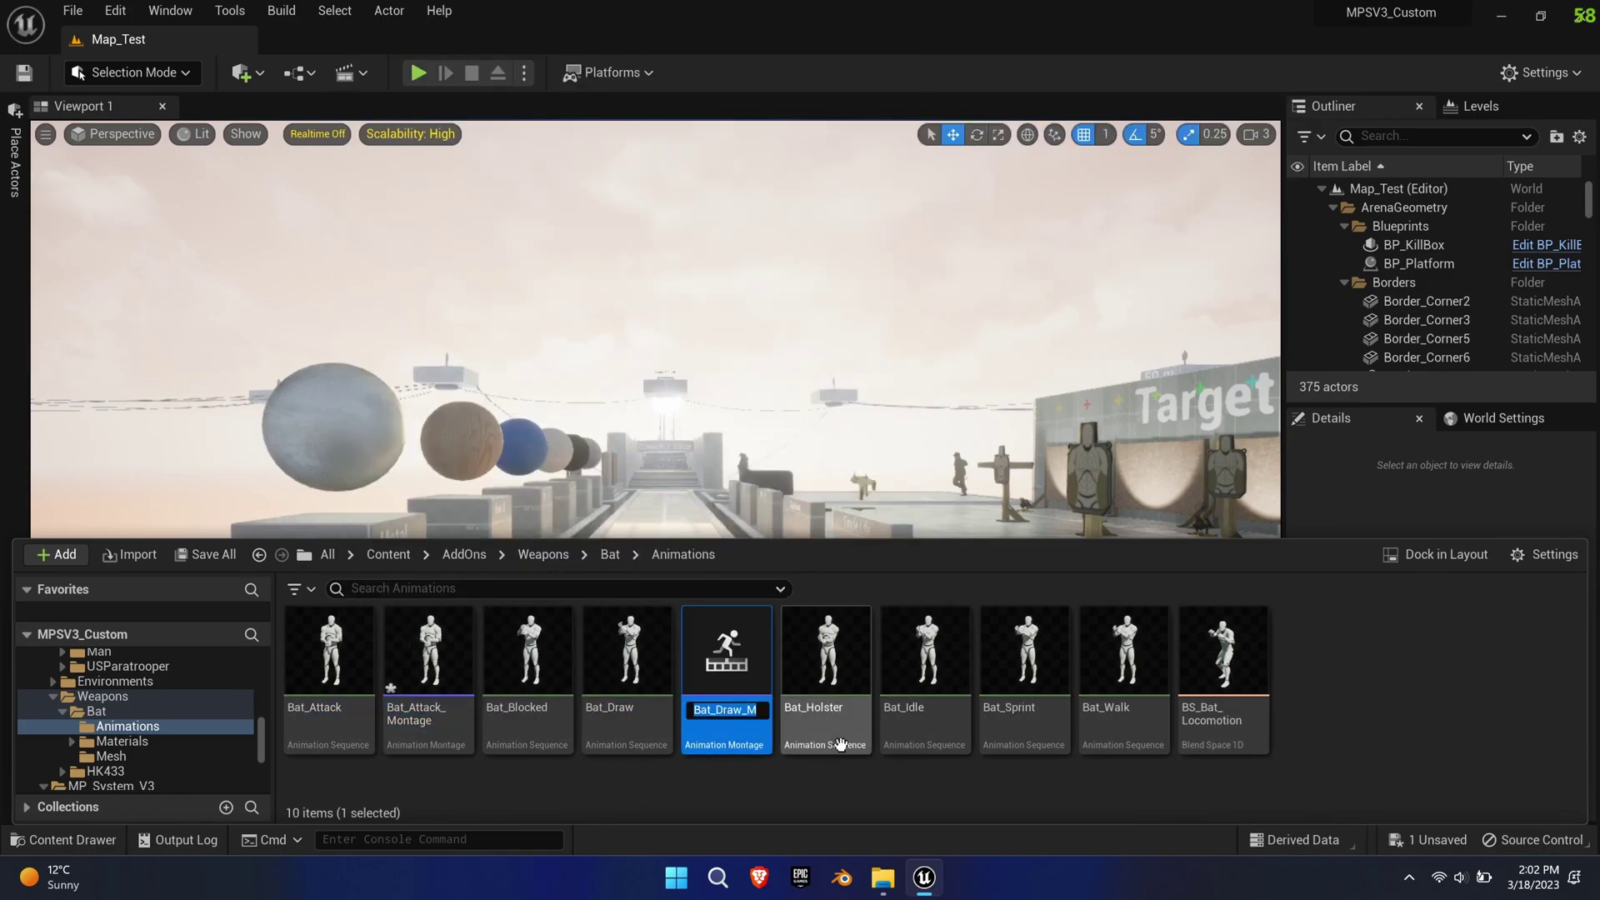
right_click(841, 745)
mouse_move(942, 100)
left_click(1178, 148)
Open Bat_Holster_Montage, find Knife_Holster_Montage in the asset browser and copy its Holstered notify.
double_click(925, 701)
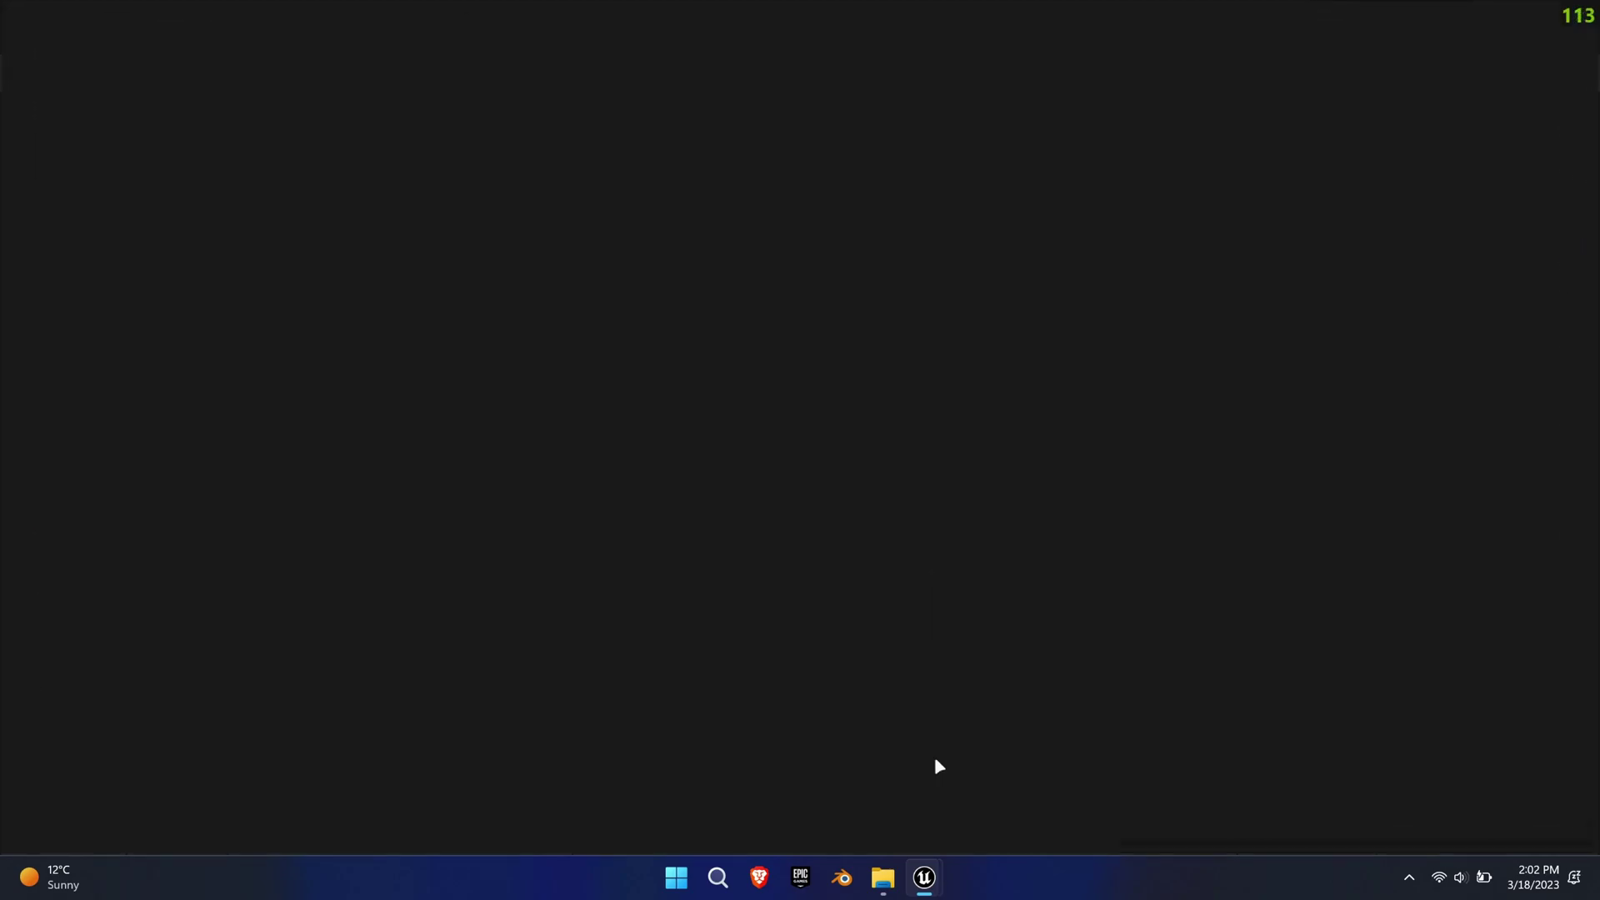
left_click(1421, 543)
left_click(1348, 596)
type("knife ")
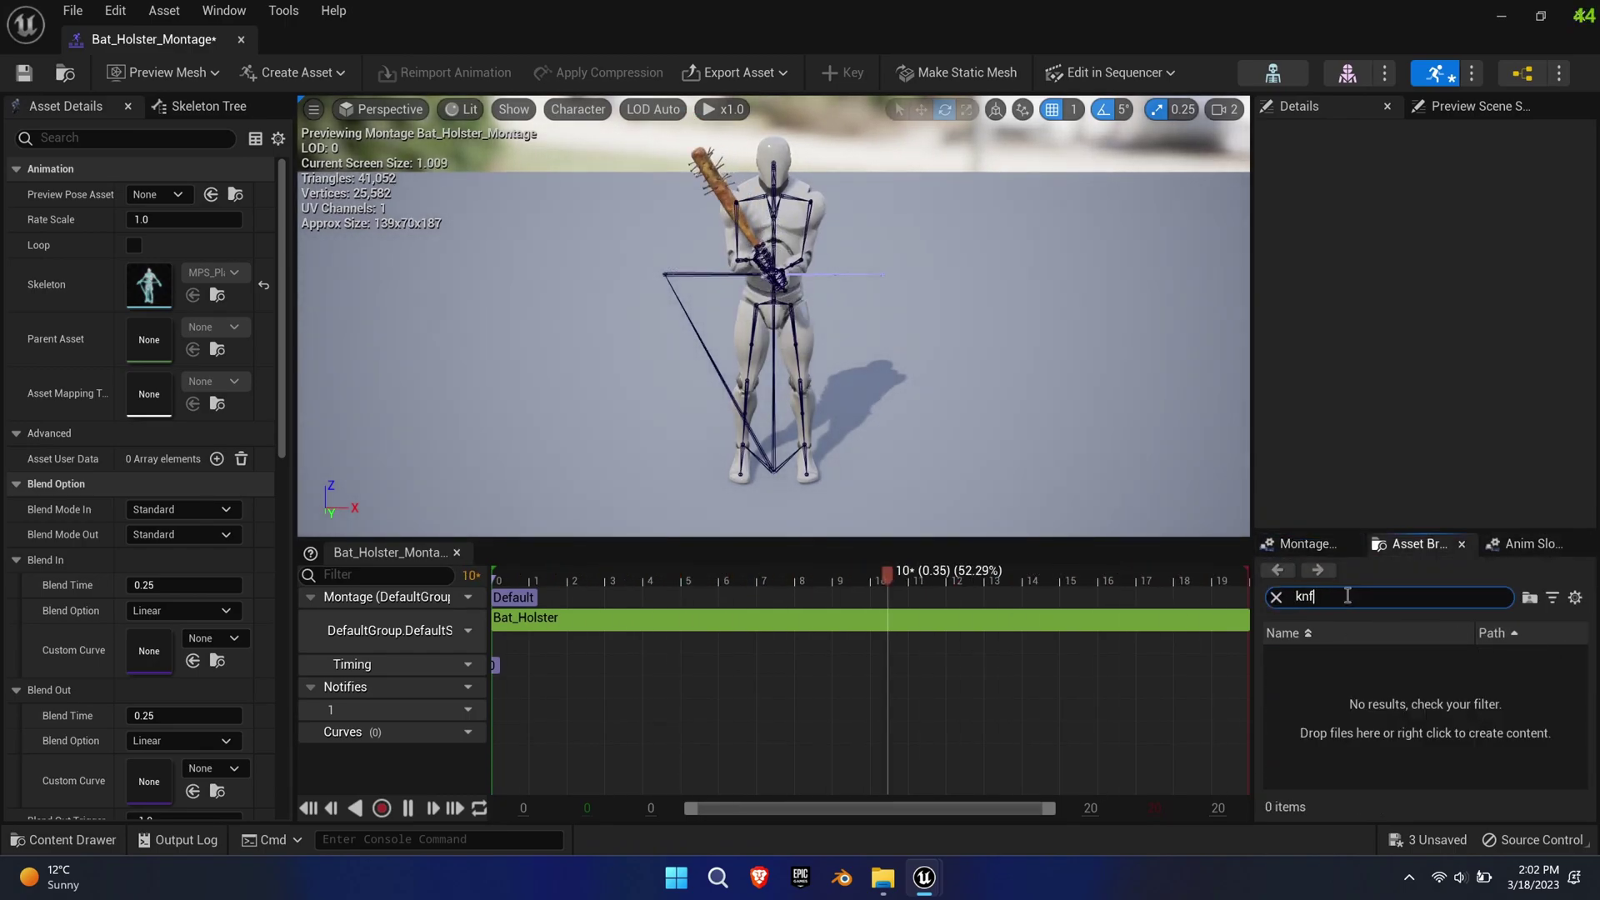
type("holster")
double_click(1325, 669)
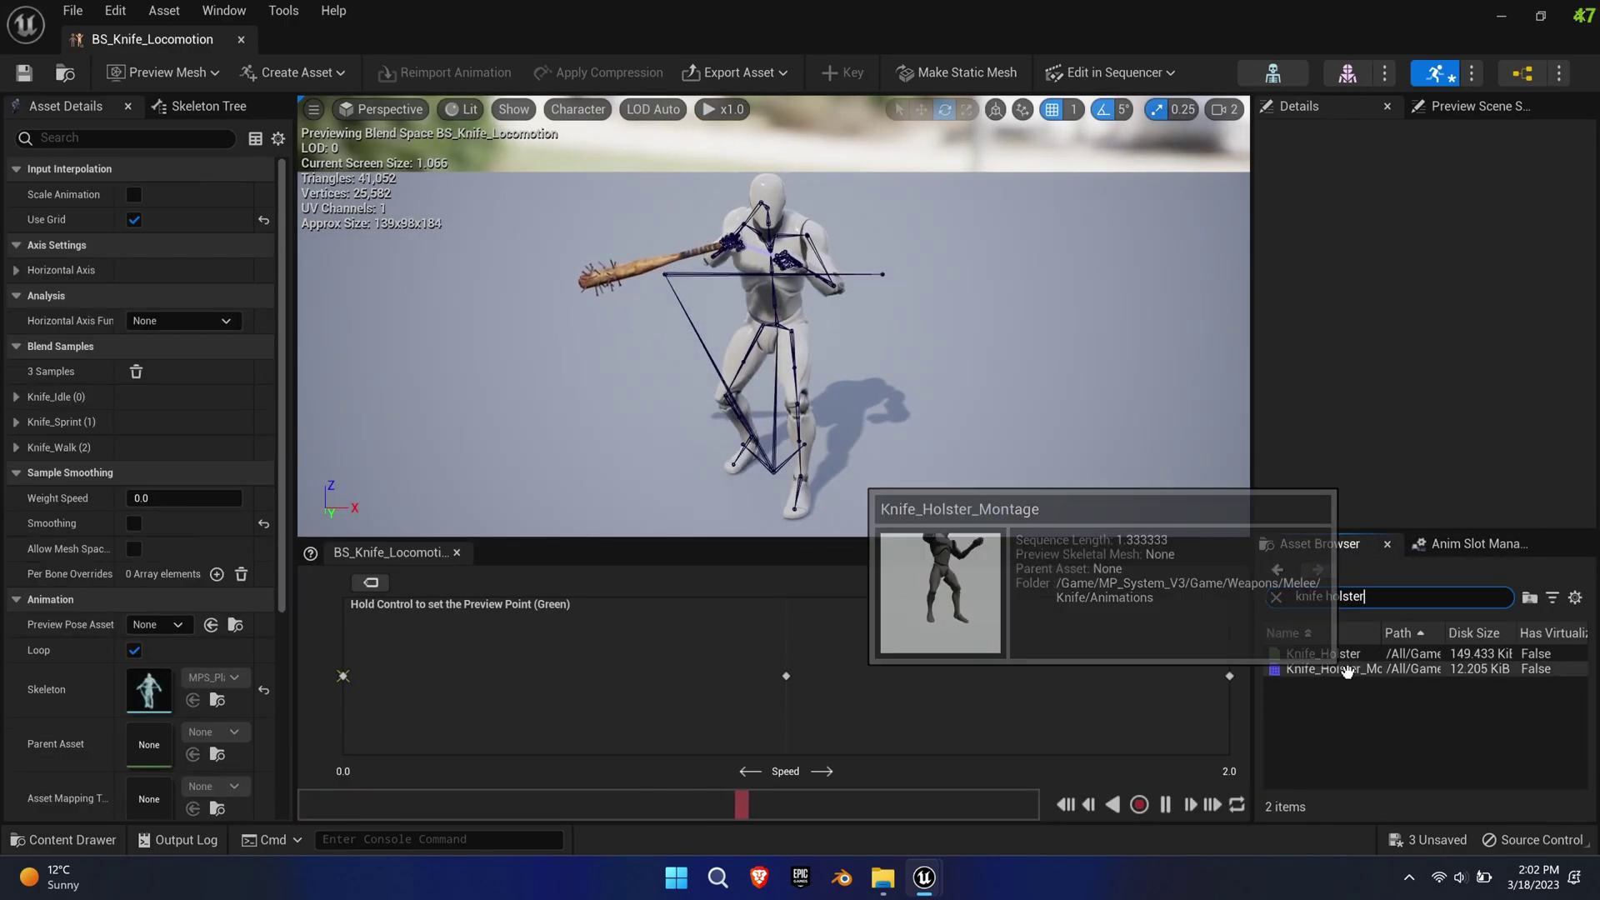
left_click(1000, 711)
right_click(1000, 710)
left_click(1045, 655)
Paste the Holstered notify into Bat_Holster_Montage and move it to about frame 17.
type("bat")
double_click(1317, 670)
right_click(1048, 709)
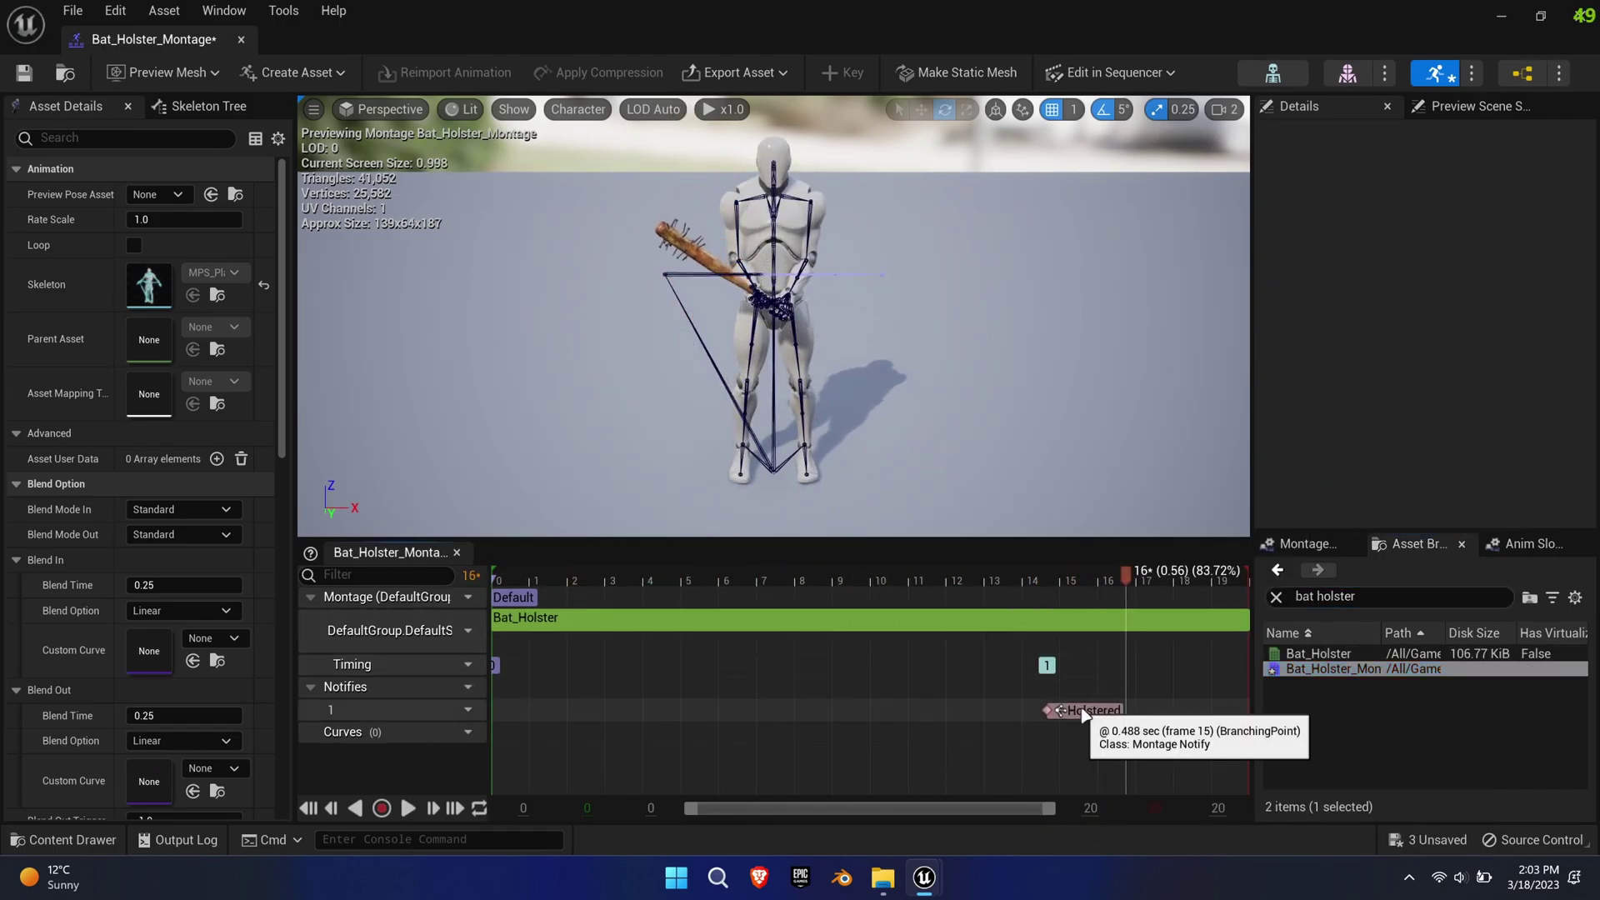
left_click_drag(1192, 724, 1184, 722)
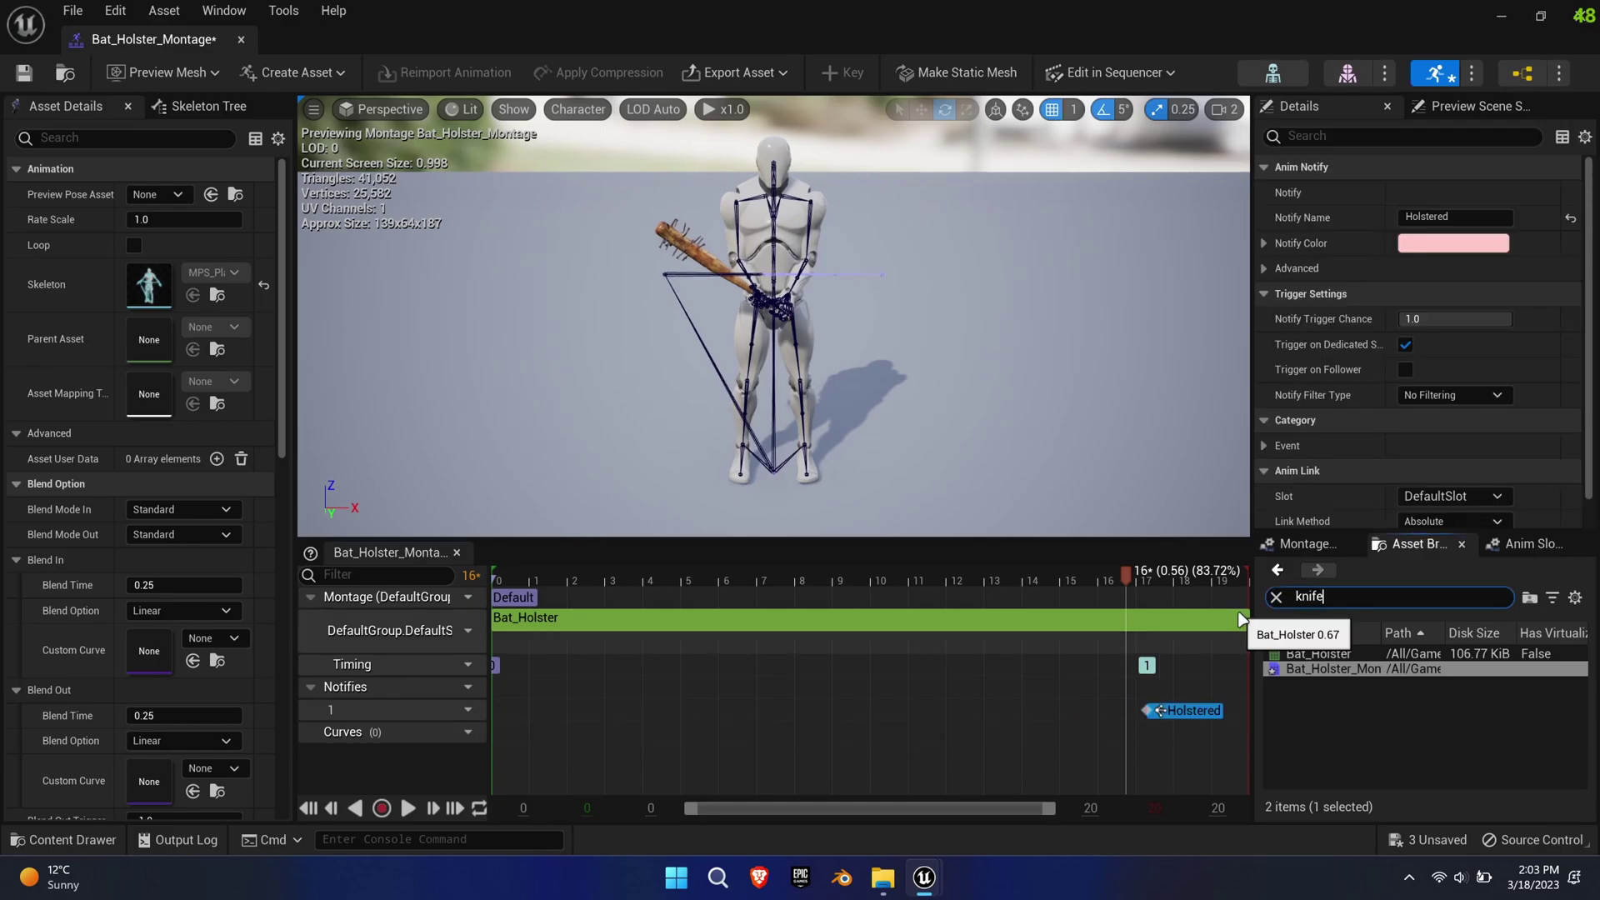
Open the knife draw montage and copy its Drawing notify.
type("draw")
double_click(1318, 670)
right_click(805, 710)
left_click(871, 654)
Paste the Drawing notify into Bat_Draw_Montage and move it to about frame 21.
type("bat draw#")
key("Return")
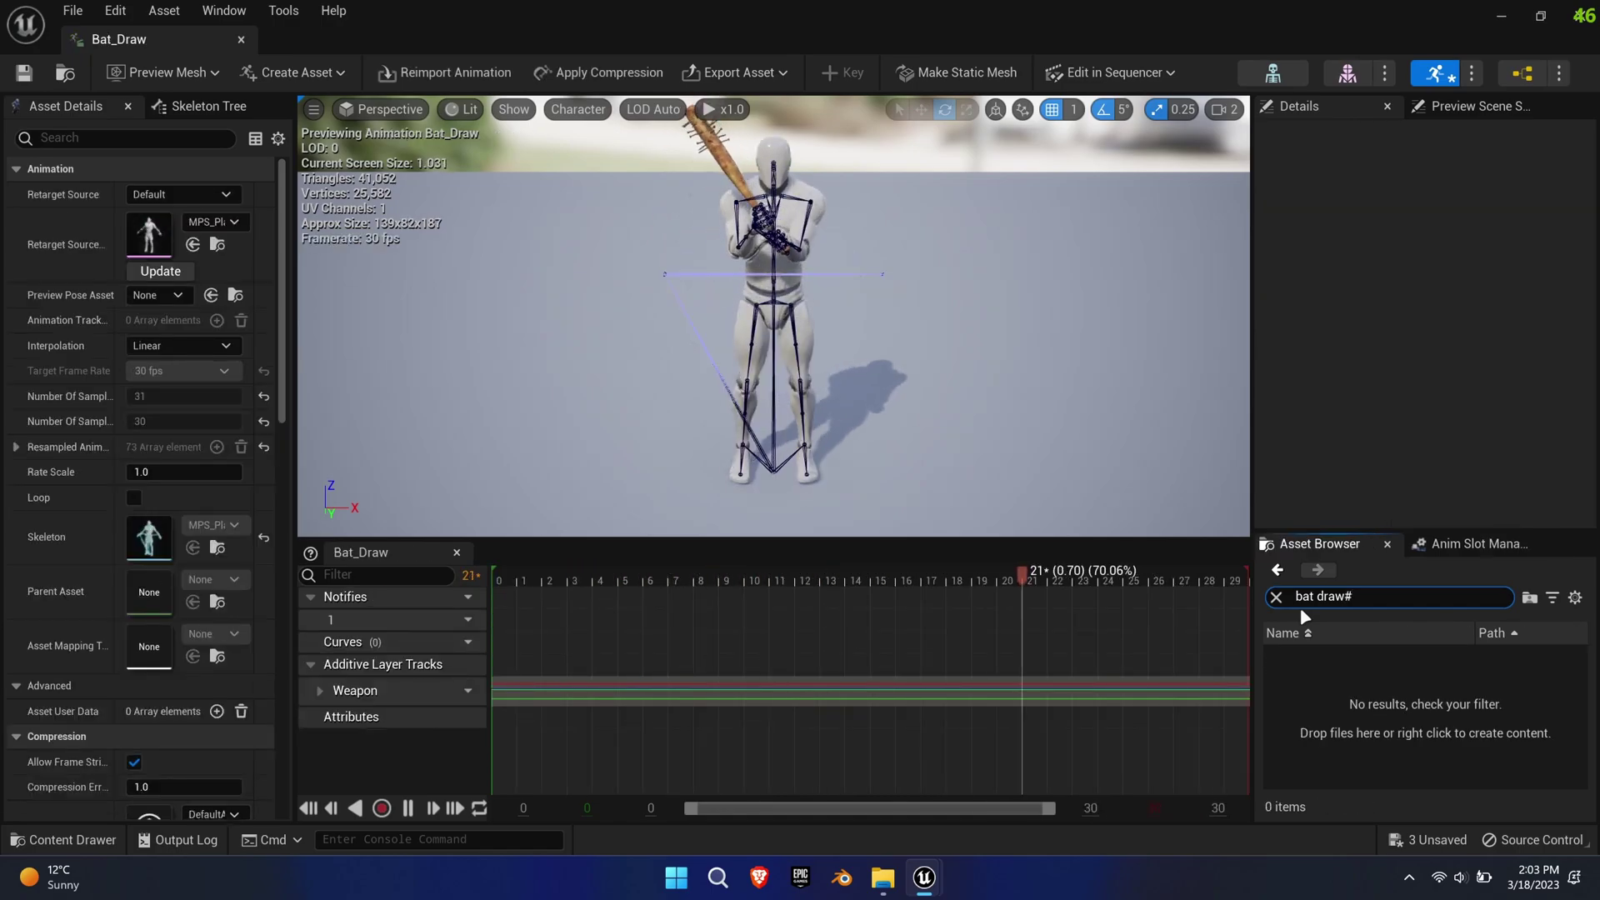
double_click(1325, 669)
right_click(663, 711)
left_click(683, 697)
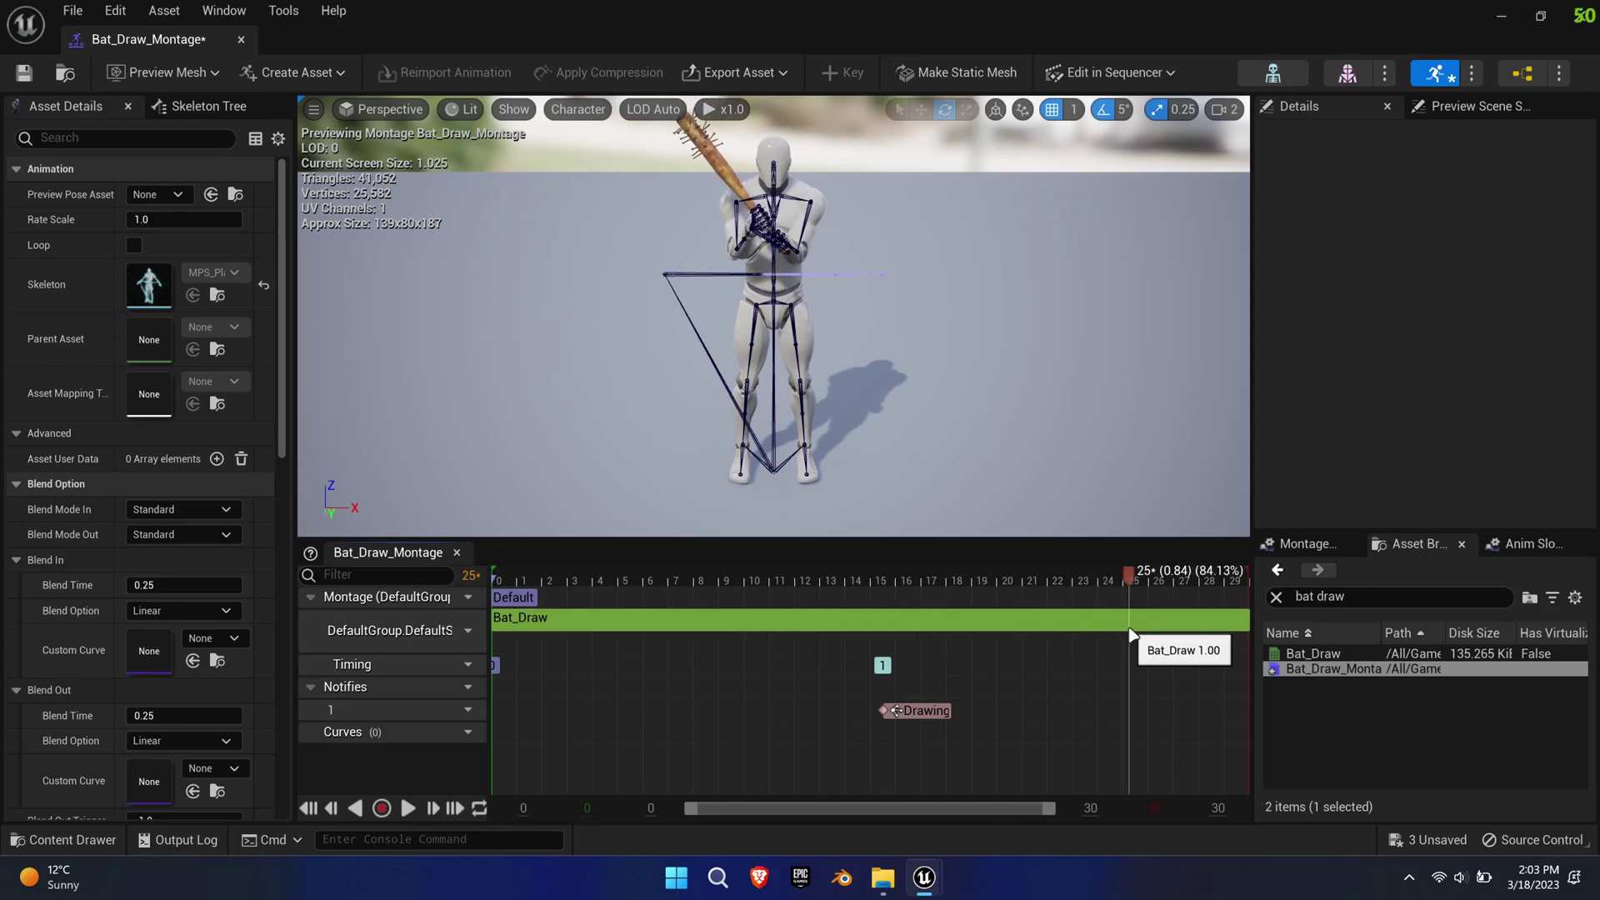
left_click_drag(1055, 718, 1055, 717)
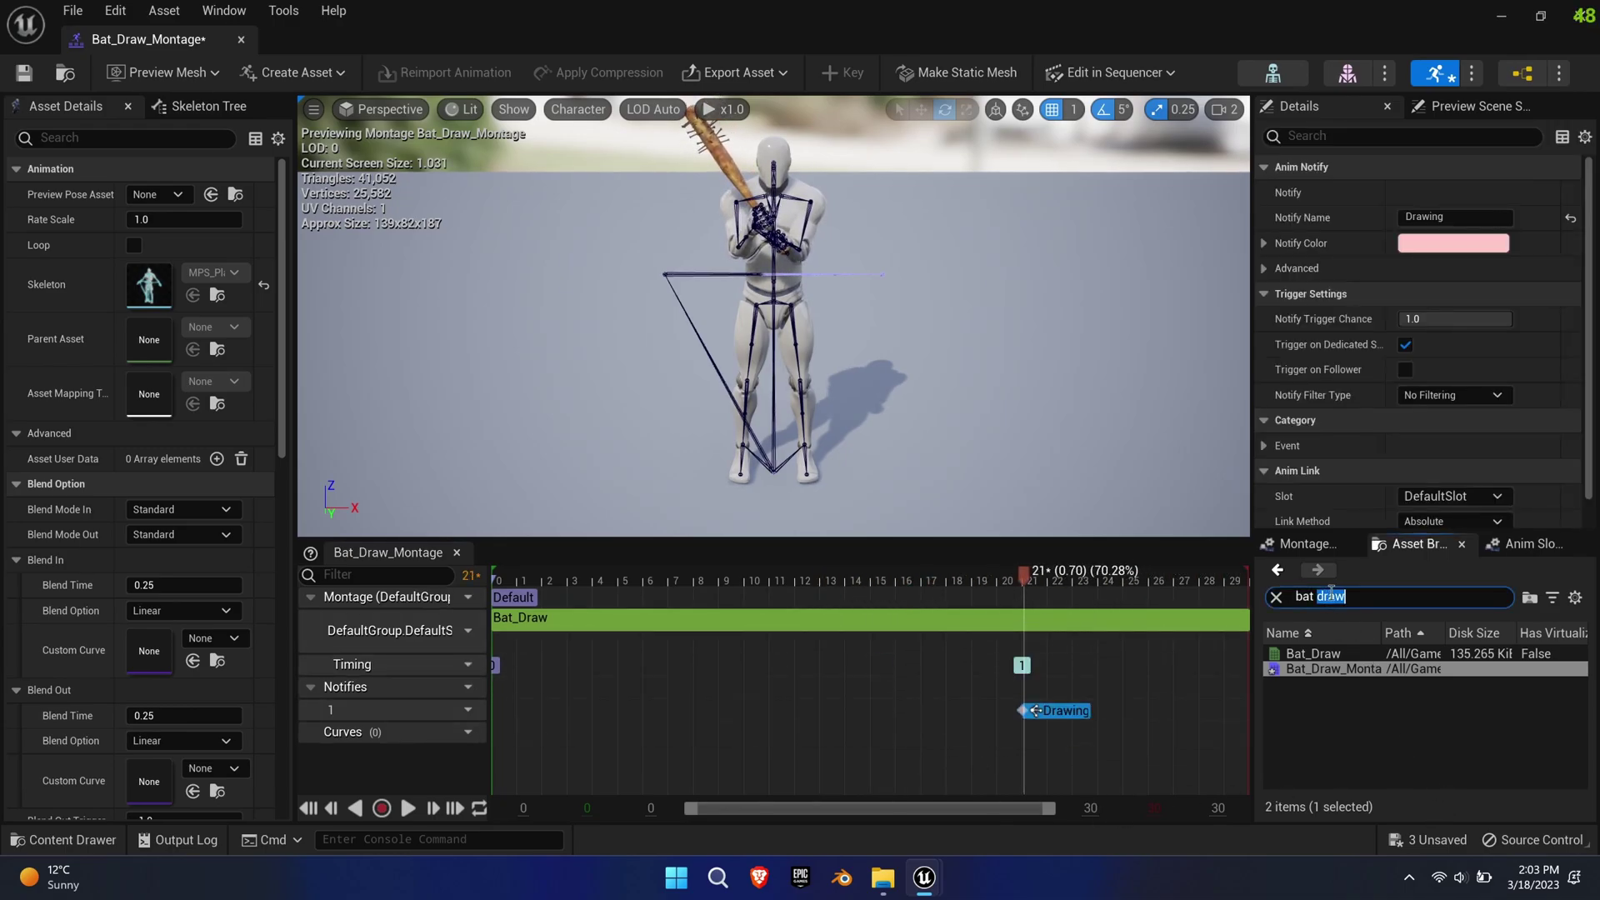
Open Knife_Stab_Montage from the asset browser and copy all of its notifies, including the Active state.
key("BackSpace")
key("BackSpace")
key("BackSpace")
type("knife sta")
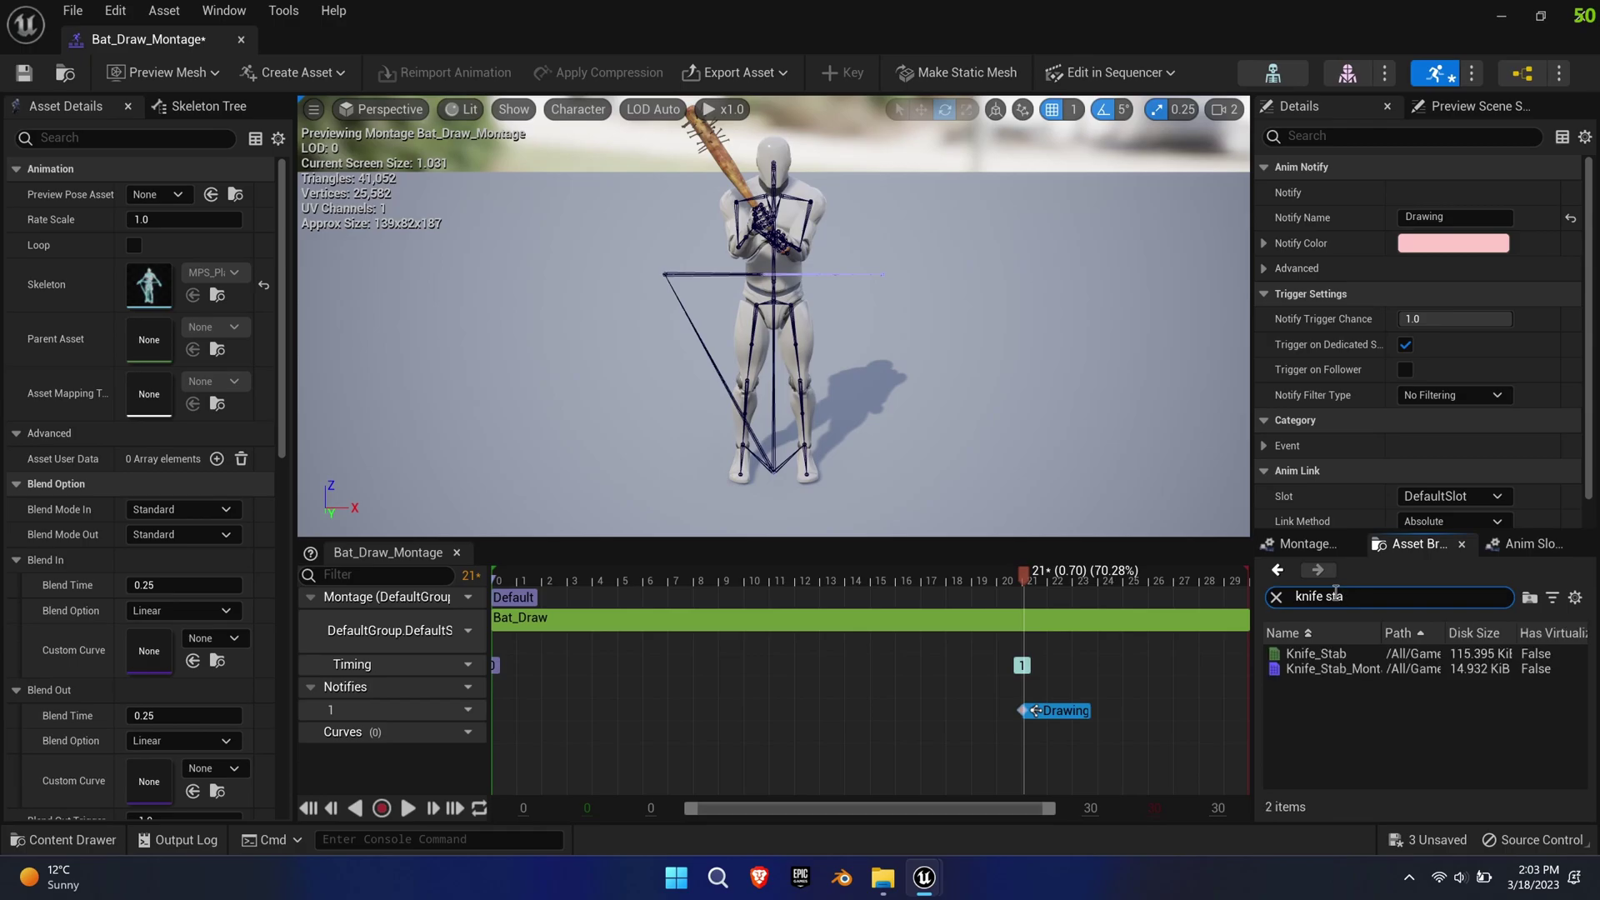
double_click(1332, 669)
left_click_drag(646, 756, 983, 704)
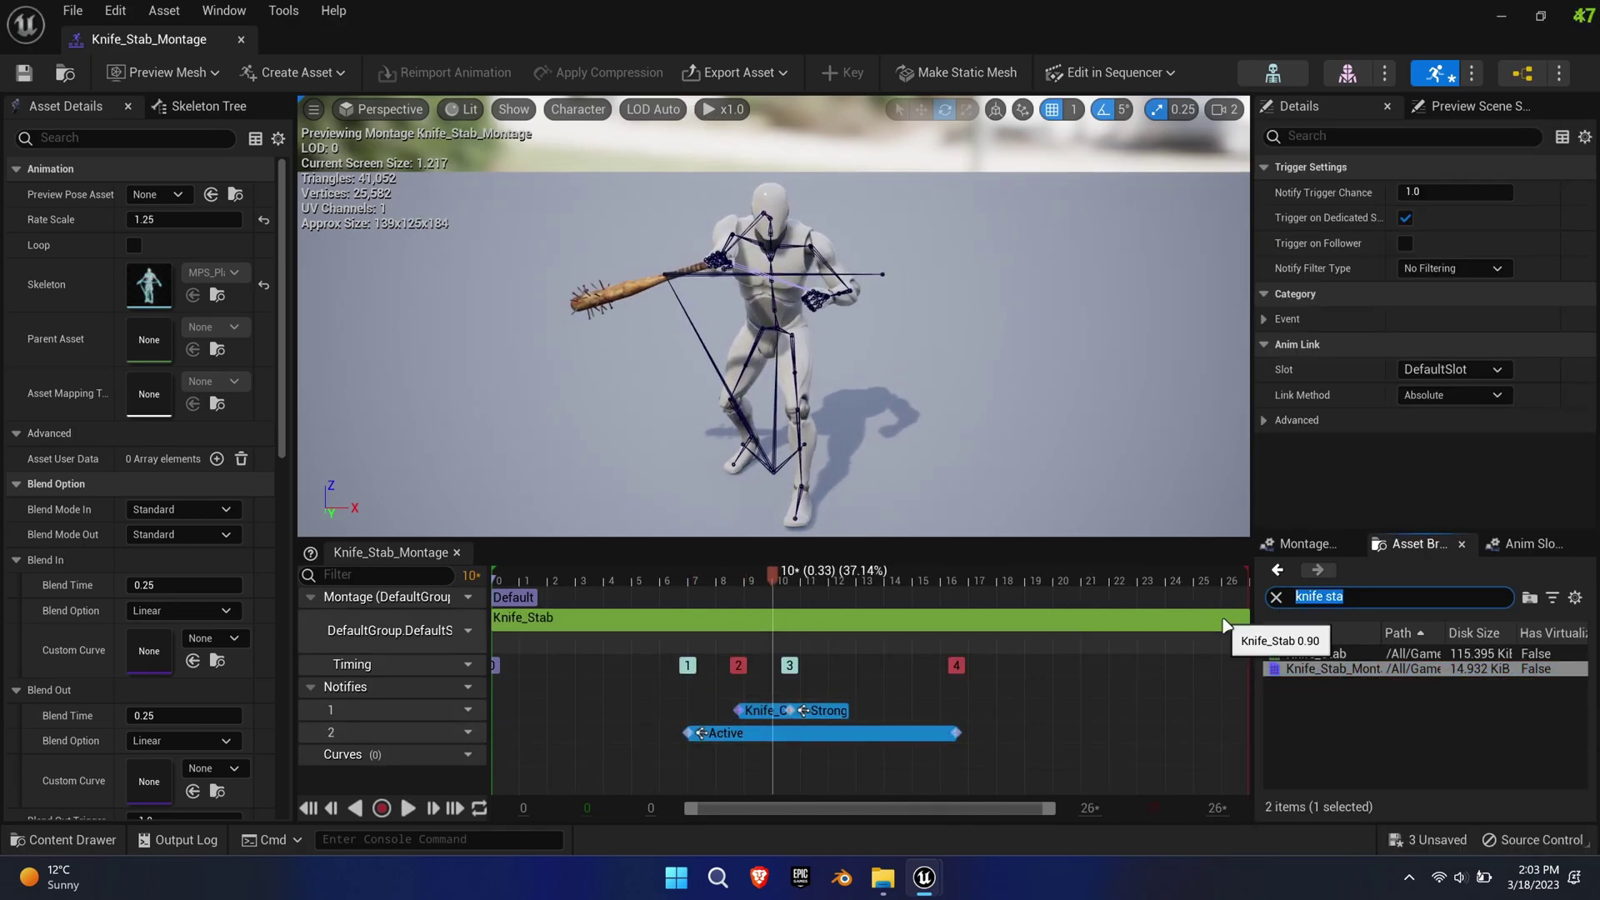
Paste the stab notifies into Bat_Attack_Montage and move them so Active spans about frames 17 to 27.
double_click(1332, 668)
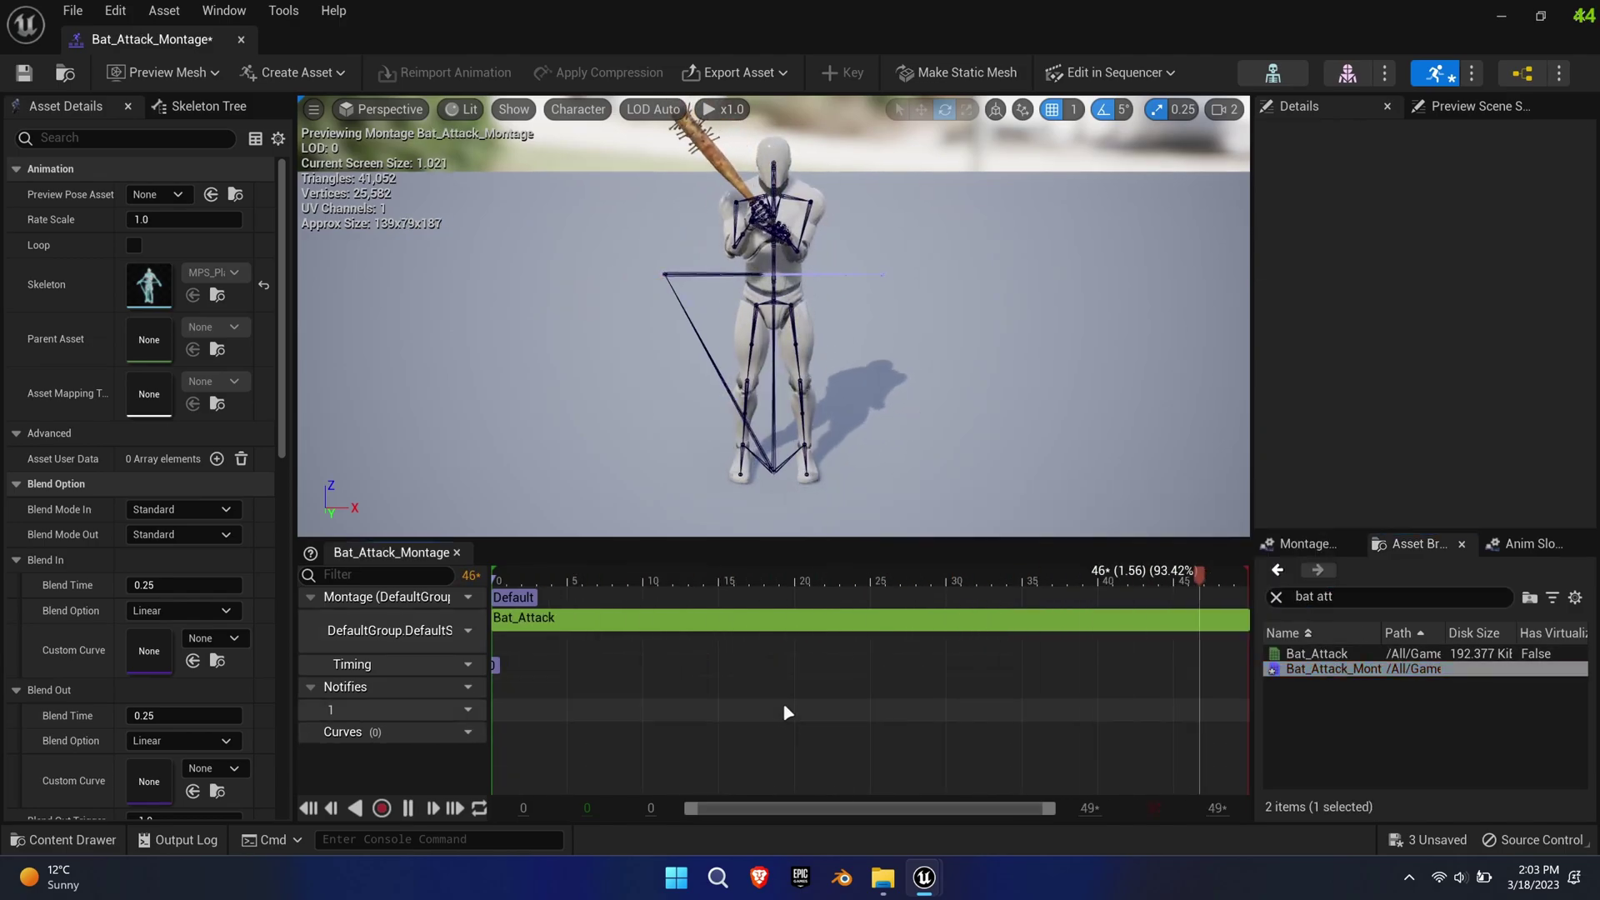
key("ctrl+v")
left_click(505, 575)
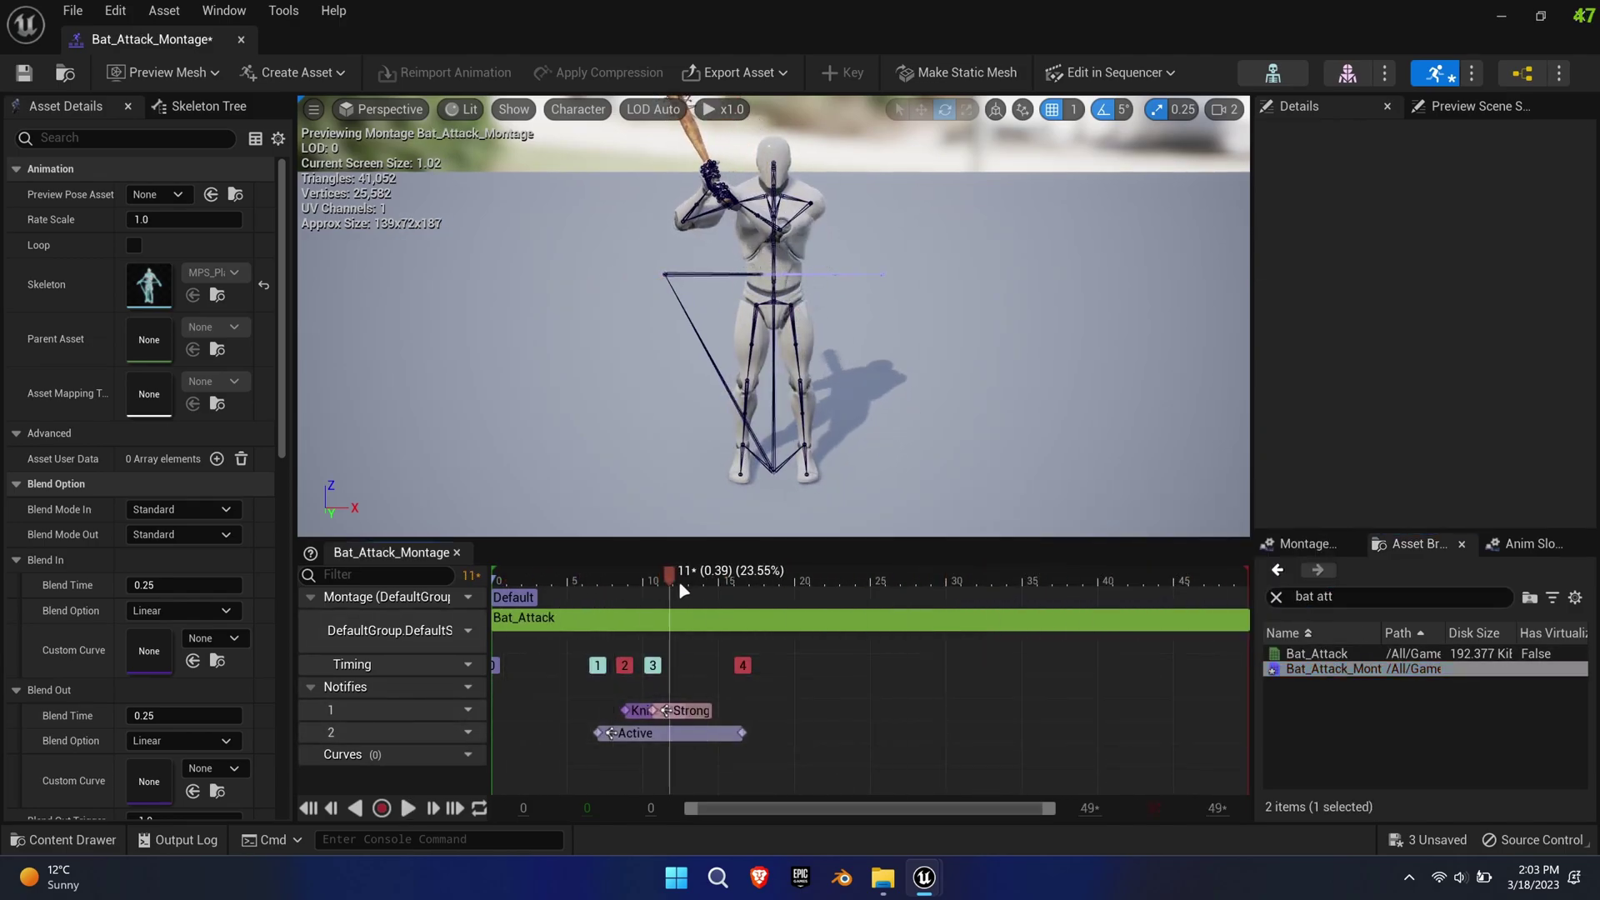
left_click_drag(635, 742, 831, 707)
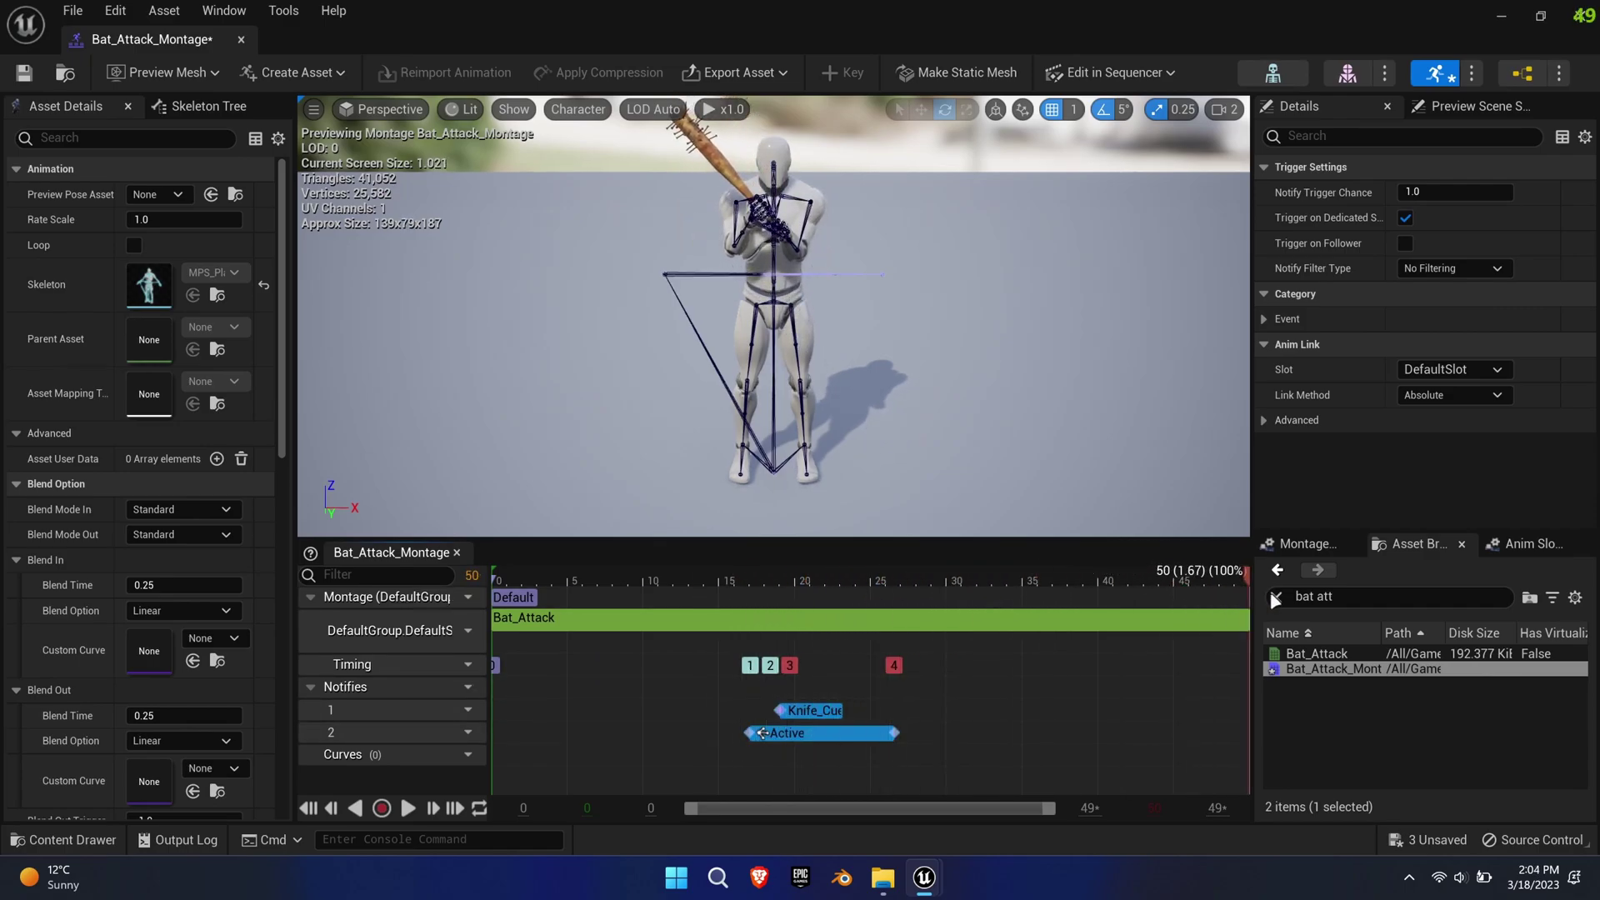
Close the montage editor and open the DT_Weapons data table from MP_System_V3/Game/Blueprints/DataTables.
middle_click(203, 50)
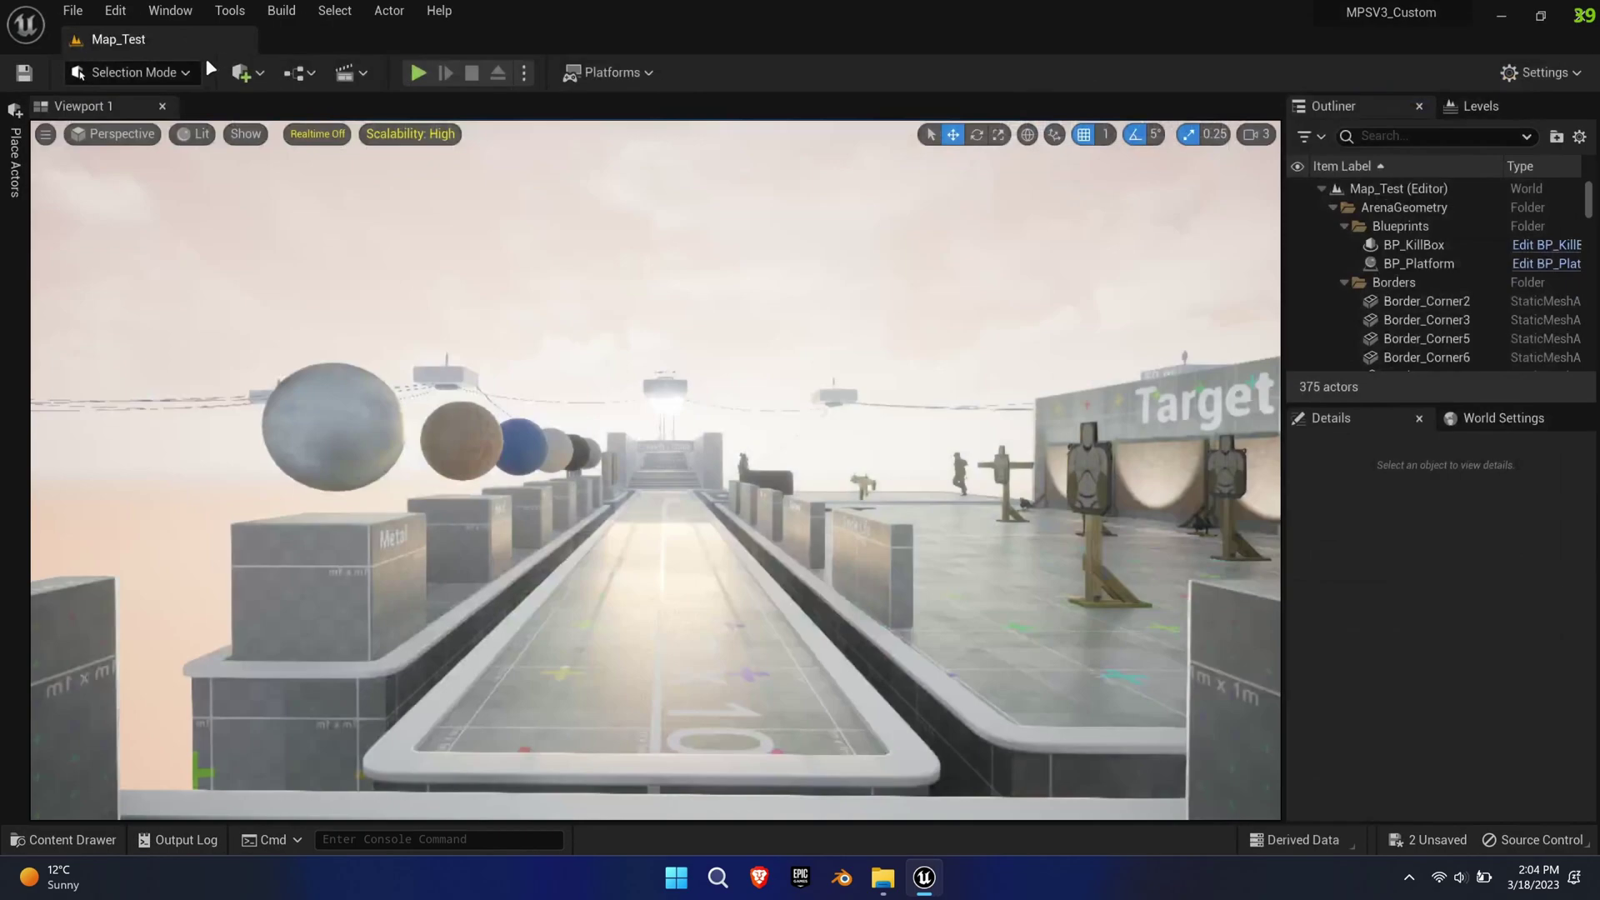
key("ctrl+space")
left_click(117, 786)
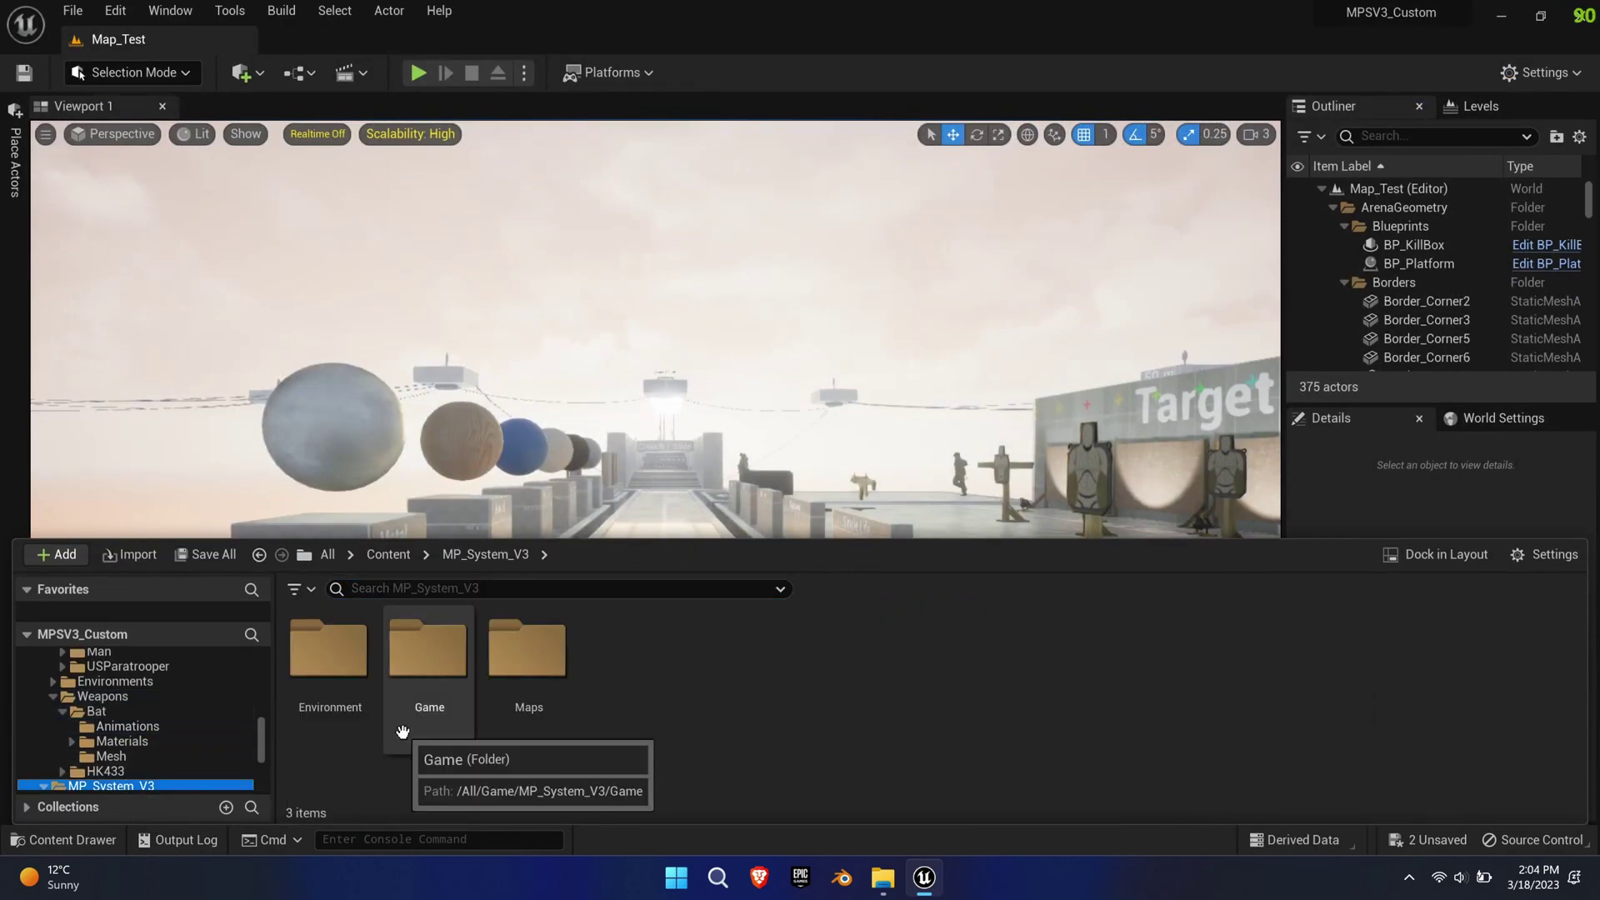
double_click(428, 654)
double_click(329, 654)
double_click(625, 654)
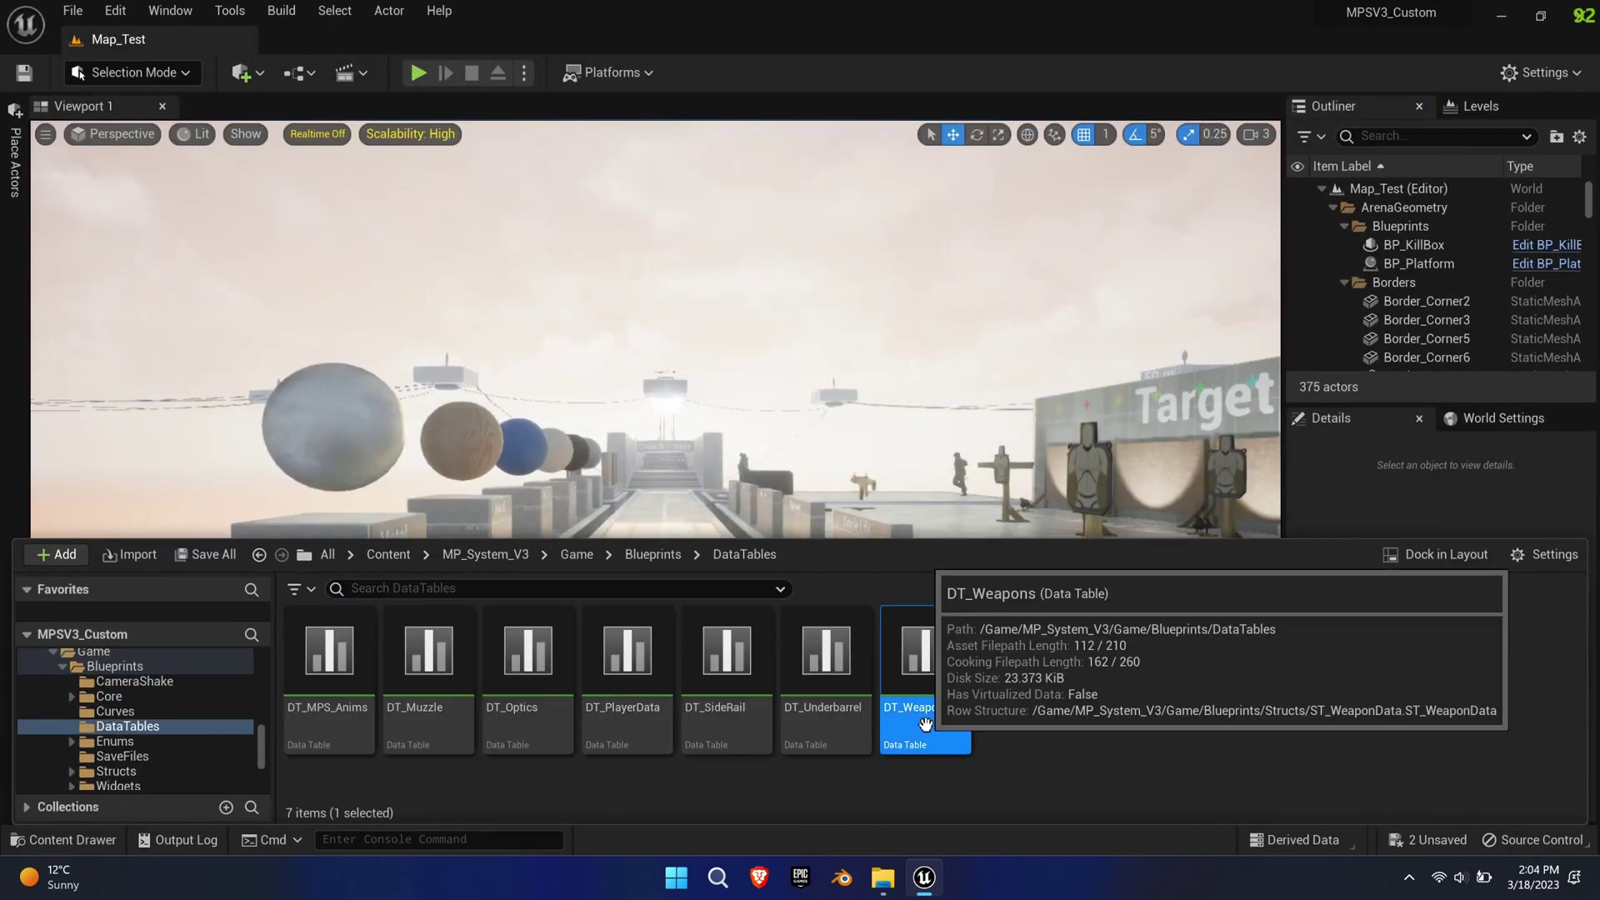
double_click(925, 666)
Duplicate the Knife row in DT_Weapons as Bat and set its mesh to SK_Bat.
right_click(77, 268)
left_click(157, 389)
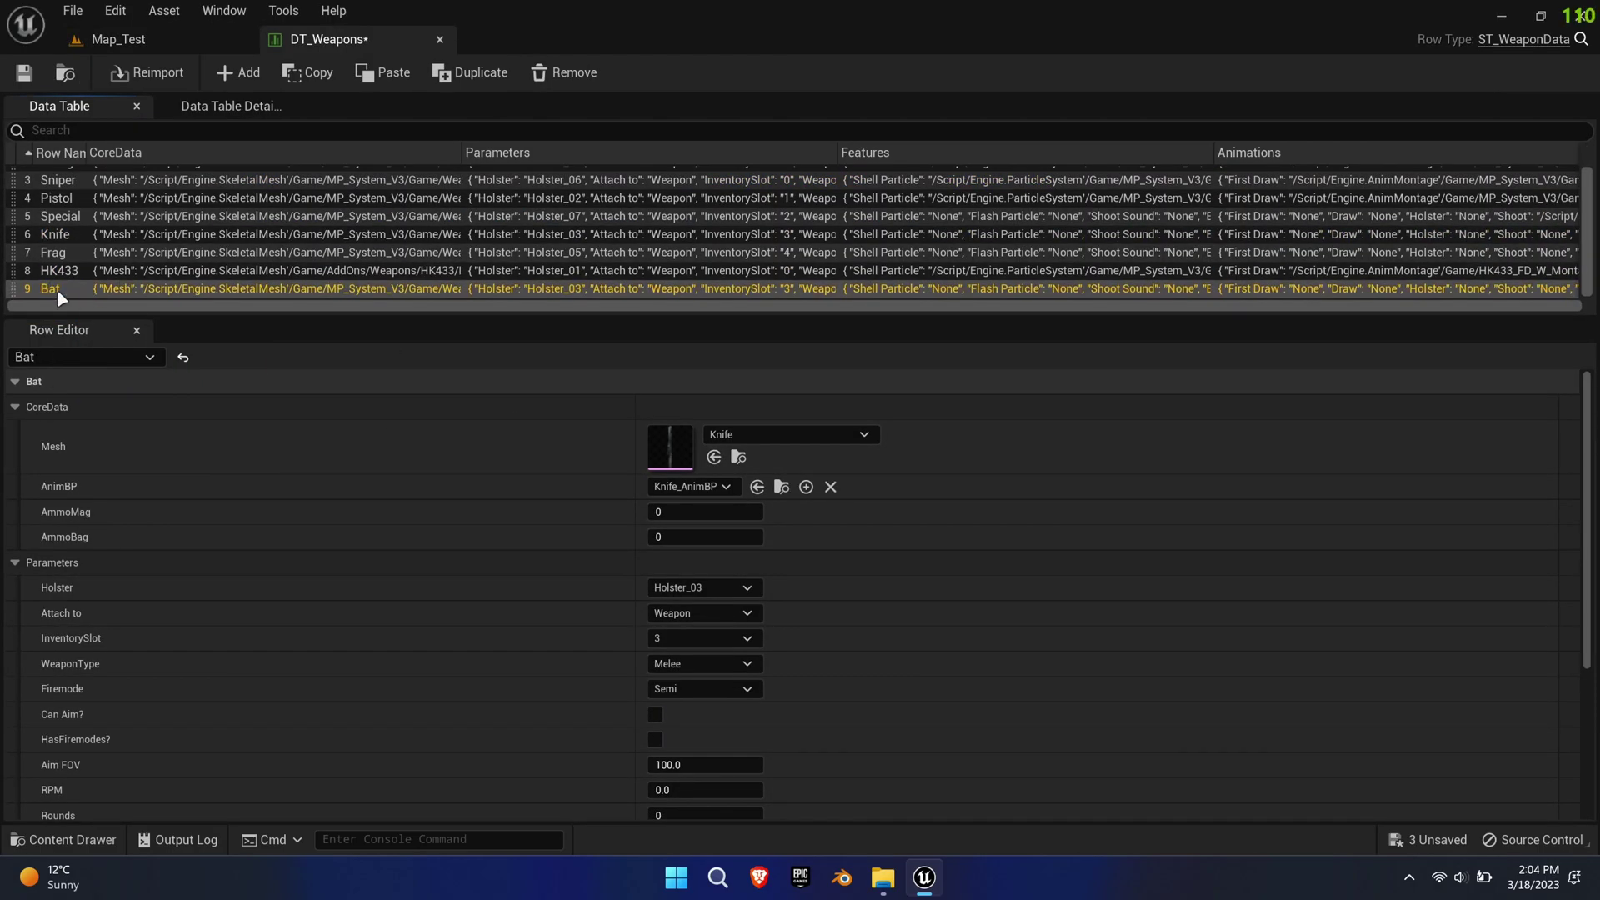
left_click(784, 434)
type("bat")
left_click(783, 198)
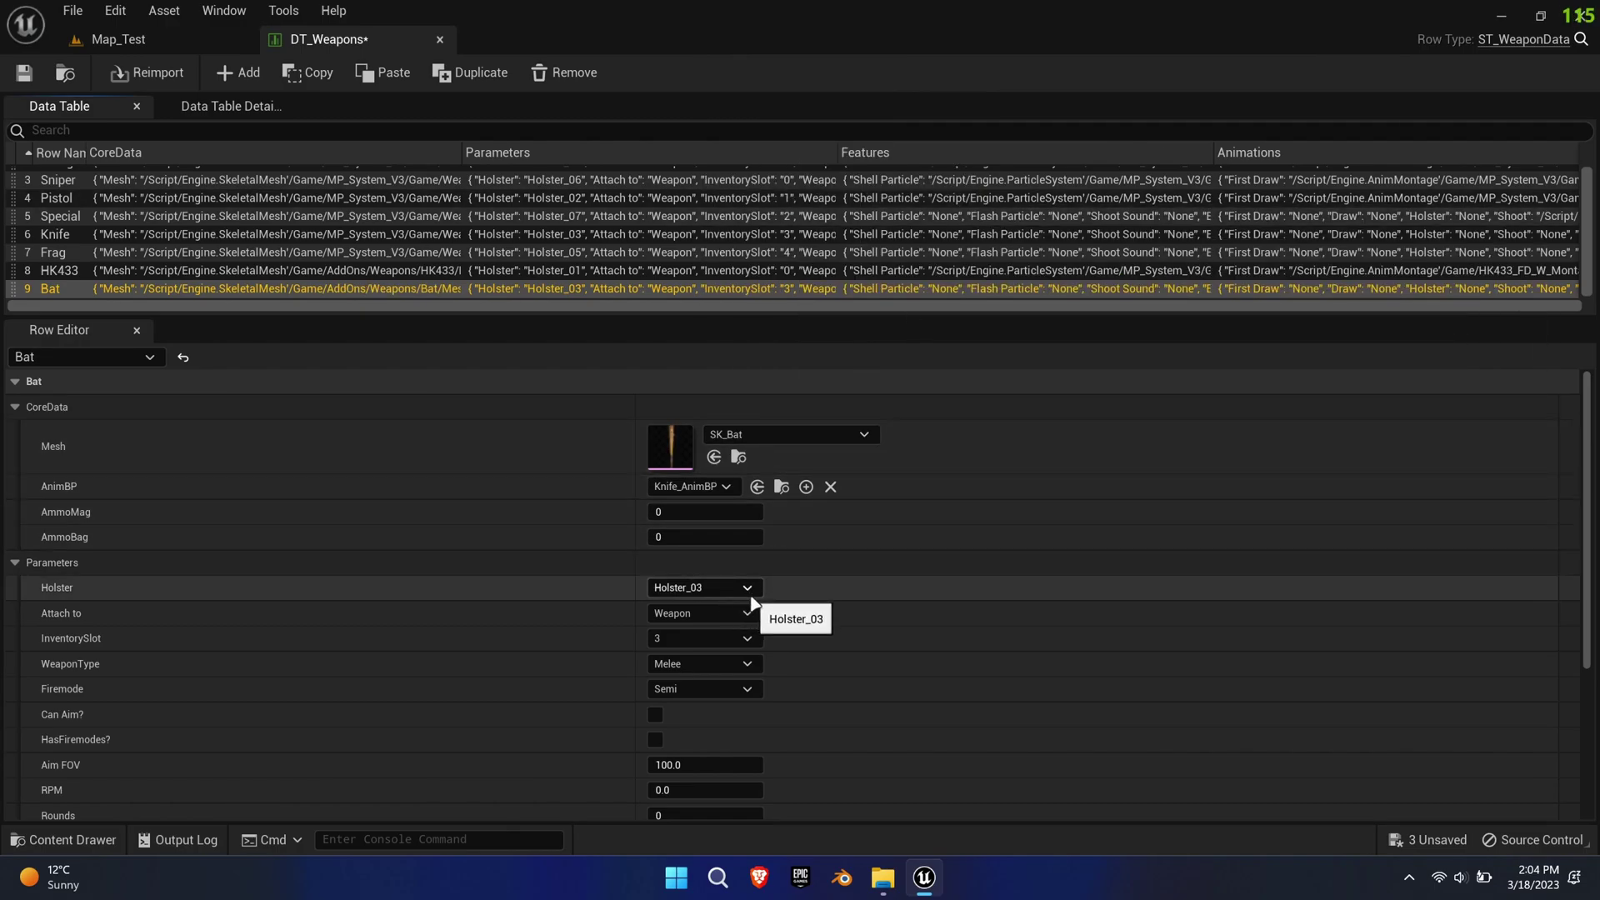
Set the Bat row's holster to Holster_05 and review its remaining parameters.
scroll(763, 583, "down", 1)
left_click(742, 527)
left_click(708, 616)
scroll(842, 709, "down", 2)
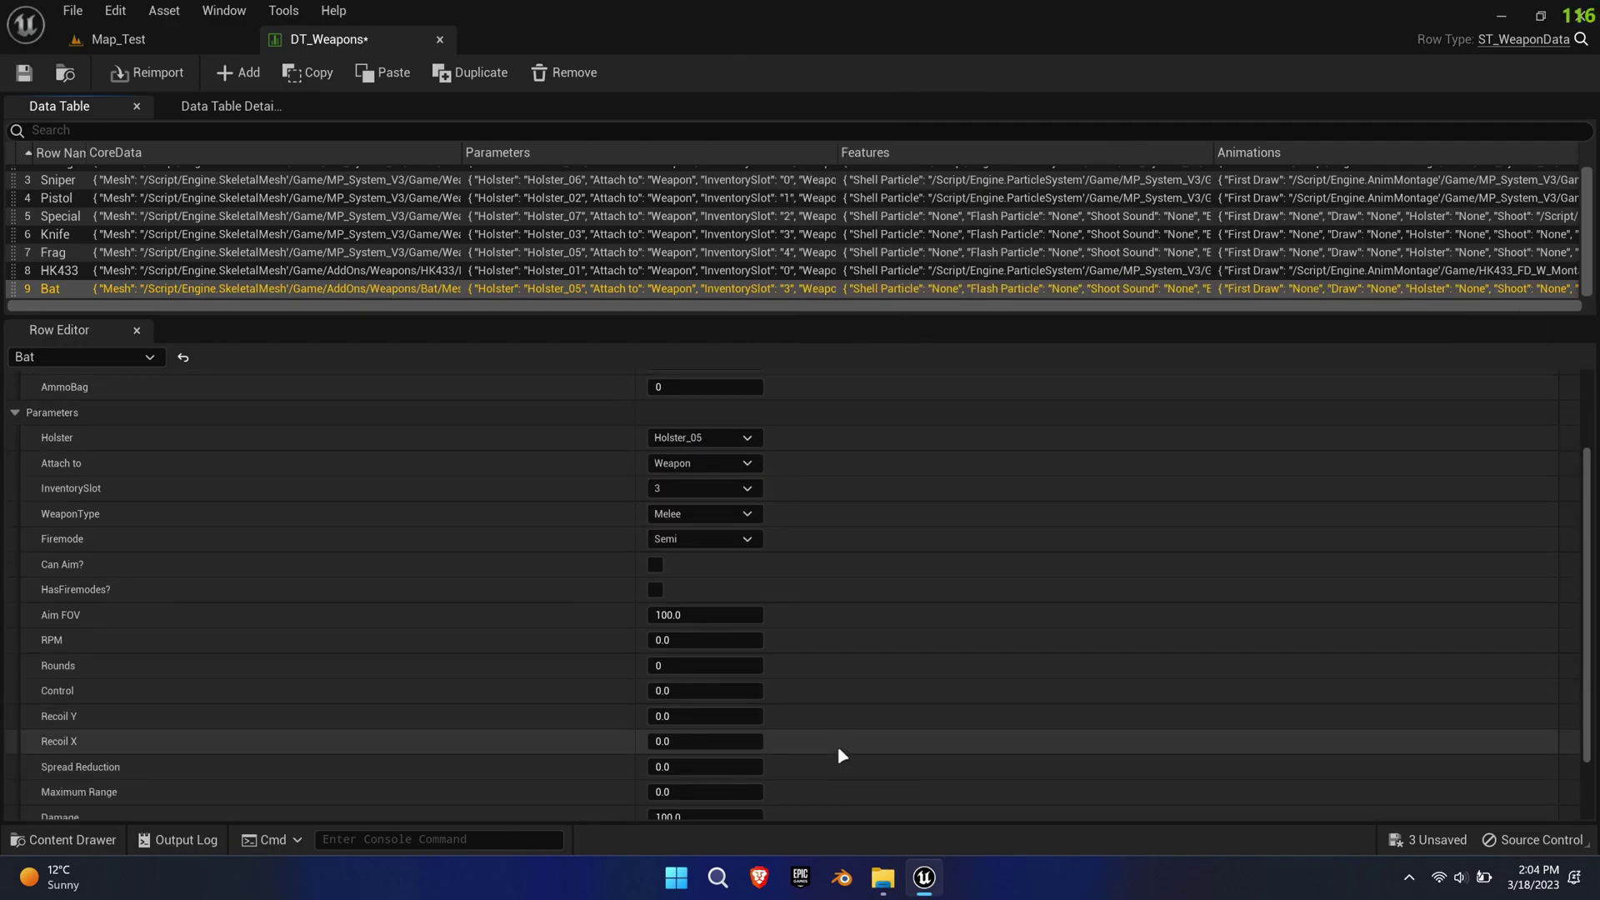
scroll(634, 742, "down", 2)
scroll(621, 723, "up", 5)
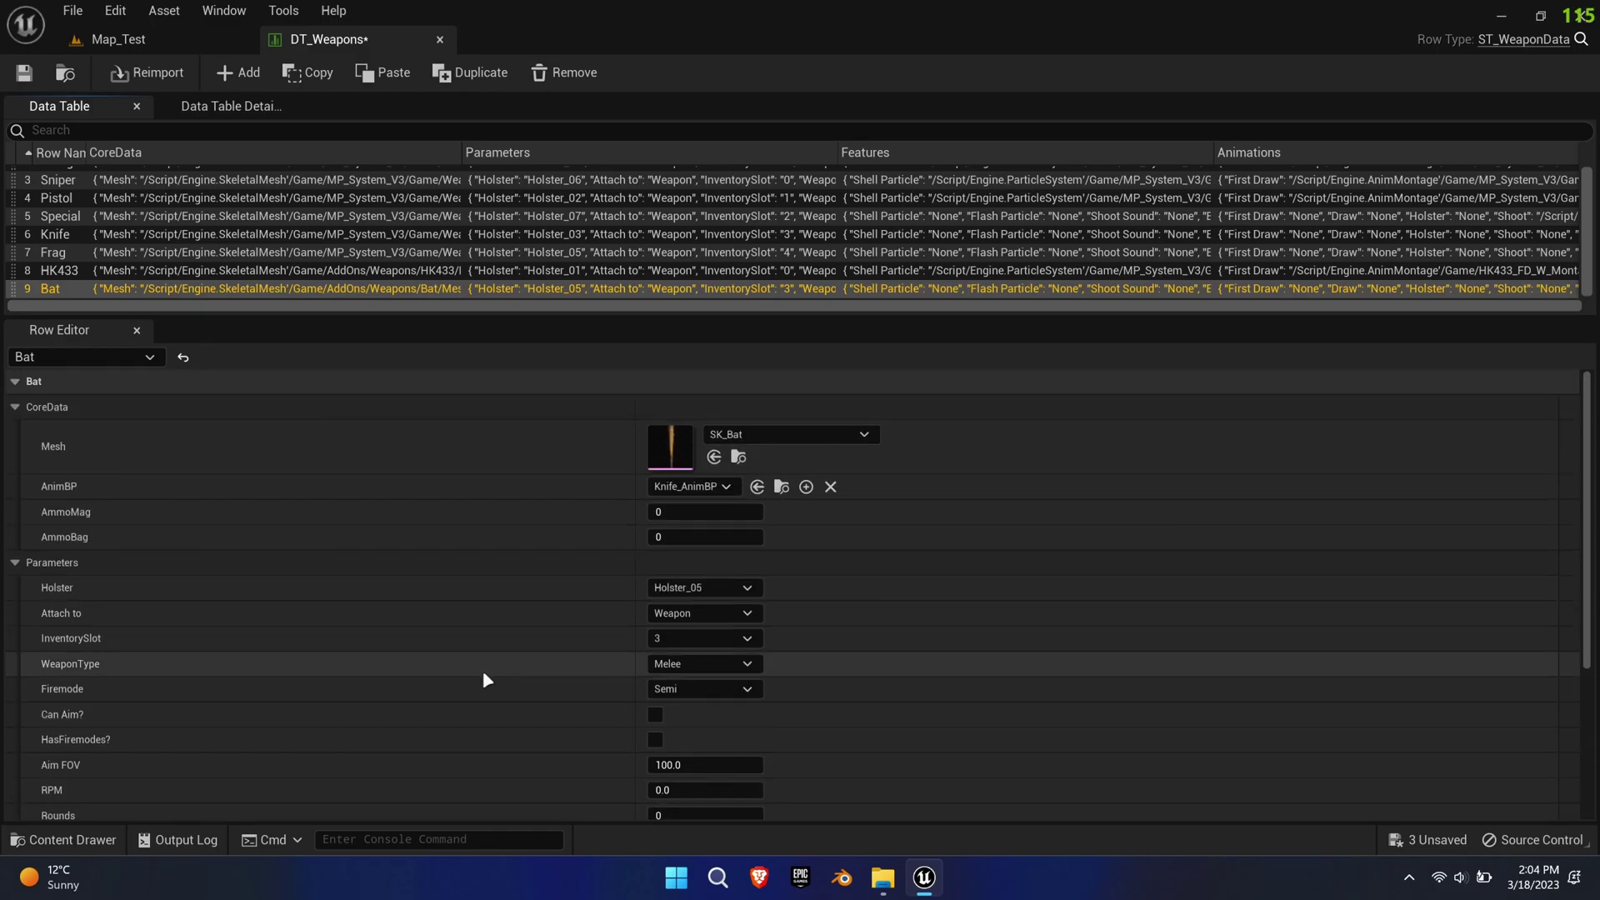
Open the DT_MPS_Anims data table and duplicate its Knife row as Bat.
key("ctrl+space")
left_click(324, 742)
double_click(324, 742)
left_click(92, 266)
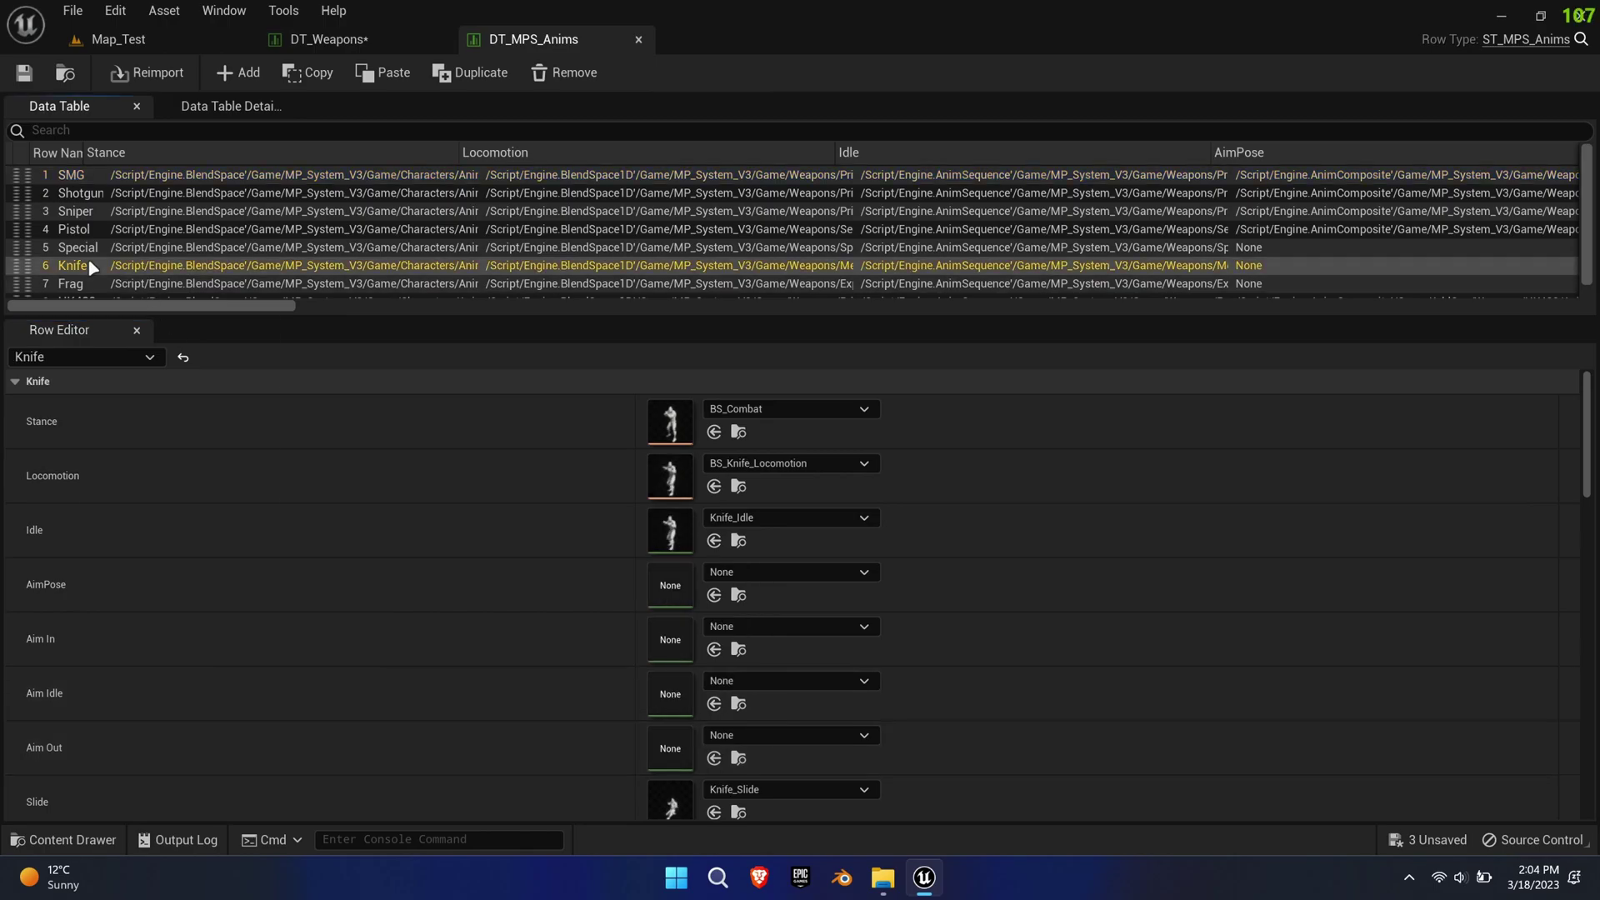
right_click(92, 267)
left_click(133, 328)
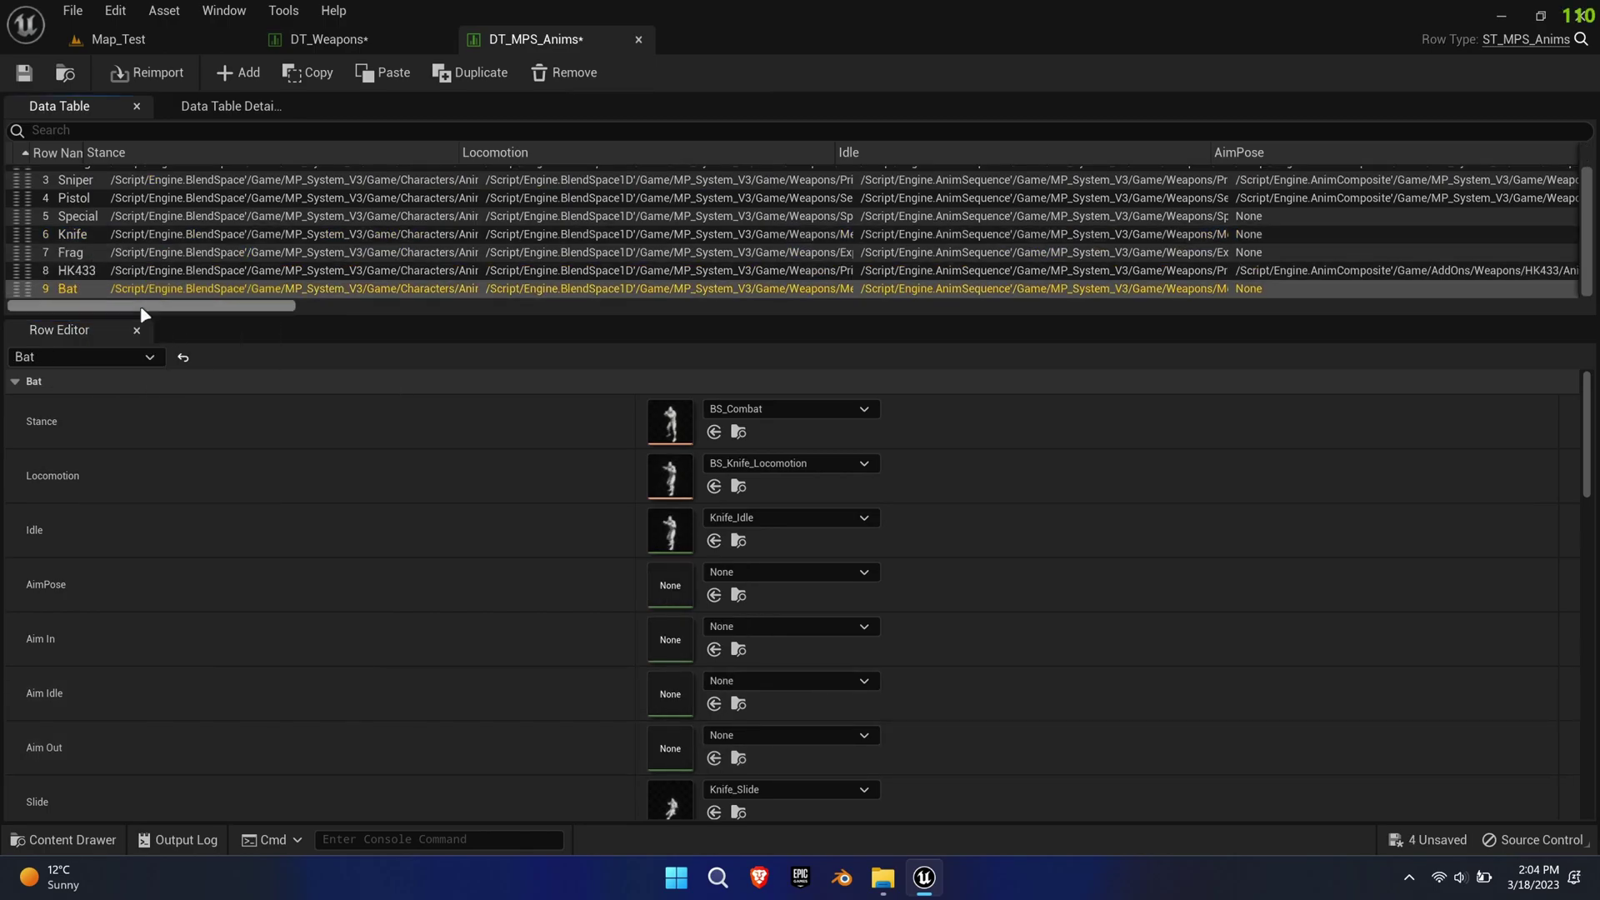
Set the Bat row's Locomotion to BS_Bat_Locomotion and its Idle to Bat_Idle.
left_click(807, 464)
type("bat")
left_click(1004, 621)
left_click(758, 517)
type("bat i")
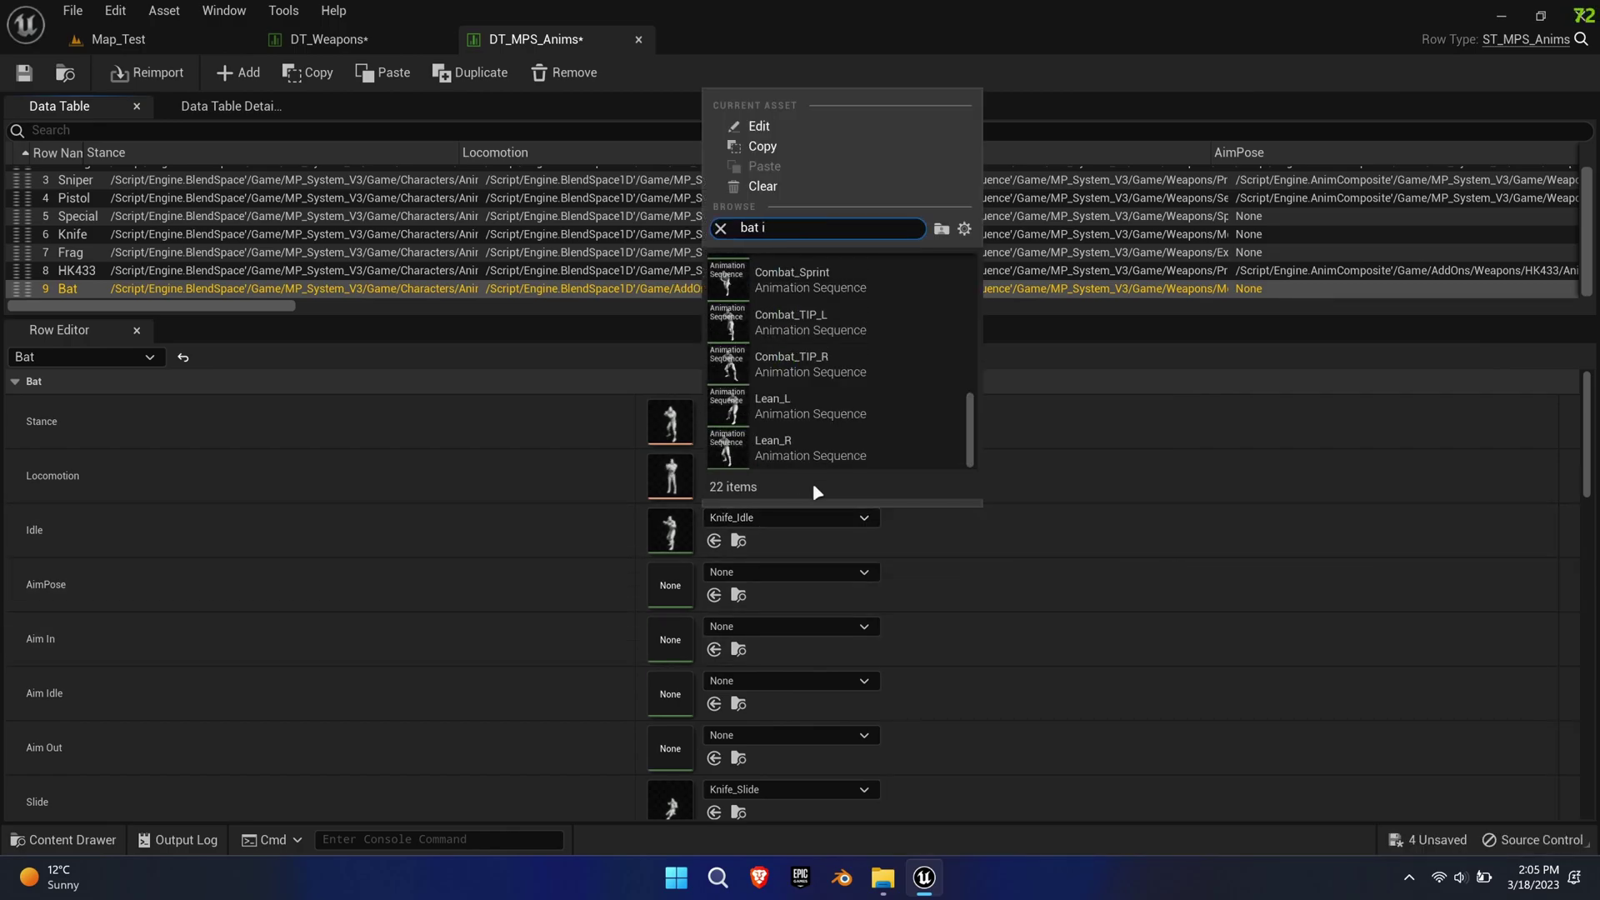
left_click(819, 318)
Set the Bat row's Blocked and Grip Blocked animations to Bat_Blocked and its Left Hand Grip to Bat_Idle.
scroll(911, 637, "down", 5)
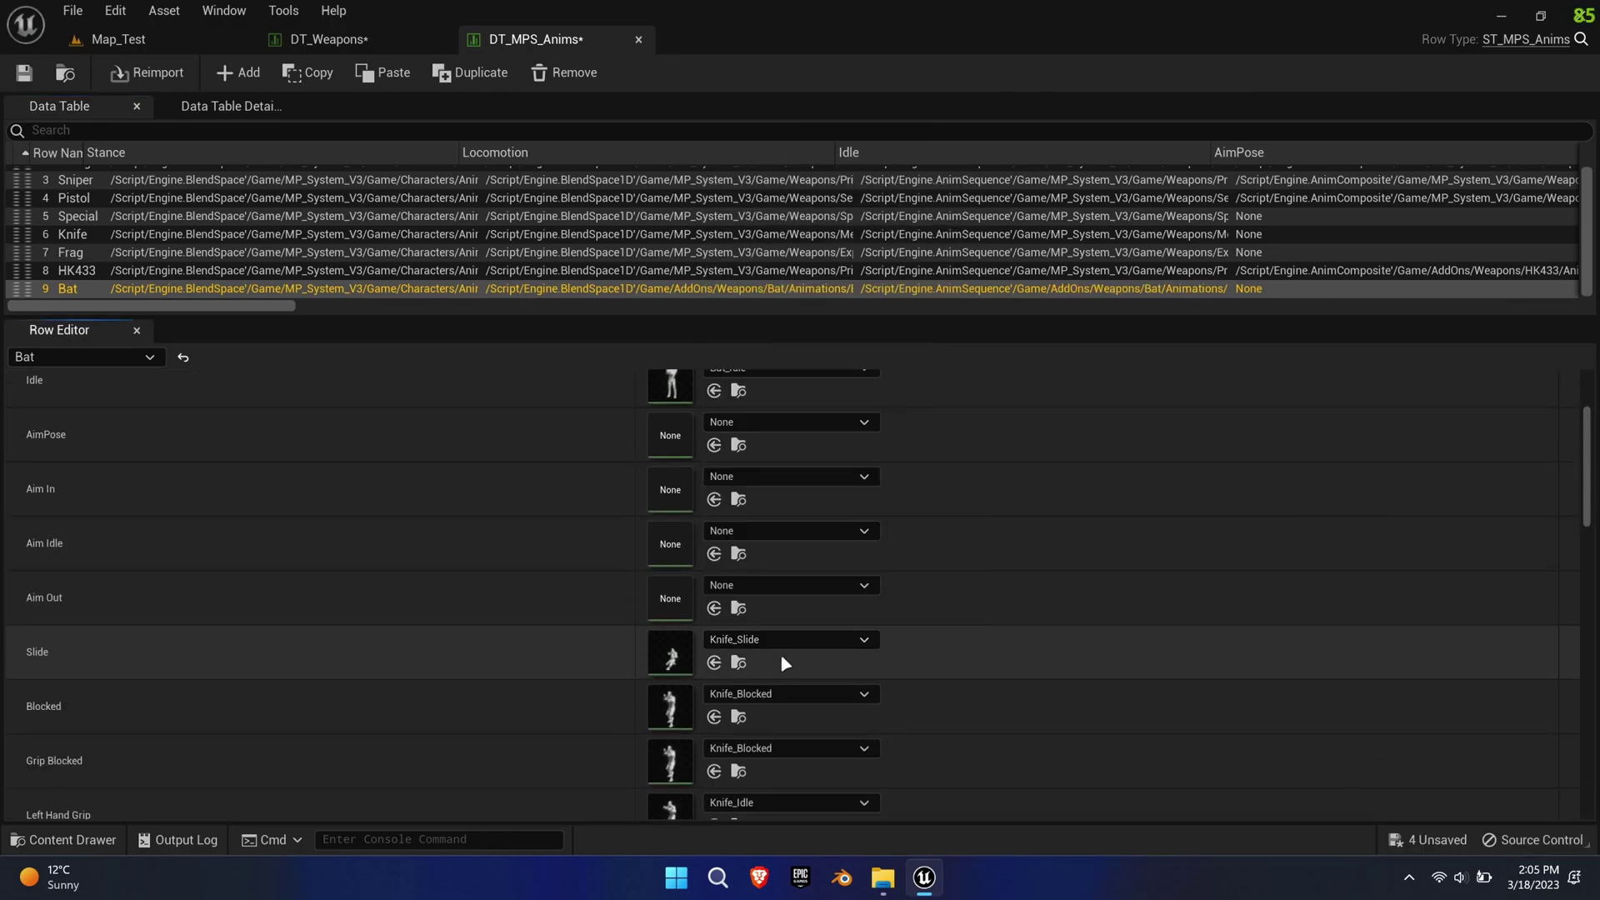
left_click(783, 694)
type("bat blo")
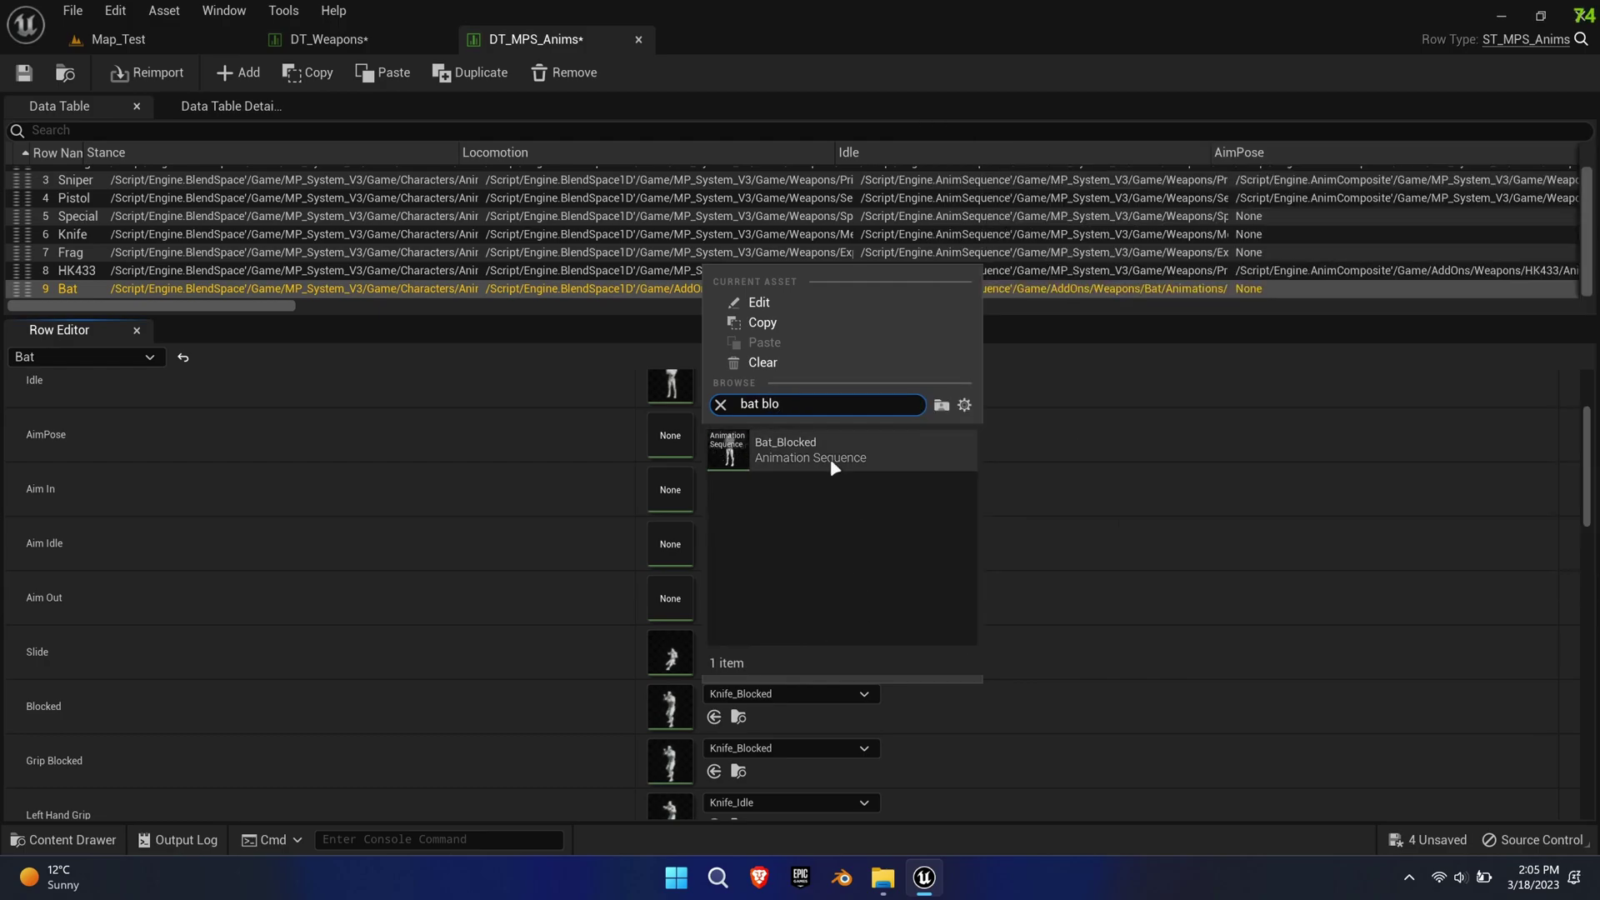
left_click(829, 455)
scroll(989, 696, "down", 3)
left_click(799, 631)
type("bat blo")
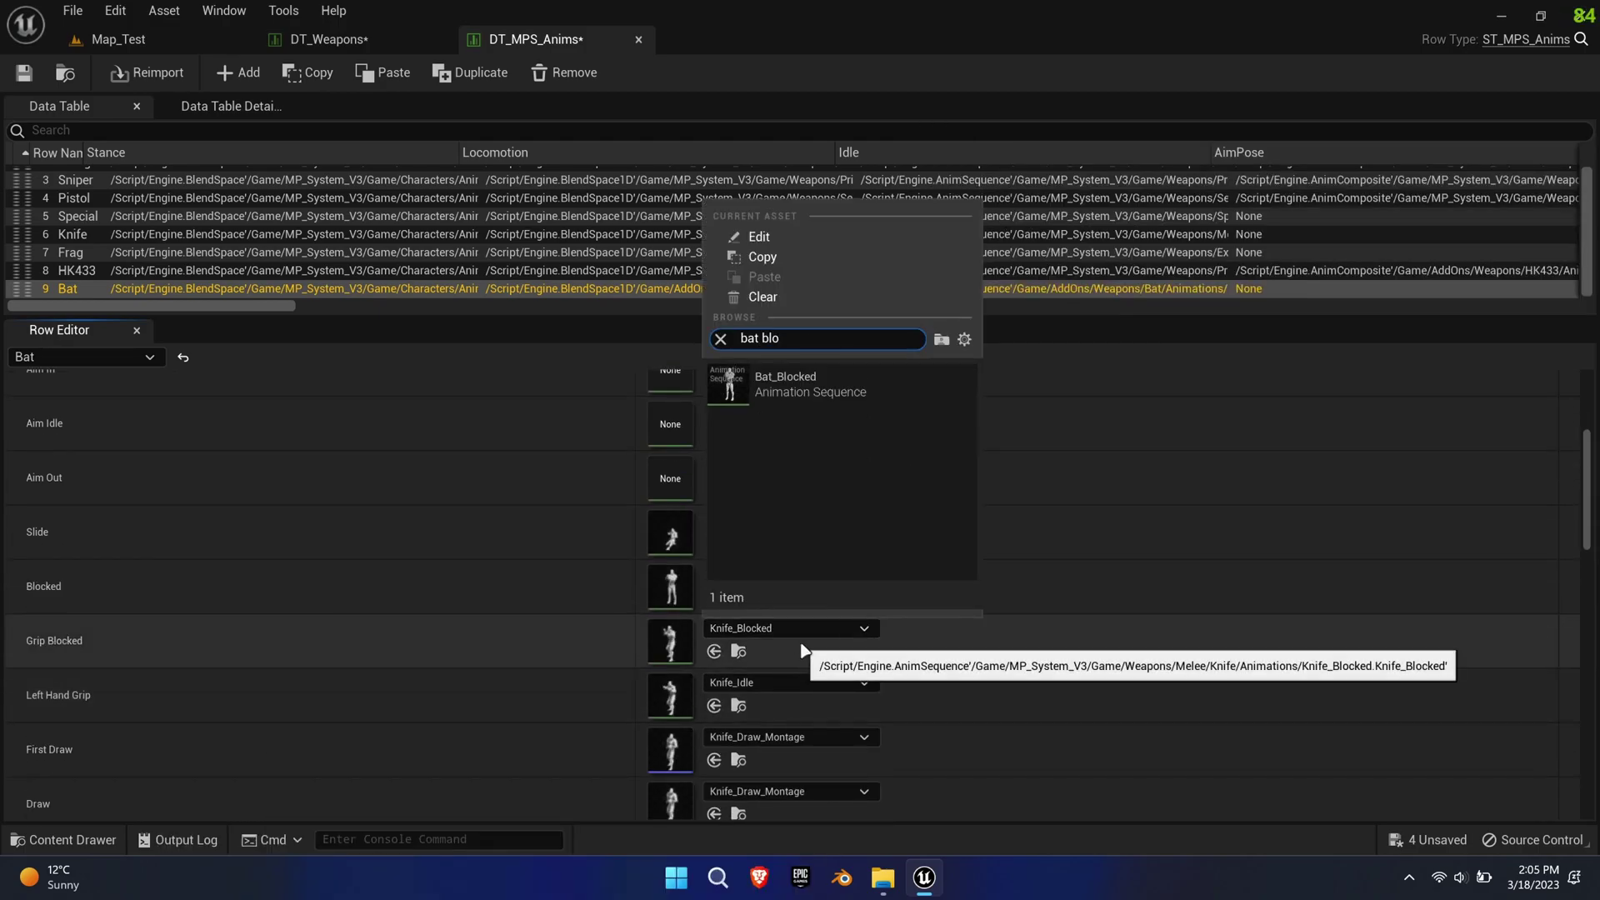
key("Return")
left_click(788, 684)
type("bat idl")
left_click(838, 482)
Assign Bat_Draw_Montage to both First Draw and Draw in the Bat row.
left_click(777, 738)
type("b")
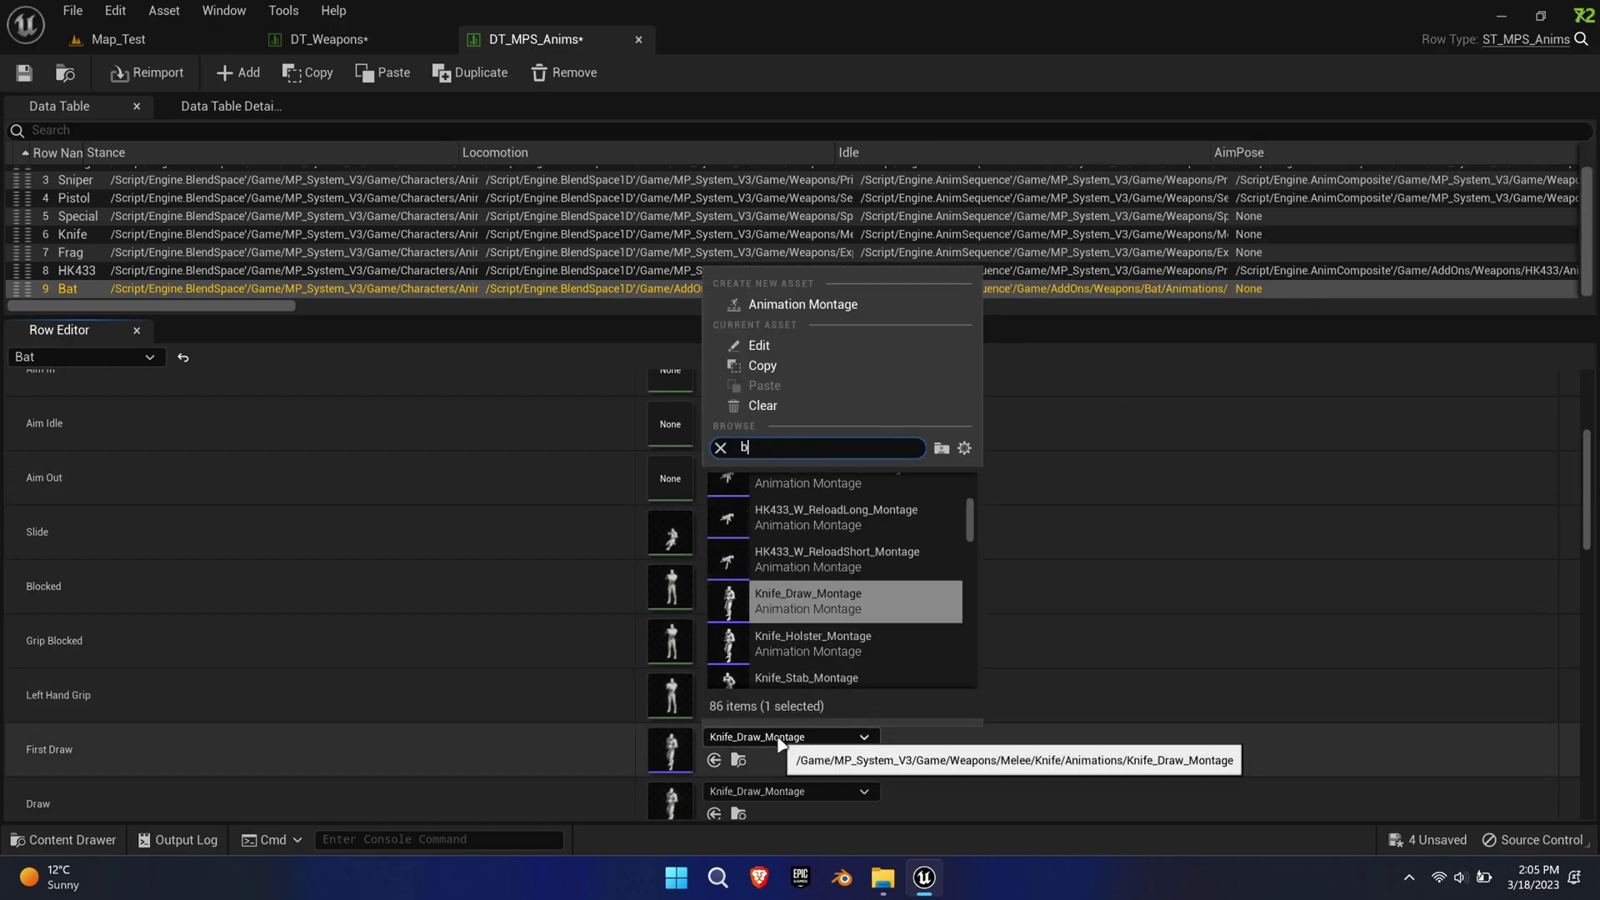
type("at dr")
key("Return")
left_click(780, 792)
type("bat dr")
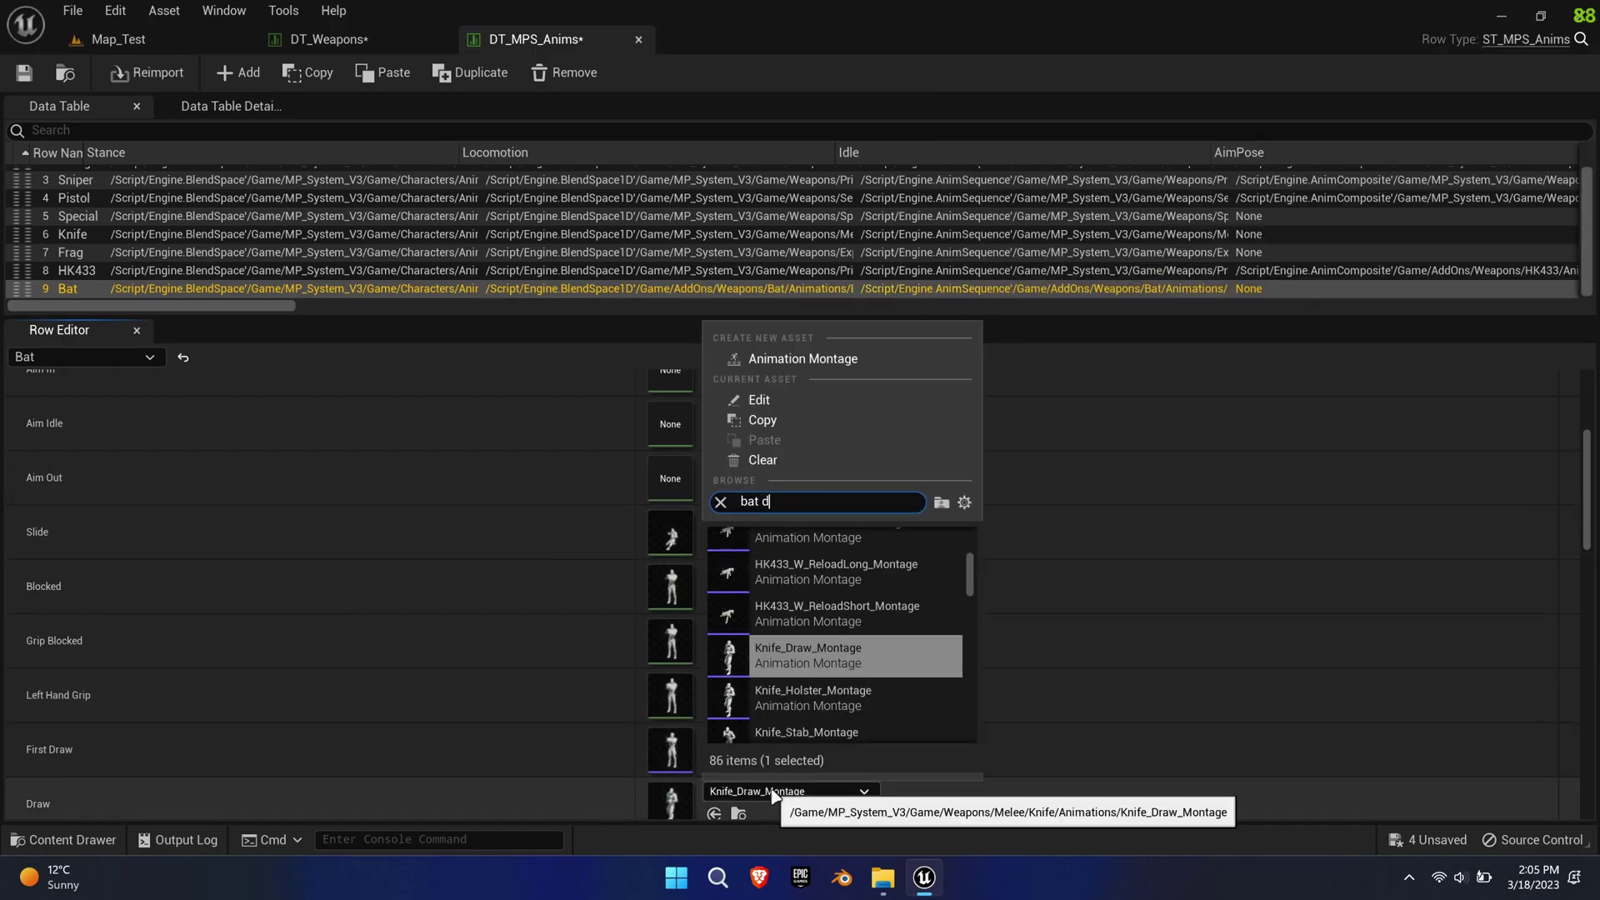
key("Return")
Assign Bat_Holster_Montage to Holster and Bat_Attack_Montage to Melee in the Bat row.
scroll(842, 667, "down", 3)
left_click(768, 606)
type("bat hol")
left_click(817, 355)
scroll(992, 682, "down", 3)
left_click(828, 721)
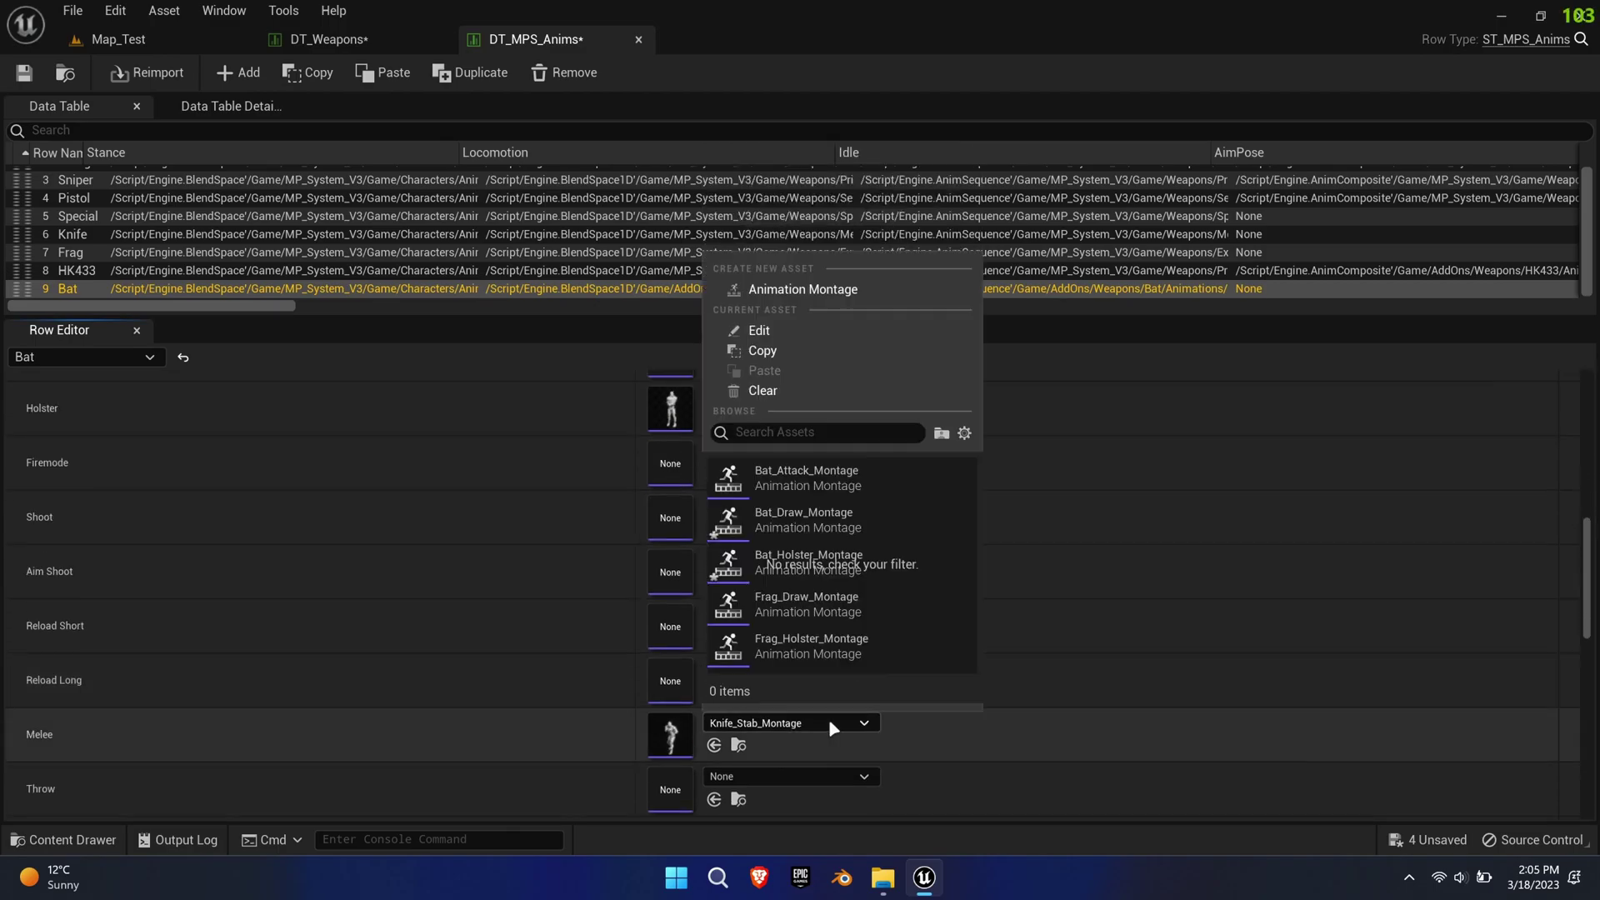
type("bat att")
key("Return")
scroll(957, 767, "down", 3)
scroll(868, 755, "up", 15)
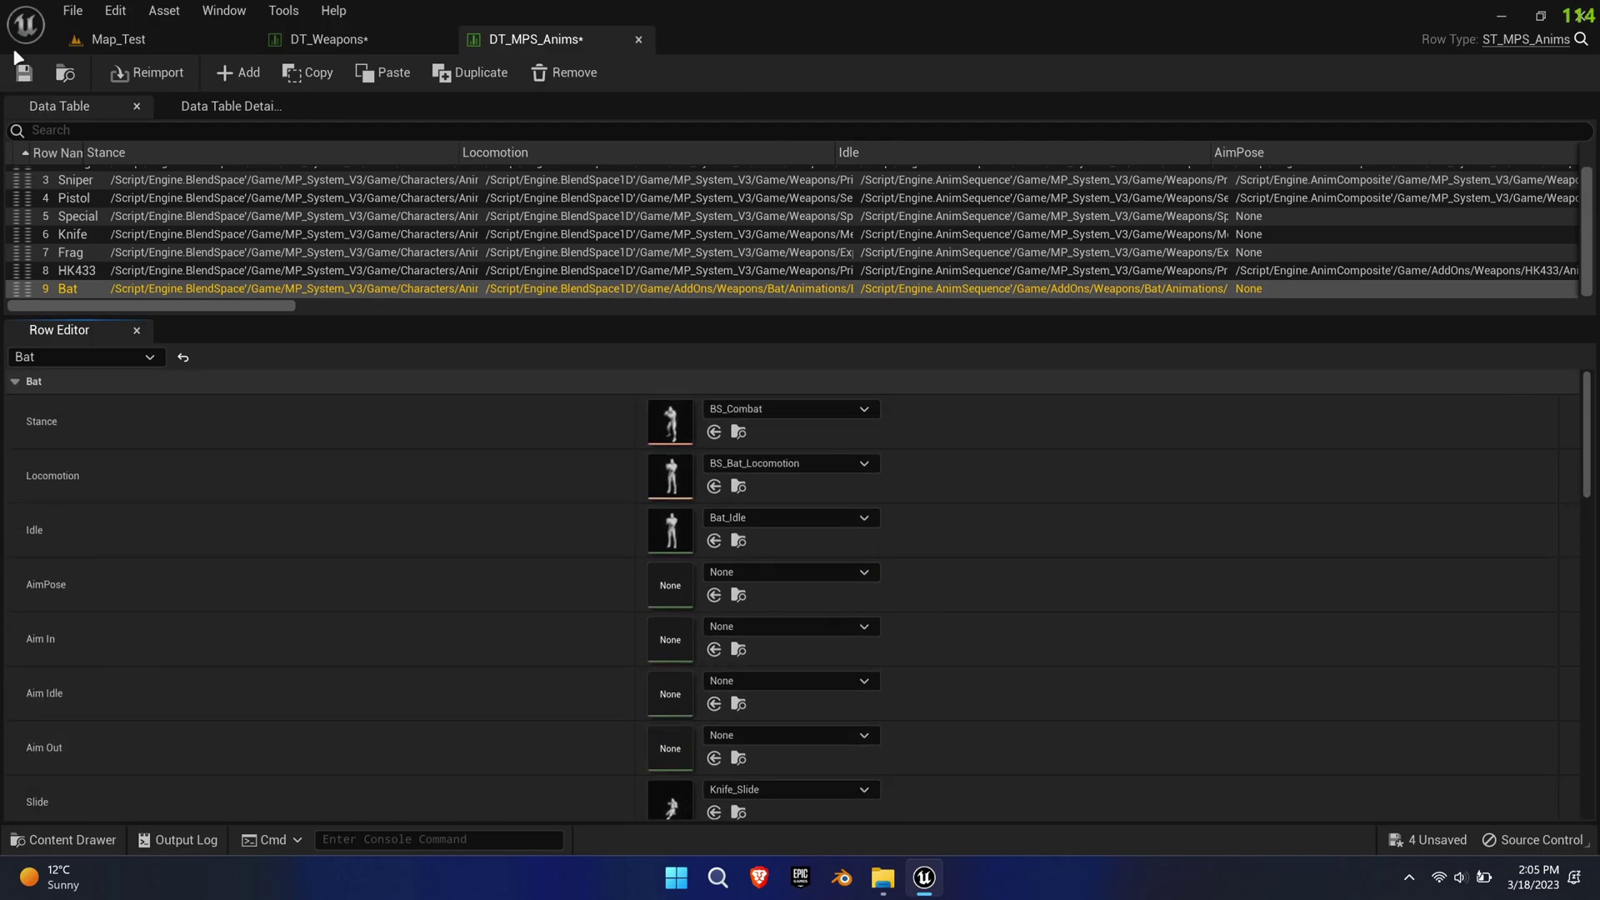
Save the DT_MPS_Anims and DT_Weapons data tables.
left_click(23, 72)
left_click(327, 39)
left_click(24, 73)
Return to Map_Test and open the graph of the W_Weapon_Layer widget from the Blueprints/Widgets folder.
left_click(119, 39)
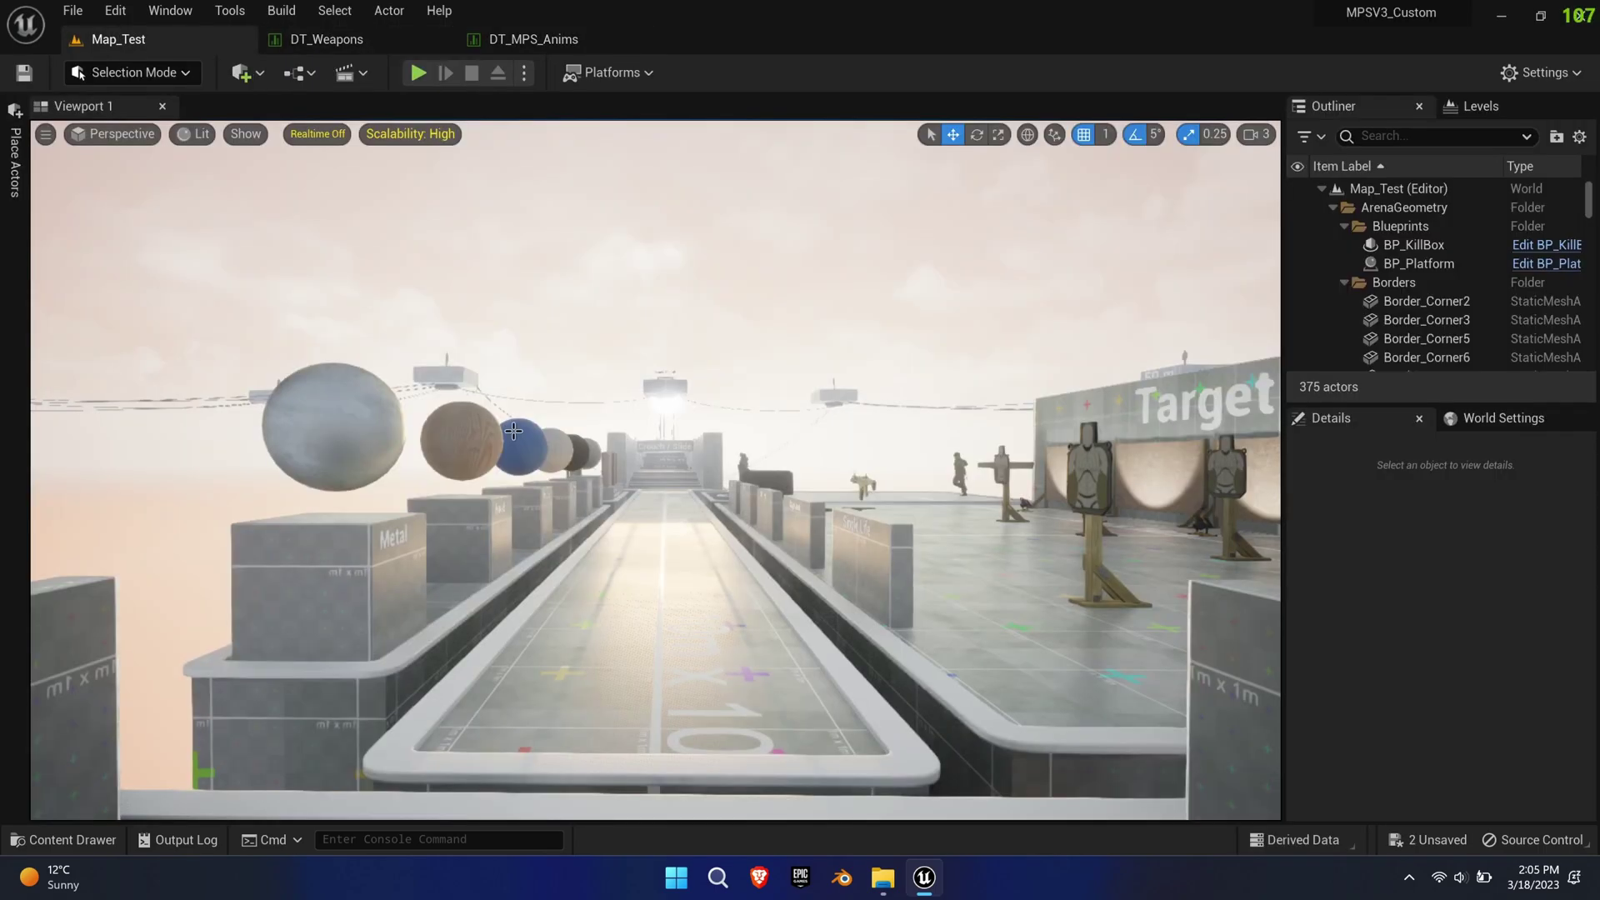
key("ctrl+space")
left_click(163, 786)
scroll(753, 736, "down", 5)
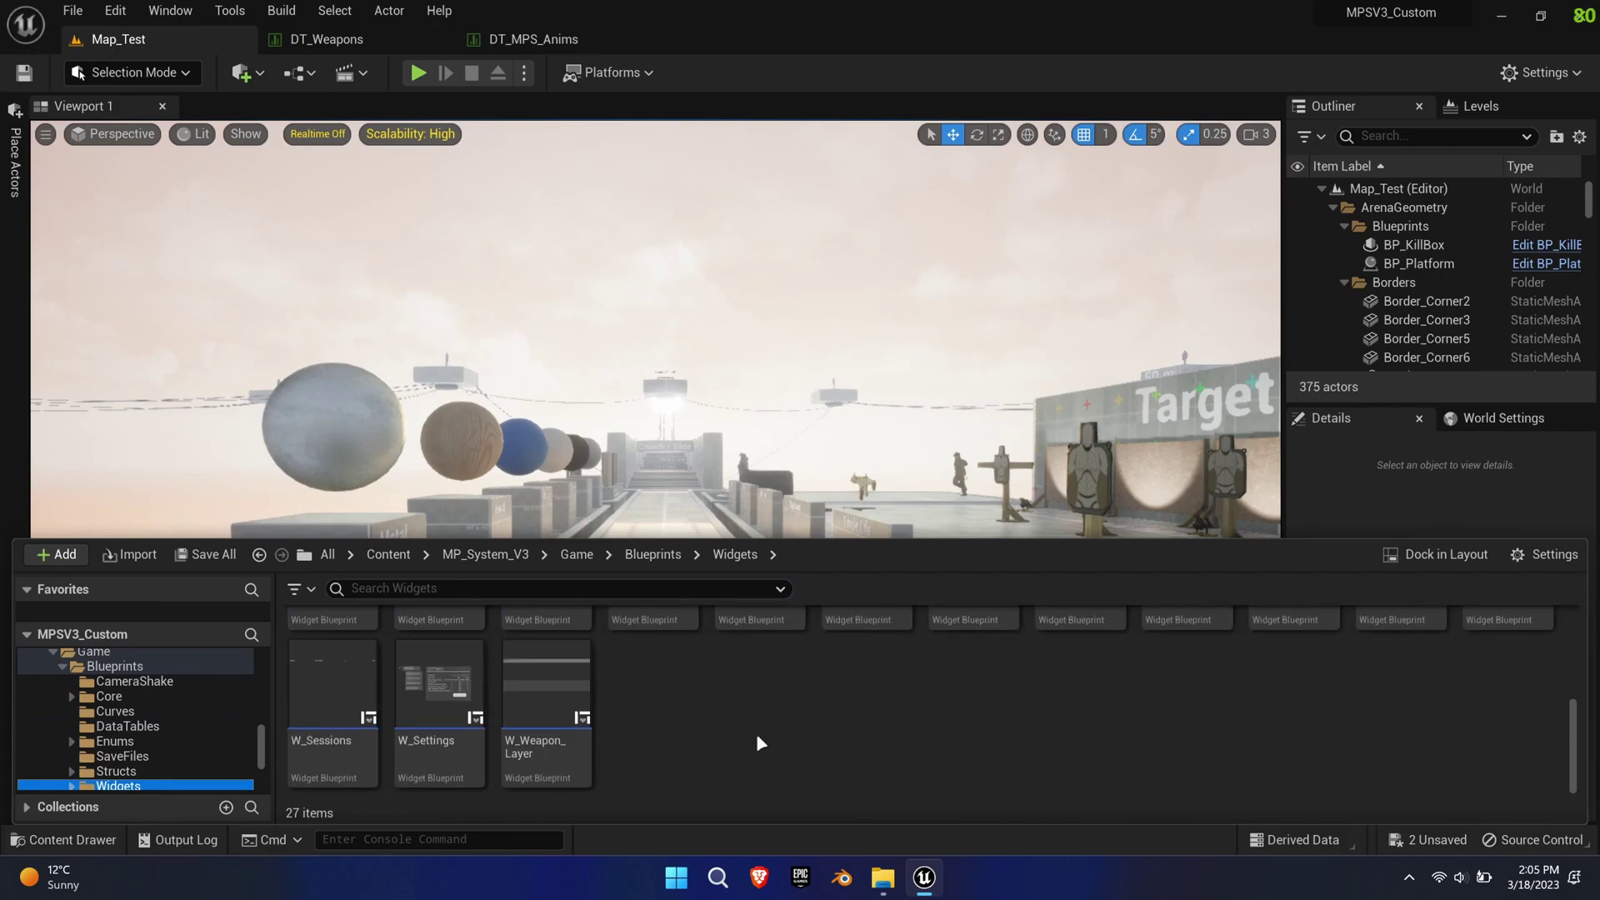
double_click(565, 756)
left_click(1544, 75)
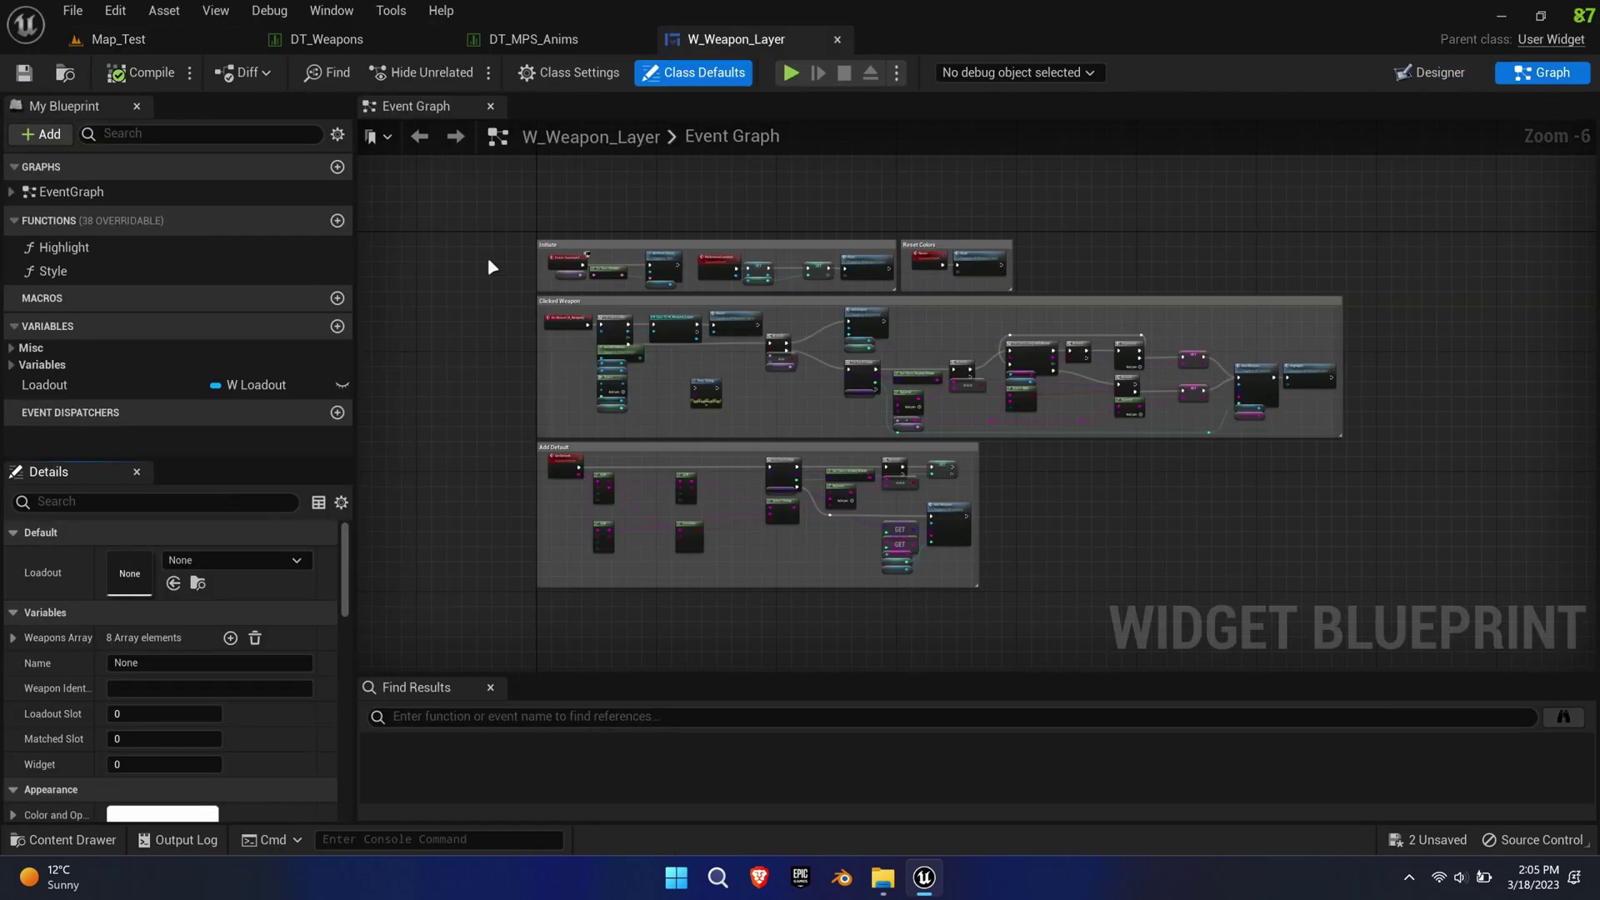
Add BP_Bat as a new element at index 8 of the WeaponsArray default value and close the widget.
scroll(38, 382, "down", 1)
left_click(75, 381)
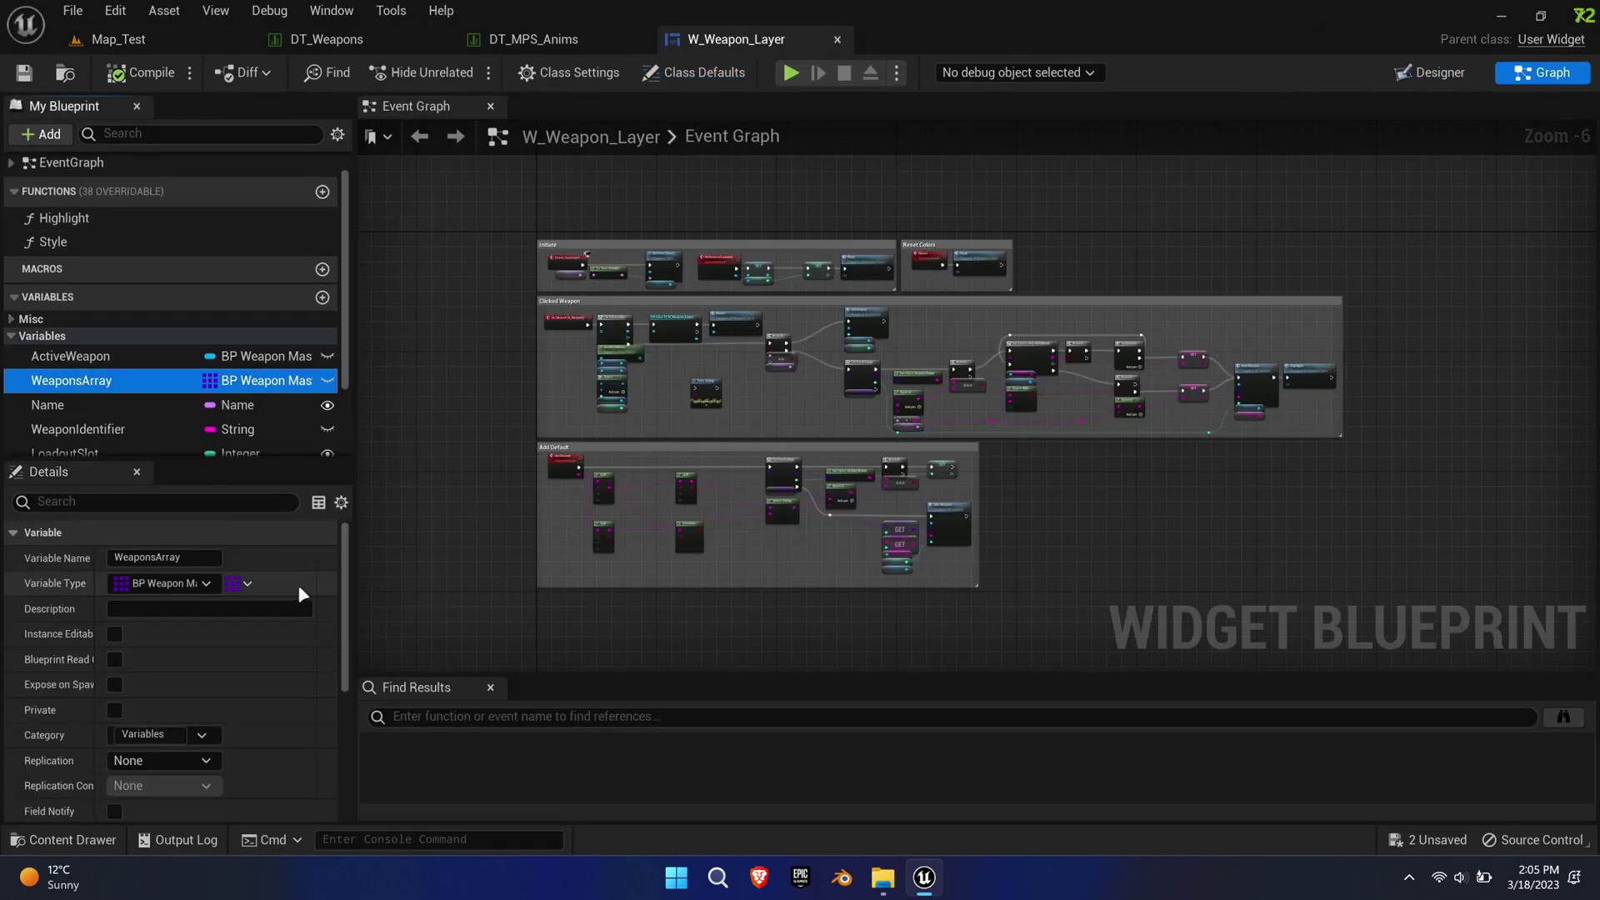
scroll(303, 594, "down", 6)
left_click(126, 809)
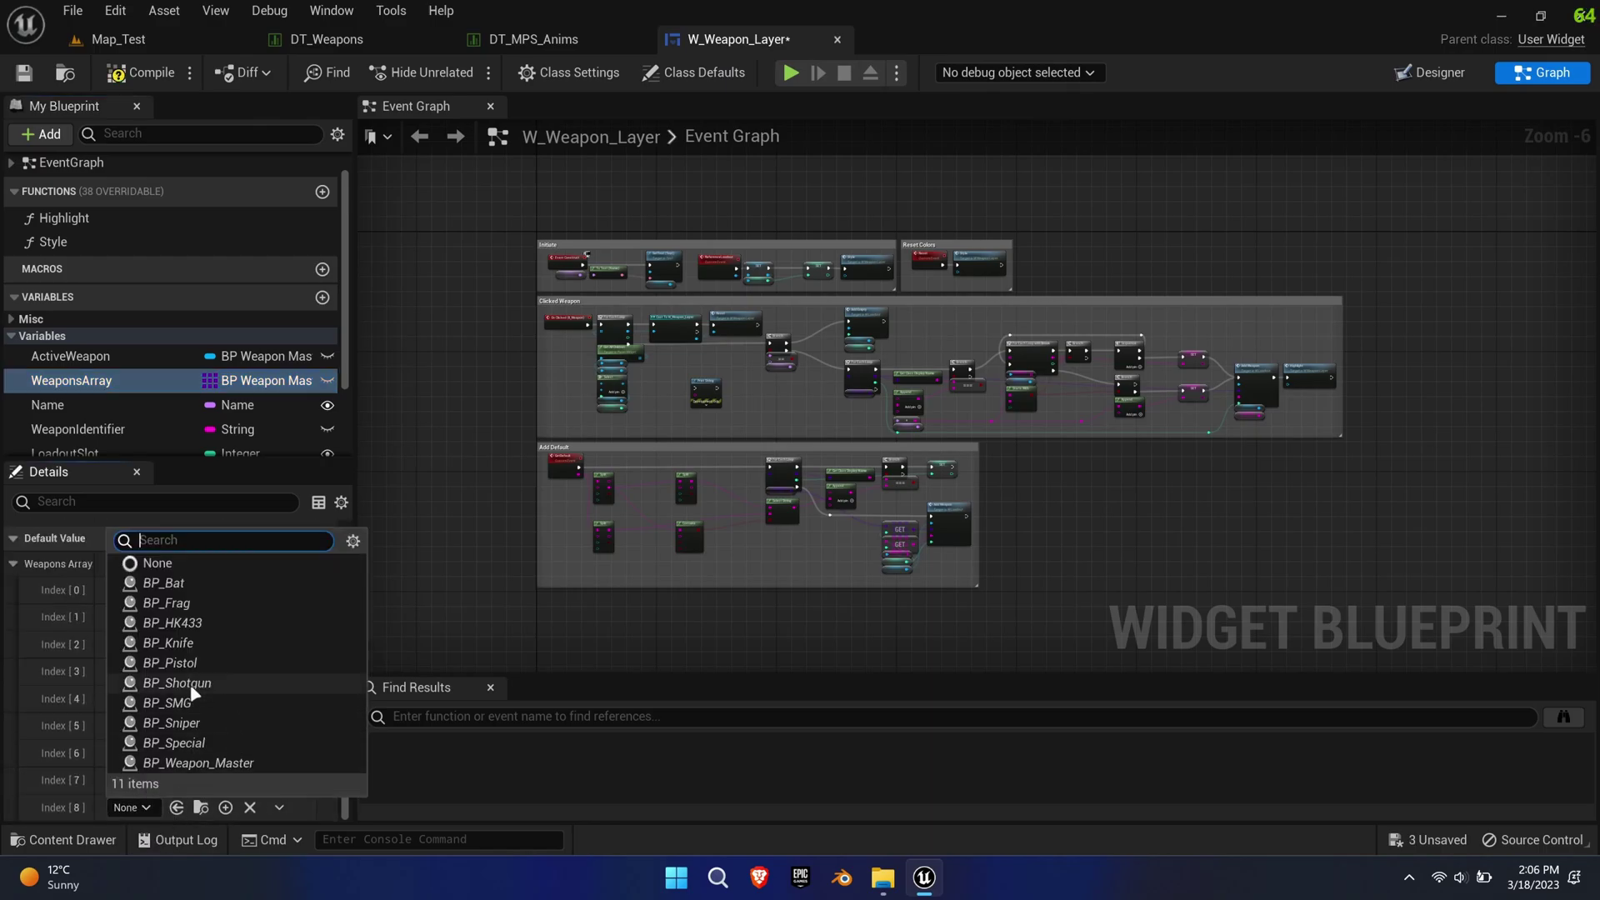
left_click(177, 585)
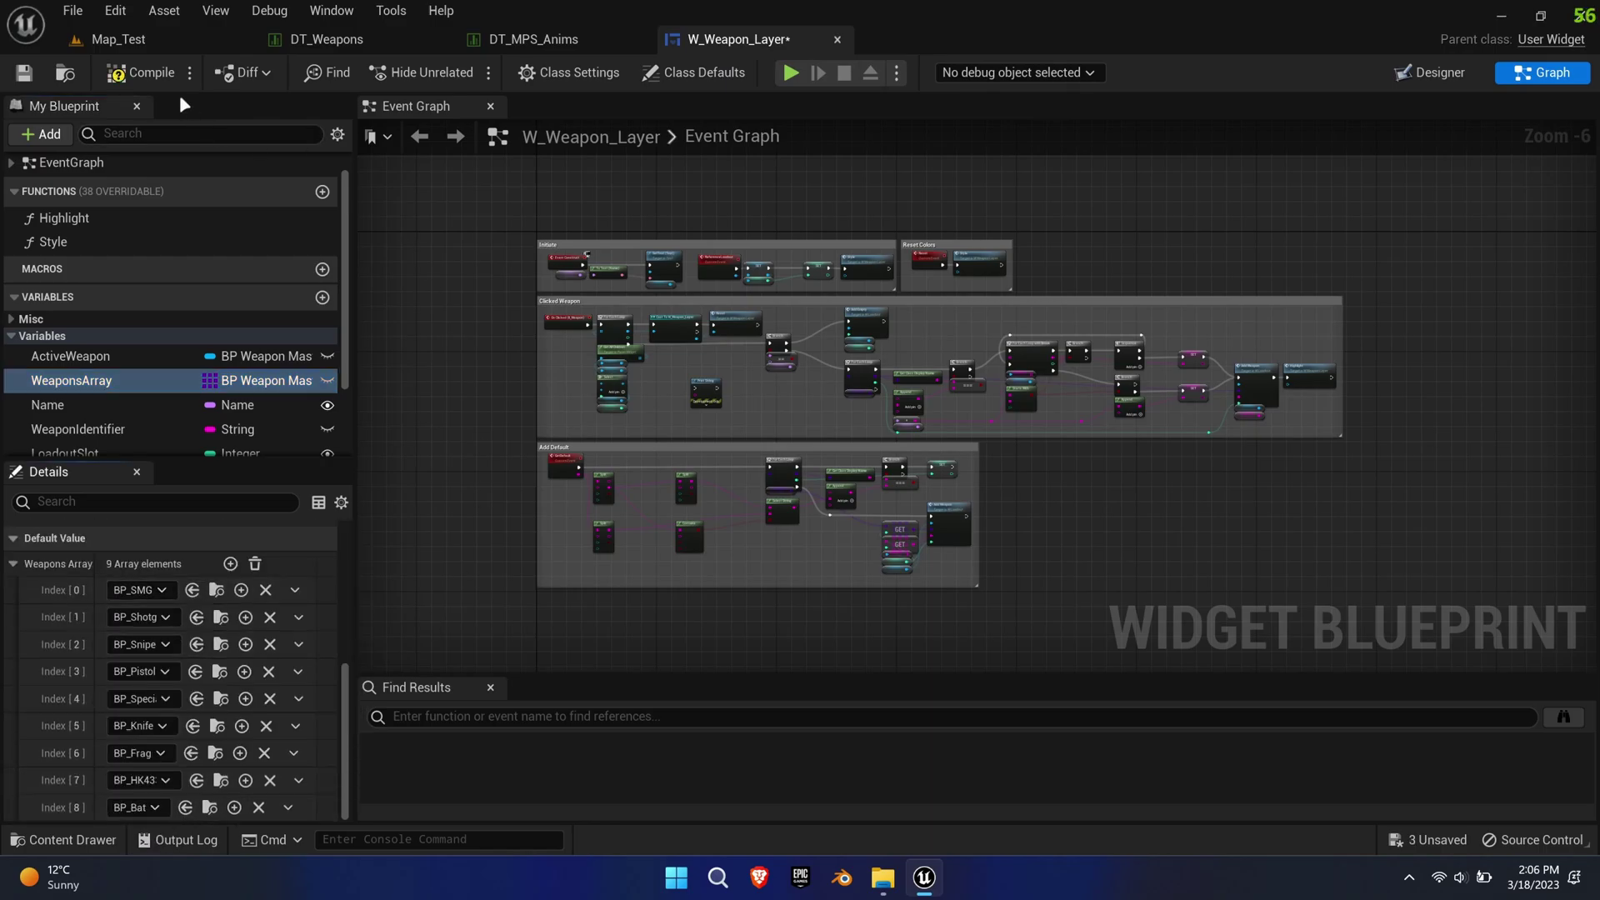
left_click(838, 40)
Play Map_Test, choose Bat as the melee weapon in the loadout and return to the game.
left_click(153, 41)
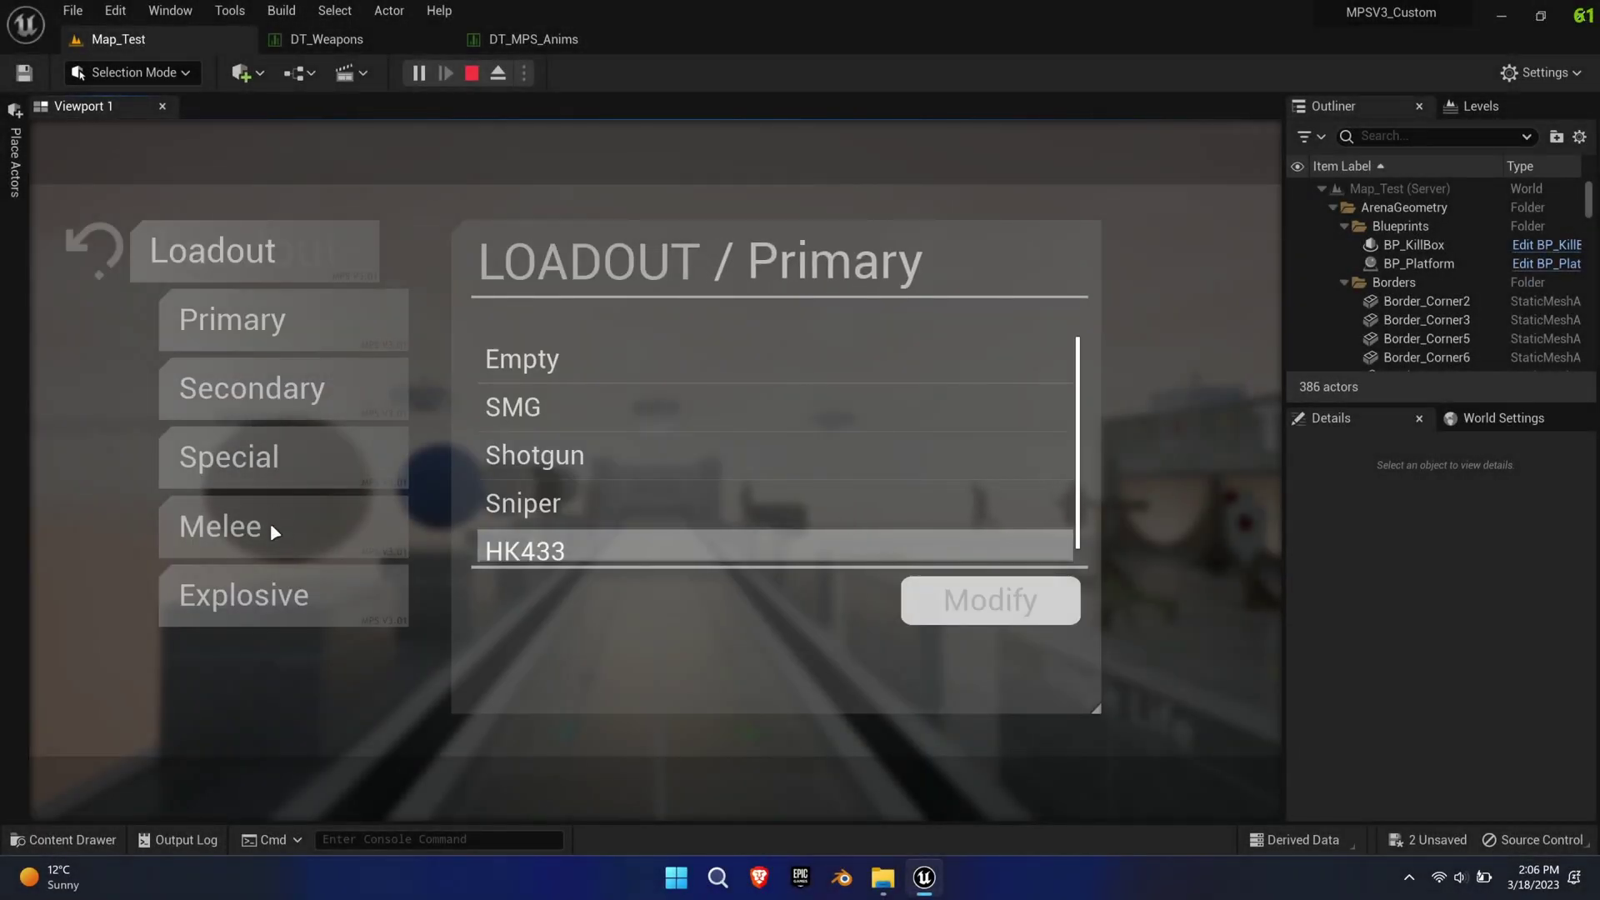
left_click(270, 523)
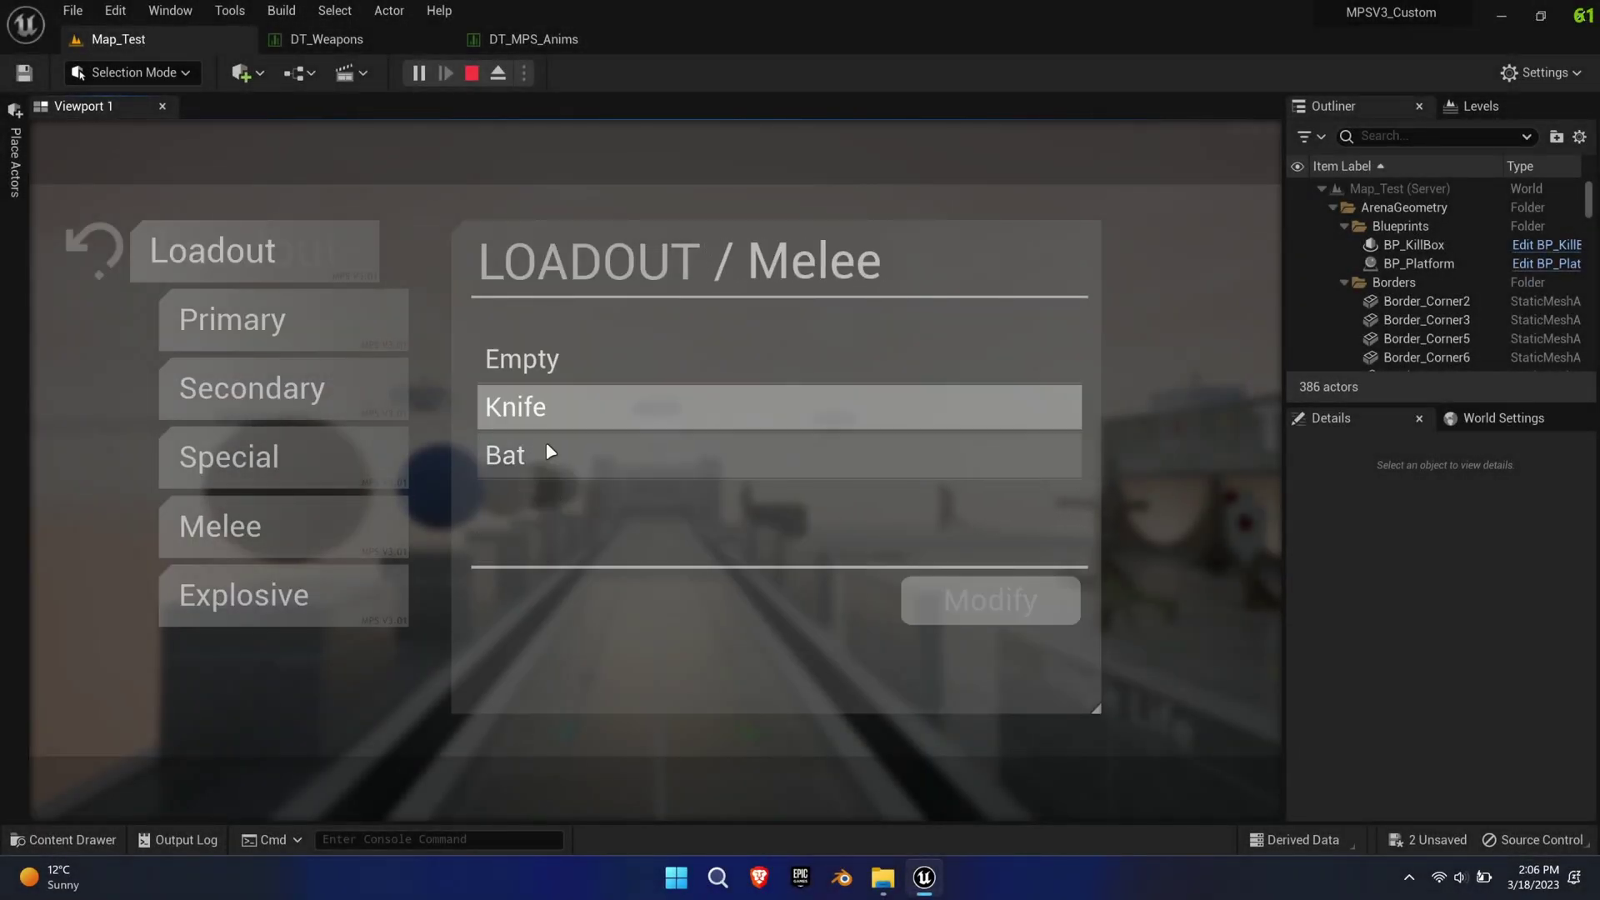
left_click(106, 247)
left_click(208, 250)
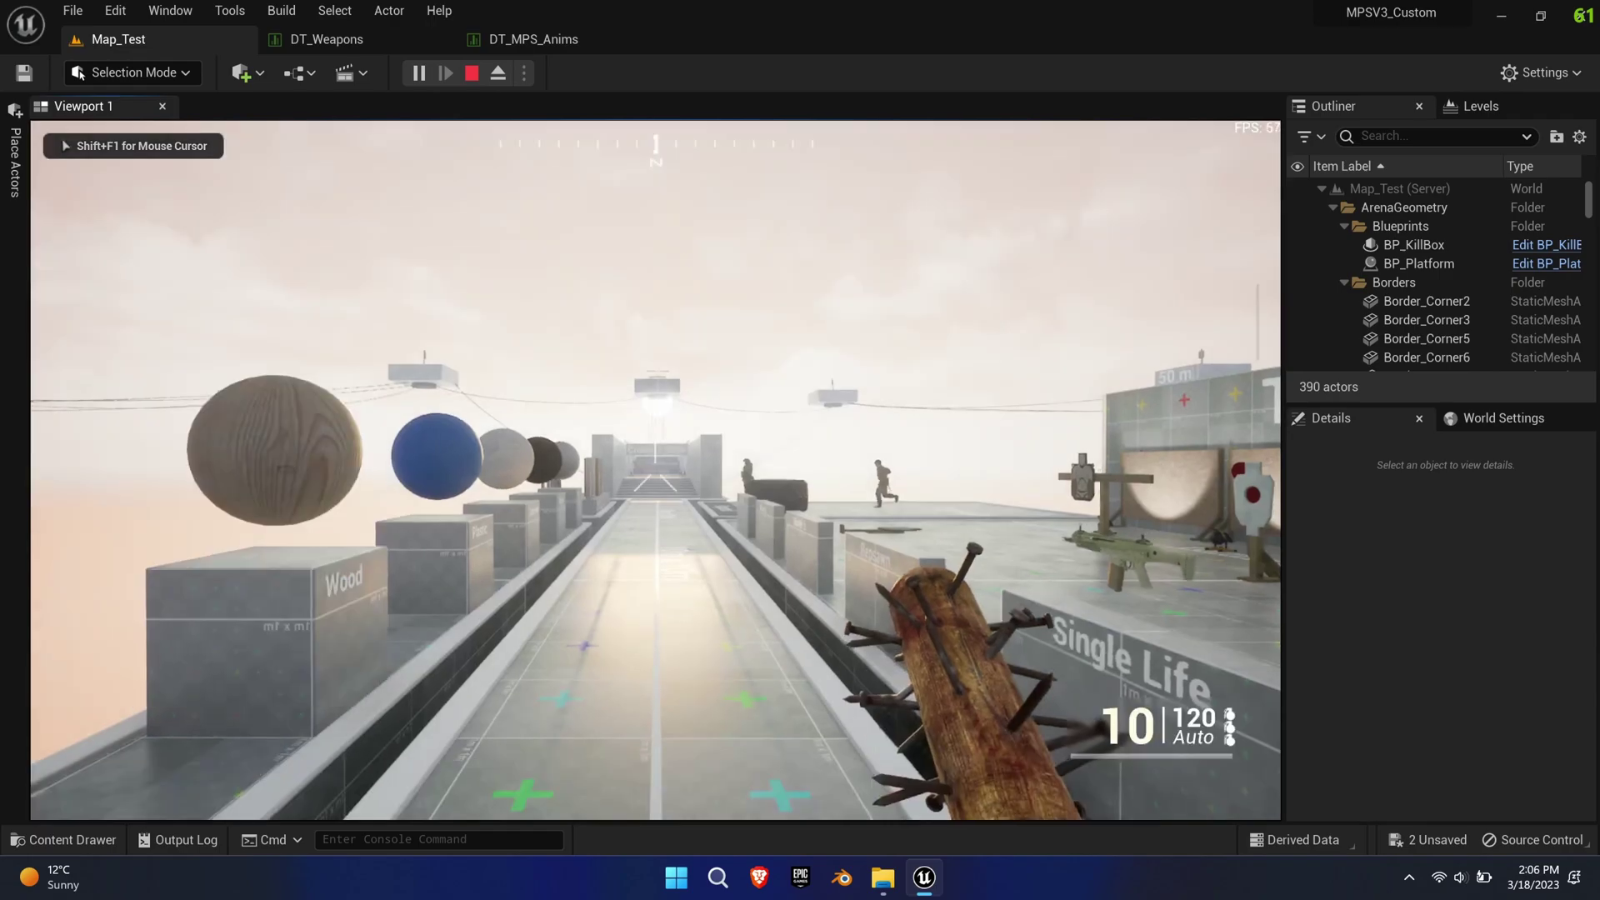
Test switching between the HK433 and the bat in game, checking the bat in first and third person.
key("1")
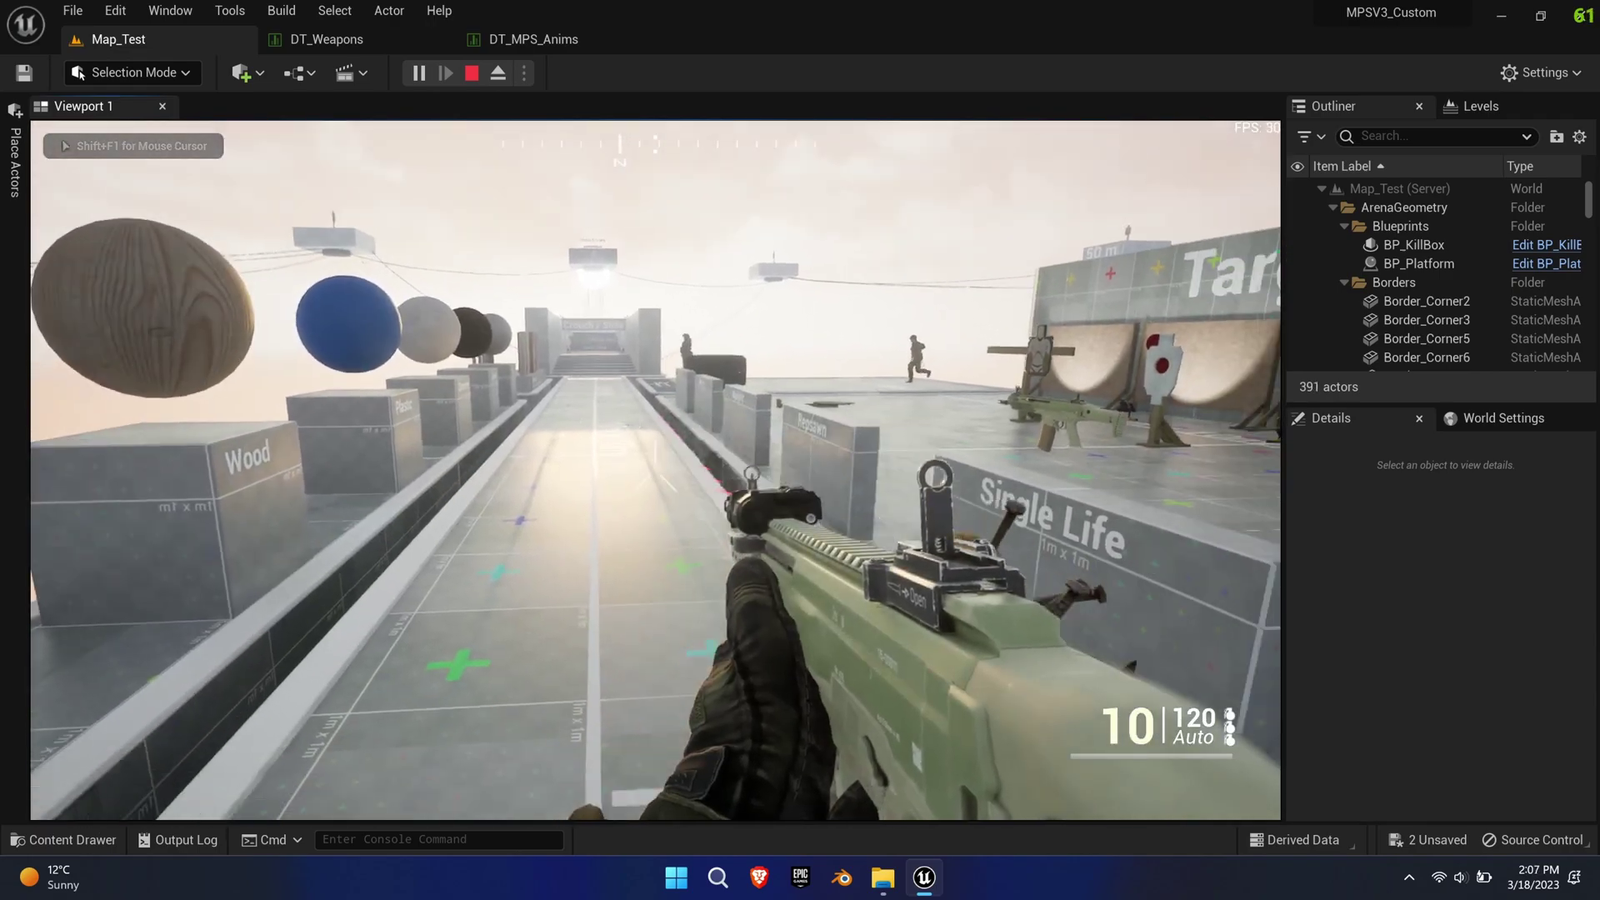
key("v")
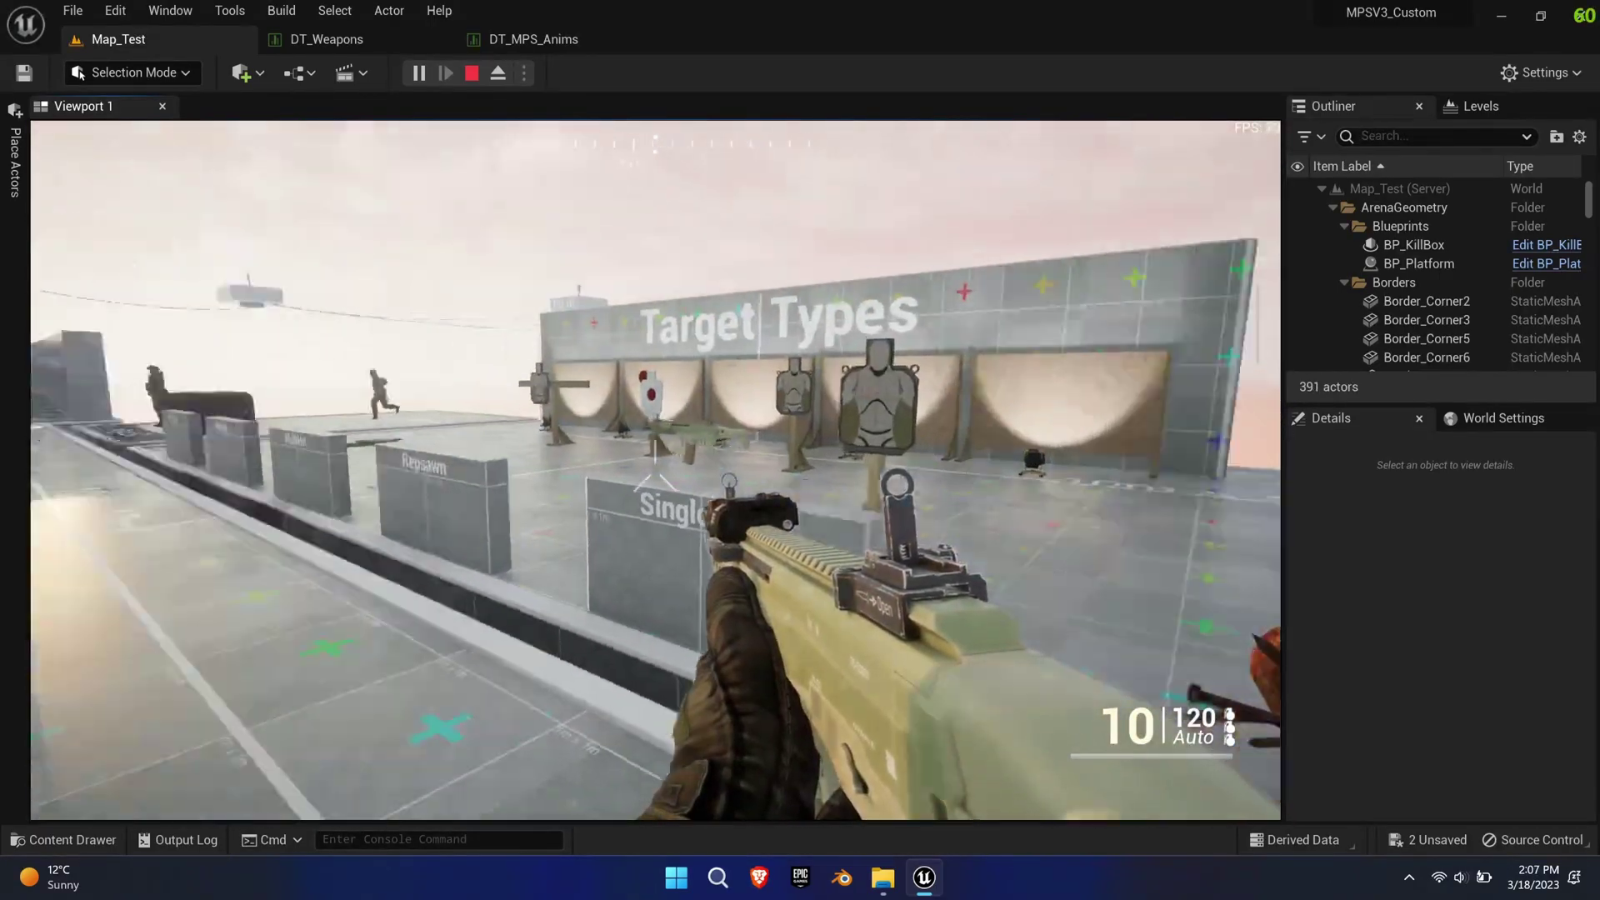
key("a")
key("v")
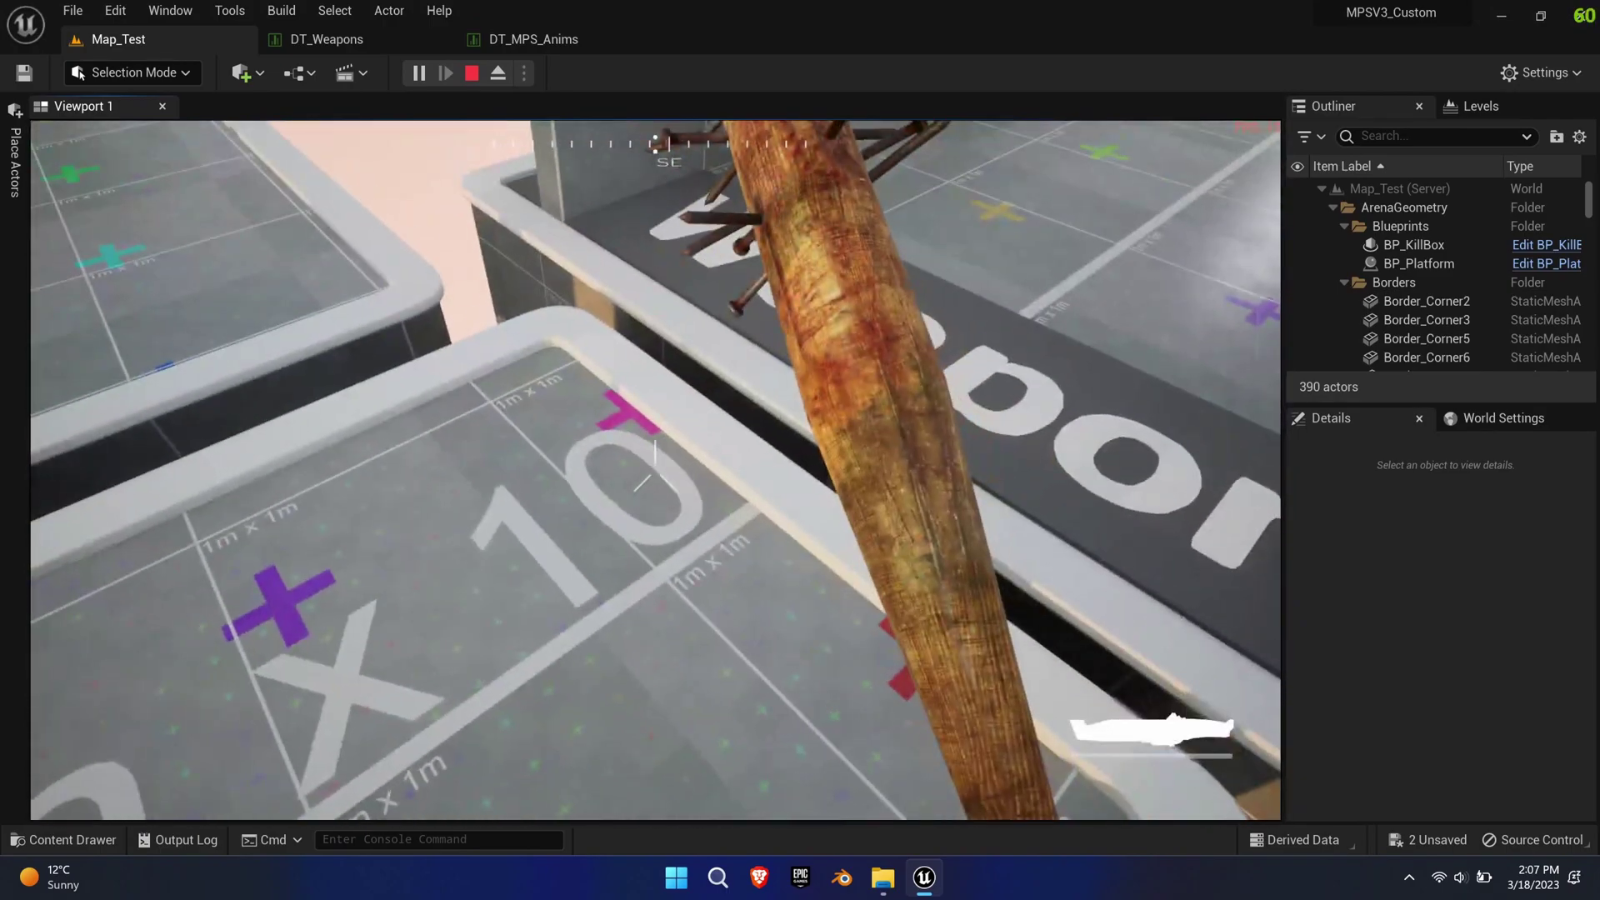
key("v")
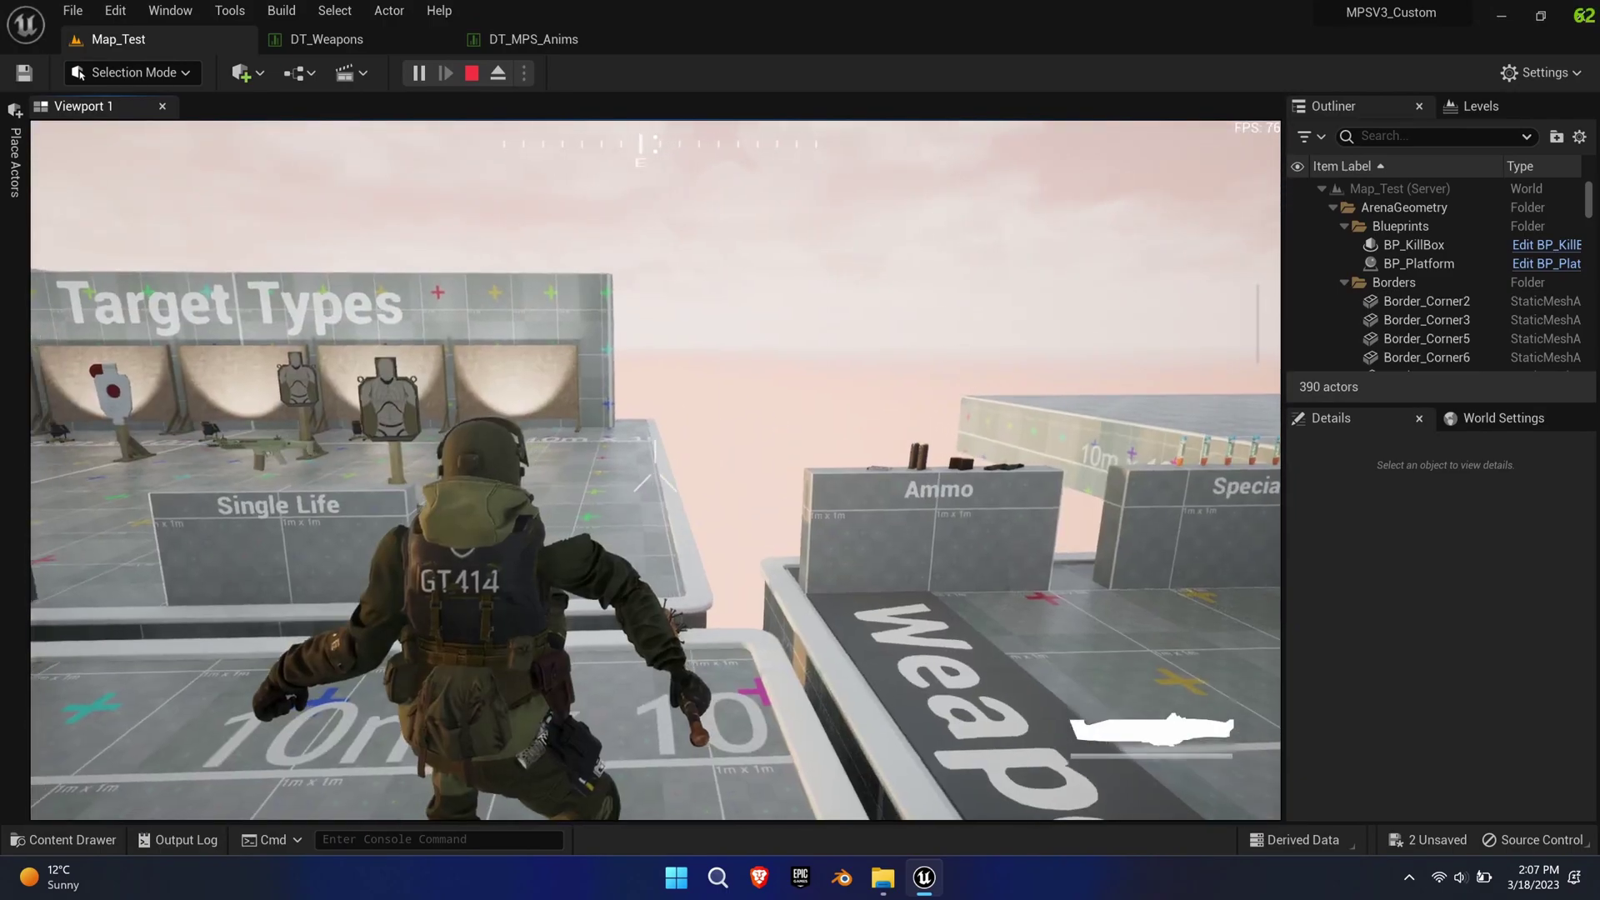
Run around Map_Test in third person to check how the character holds the bat and end the play session.
key("w")
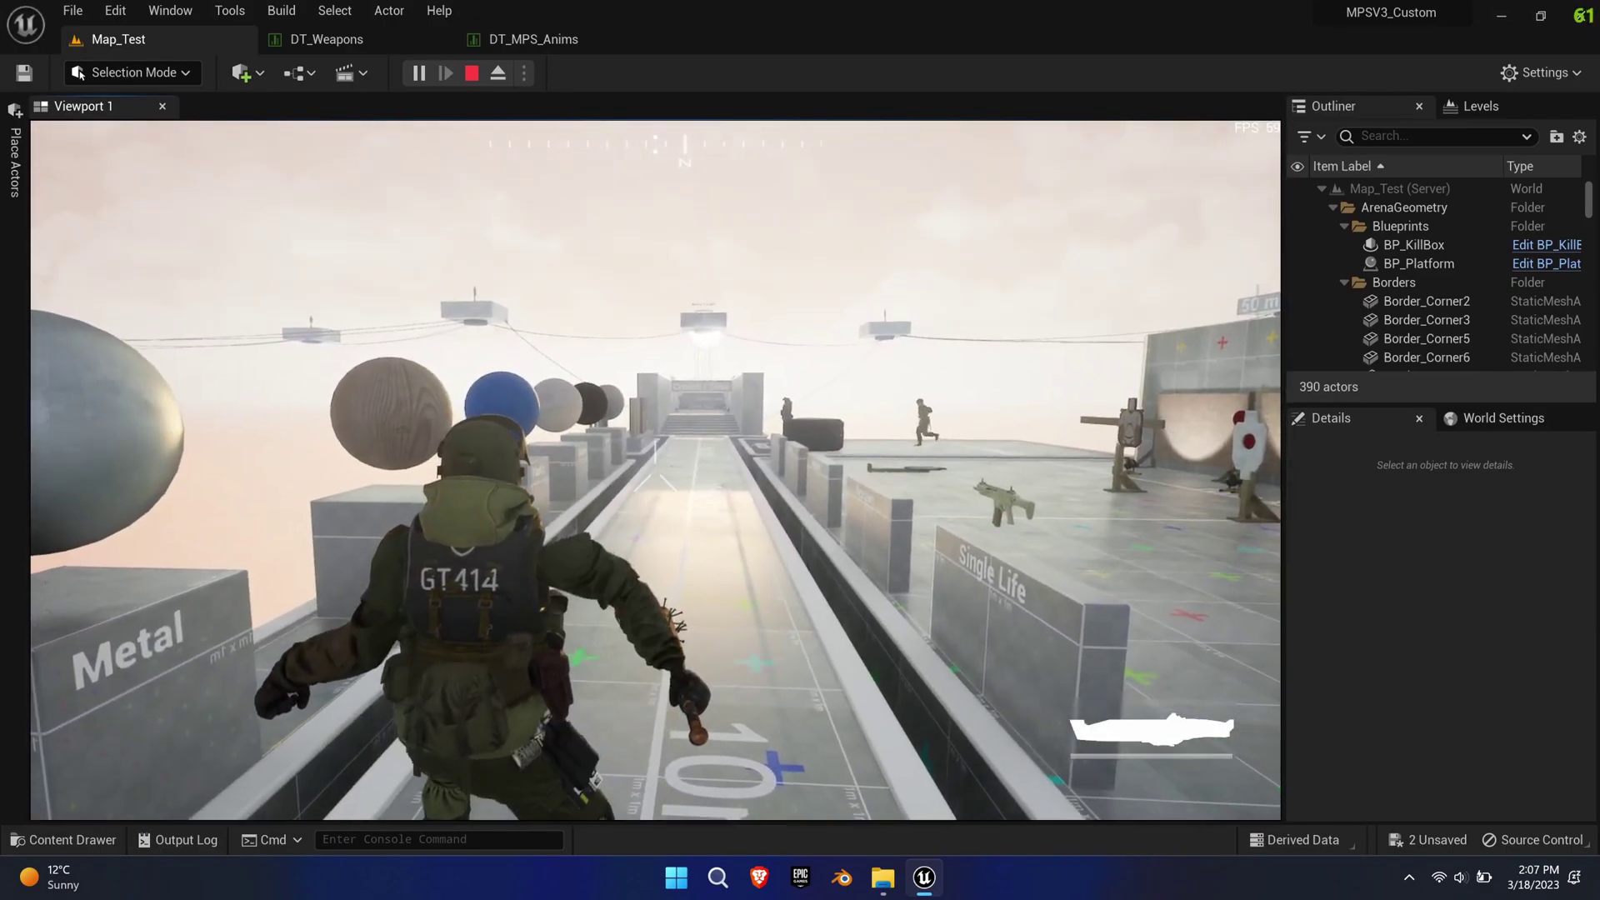
key("w")
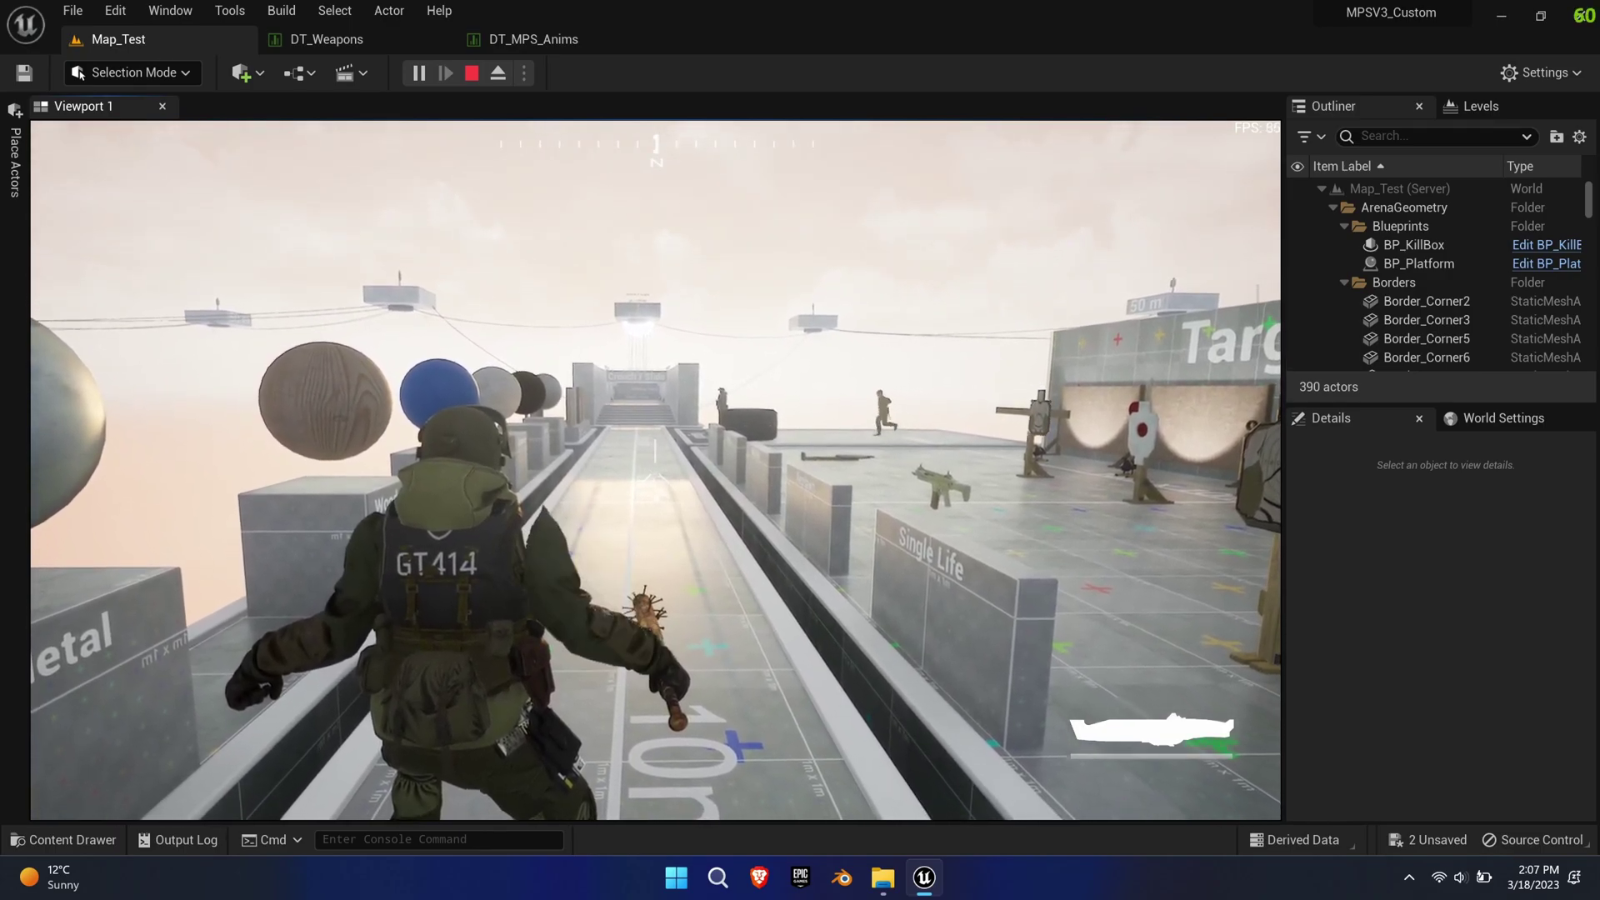
key("Escape")
Export the seven animation sequences in the Bat/Animations folder: Bat_Attack, Bat_Blocked, Bat_Draw, Bat_Holster, Bat_Idle, Bat_Sprint and Bat_Walk.
key("ctrl+space")
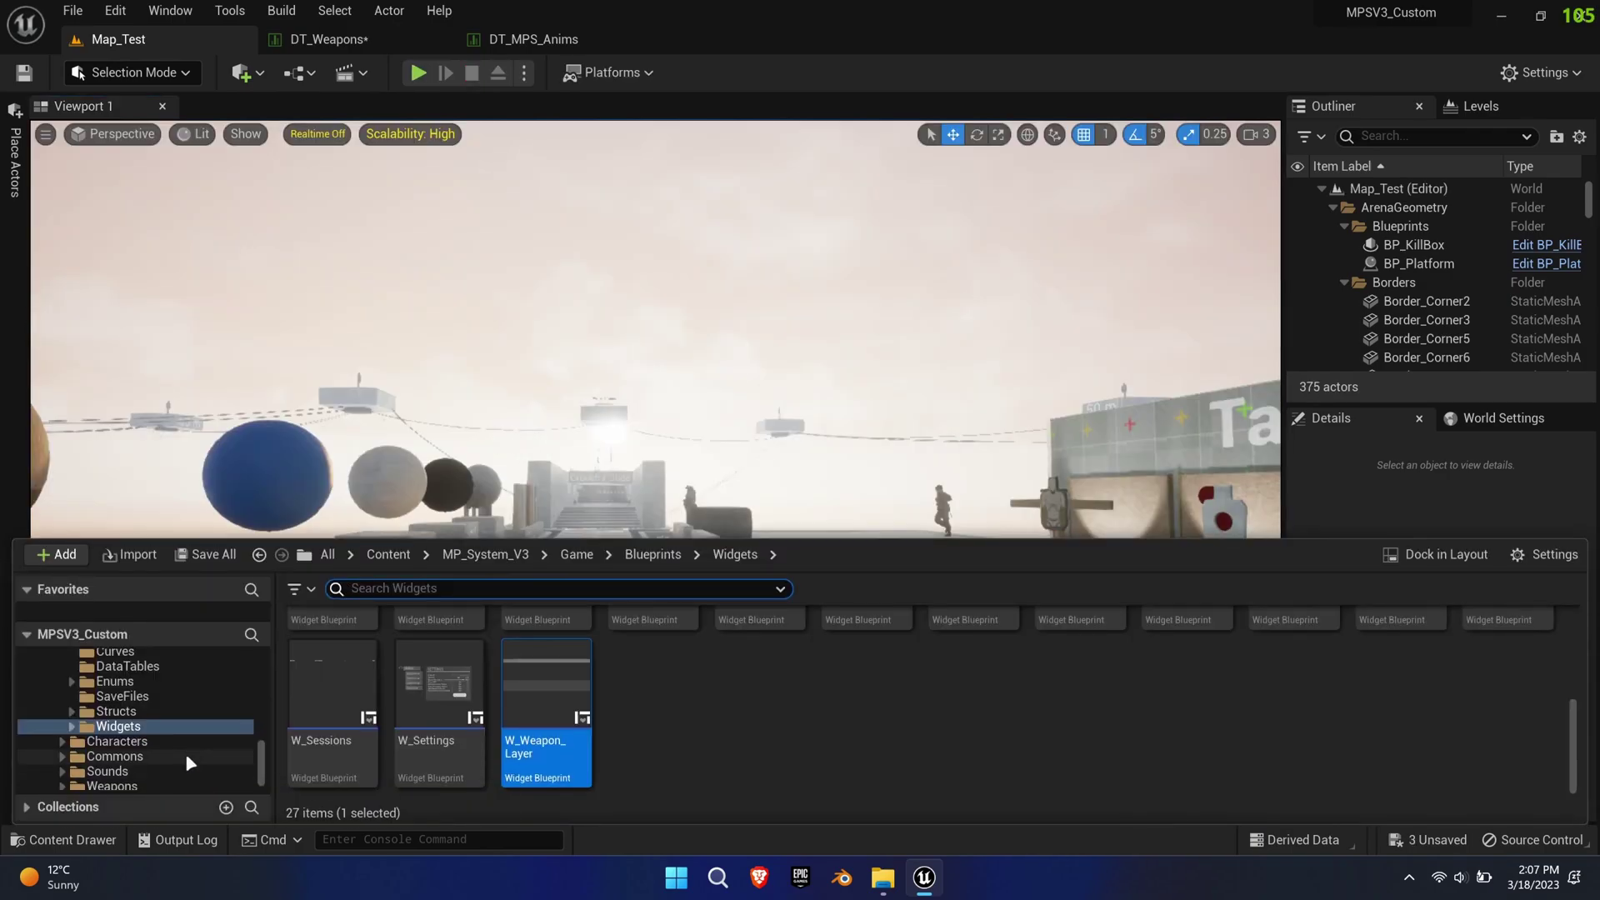
left_click(528, 717, "ctrl")
left_click(627, 717, "ctrl")
left_click(825, 721, "ctrl")
left_click(1018, 731, "ctrl")
left_click(1124, 725, "ctrl")
left_click(1200, 723, "ctrl")
right_click(1201, 724)
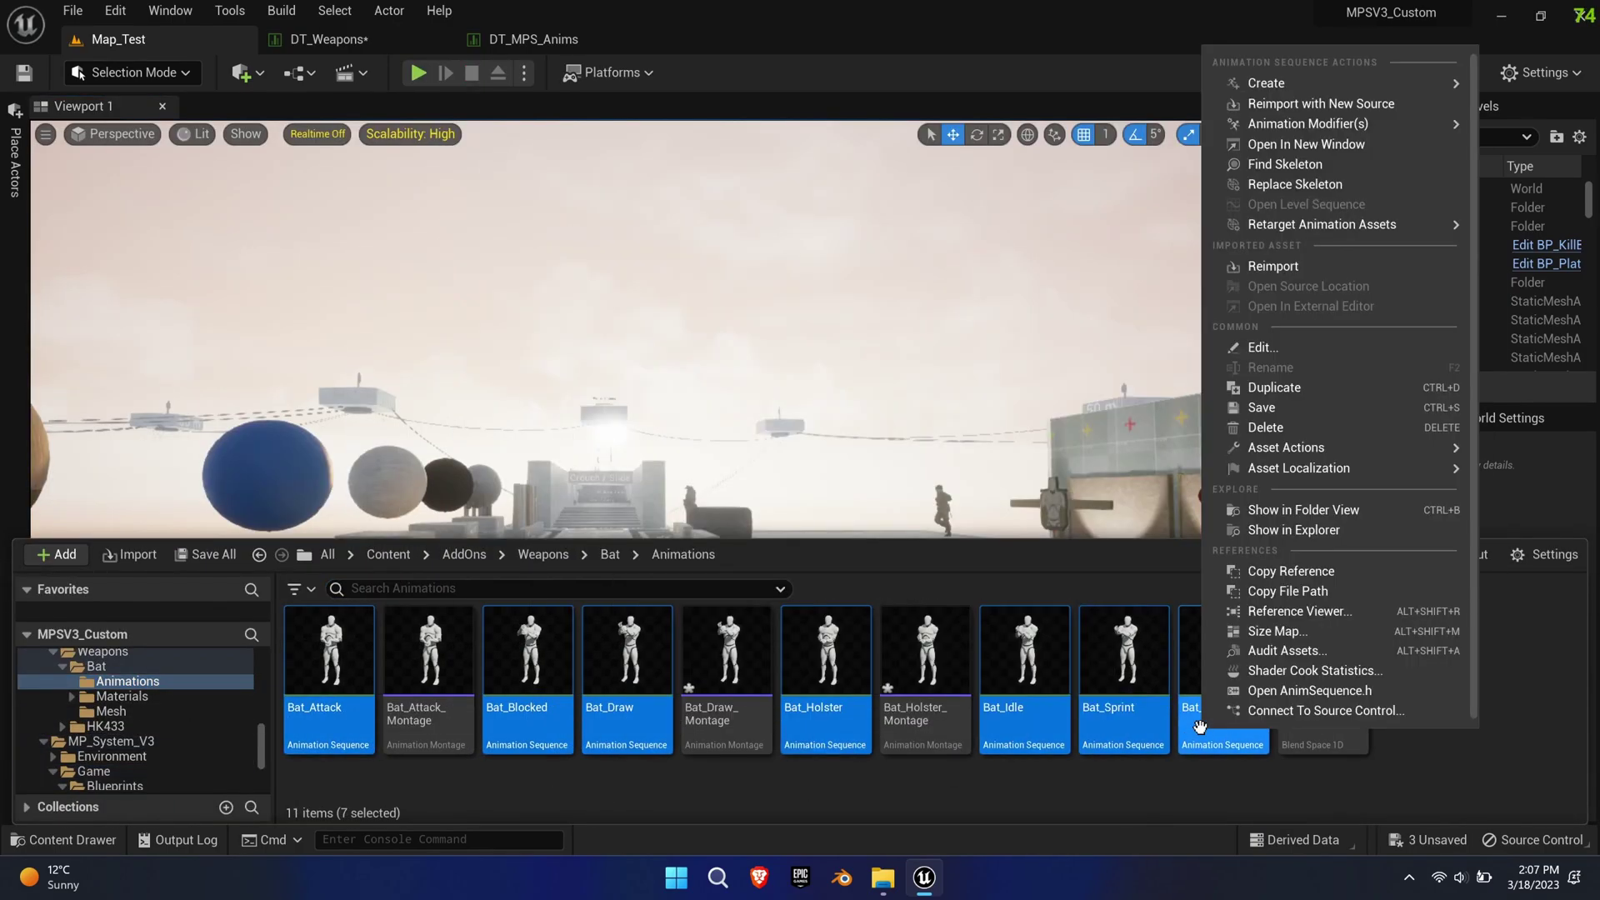
left_click(1013, 556)
key("Return")
left_click(811, 639)
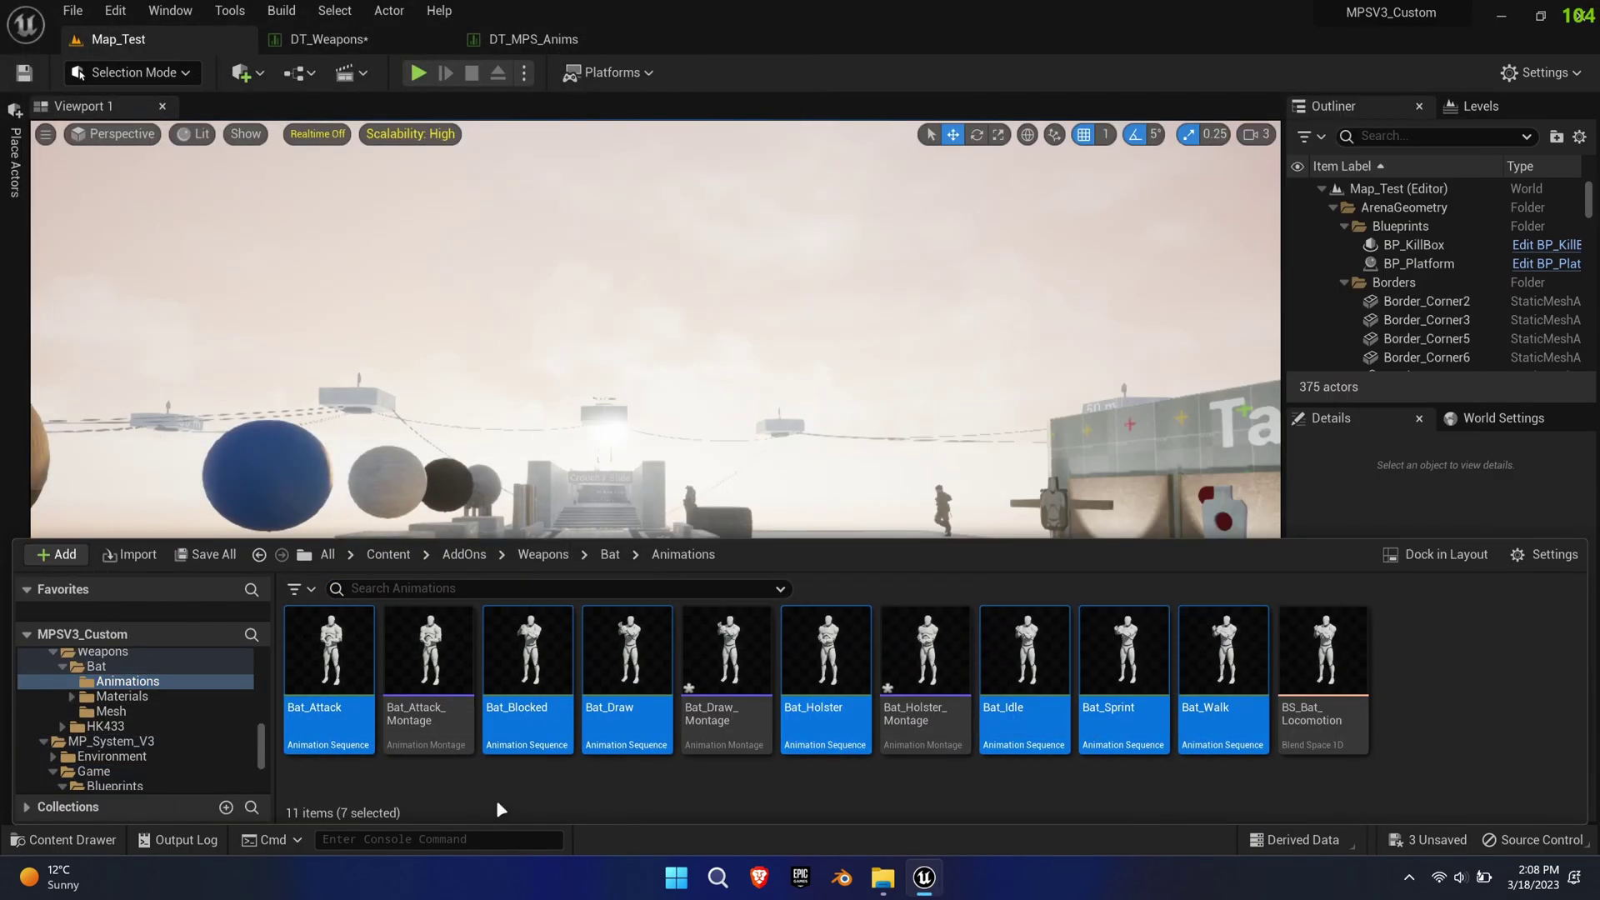
Reimport Bat_Attack with a new source, browsing to the folder that holds the edited bat animation files.
left_click(492, 792)
right_click(346, 730)
left_click(462, 113)
double_click(219, 166)
double_click(233, 154)
double_click(236, 157)
double_click(236, 157)
double_click(246, 152)
double_click(261, 153)
Reimport Bat_Blocked and Bat_Draw with new sources, choosing the matching animation file for each.
right_click(533, 703)
left_click(634, 91)
double_click(230, 179)
right_click(627, 708)
left_click(717, 297)
double_click(225, 208)
Reimport Bat_Holster and Bat_Idle with new sources, choosing the matching animation file for each.
right_click(827, 709)
left_click(925, 297)
double_click(231, 238)
right_click(1025, 709)
left_click(1124, 296)
double_click(221, 267)
Reimport Bat_Sprint and Bat_Walk with new sources, choosing the matching animation file for each.
right_click(1125, 708)
left_click(1224, 297)
double_click(228, 296)
right_click(1224, 708)
left_click(1322, 288)
double_click(225, 326)
Play Map_Test, equip the bat and test its idle, walking, sprinting and attack animations in first person.
left_click(418, 73)
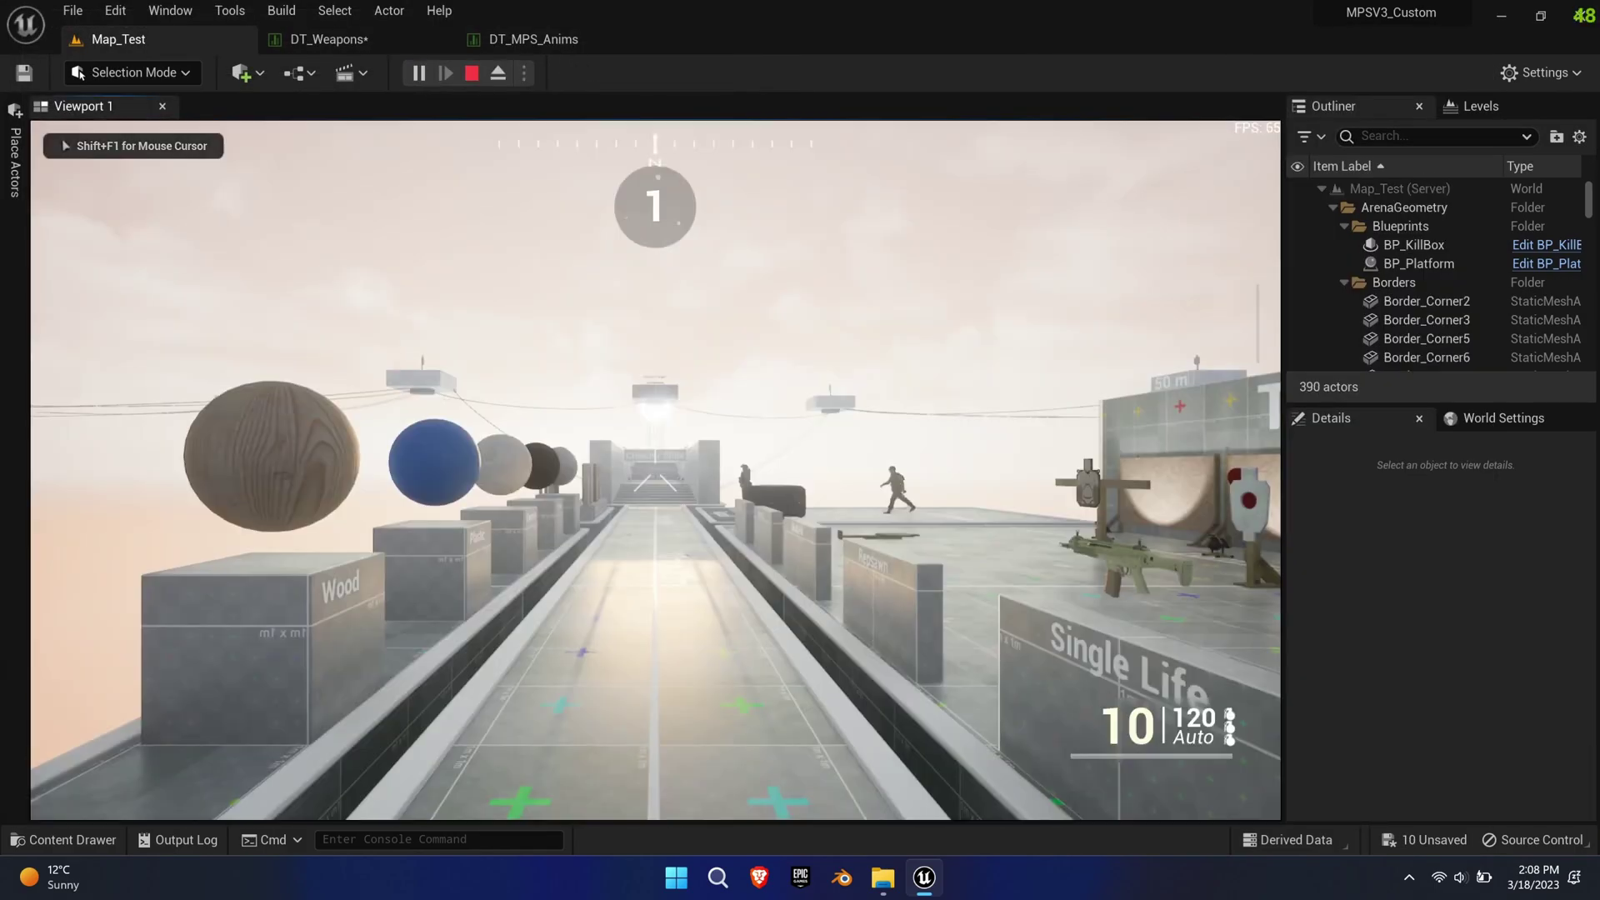
key("3")
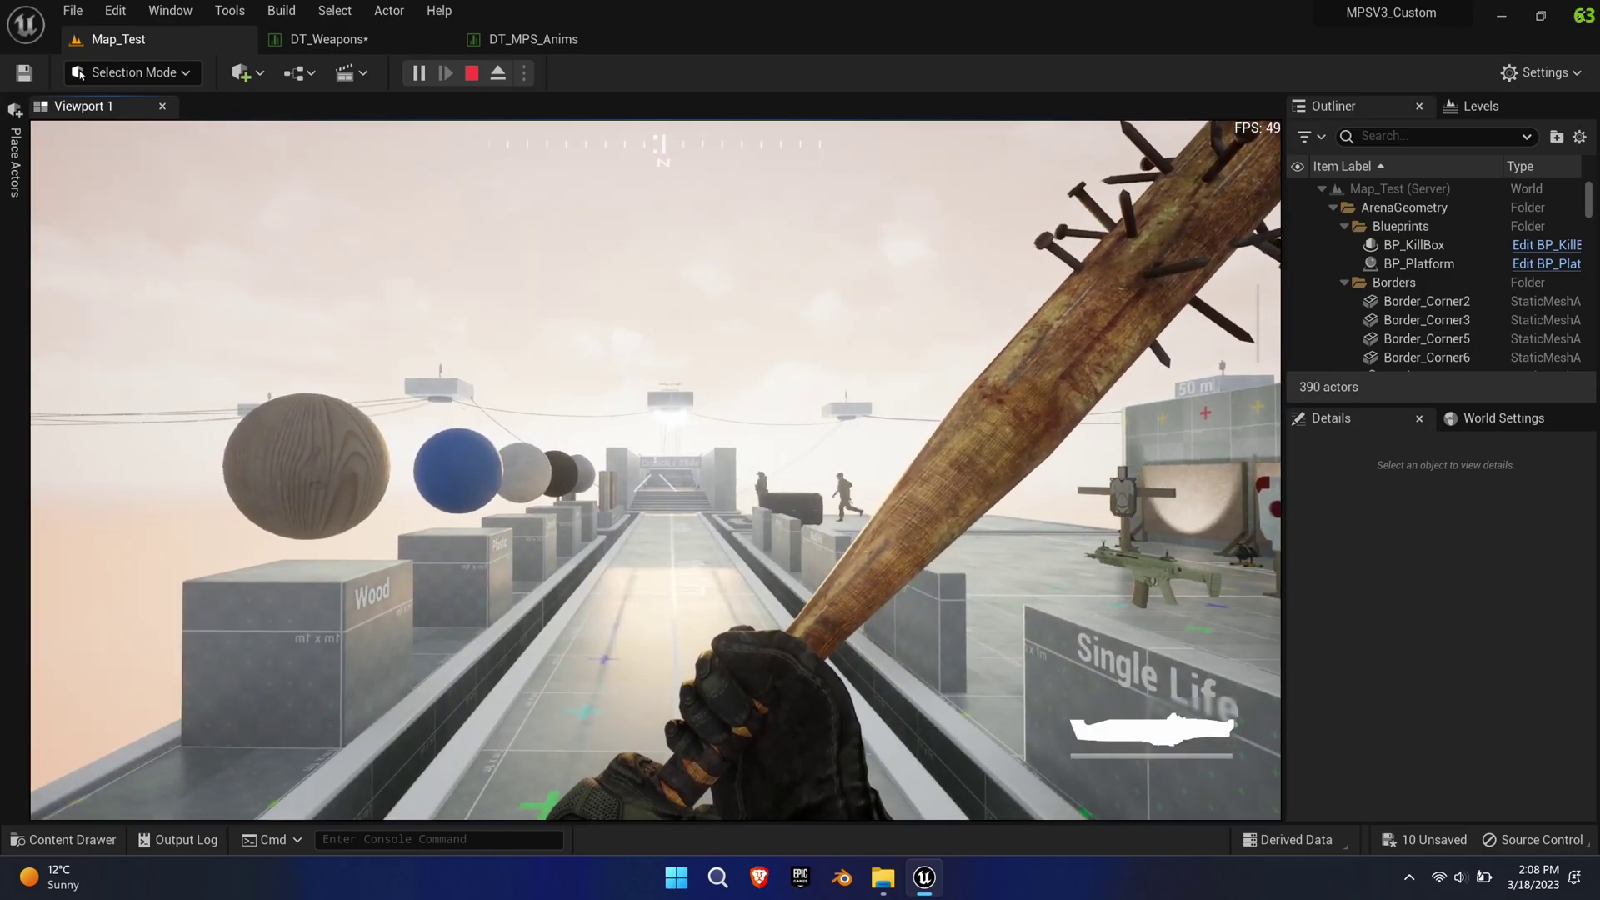
key("w")
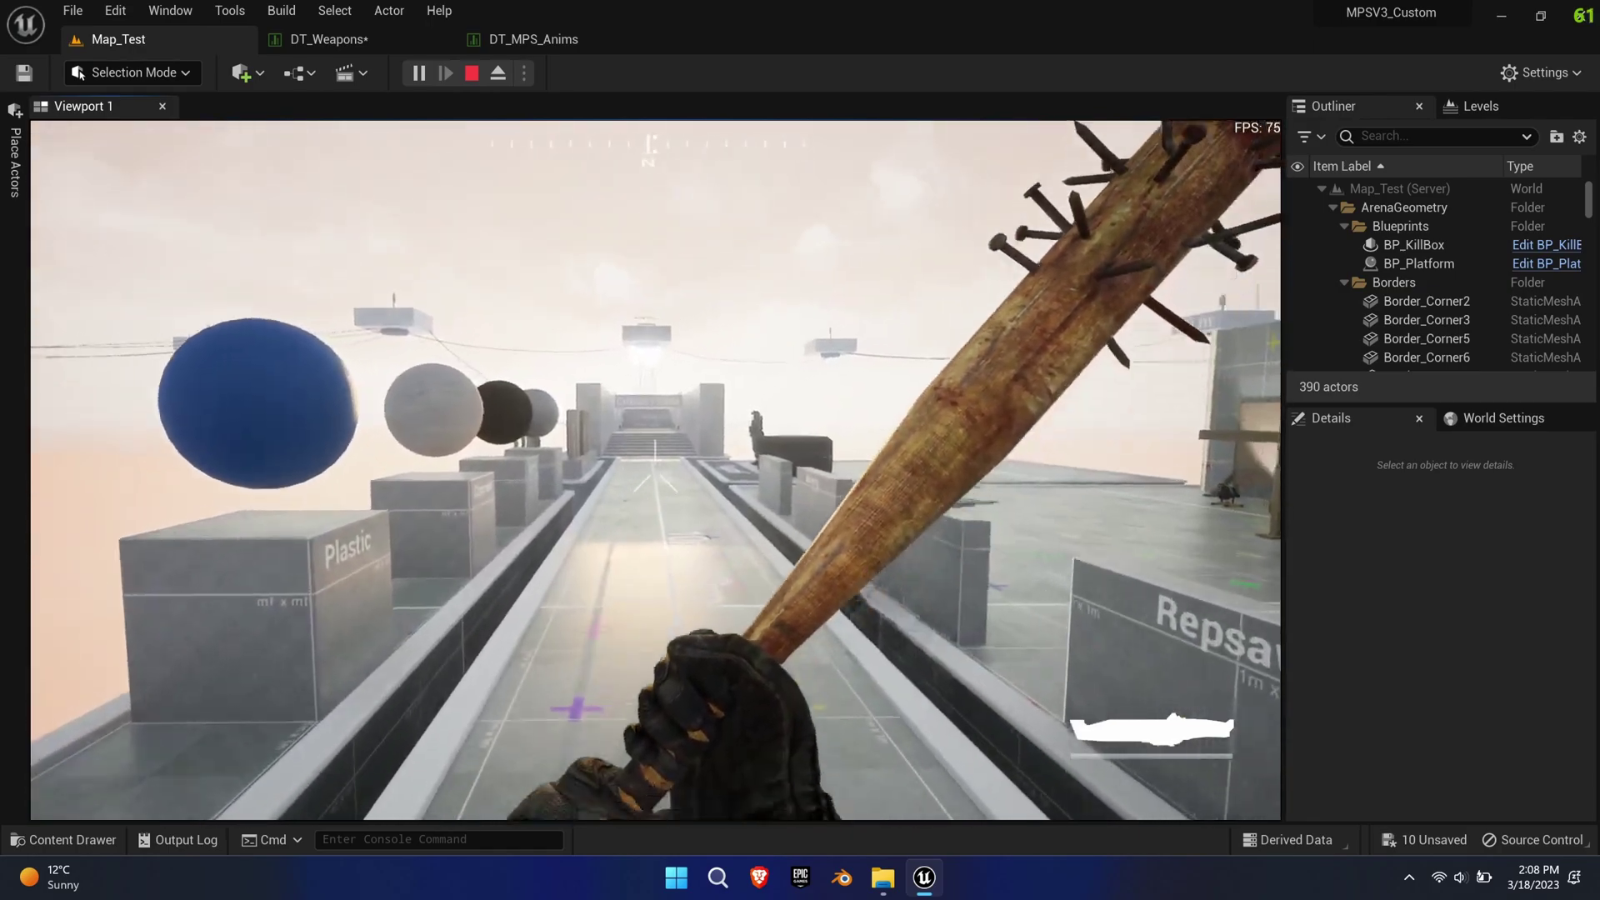
left_click(655, 470)
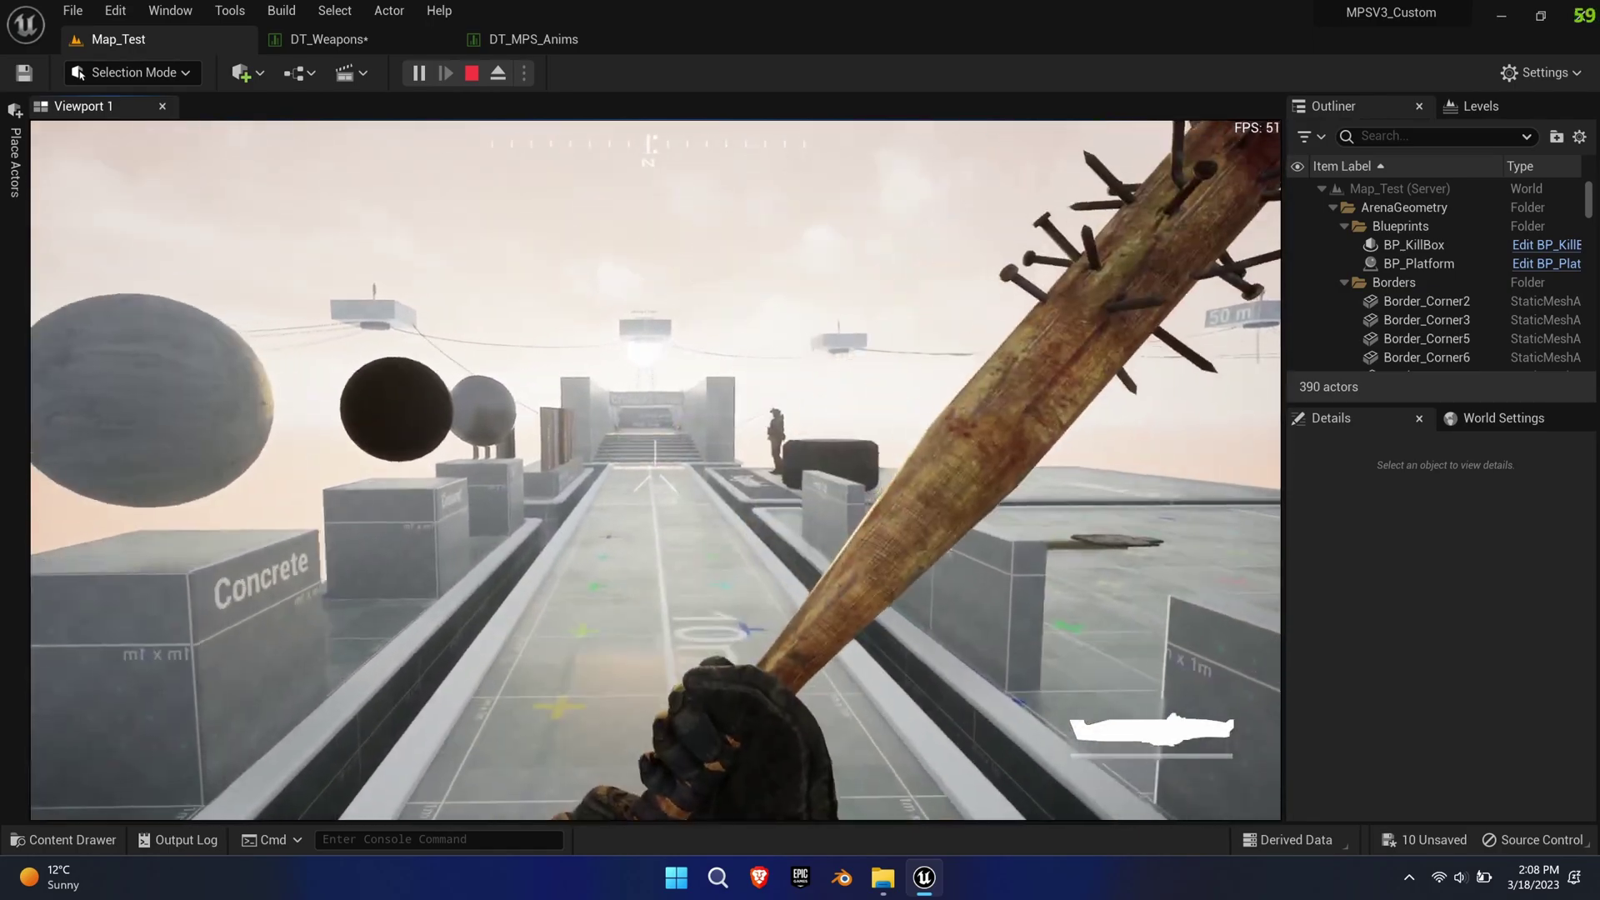
key("w")
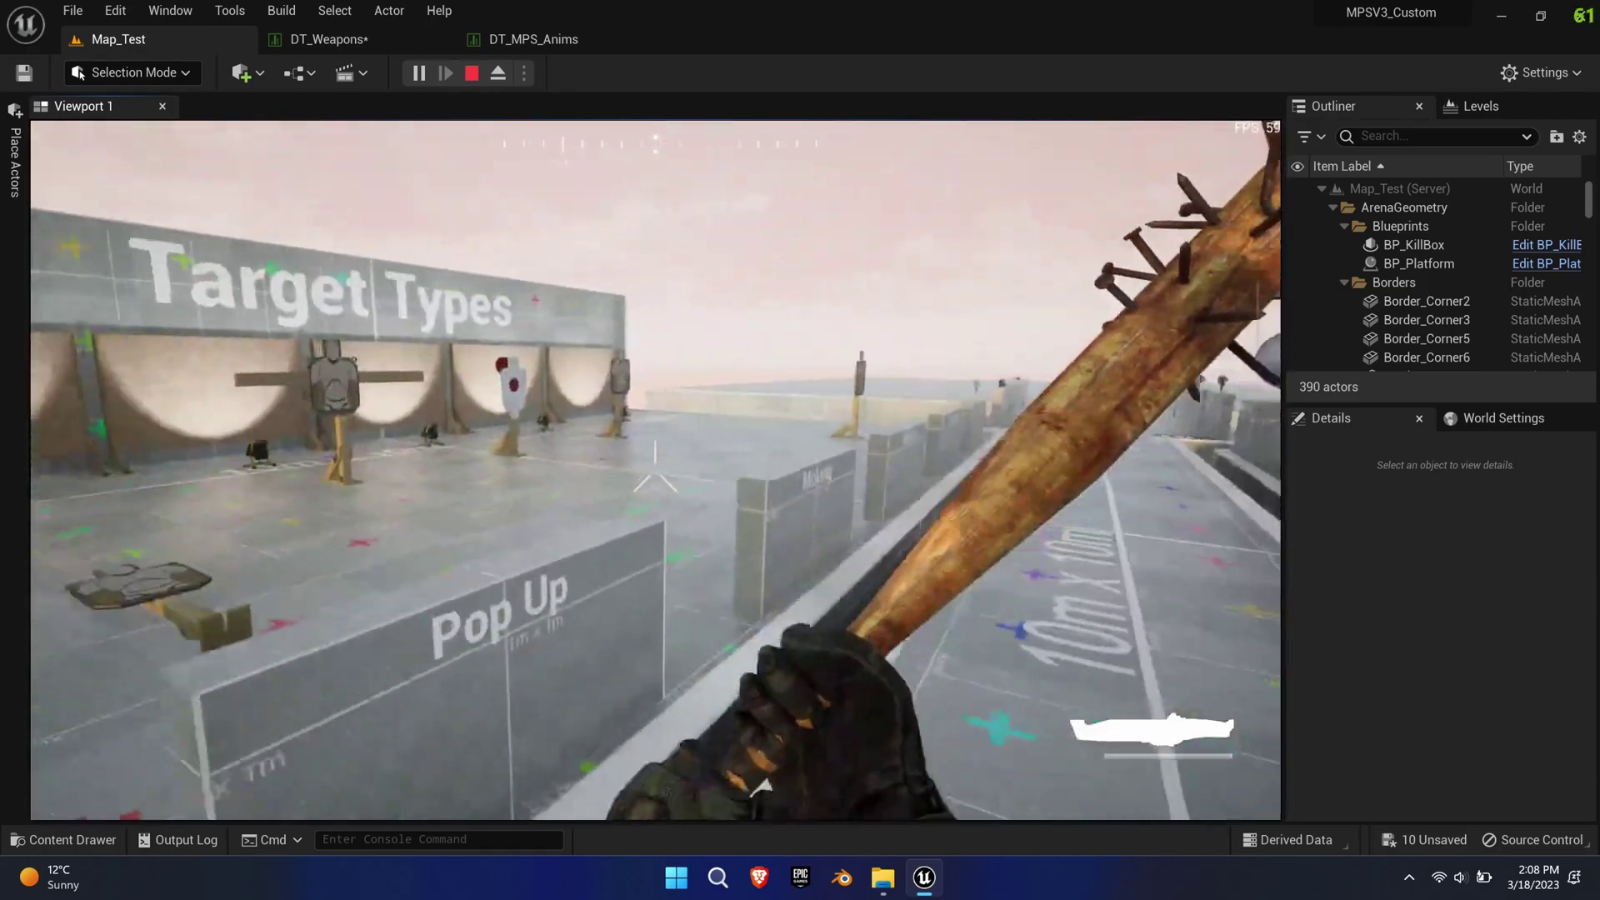
key("w")
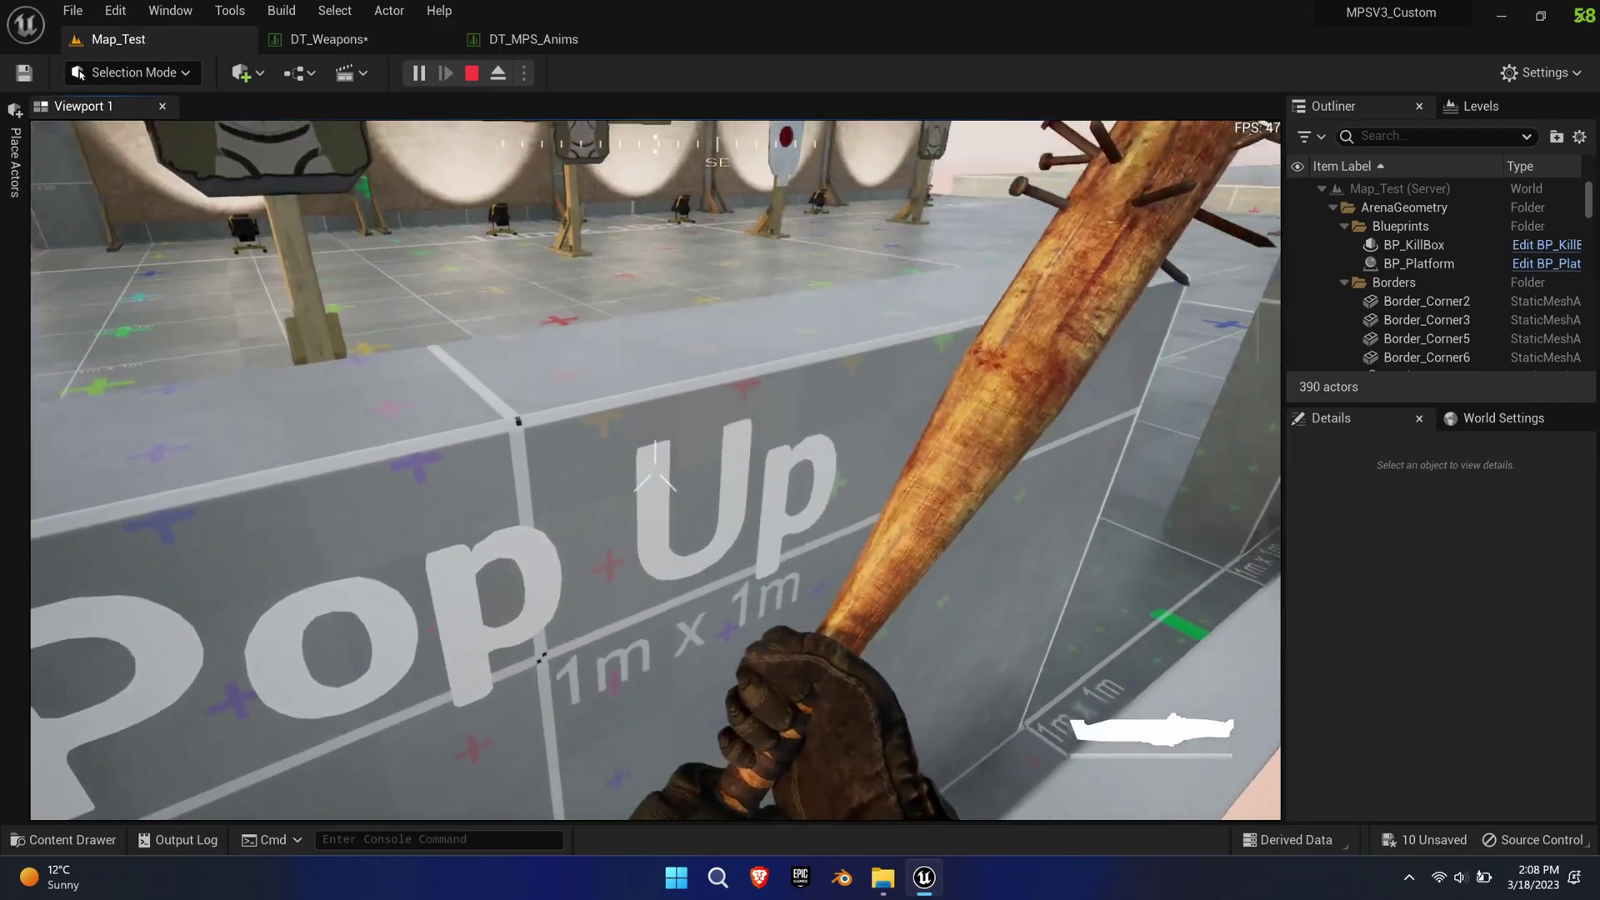
key("w")
Check the bat animations in third person while running along the range, and switch the view back.
key("v")
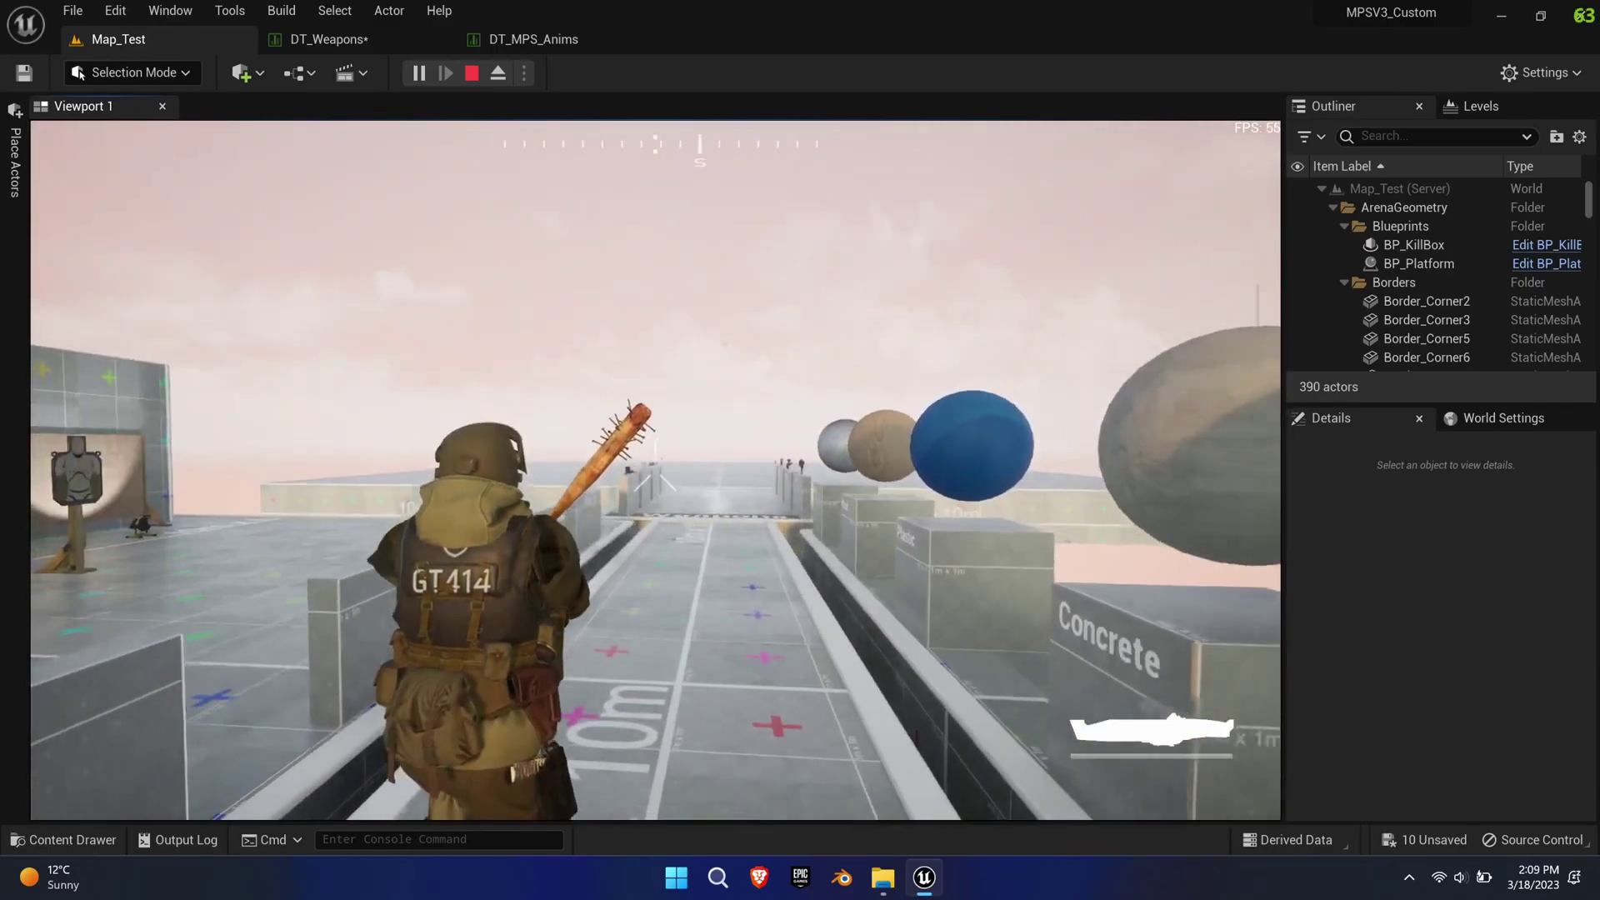
key("w")
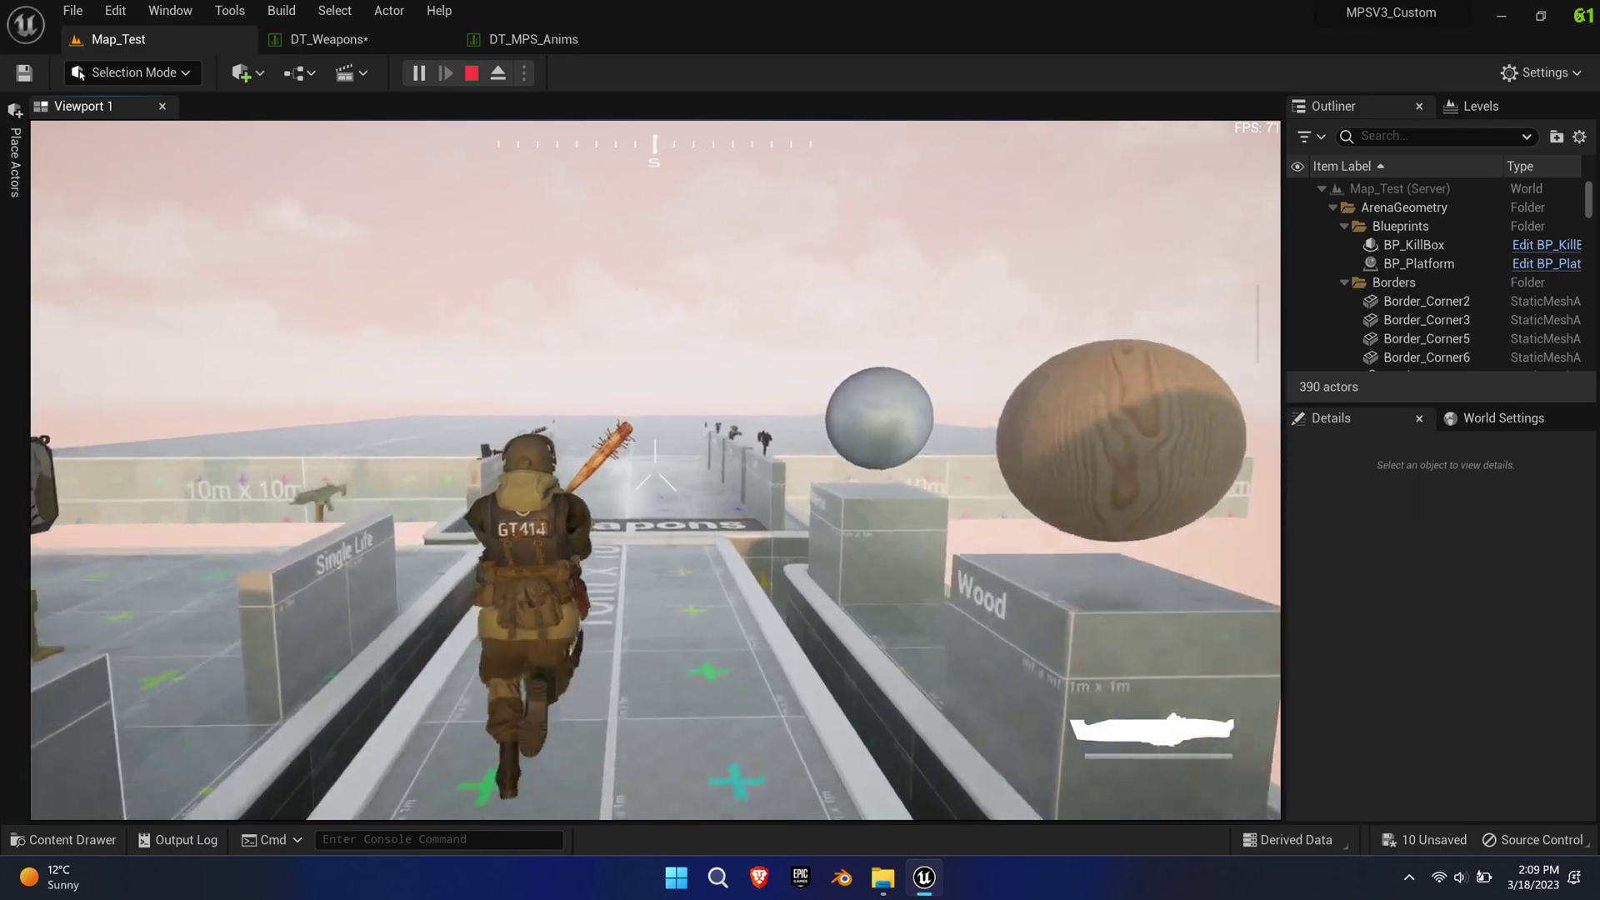
key("v")
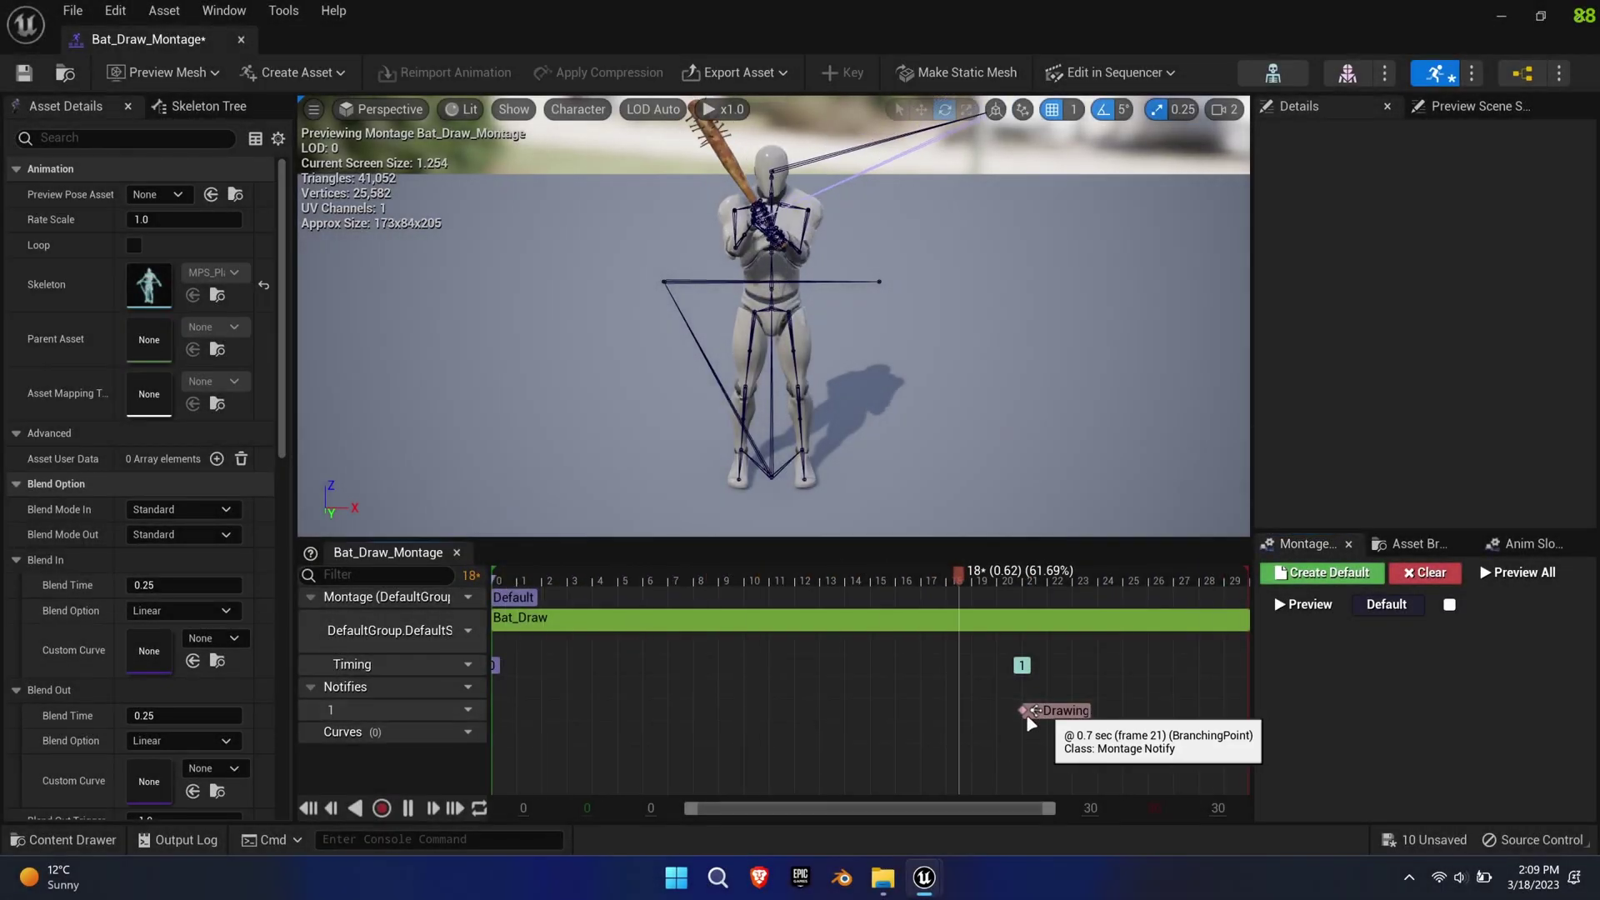
Move the Drawing notify earlier on the Bat_Draw_Montage timeline and play Map_Test to test drawing and swinging the bat.
mouse_move(1026, 724)
left_mouse_down()
mouse_move(873, 716)
mouse_move(864, 731)
left_mouse_up()
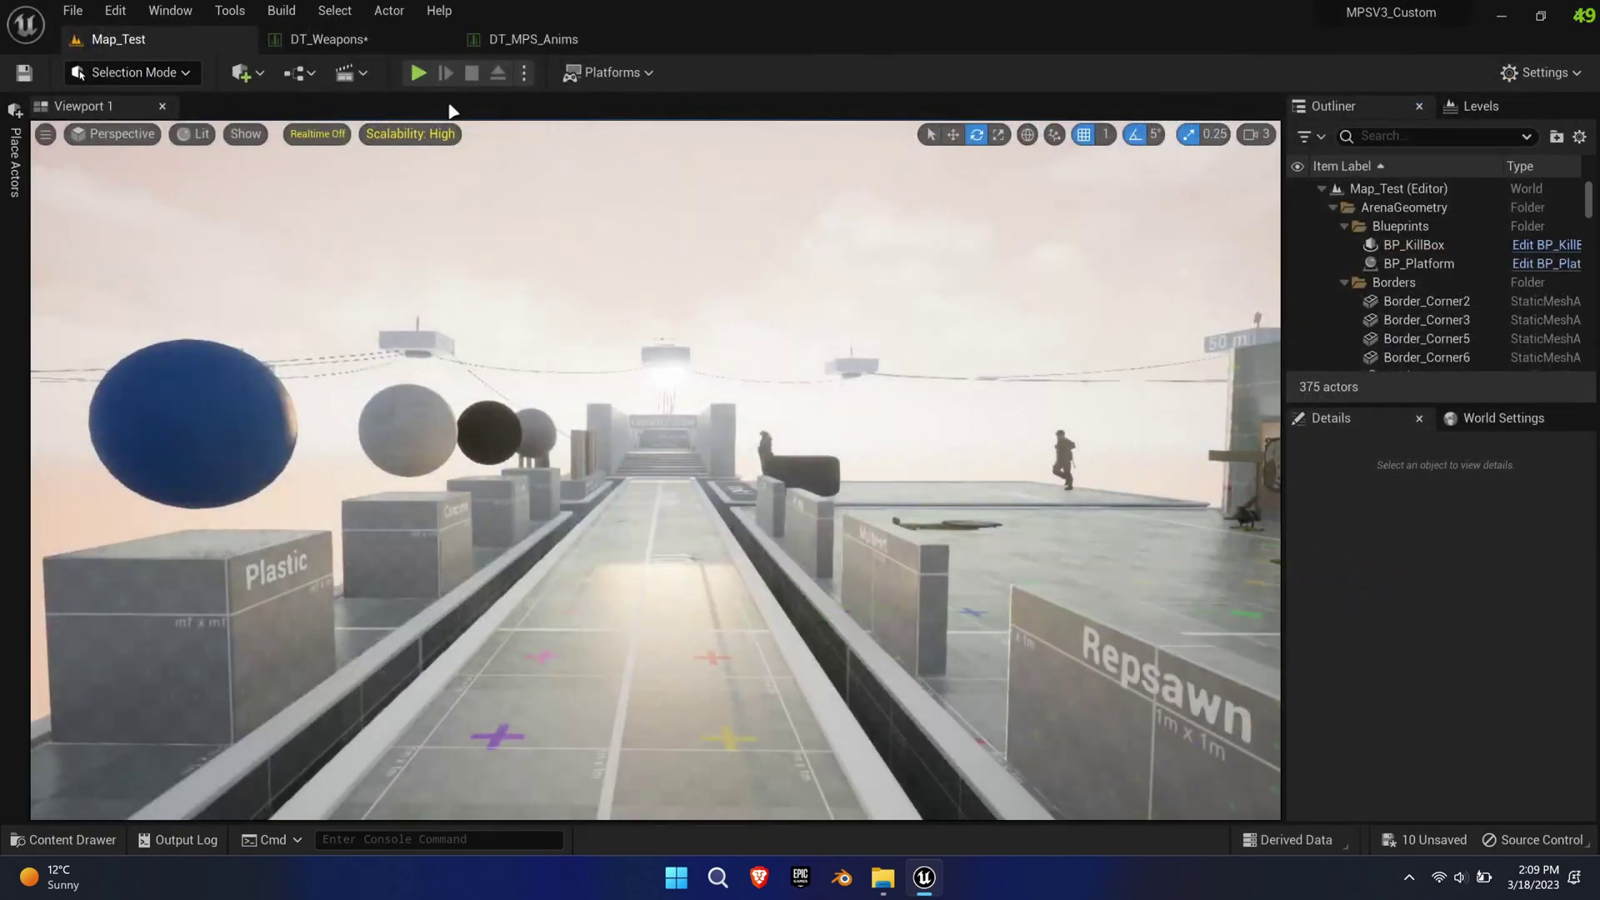
left_click(418, 72)
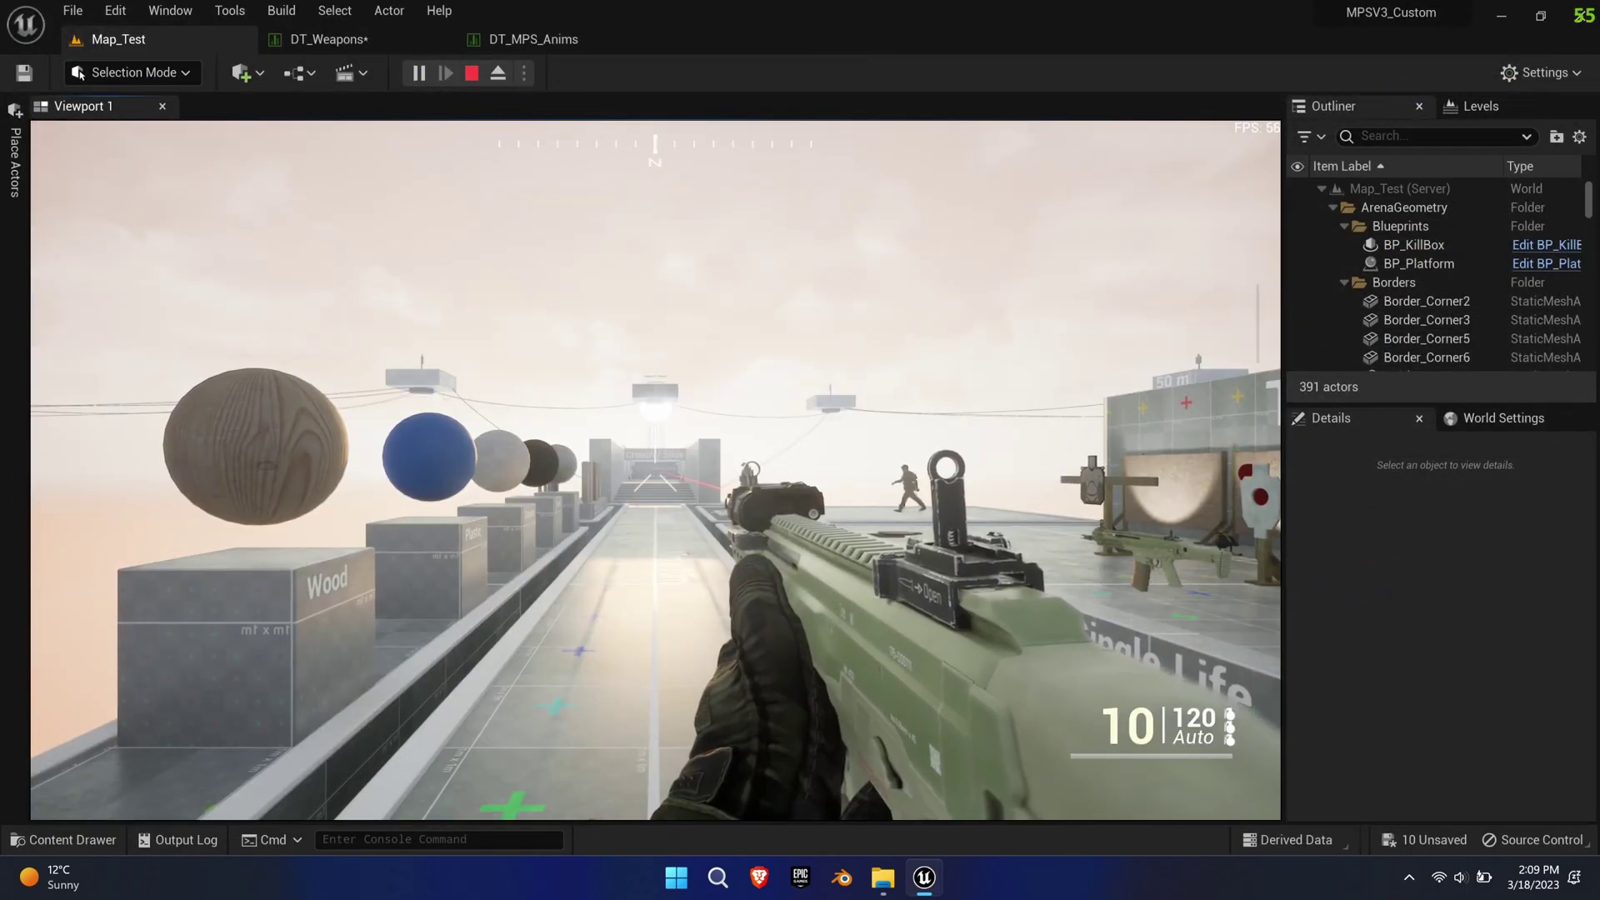
key("3")
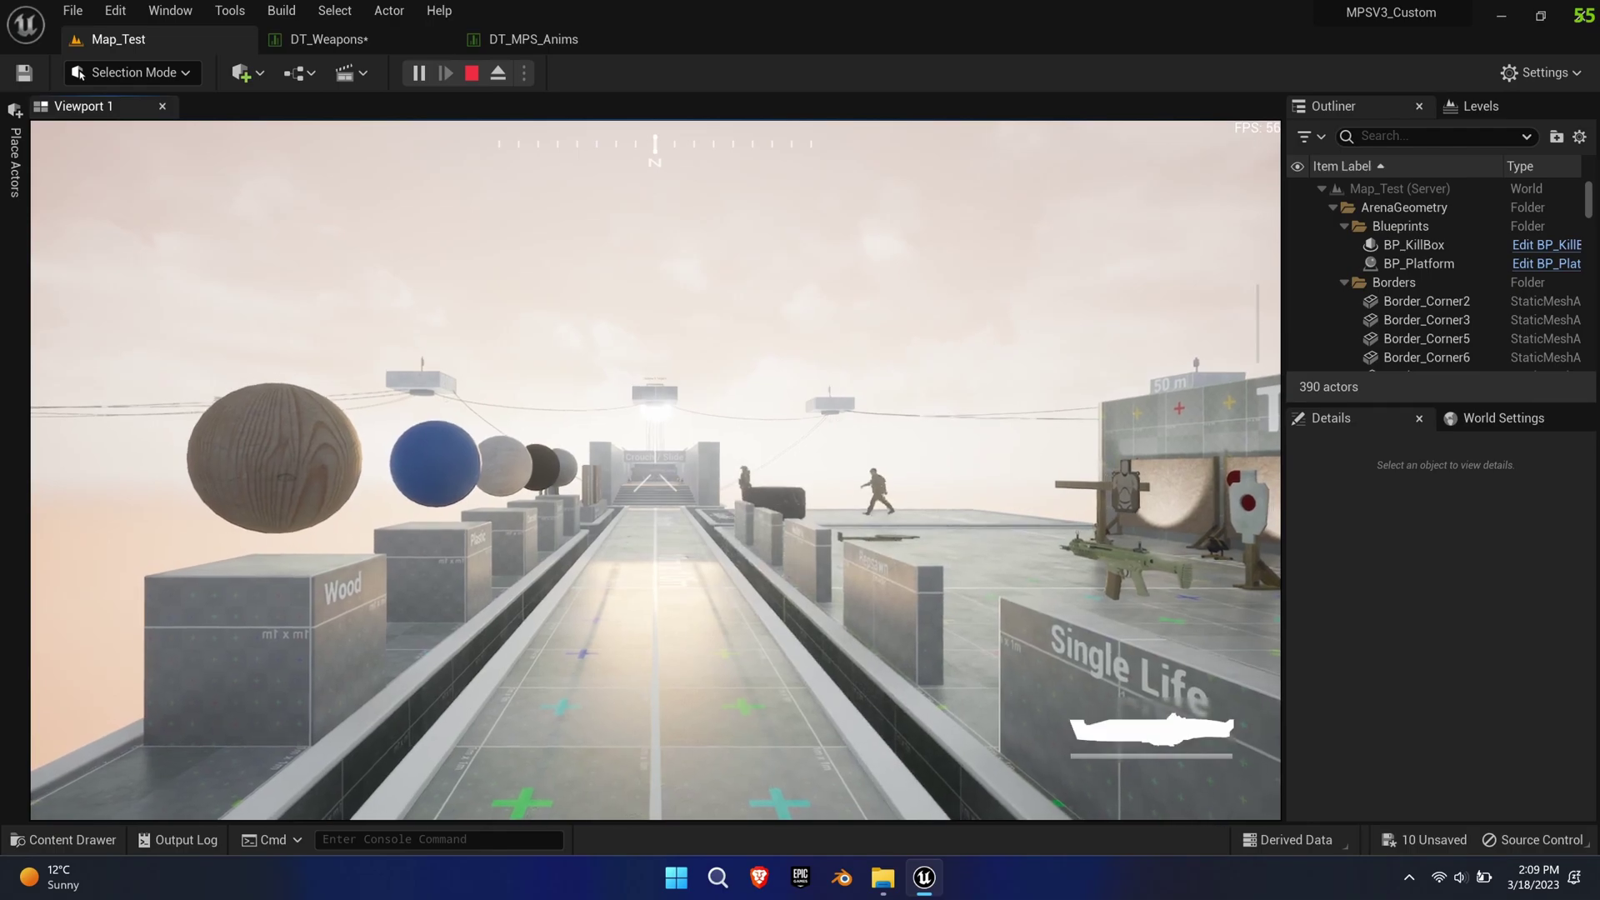
left_click(655, 470)
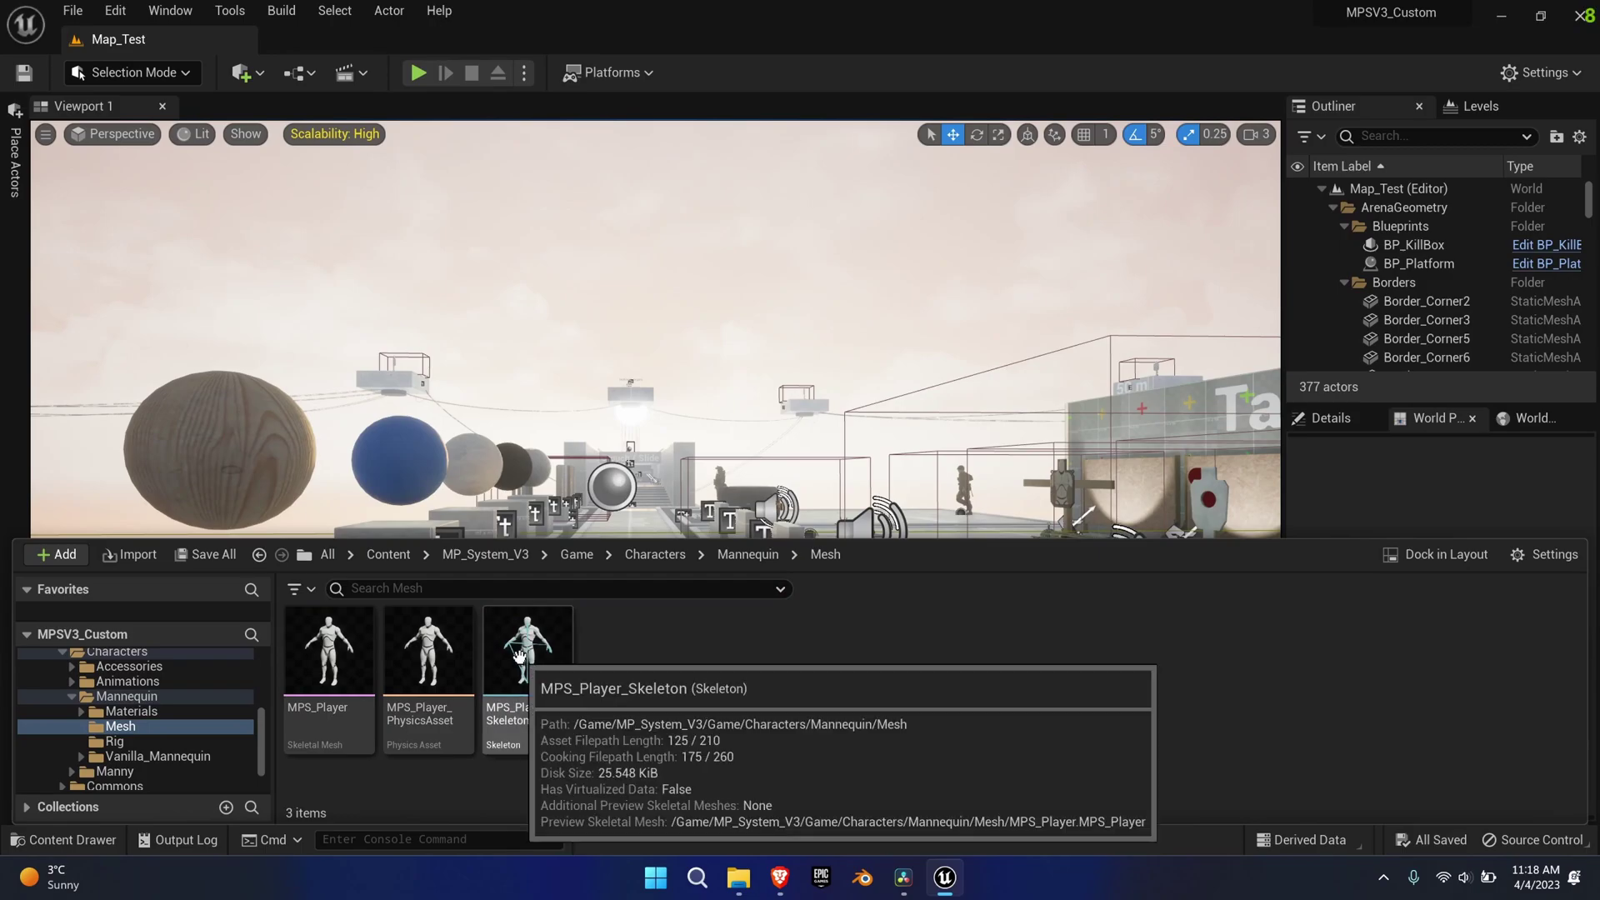
Open MPS_Player_Skeleton from Mannequin/Mesh and paste a copy of the Holster_04 socket onto the spine_03 bone.
double_click(518, 656)
left_click(147, 507)
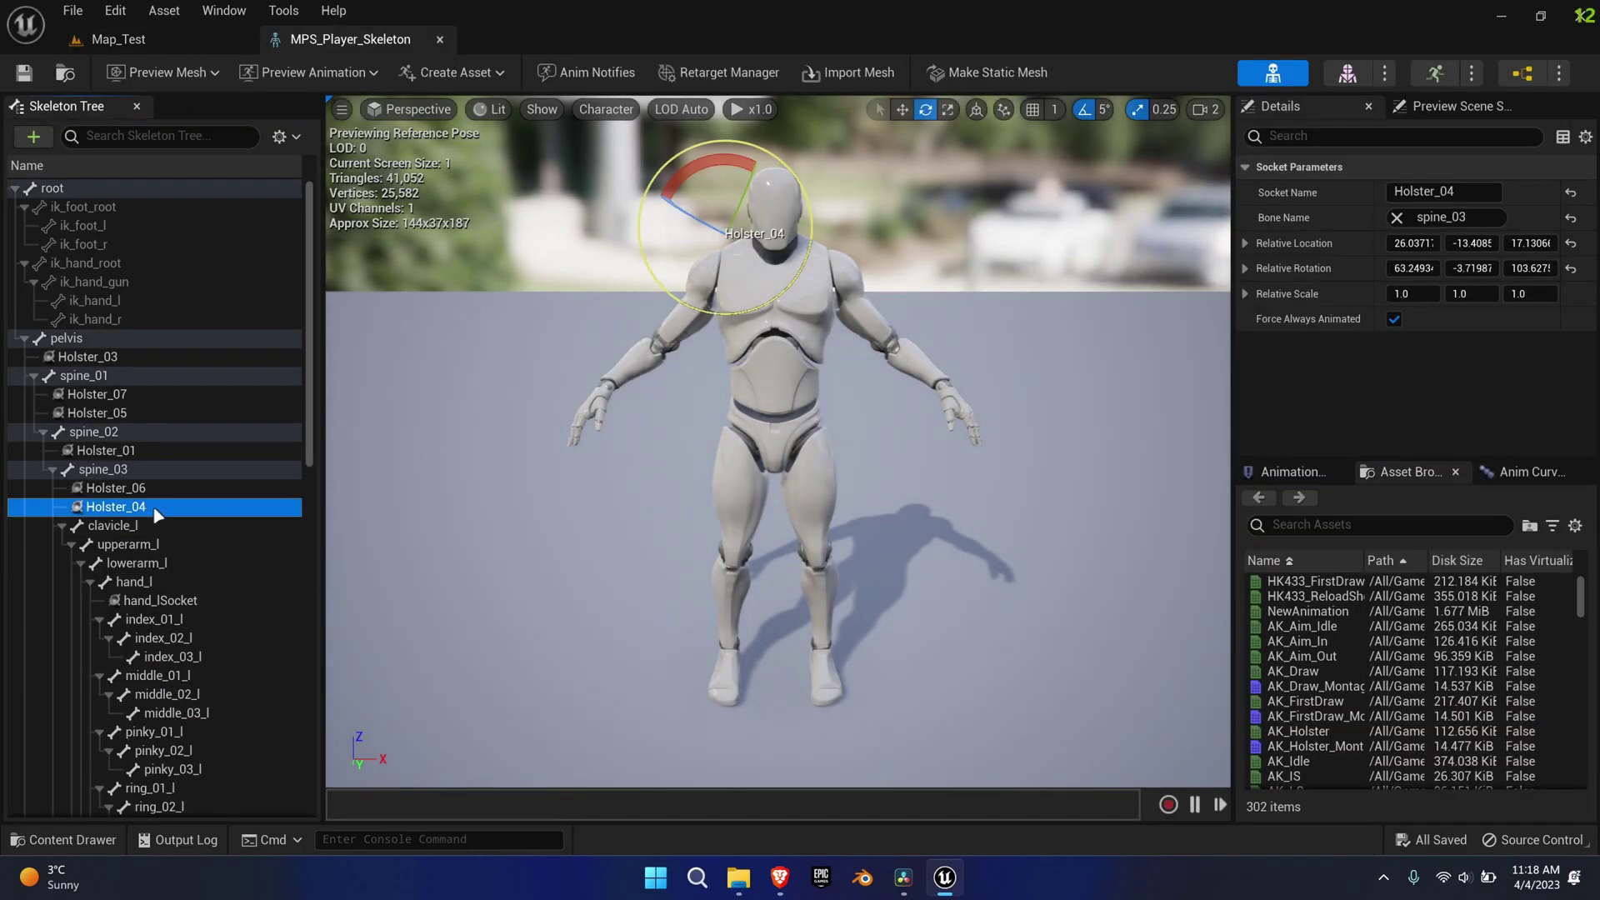
right_click(151, 512)
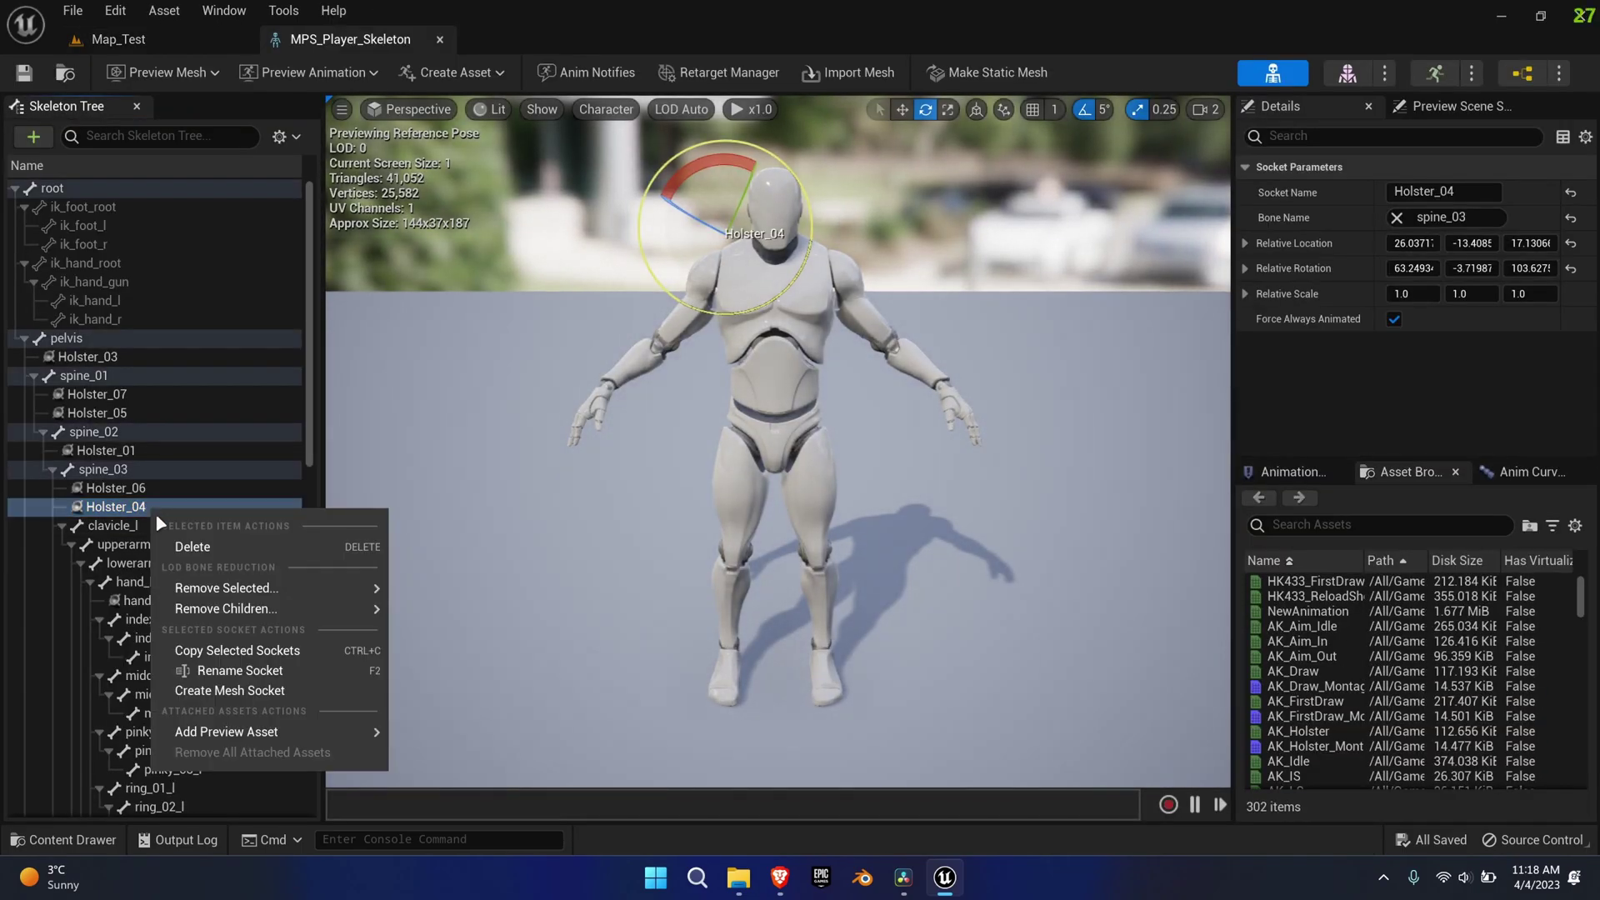
left_click(284, 651)
left_click(125, 470)
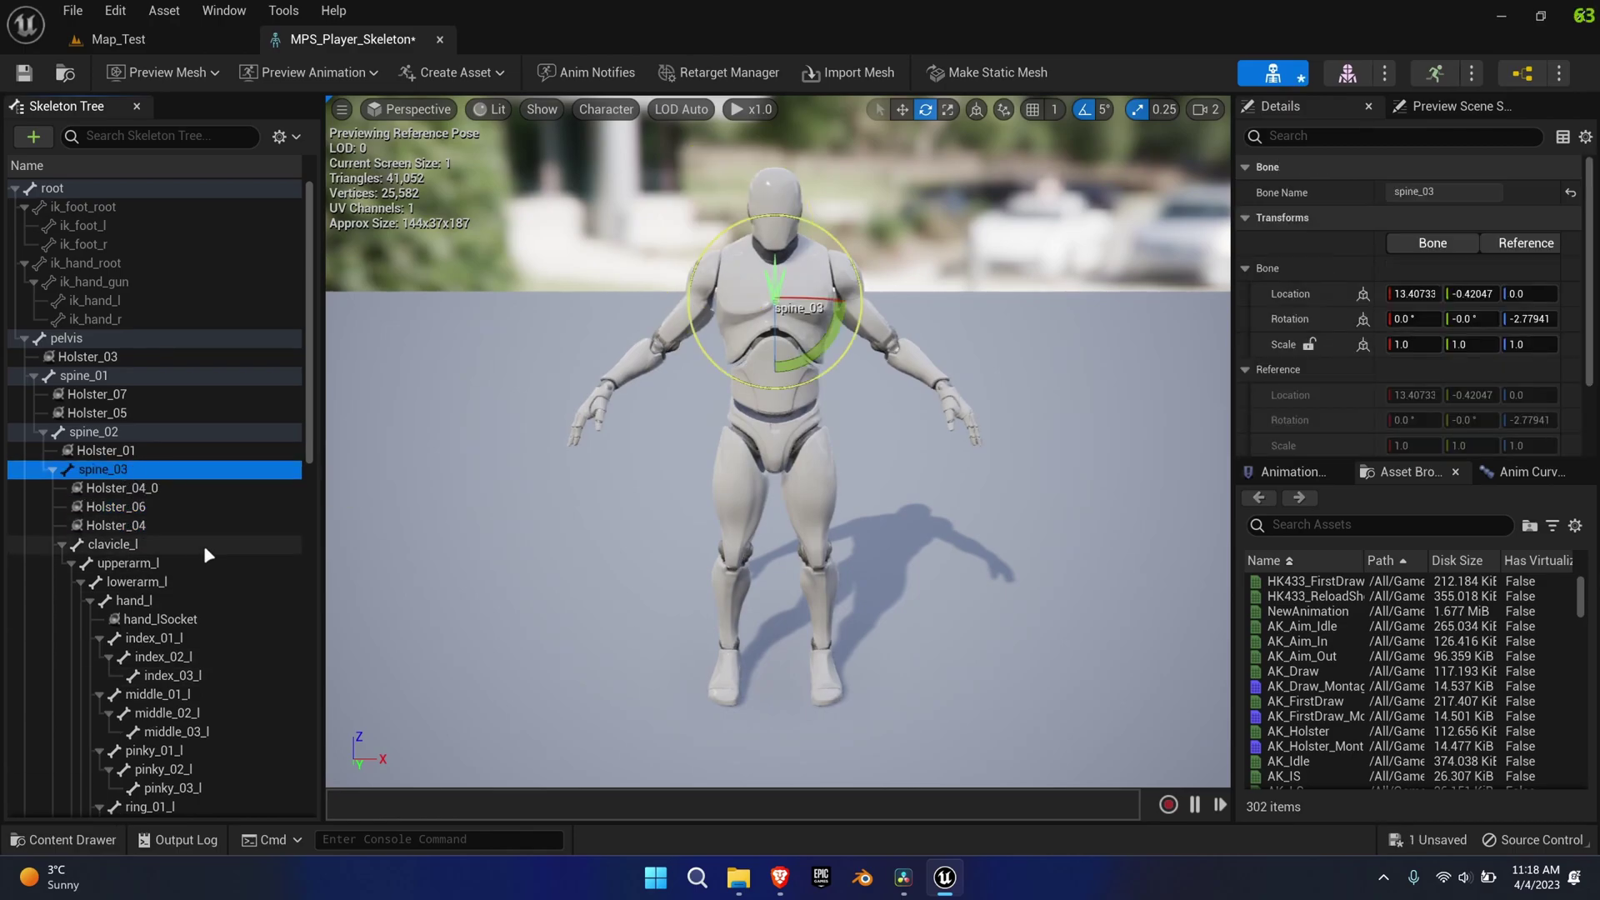
Rename the copied socket to Holster_08 and add SK_Bat to it as a preview asset.
left_click(148, 490)
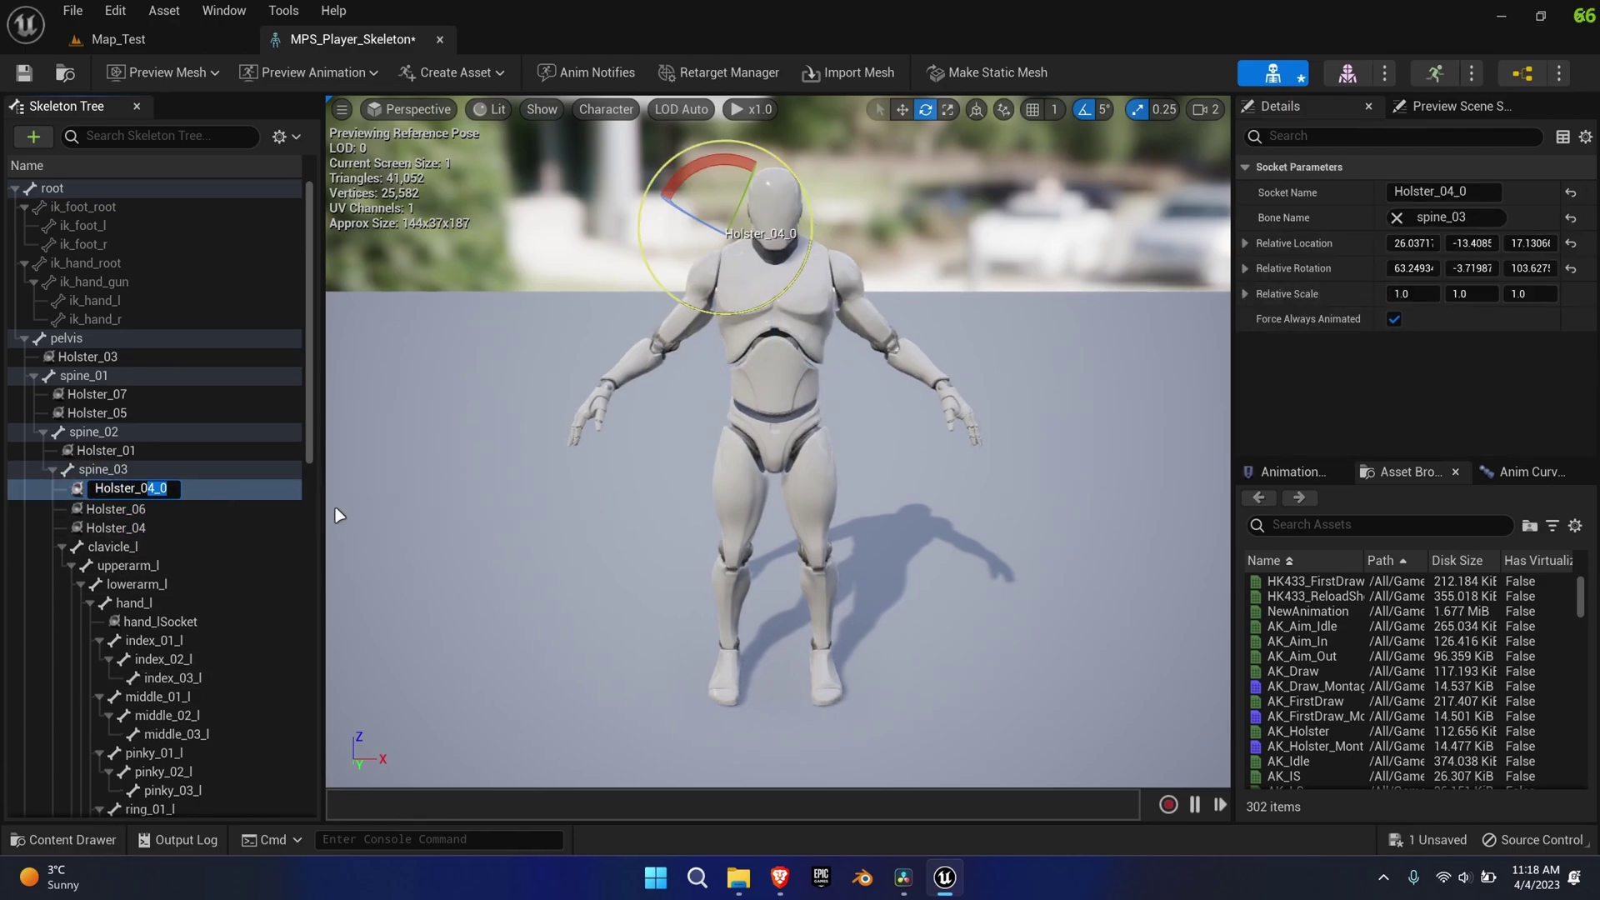
right_click(122, 490)
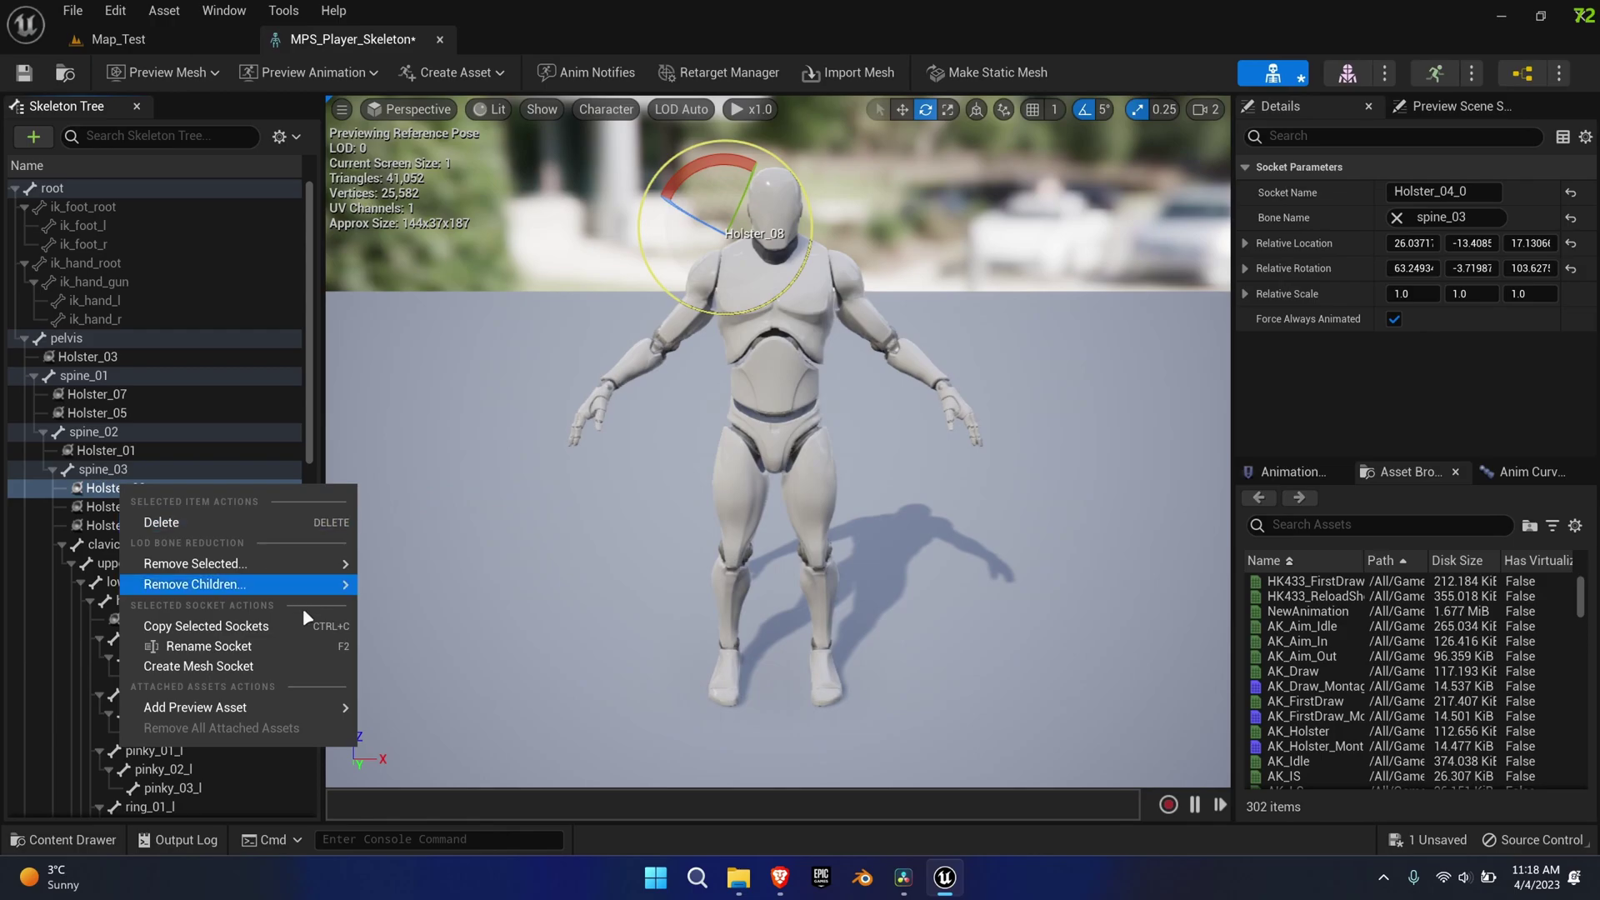
mouse_move(250, 707)
type("bat")
left_click(391, 467)
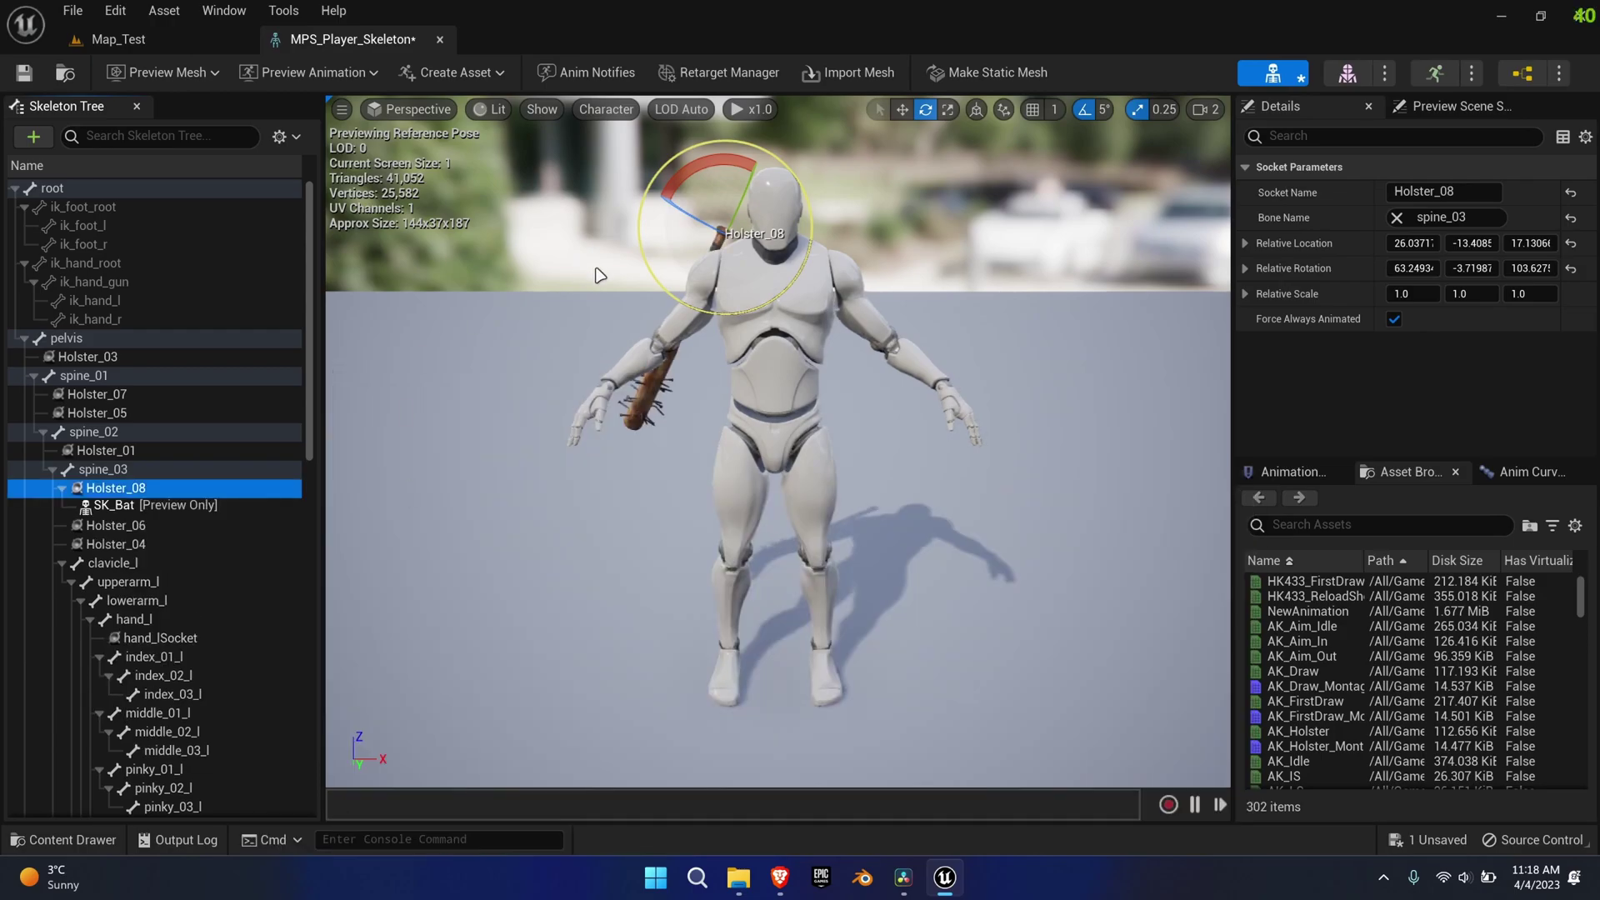
Rotate and move the Holster_08 socket so the bat hangs straight down against the mannequin's back.
left_click_drag(583, 417, 900, 400, "alt")
scroll(783, 375, "up", 3)
left_click_drag(785, 325, 789, 357)
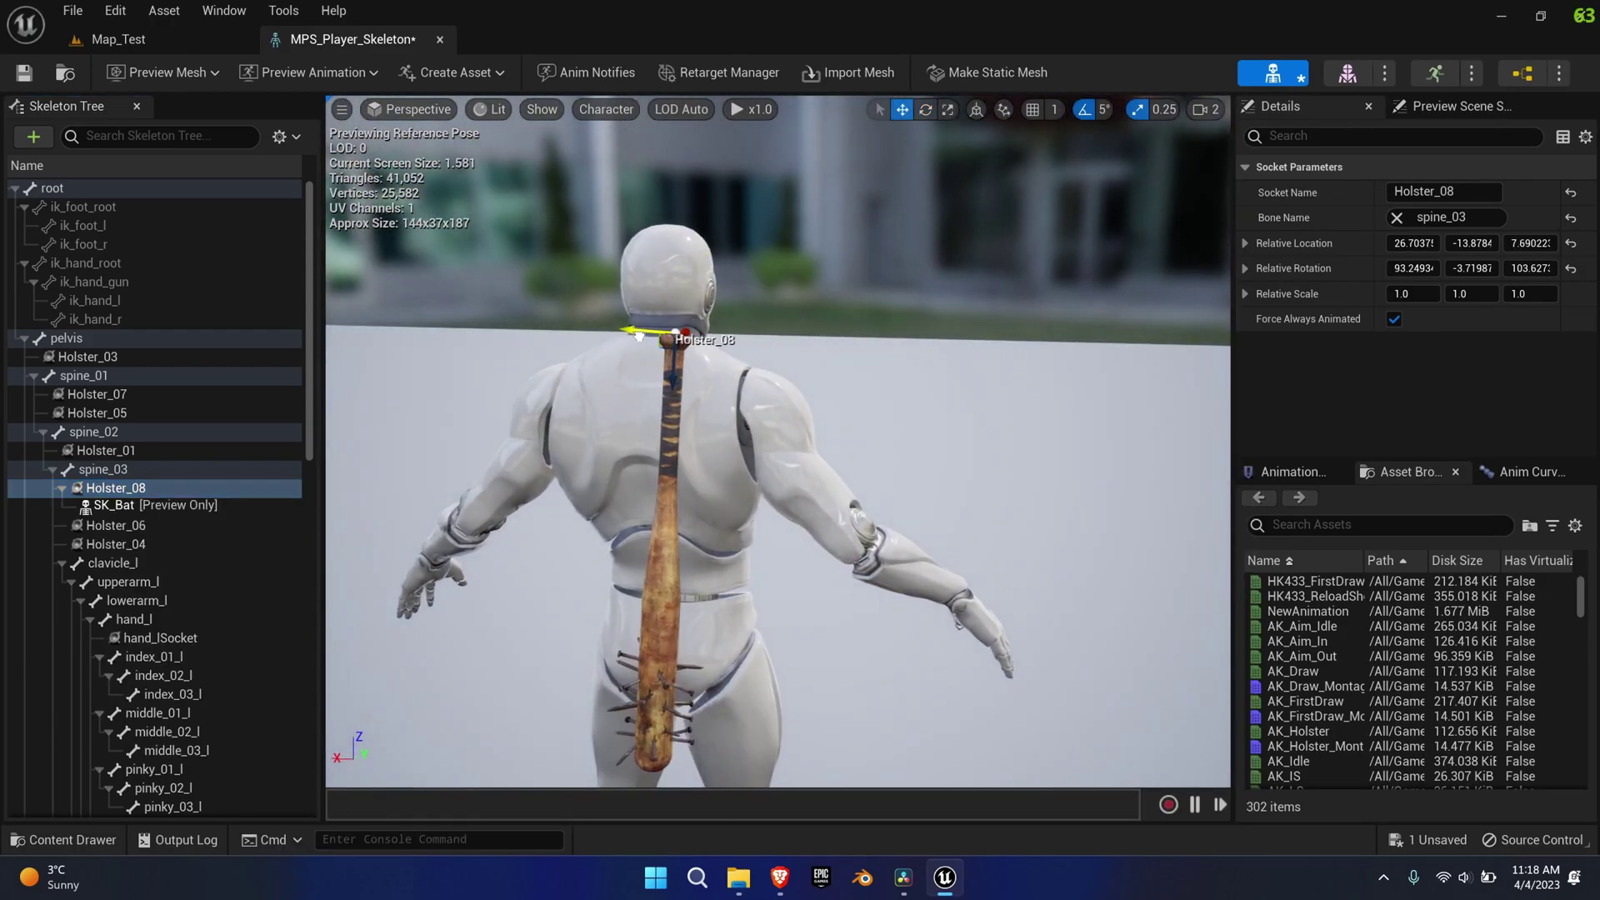
left_click_drag(640, 335, 593, 334)
Tilt and shift the Holster_08 socket so the bat lies diagonally across the back with its handle behind the right shoulder.
left_click(467, 375)
left_click(116, 487)
key("e")
left_click_drag(679, 300, 702, 341)
key("w")
left_click_drag(613, 319, 633, 336)
left_click_drag(633, 358, 769, 382, "alt")
scroll(769, 382, "down", 4)
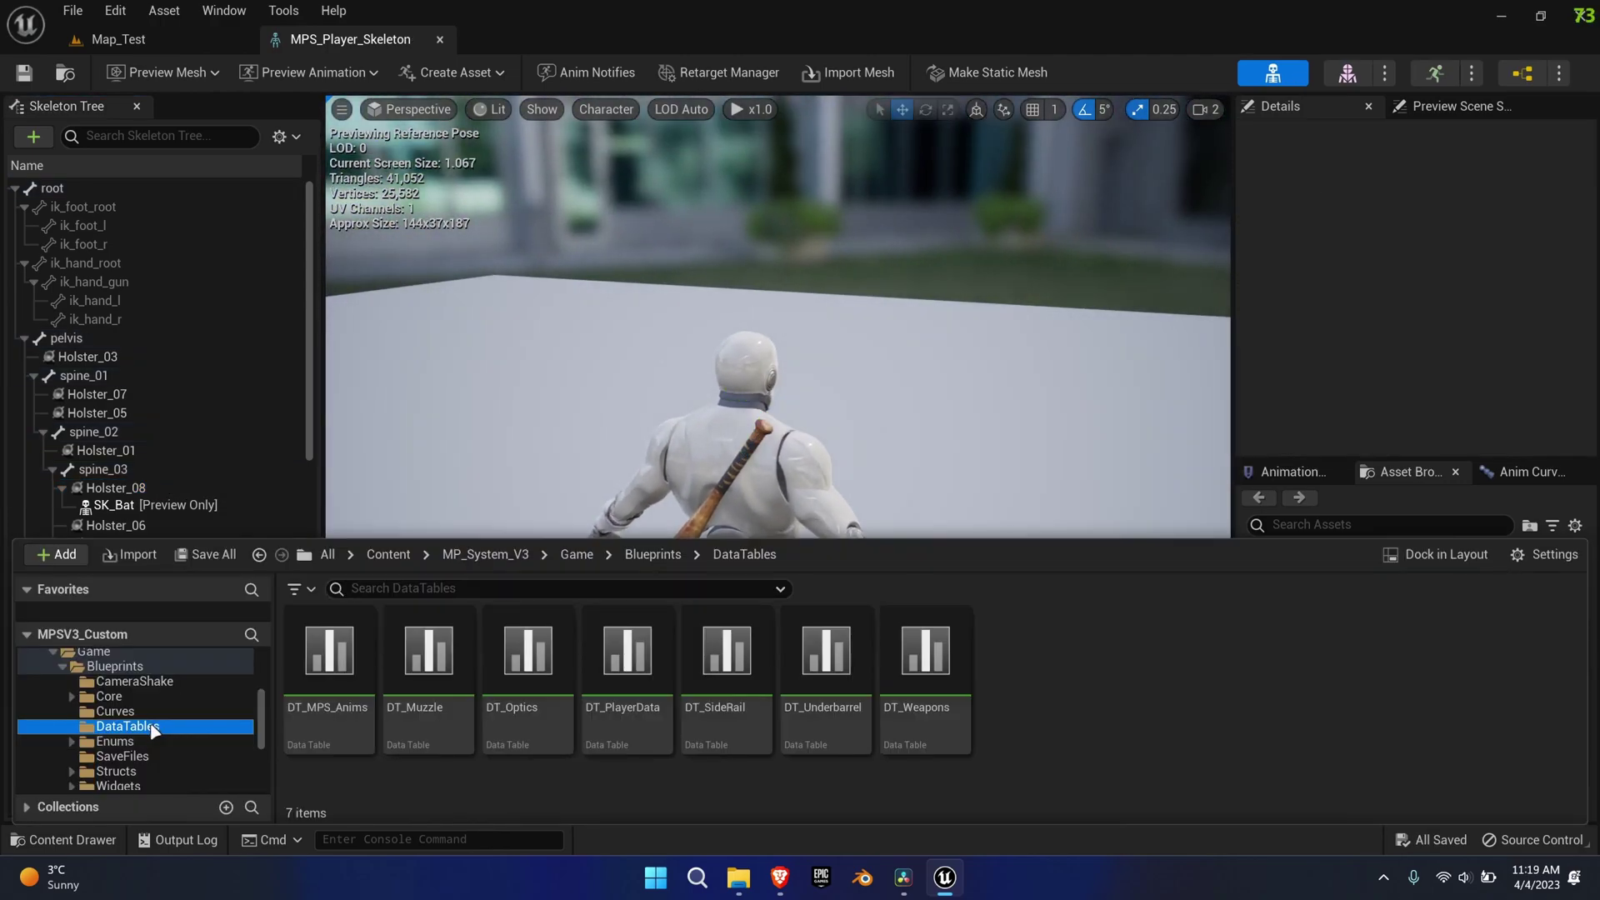
Open ENUM_HolsterSlots from Blueprints/Enums and add a new enumerator for the Holster_08 socket.
left_click(167, 742)
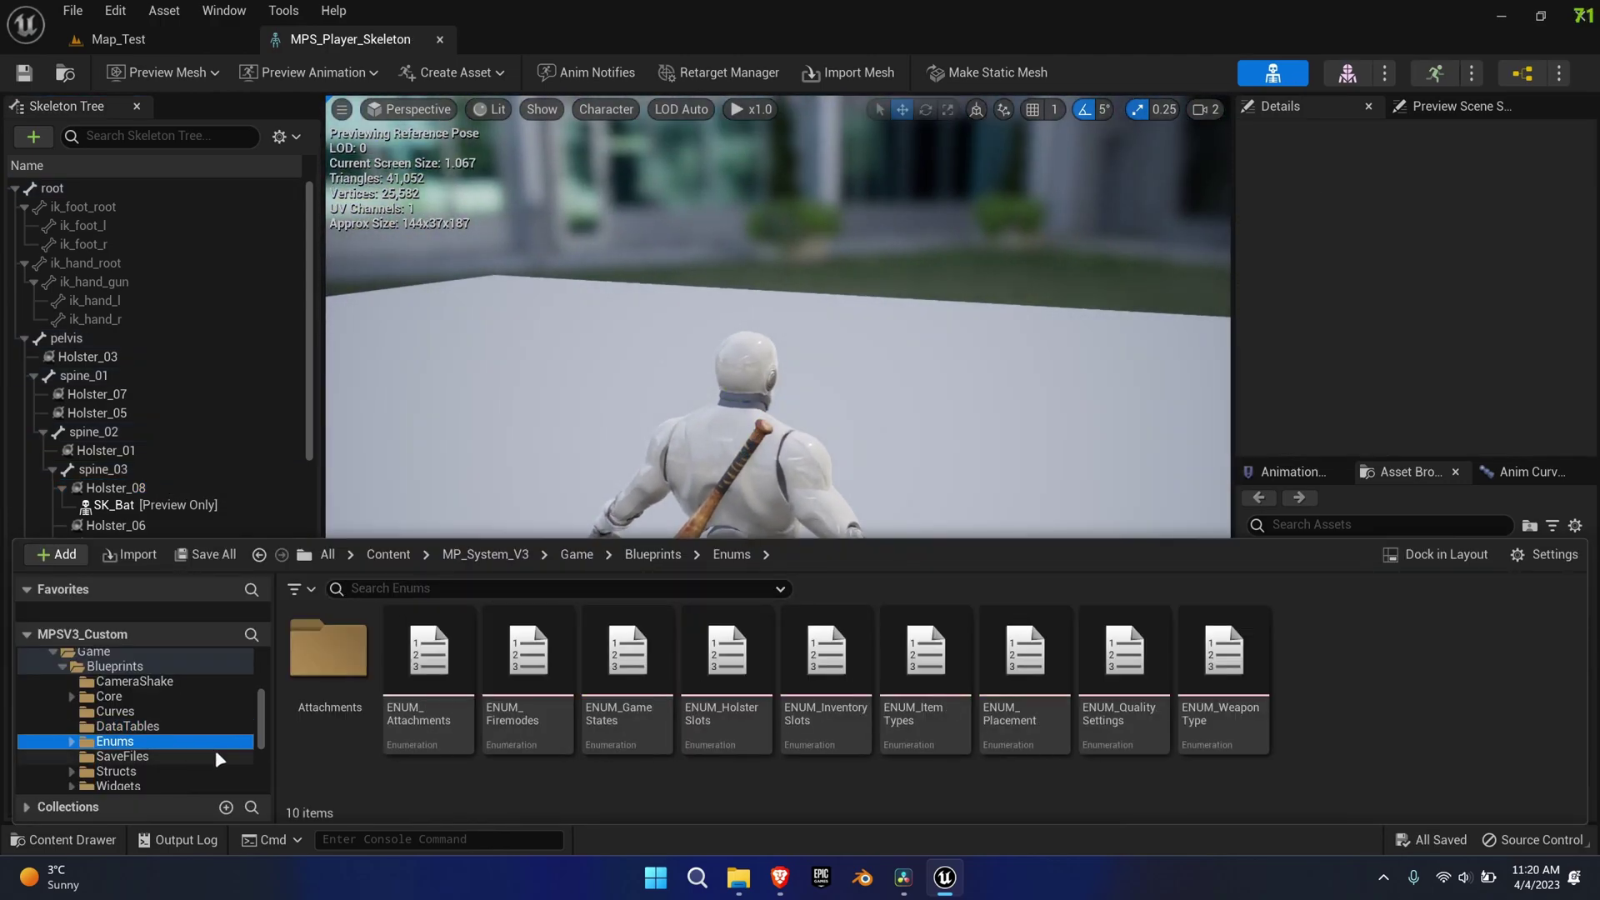
double_click(733, 750)
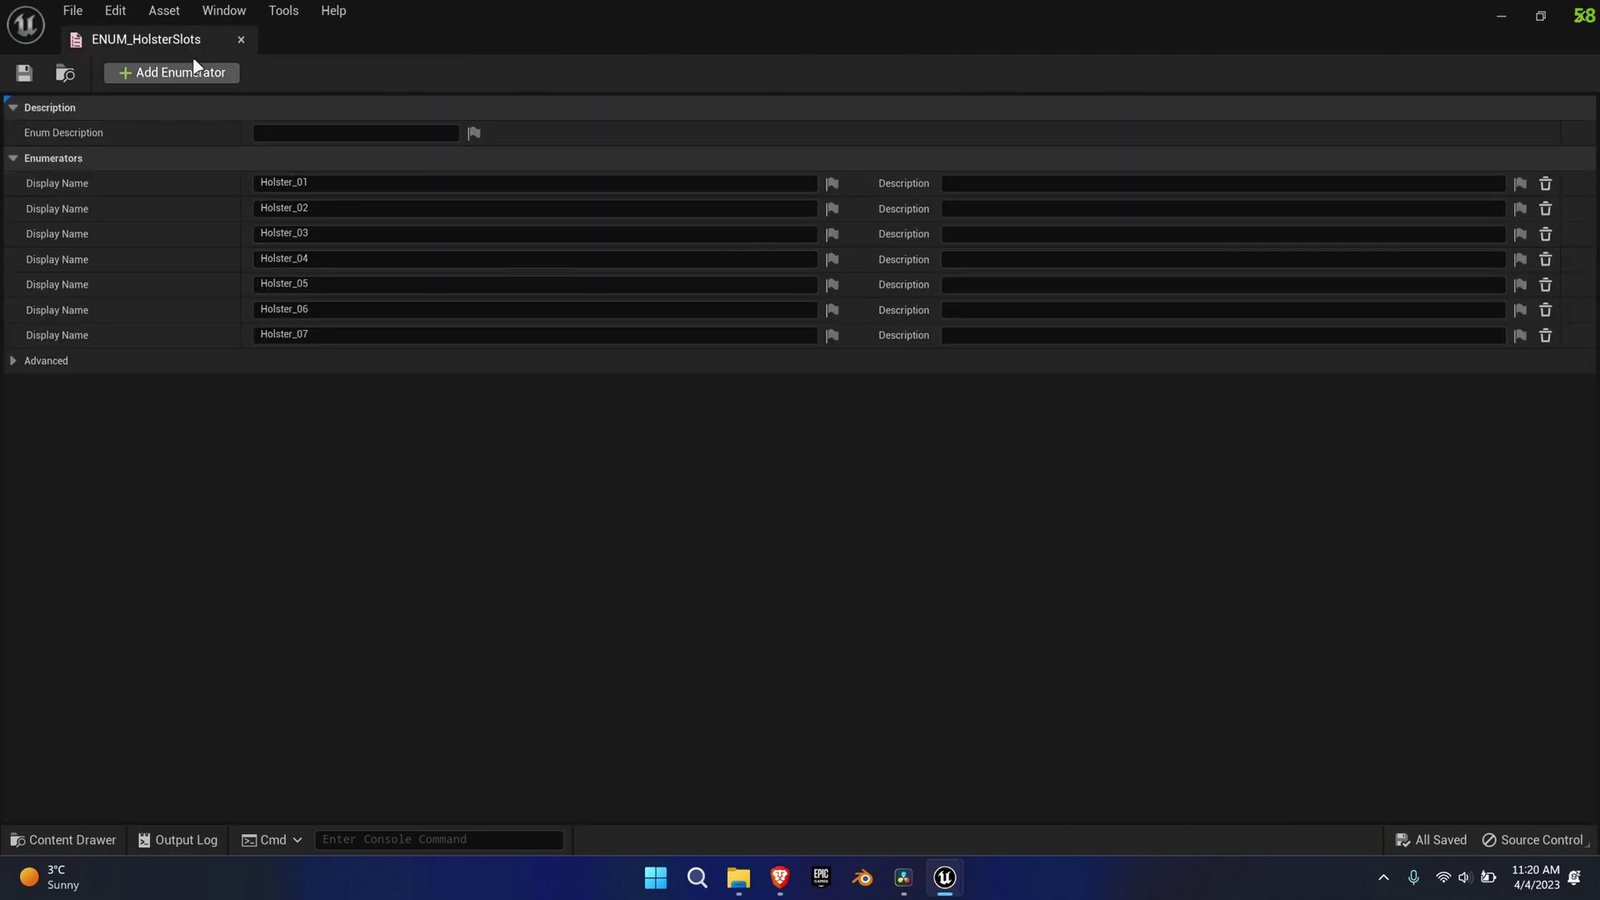
left_click(182, 79)
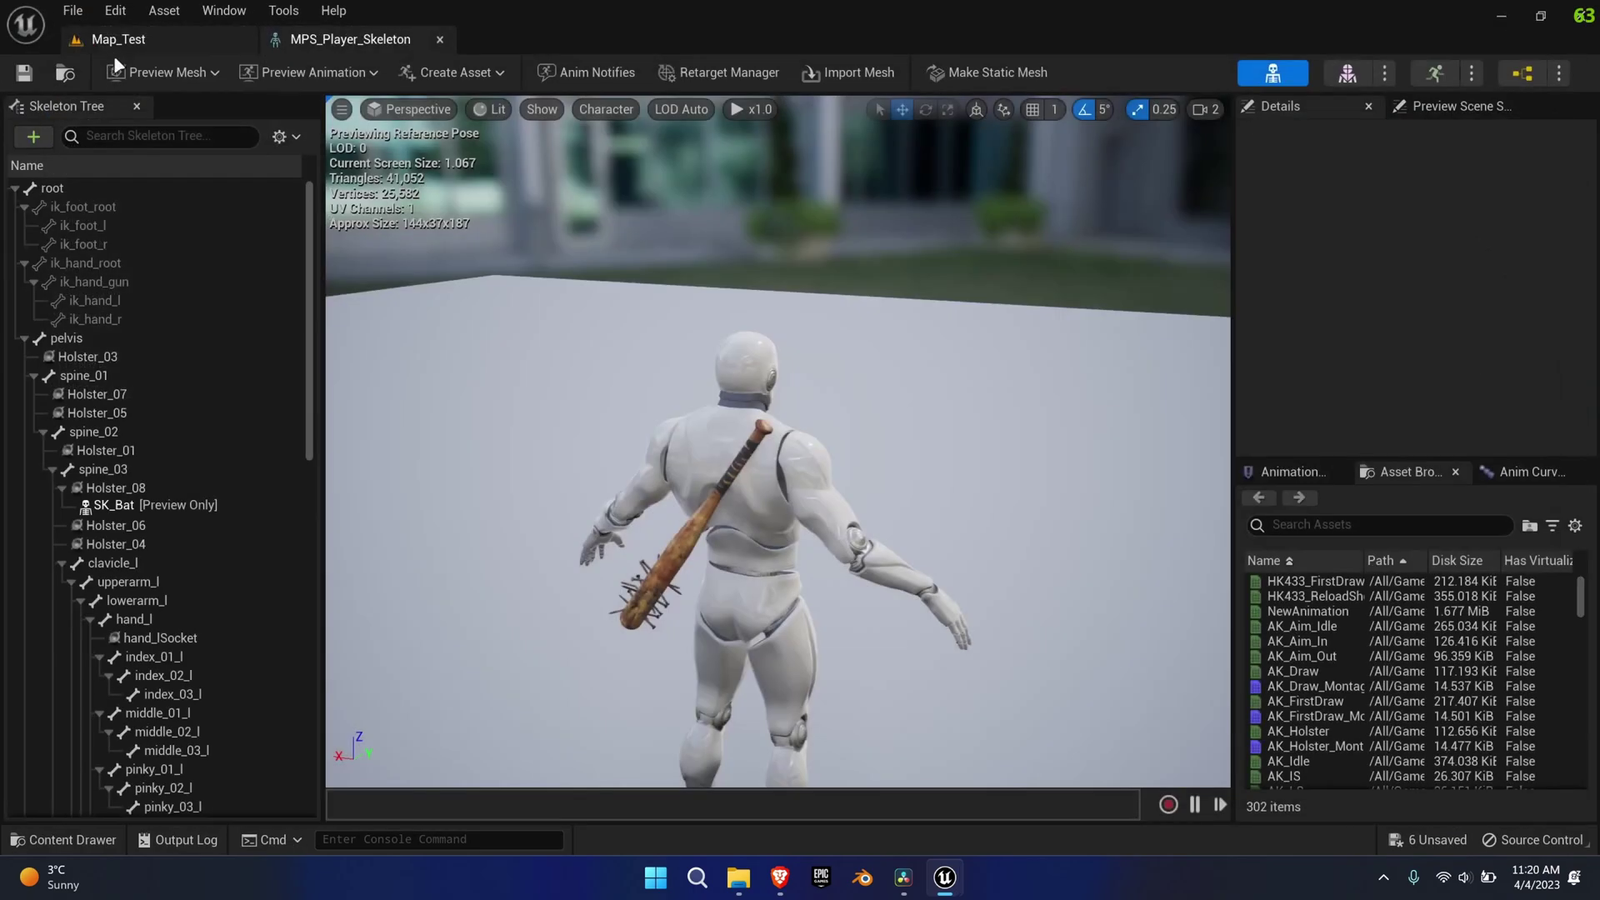
Open the DT_Weapons data table and set the Bat row's Holster parameter to Holster_08.
key("ctrl+space")
left_click(717, 716)
left_click(133, 726)
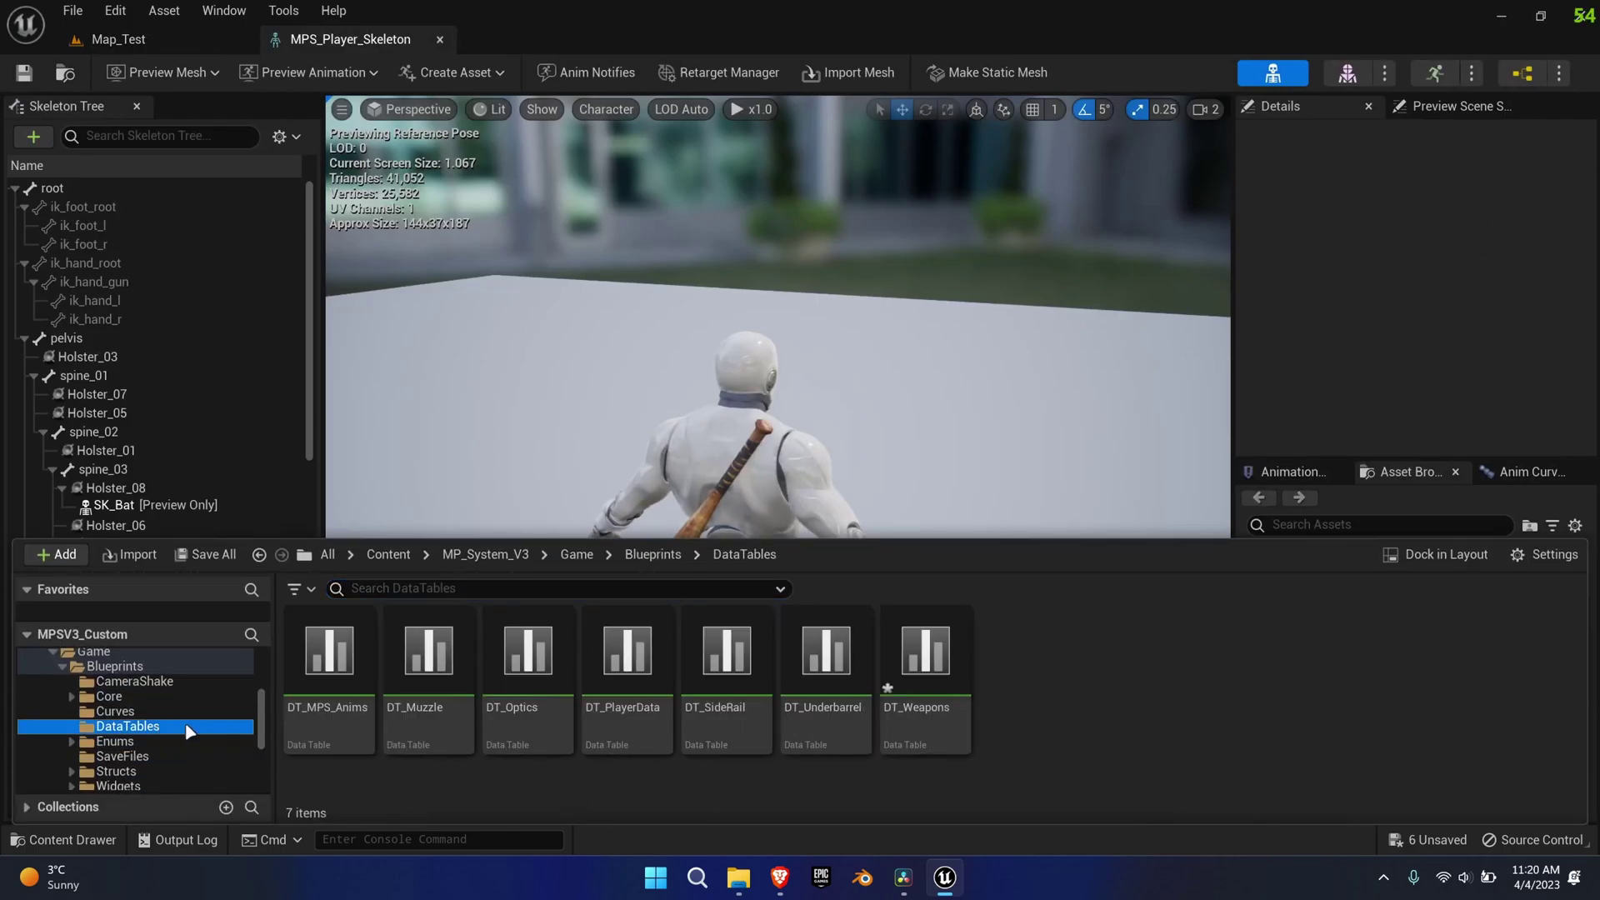
double_click(952, 709)
left_click(517, 270)
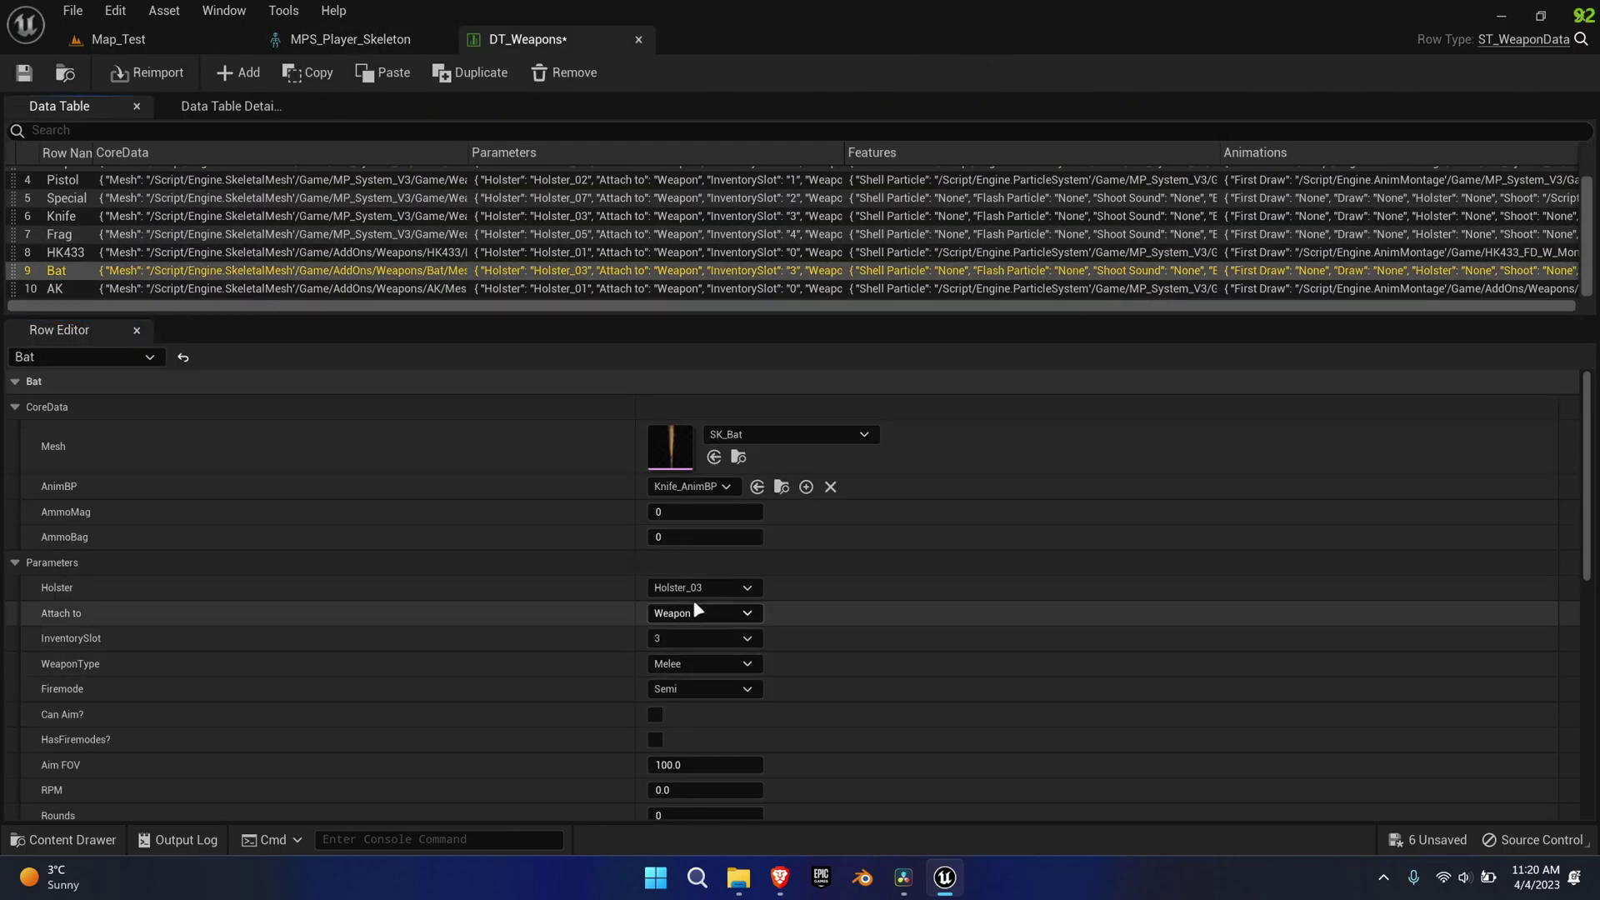
scroll(700, 583, "down", 1)
left_click(710, 558)
left_click(704, 700)
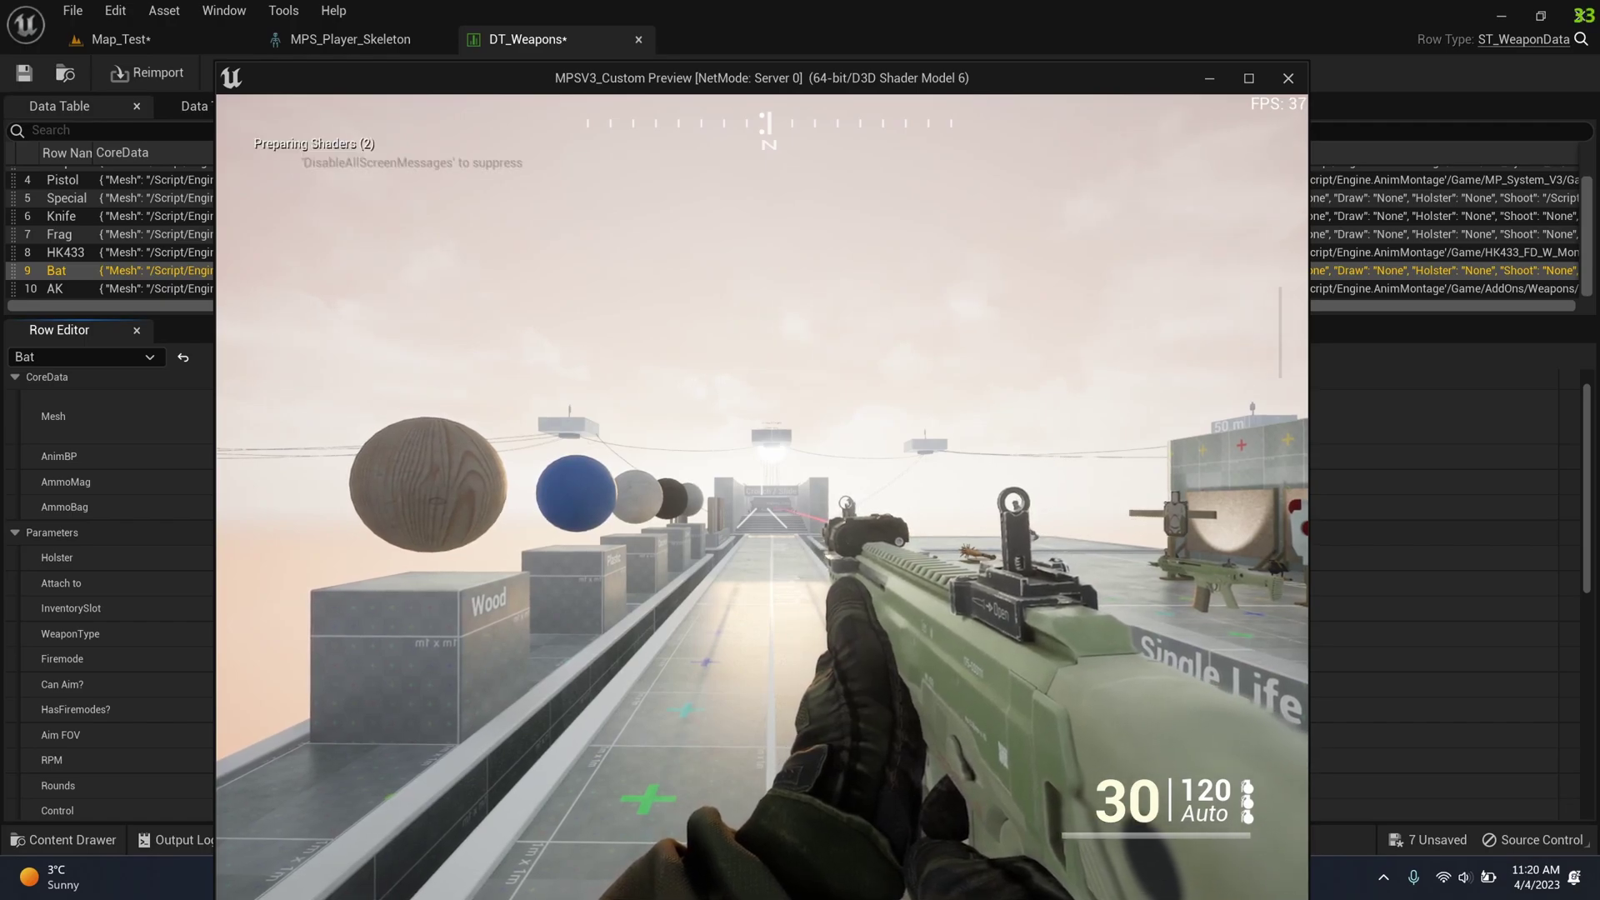
Equip the bat in the game preview, view it in third person and switch to the primary weapon to check its holster placement.
key("3")
key("v")
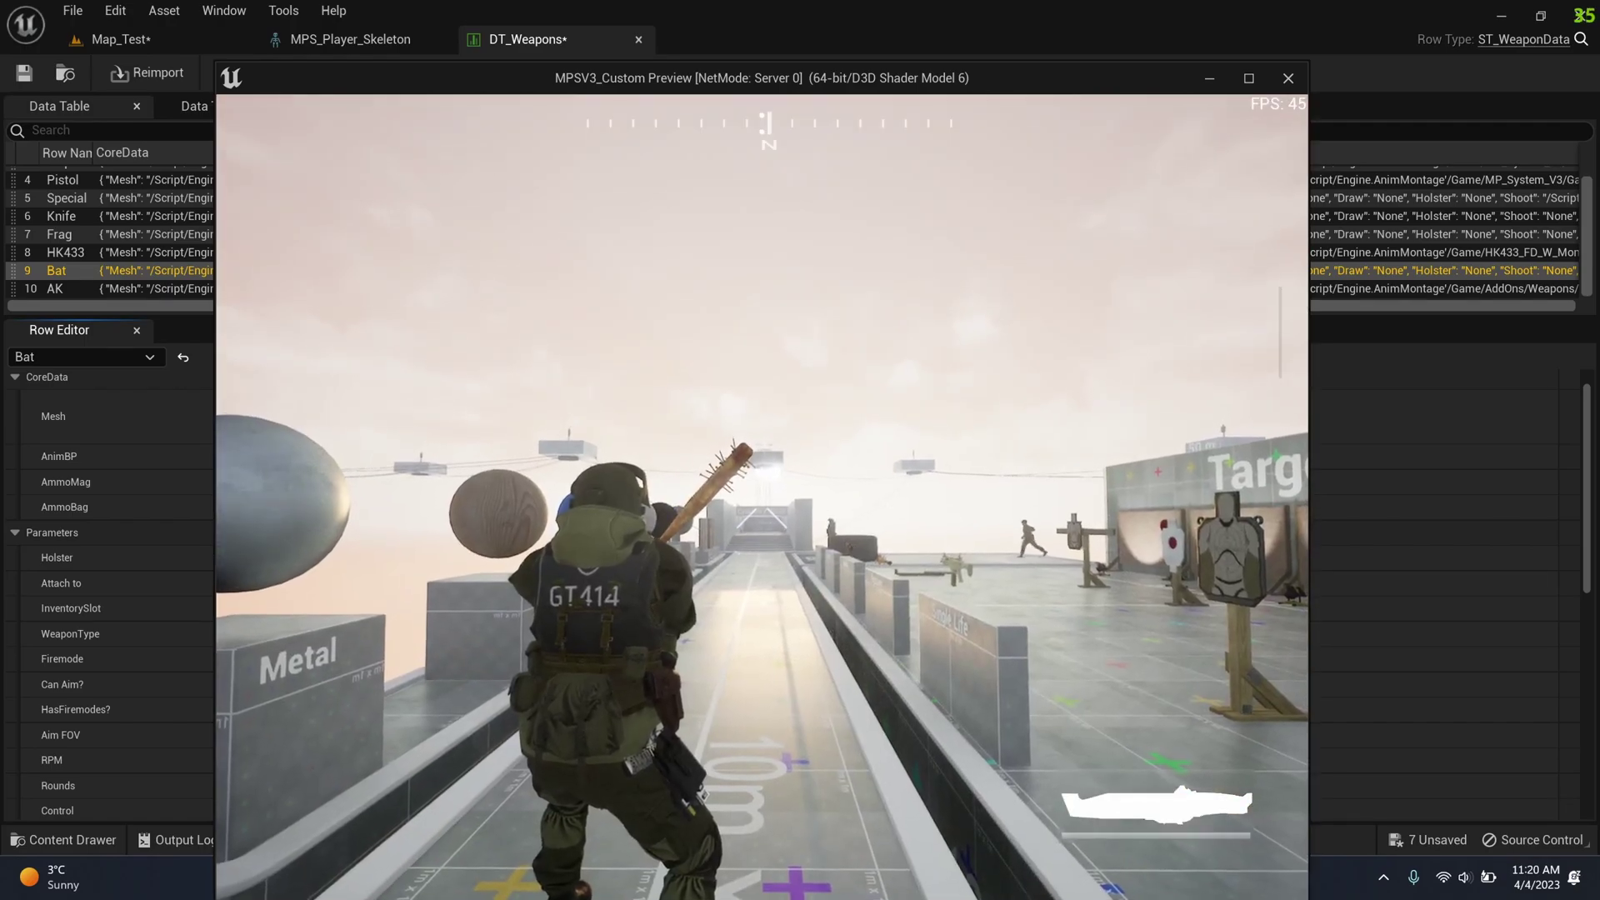
key("1")
key("w")
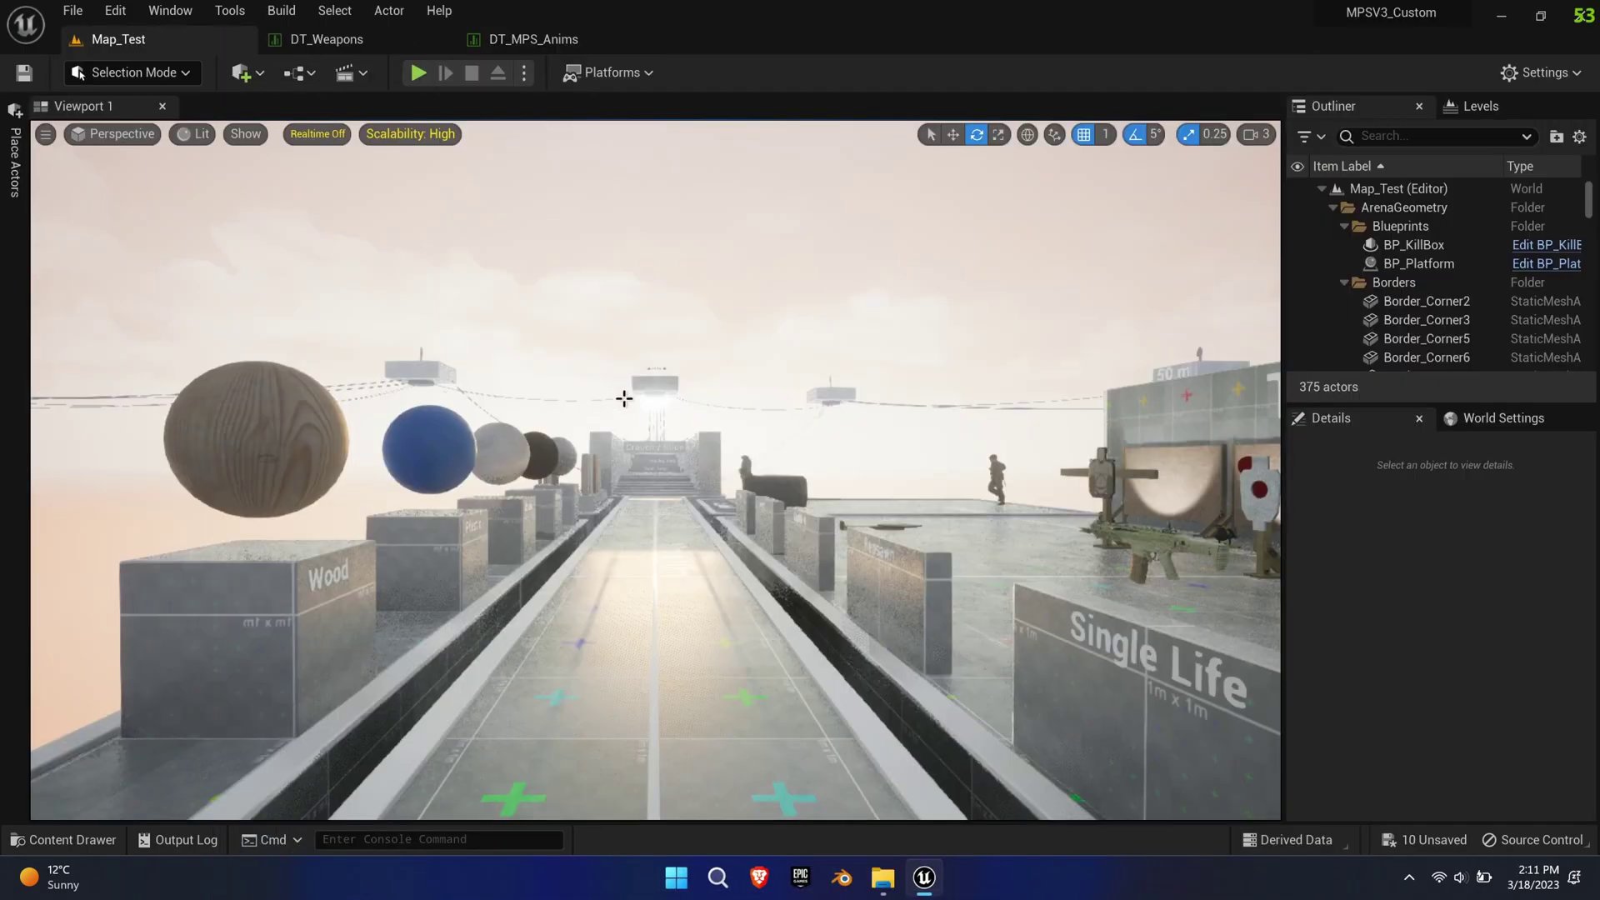
Open the SK_Bat skeletal mesh, and open the Knife mesh from the Knife row of the DT_Weapons data table.
key("ctrl+space")
double_click(337, 683)
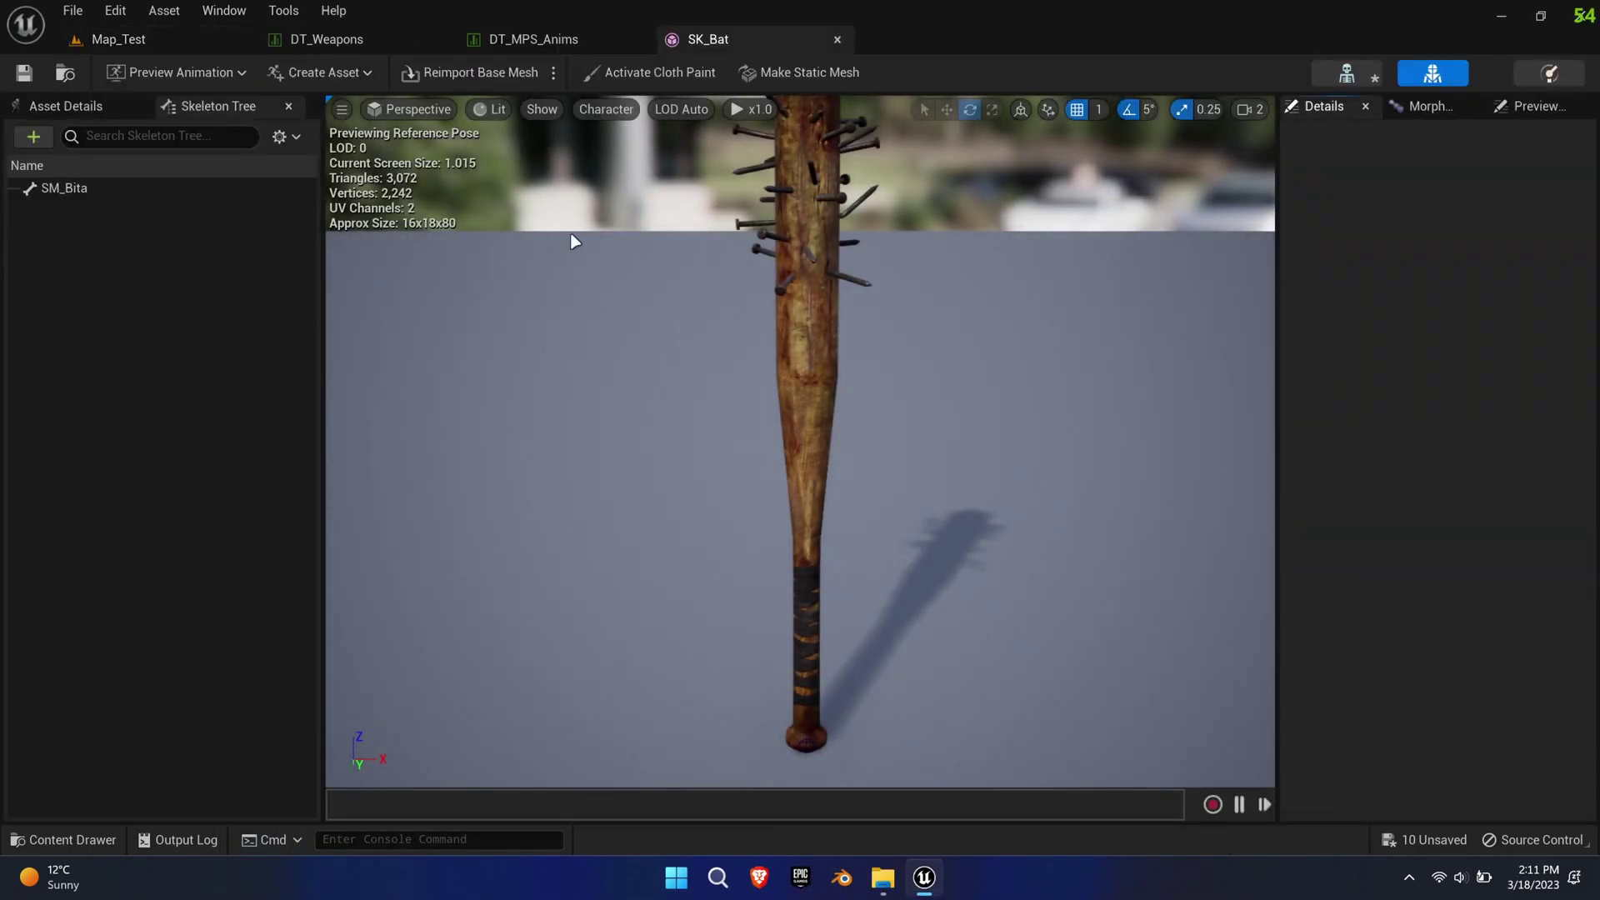
left_click(346, 39)
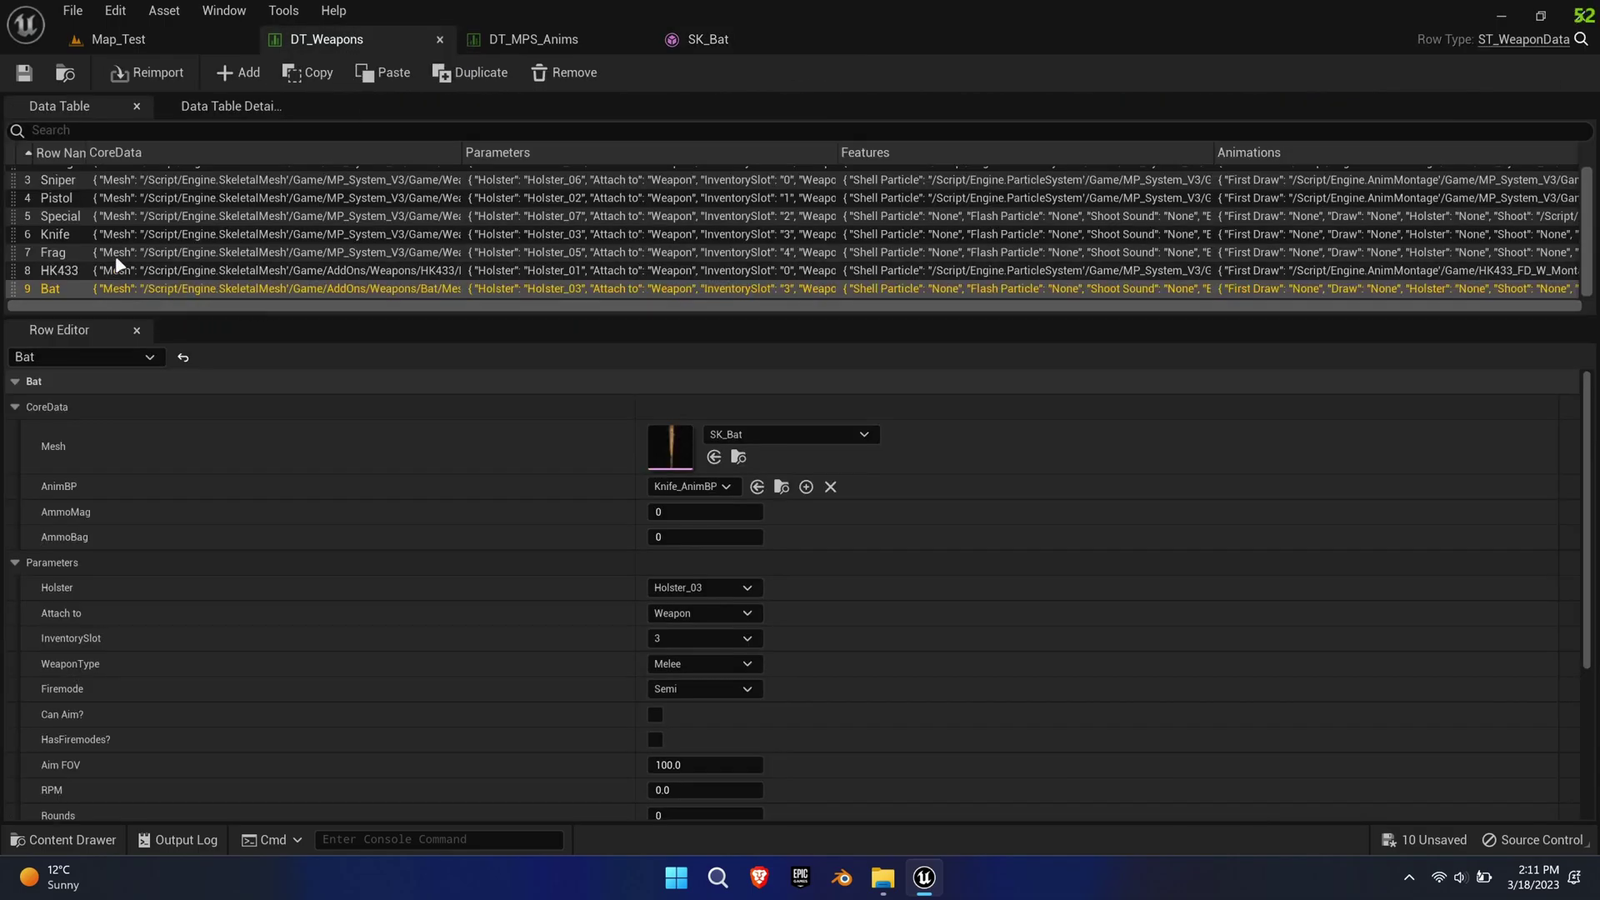
left_click(55, 234)
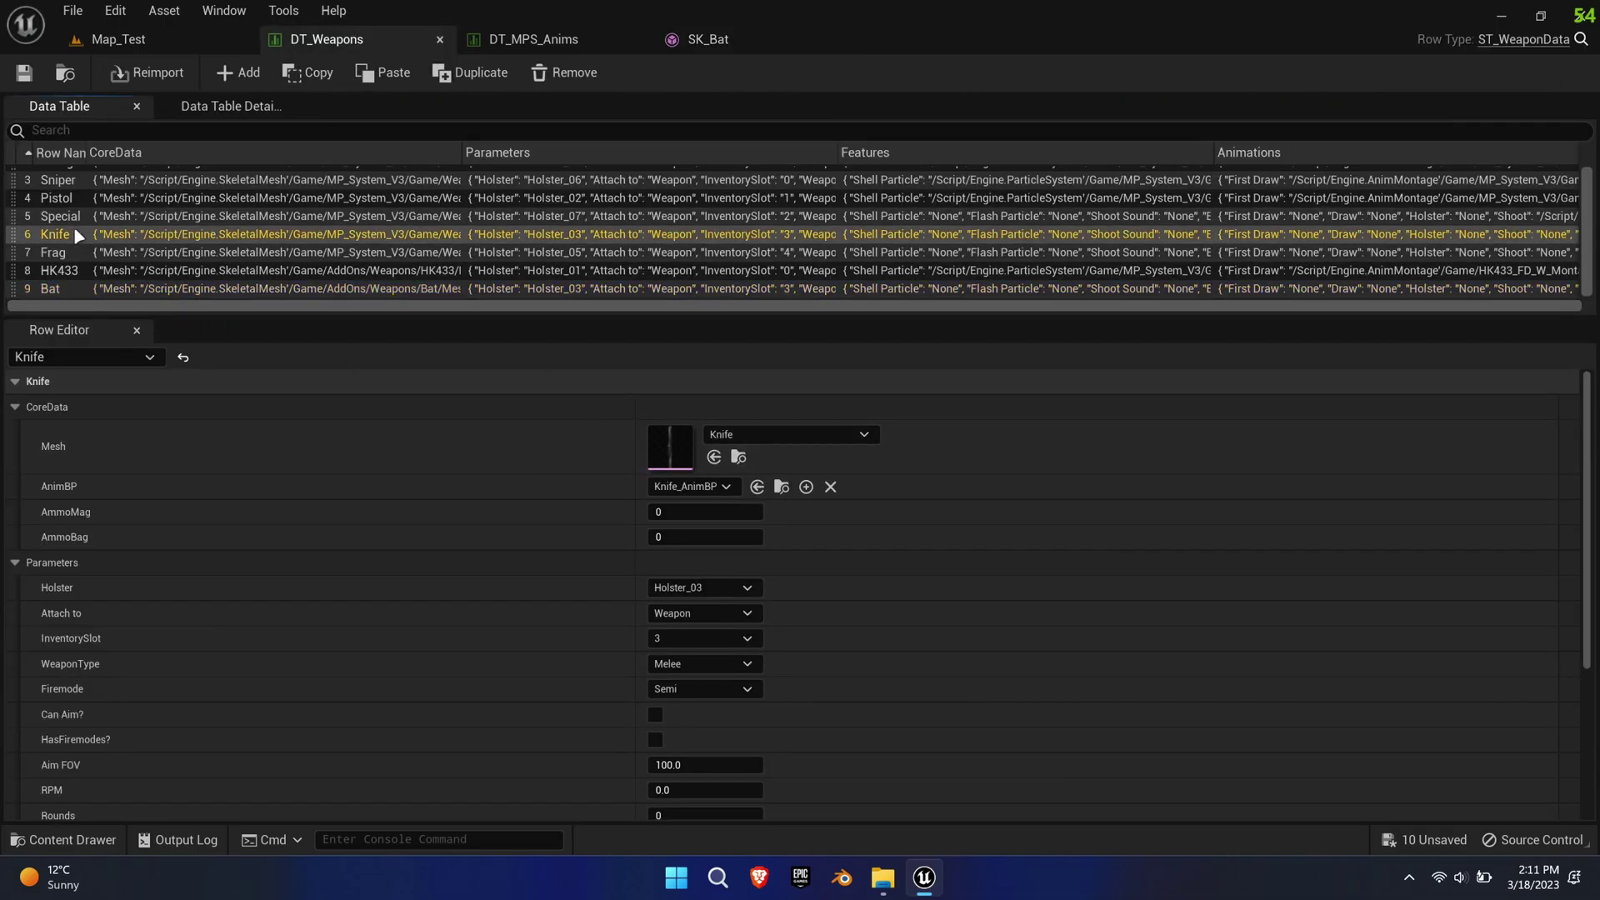
double_click(663, 450)
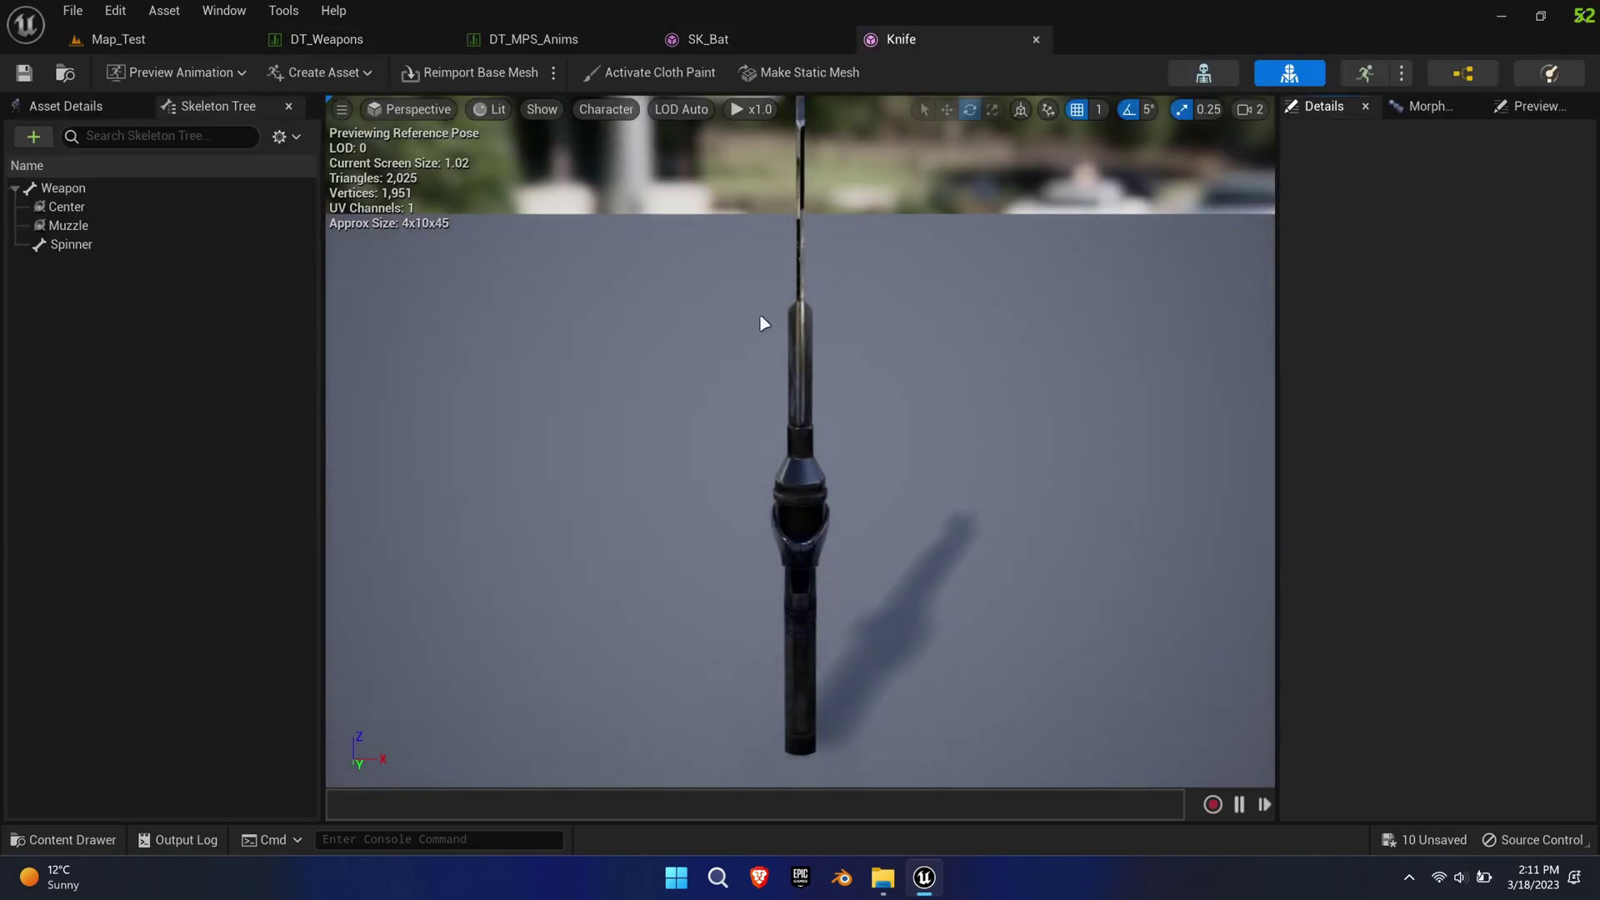
Copy the Center and Muzzle sockets from the Knife mesh and paste them onto the SM_Bita bone of SK_Bat.
left_click(117, 206)
left_click(105, 225, "ctrl")
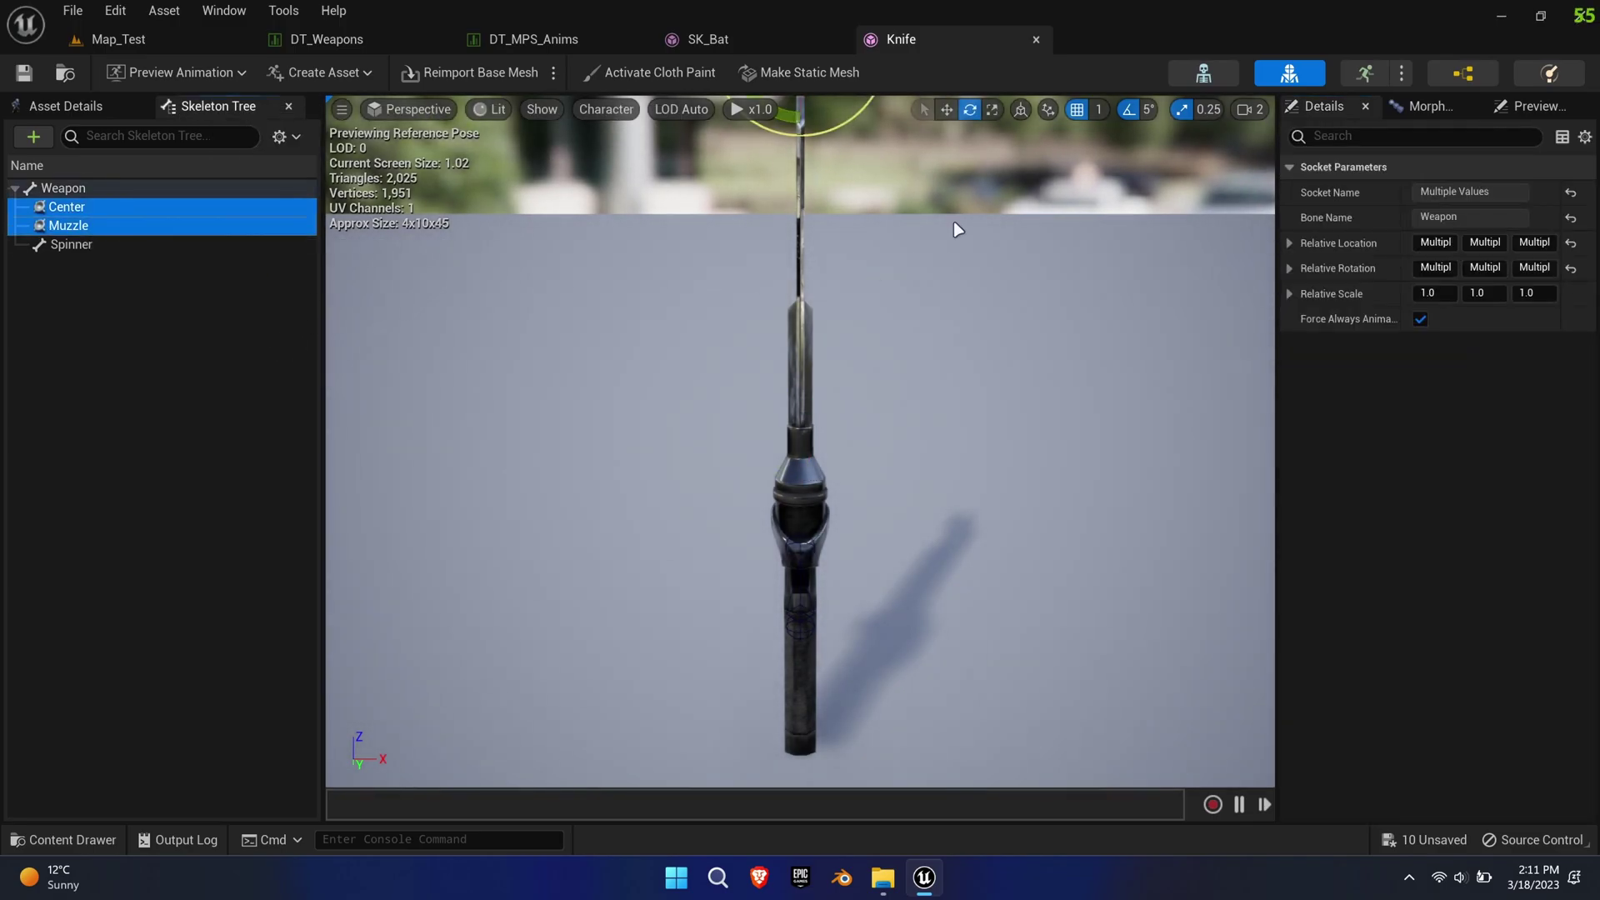
middle_click(975, 28)
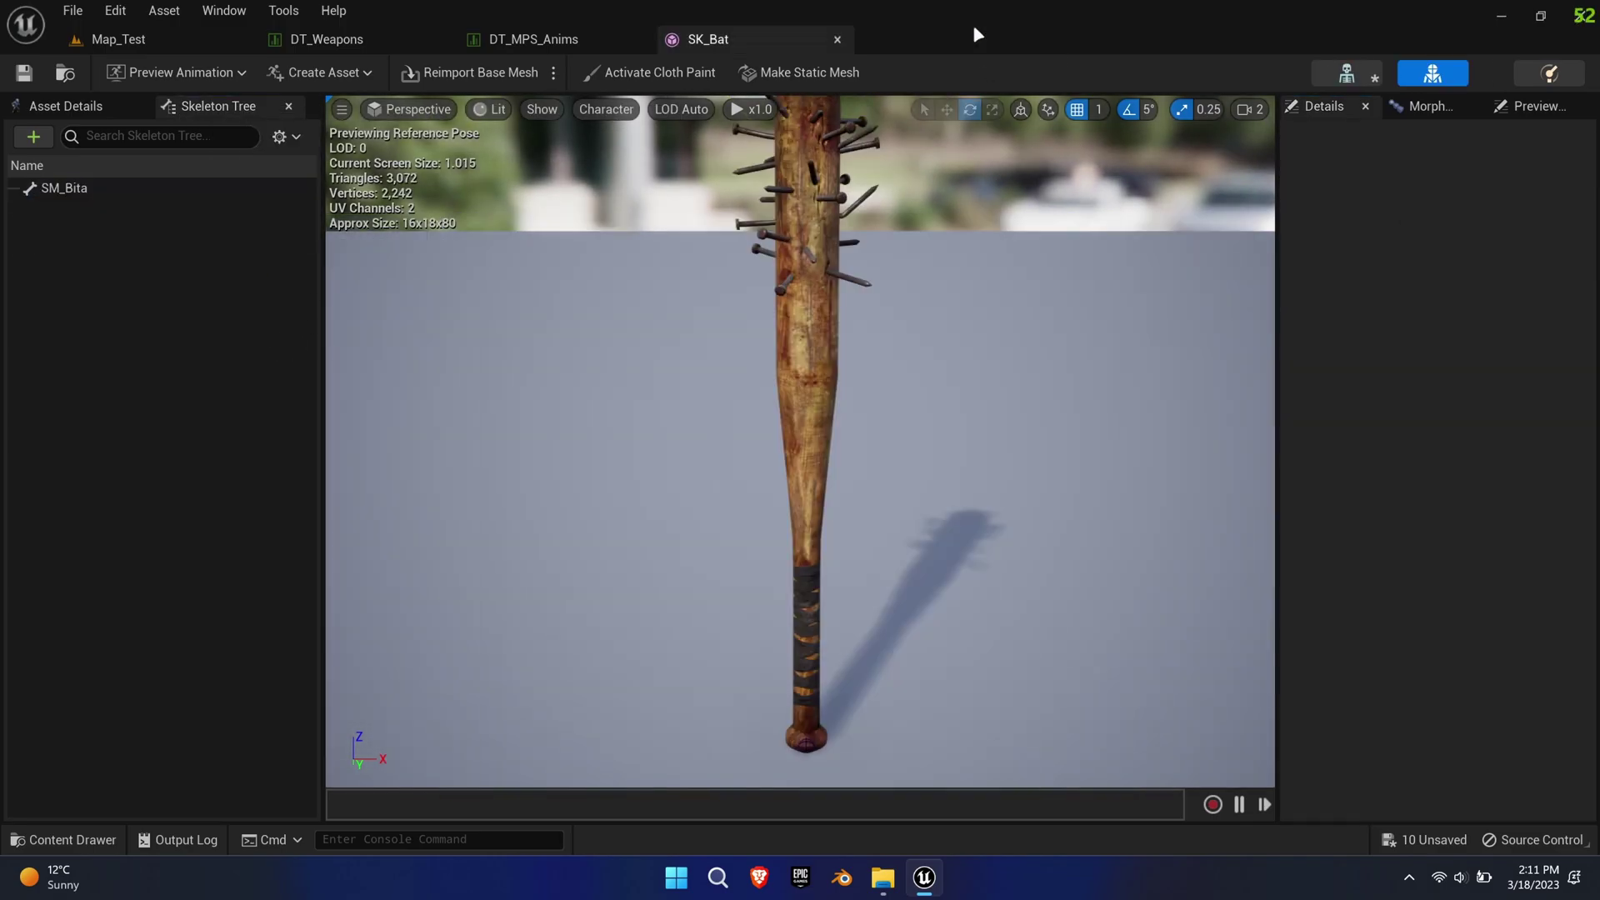
right_click(70, 197)
left_click(149, 315)
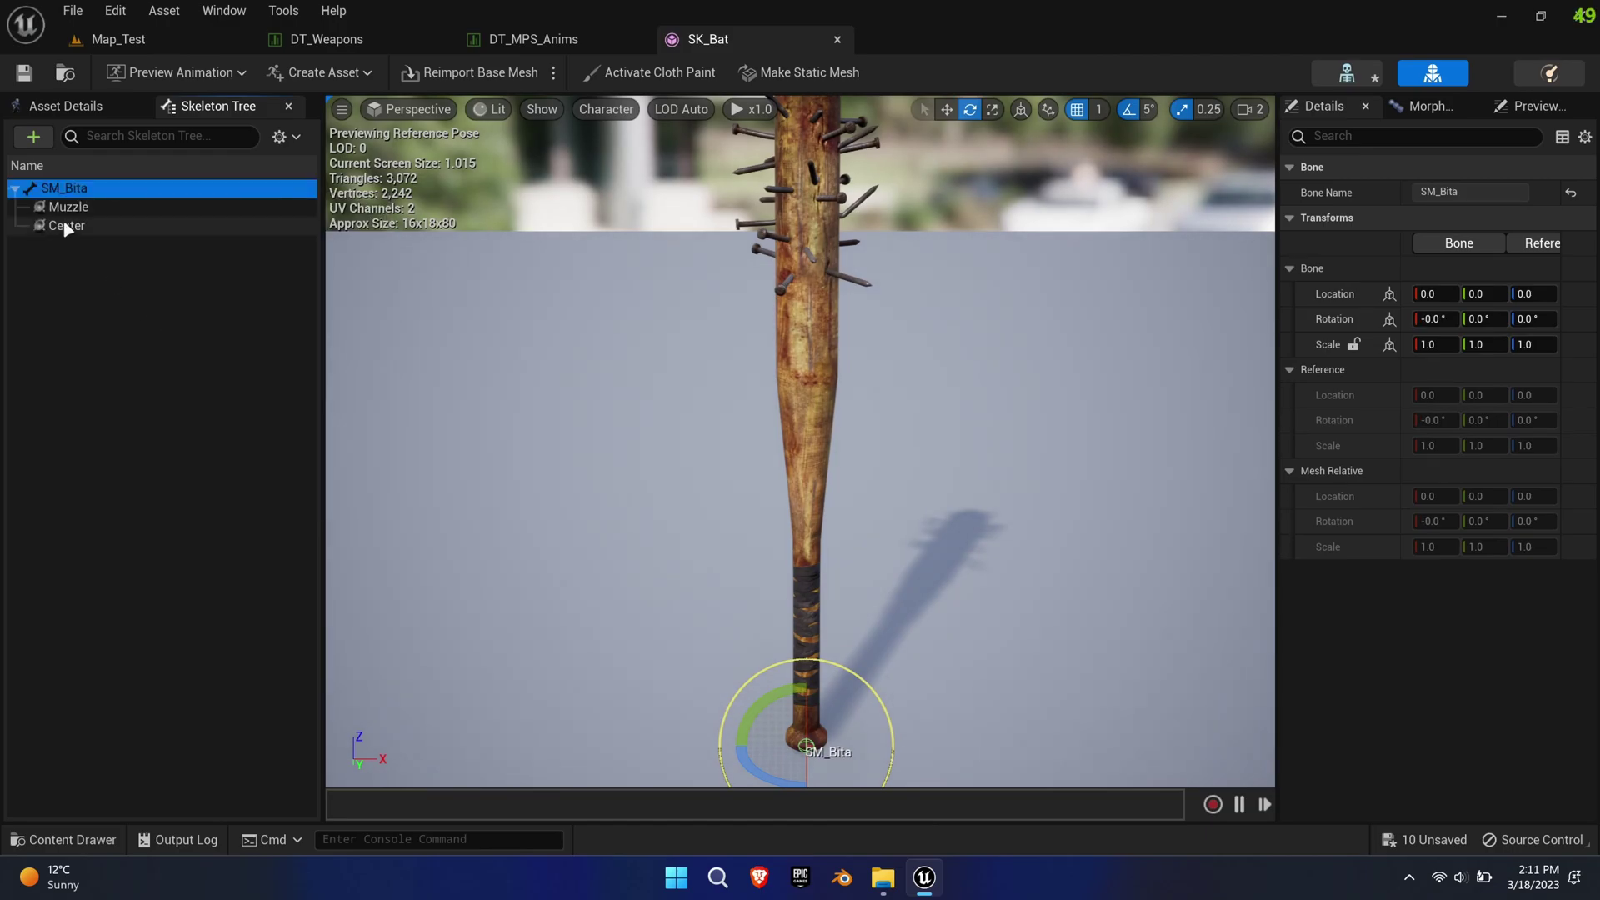
Raise the Muzzle socket of SK_Bat slightly above the bat's tip, to a relative Z location of about 91.2, and close the mesh.
left_click(67, 224)
key("ctrl+z")
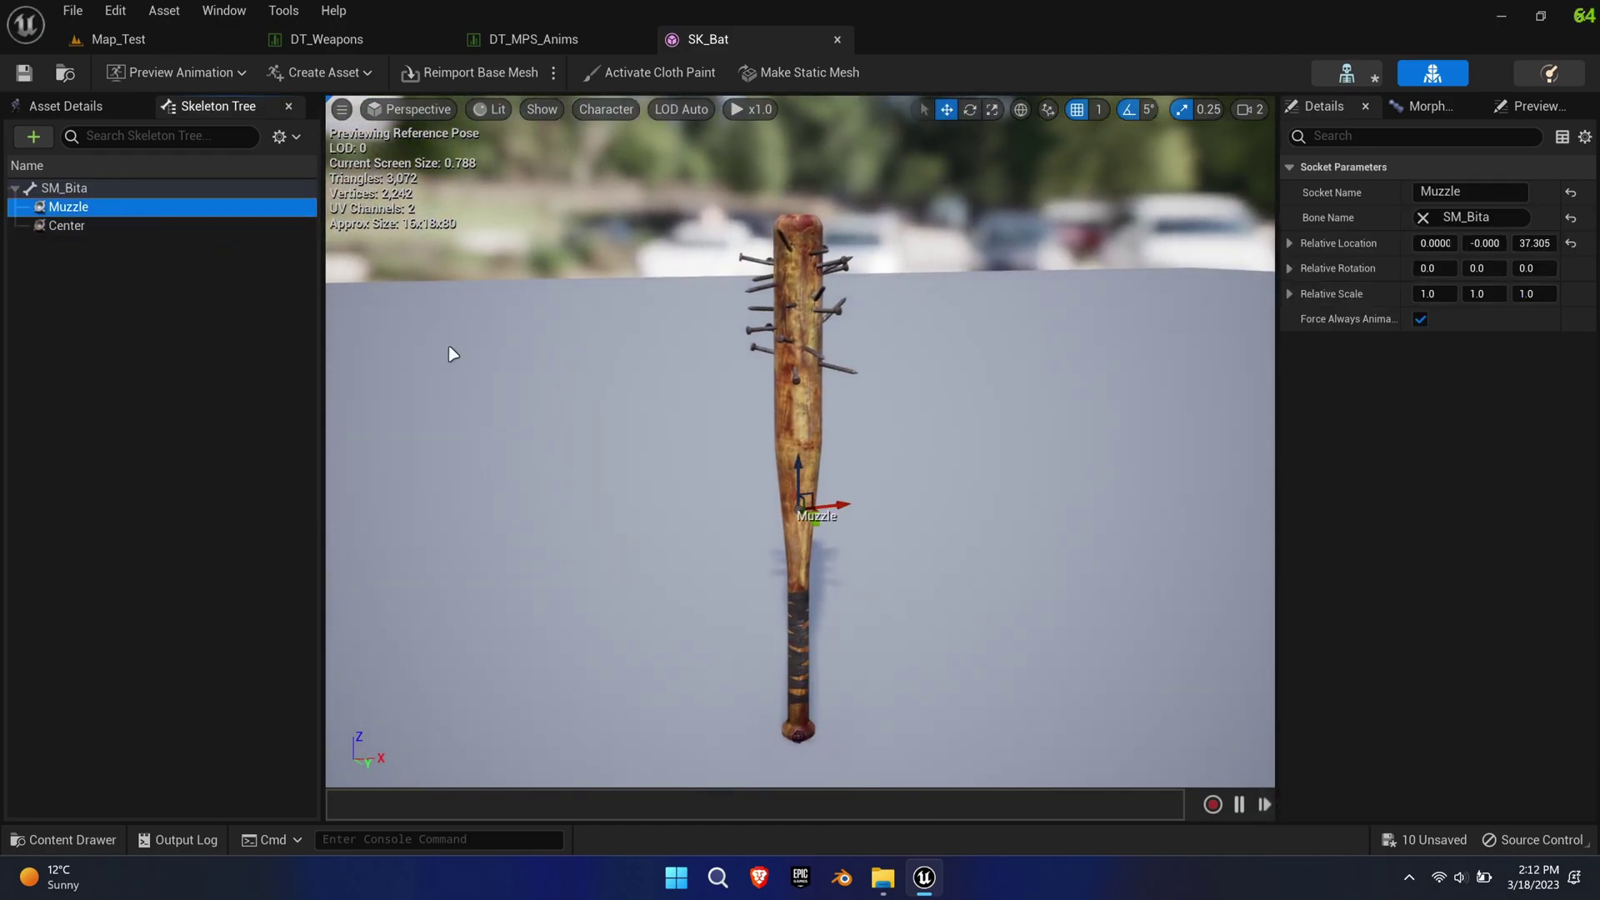
mouse_move(791, 473)
left_mouse_down()
mouse_move(866, 442)
mouse_move(790, 455)
mouse_move(798, 490)
left_mouse_up()
left_click_drag(788, 115, 788, 112)
right_click_drag(839, 239, 829, 198)
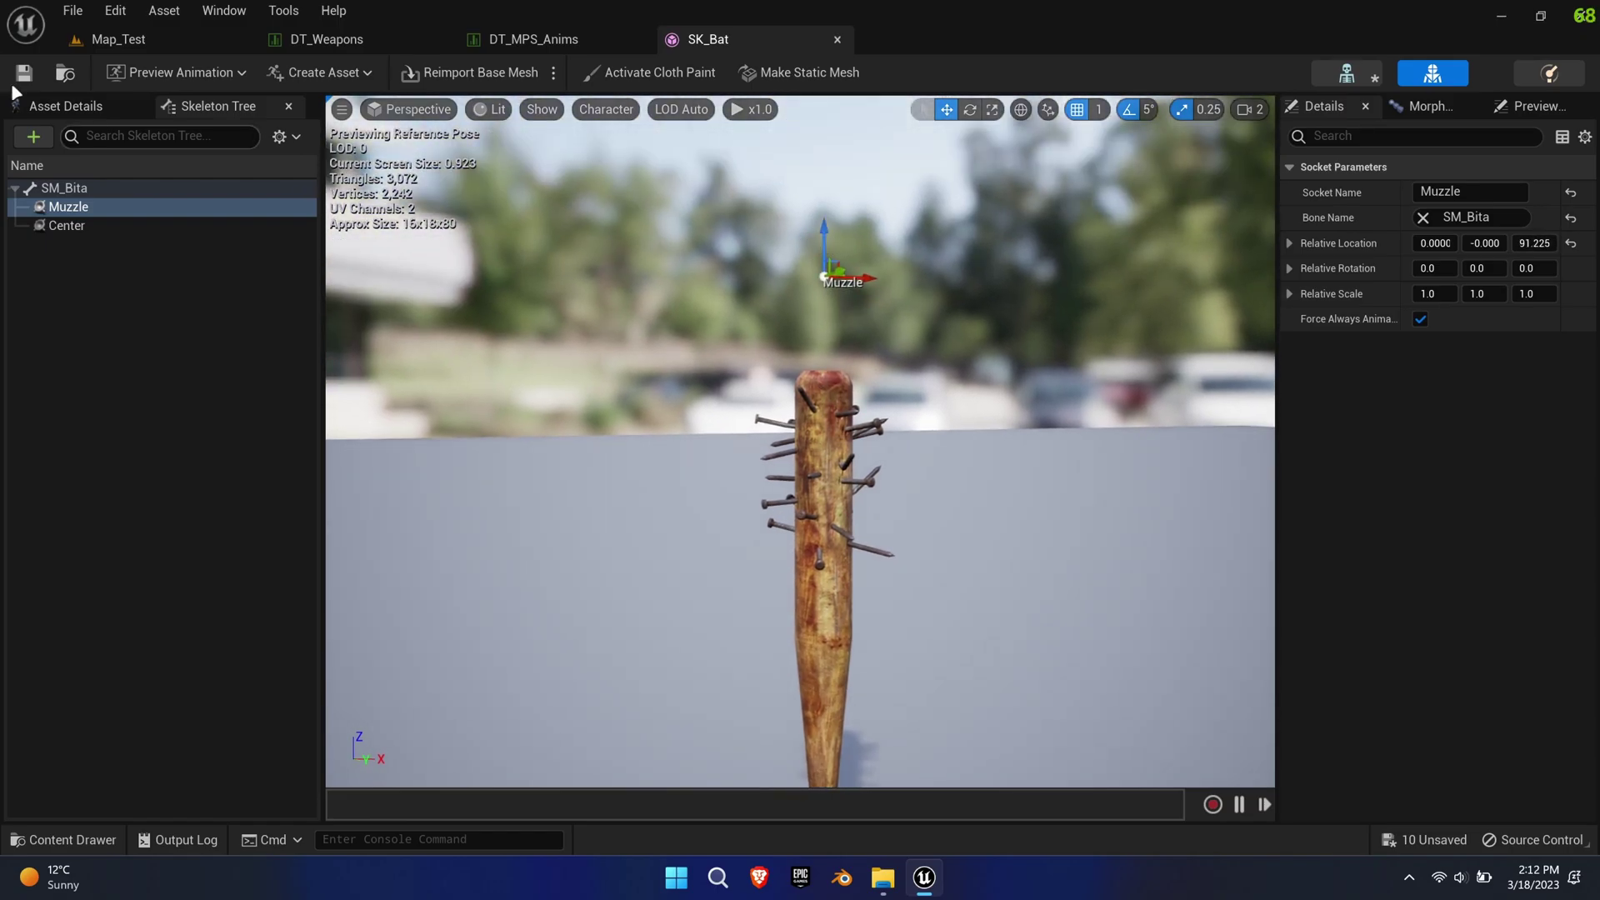
middle_click(783, 47)
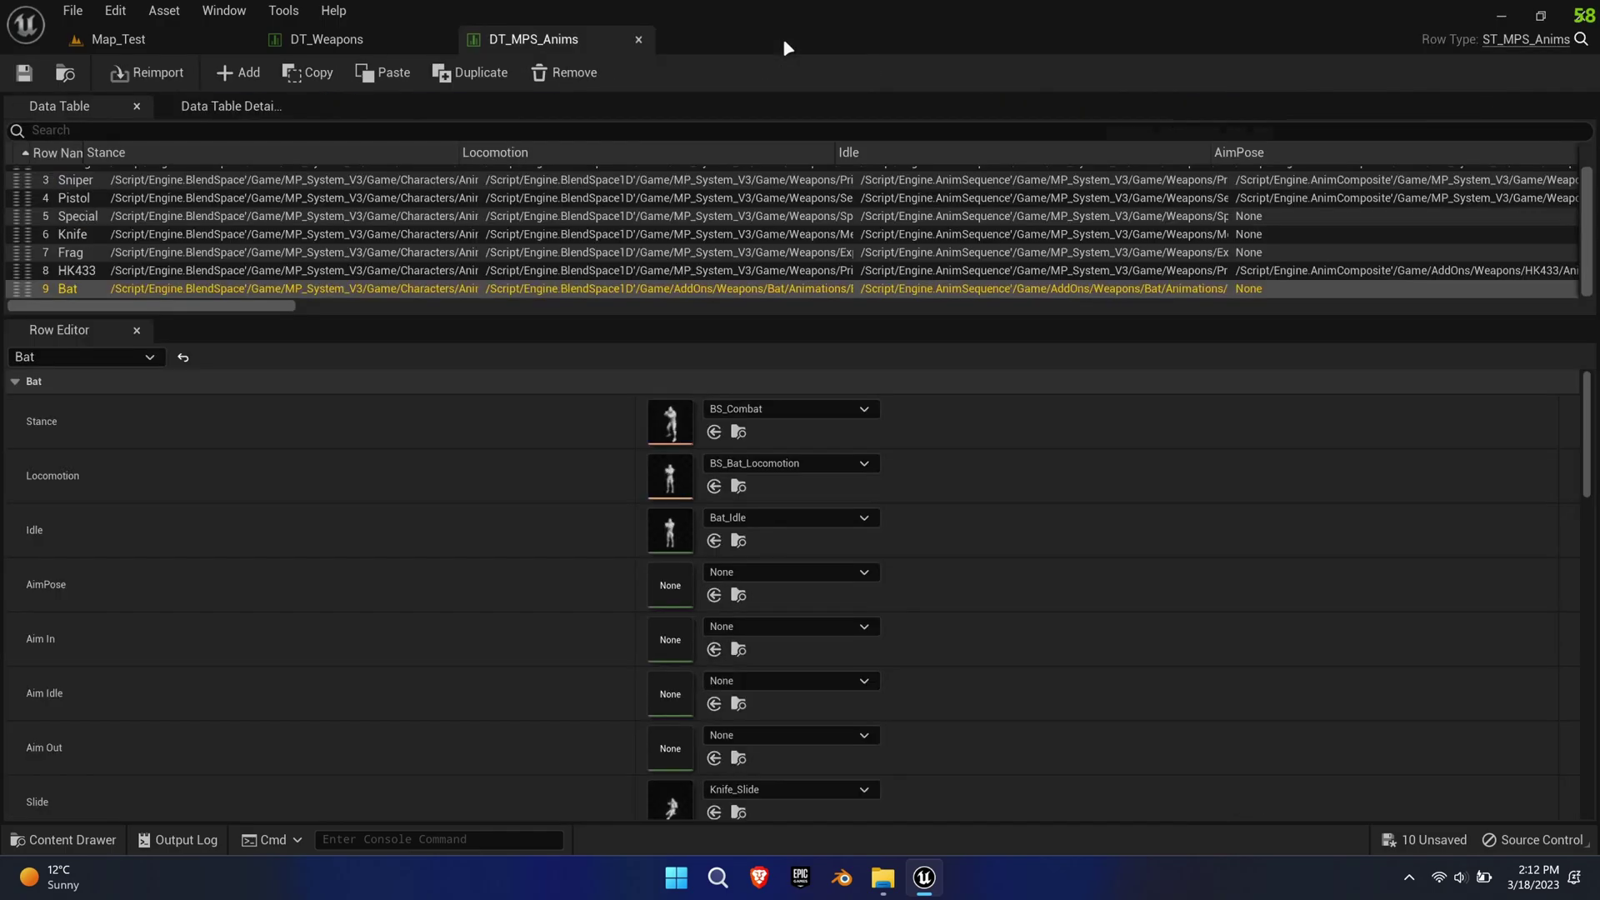
Start the game preview on Map_Test, equip the bat, walk up to a shooting target and swing at it.
left_click(225, 38)
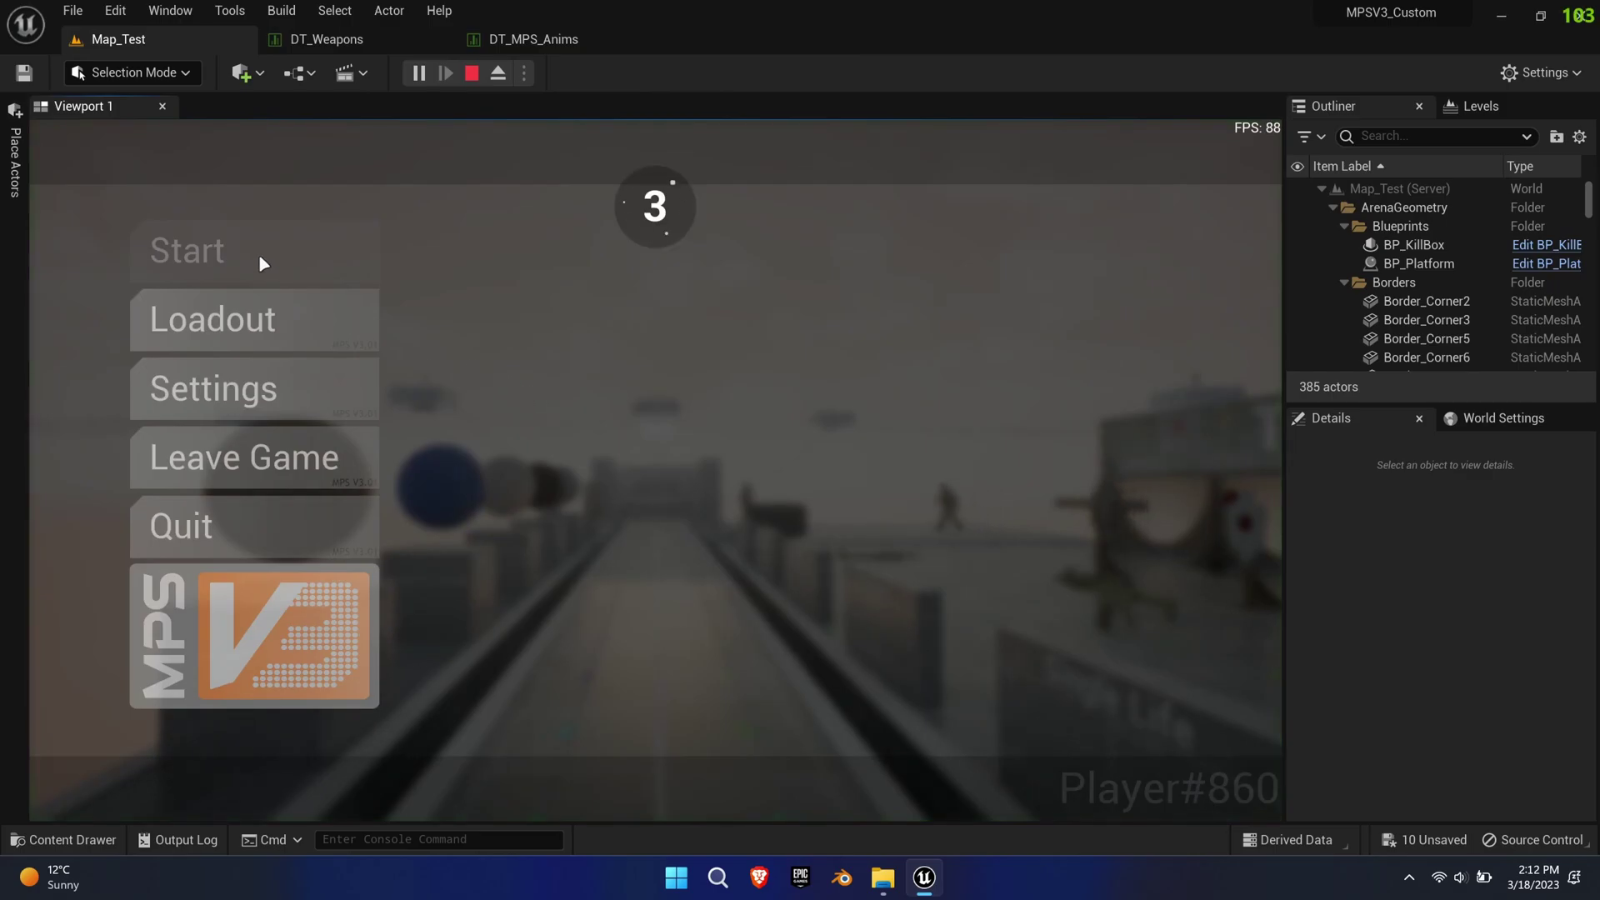
left_click(259, 253)
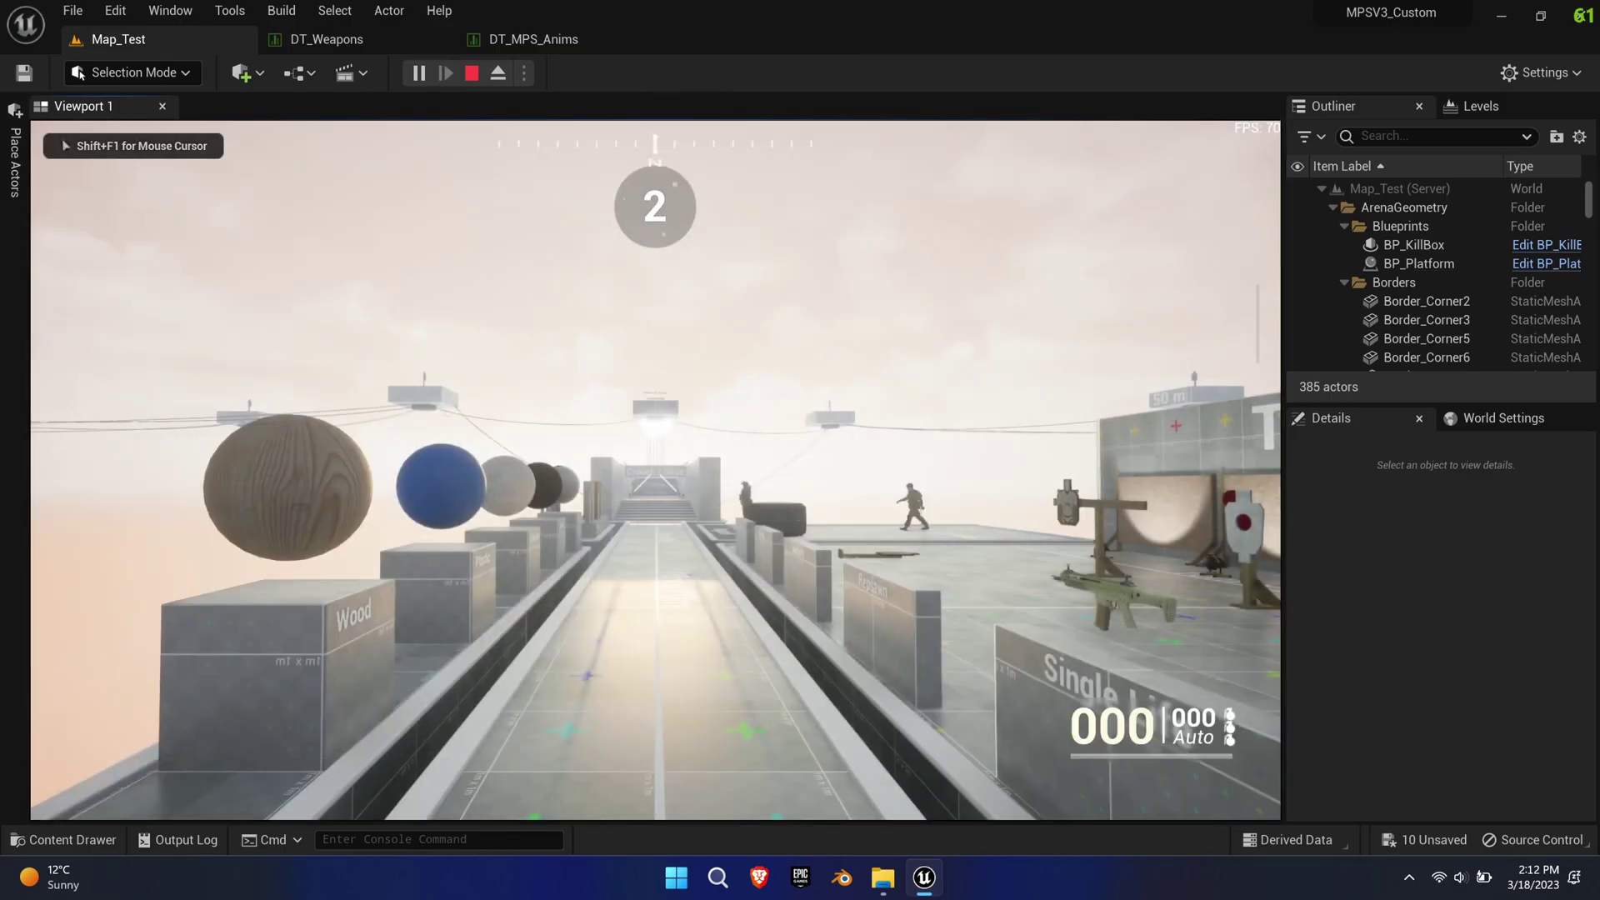
key("w")
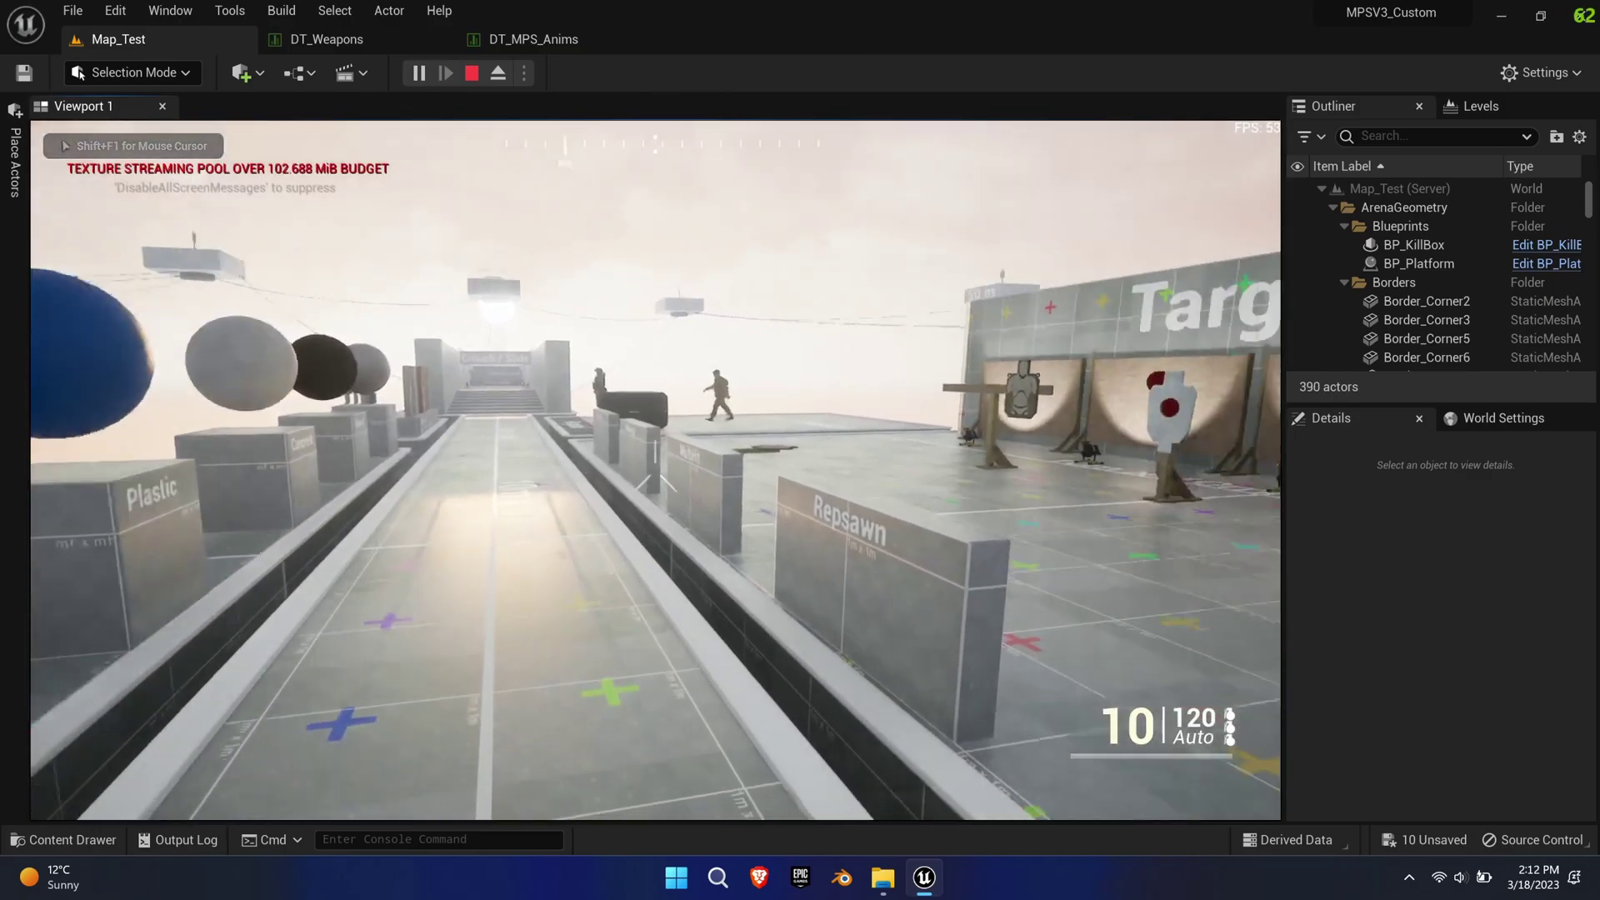
key("w")
key("3")
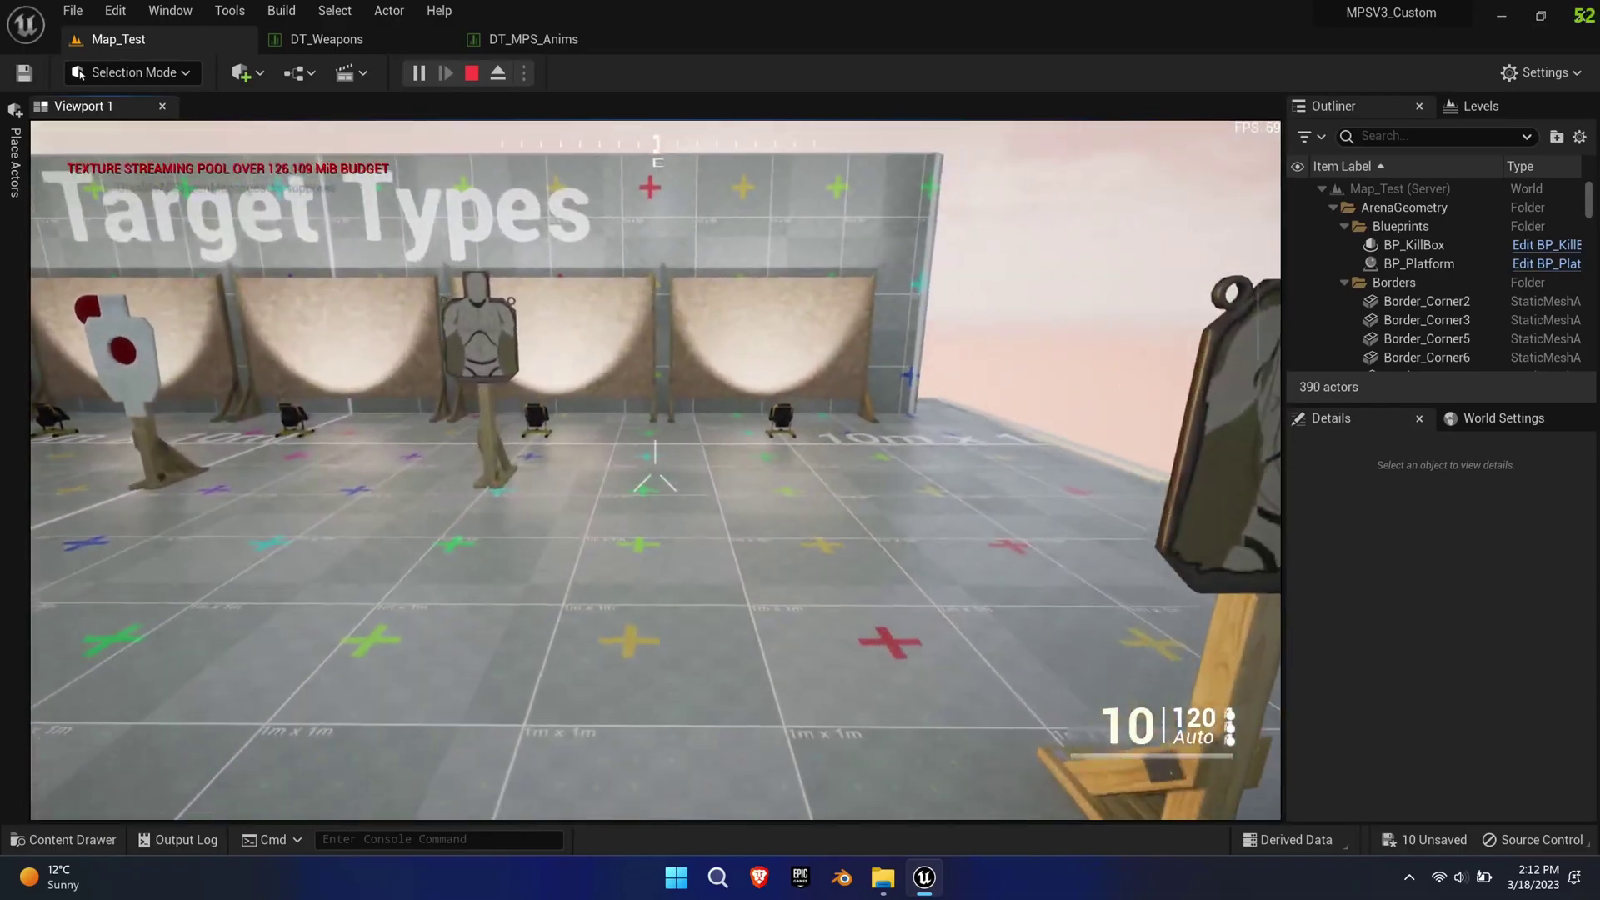
key("w")
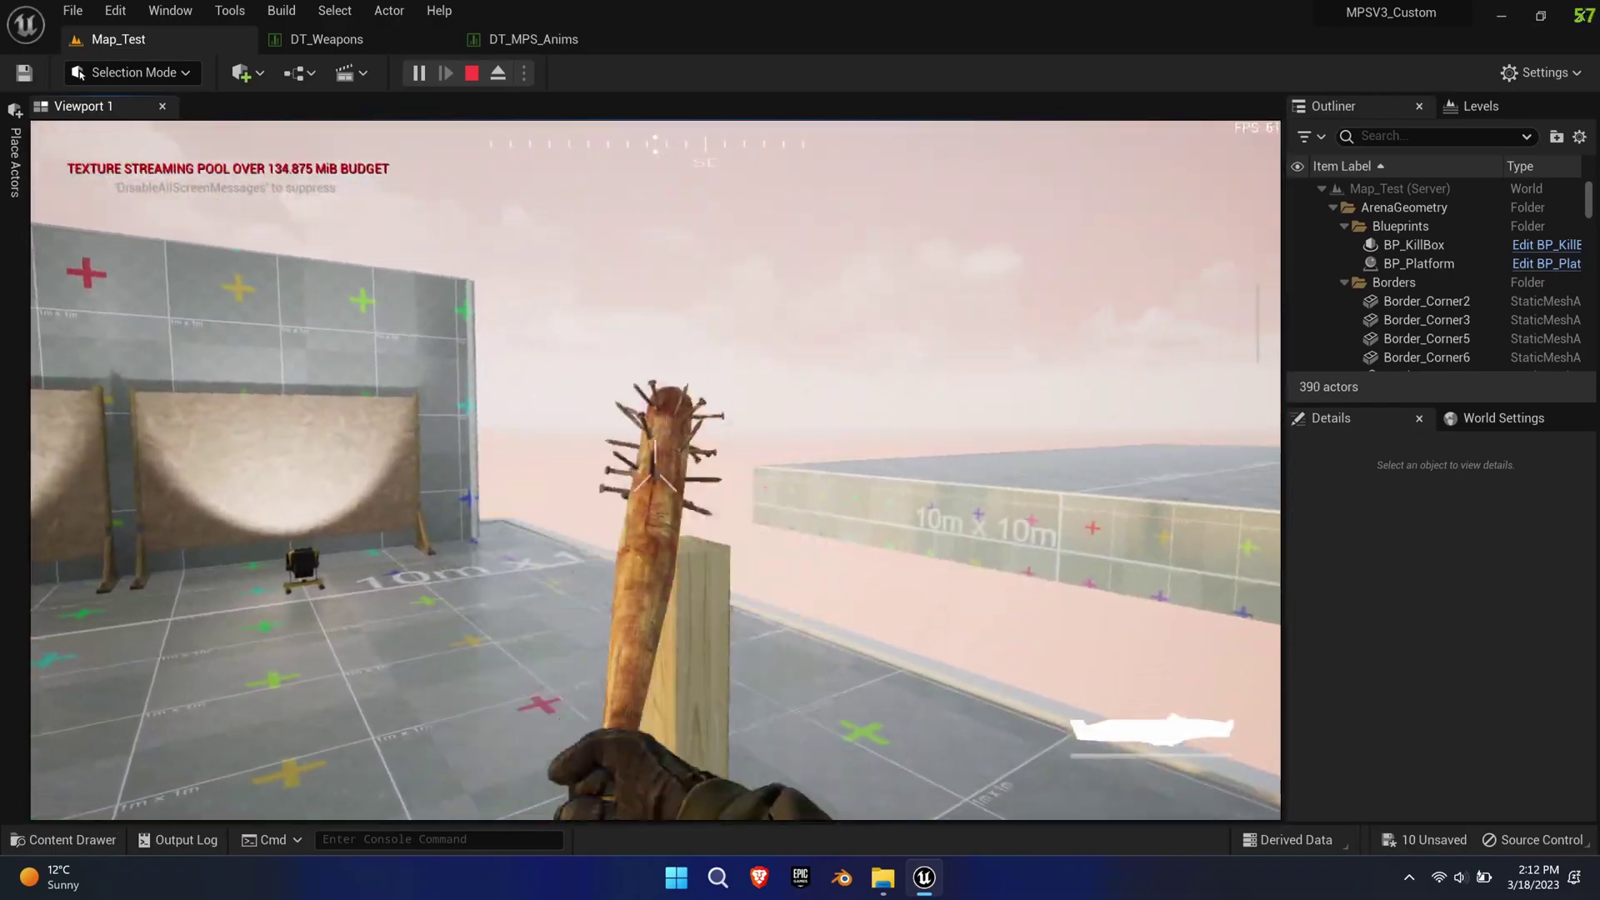
key("w")
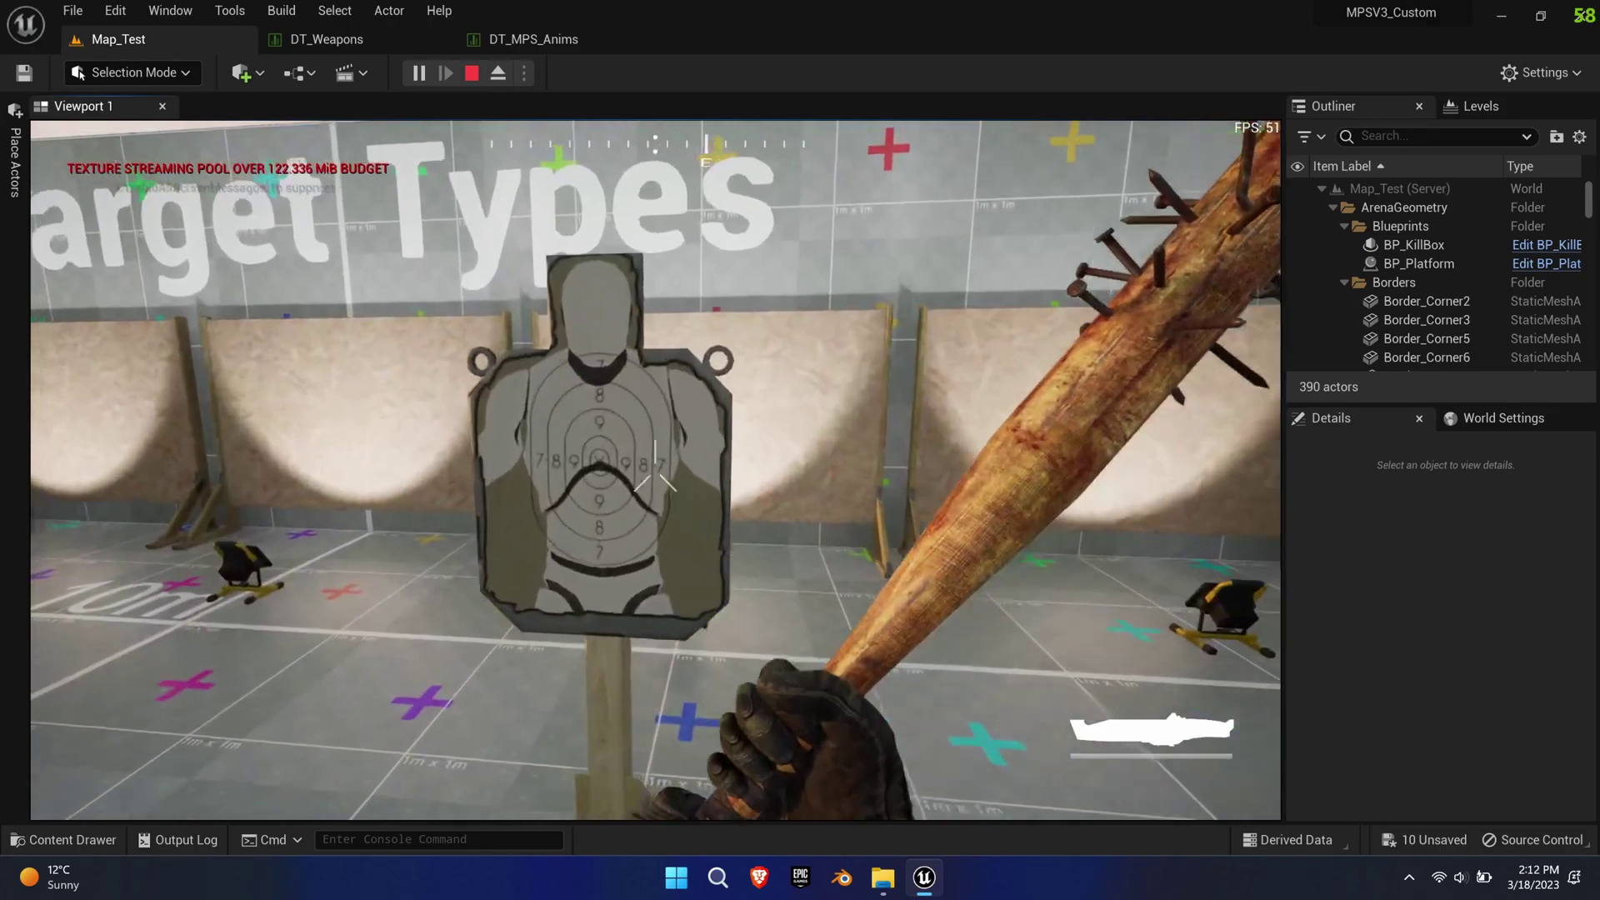
left_click(655, 469)
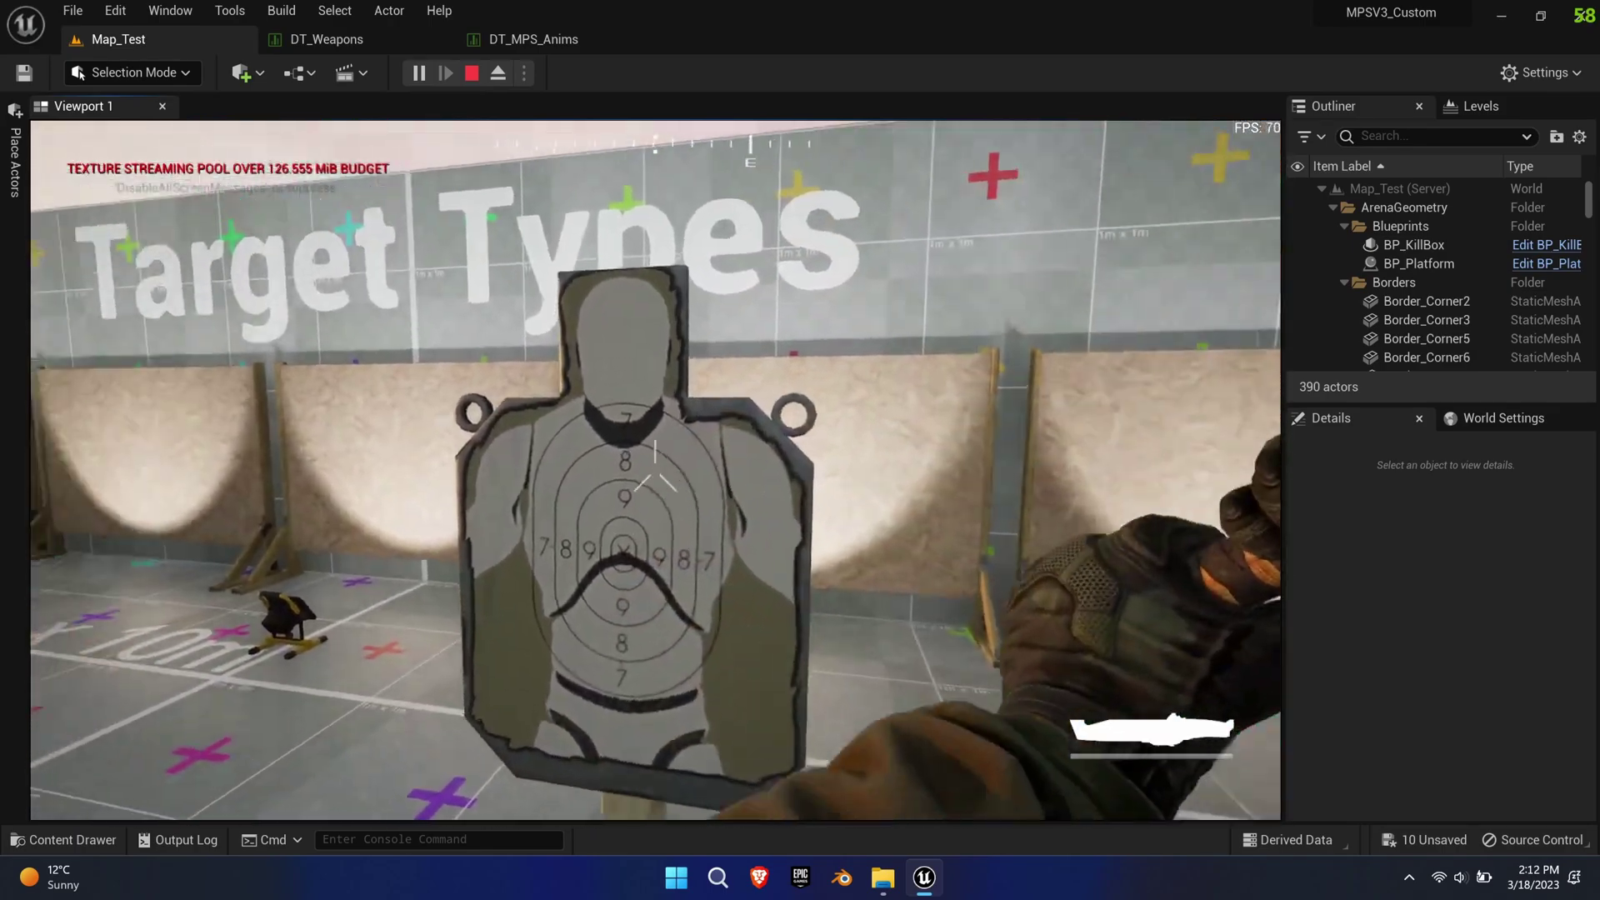